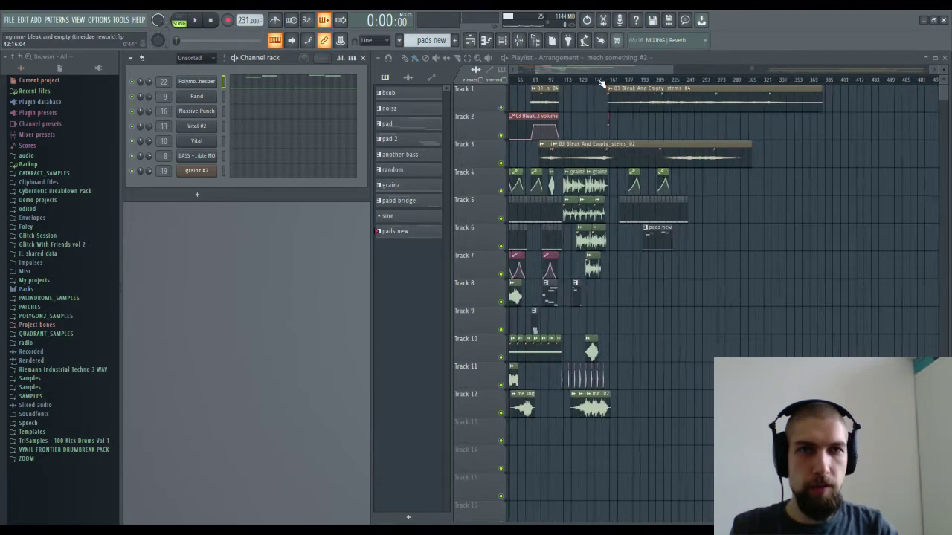
Step: Play the arrangement from the beginning and follow the playback through its opening sections in the playlist
{"action": "left_click_drag", "start_coordinate": [634, 72], "coordinate": [533, 74]}
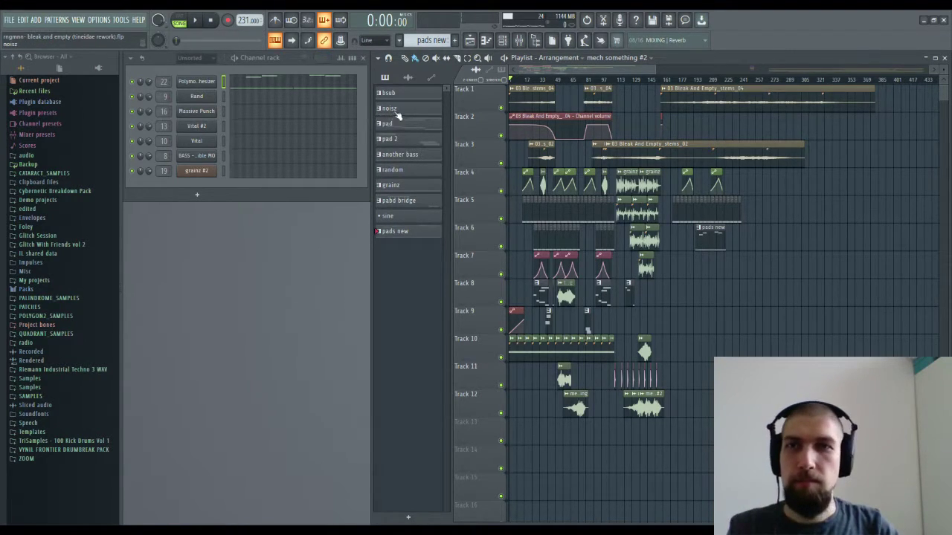
{"action": "scroll", "coordinate": [610, 81], "scroll_direction": "up", "scroll_amount": 3}
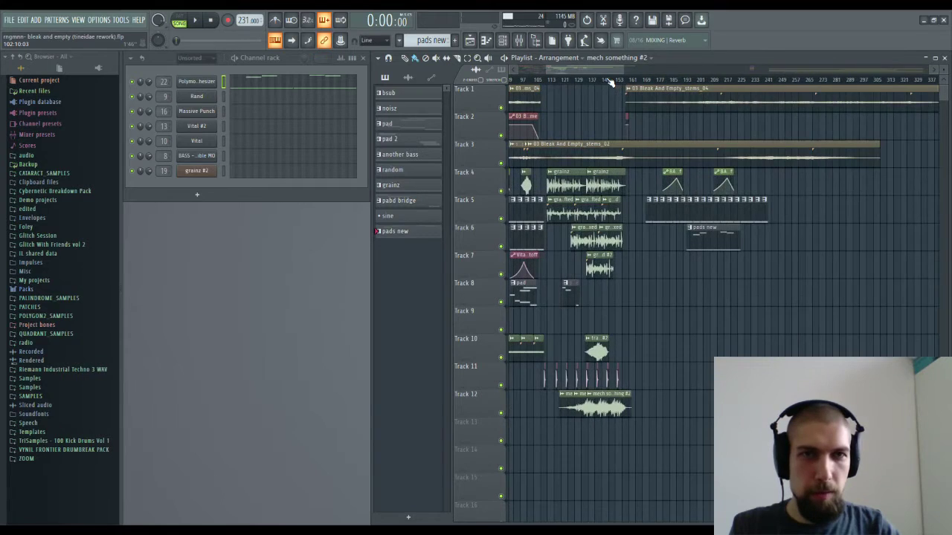
{"action": "left_click_drag", "start_coordinate": [612, 72], "coordinate": [526, 75]}
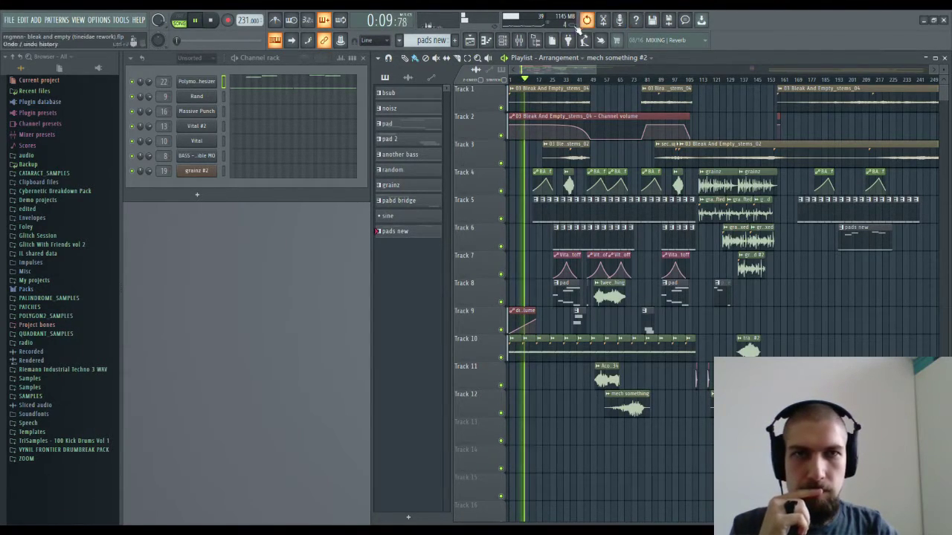
{"action": "scroll", "coordinate": [634, 176], "scroll_direction": "up", "scroll_amount": 4, "text": "ctrl"}
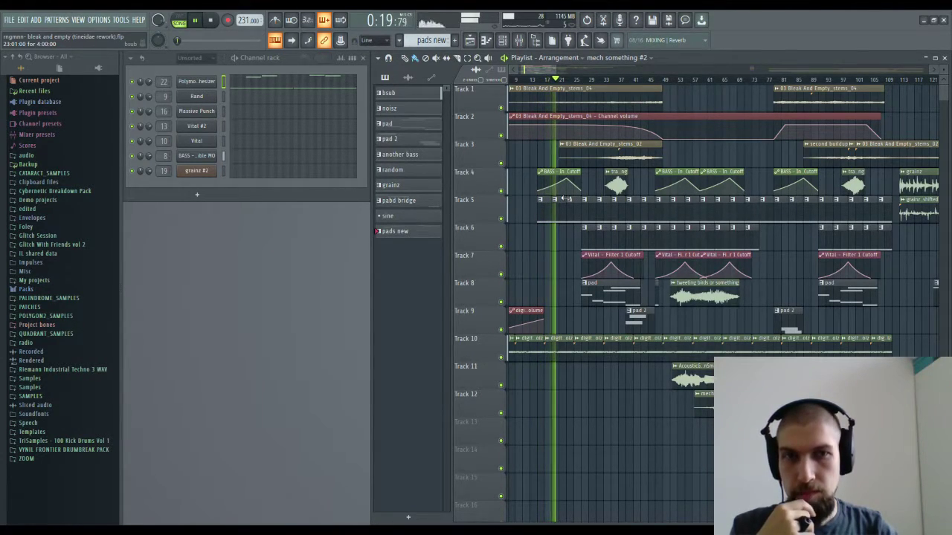
{"action": "scroll", "coordinate": [558, 257], "scroll_direction": "right", "scroll_amount": 2}
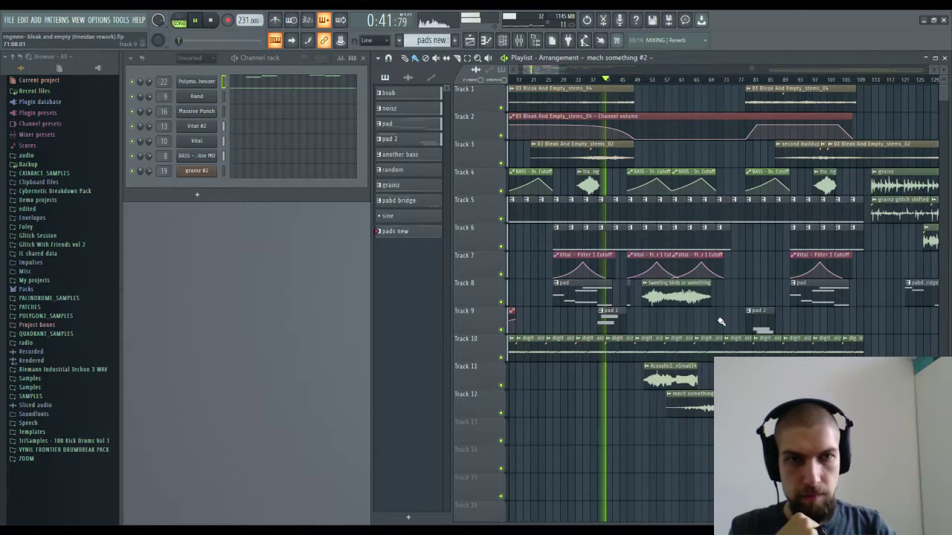
{"action": "scroll", "coordinate": [720, 322], "scroll_direction": "right", "scroll_amount": 3}
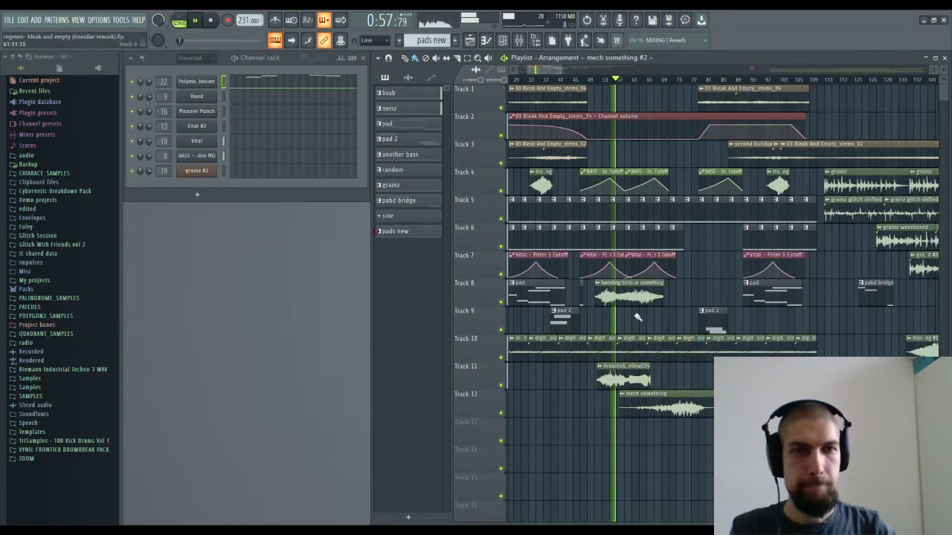
Step: Set the channel volume of the AcousticGuitarVibrationSmall34 sample to 84%
{"action": "left_click", "coordinate": [630, 369]}
{"action": "double_click", "coordinate": [631, 372]}
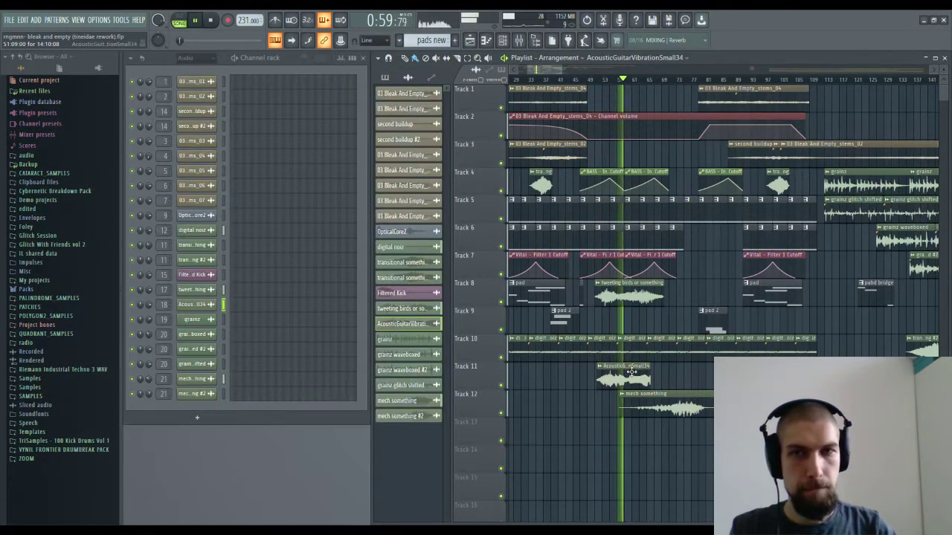
{"action": "double_click", "coordinate": [624, 374]}
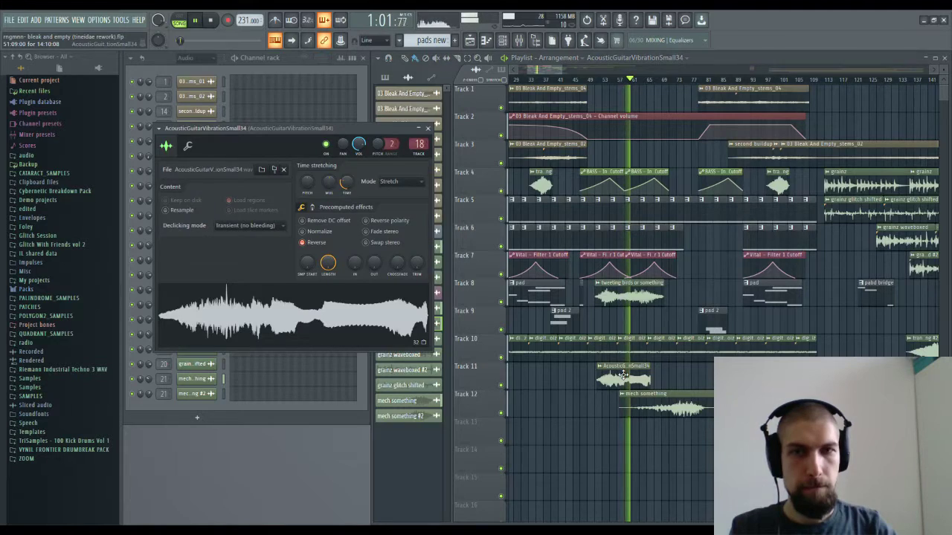
{"action": "left_click_drag", "start_coordinate": [359, 143], "coordinate": [358, 142]}
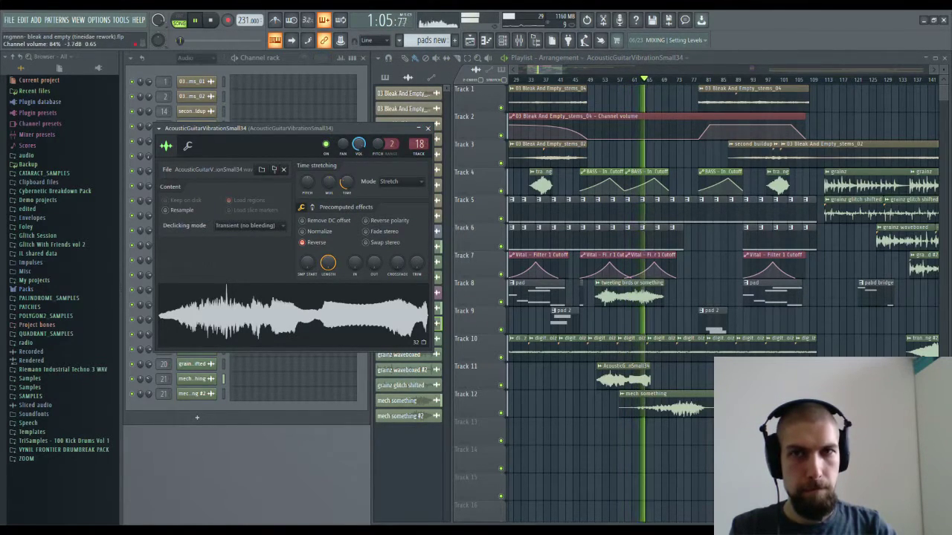
{"action": "left_click", "coordinate": [428, 129]}
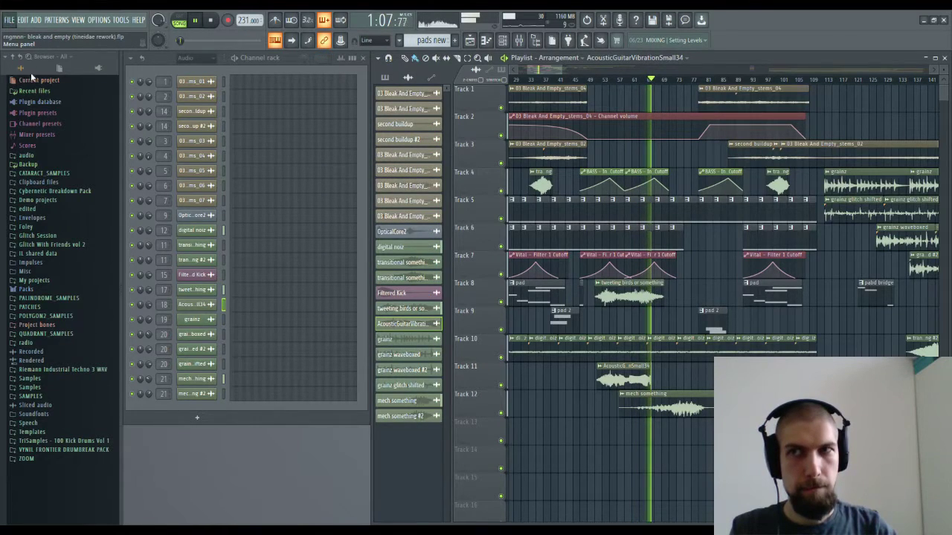
Step: In Smooth Operator on the mech something mixer track, shift the right peak deeper and to a higher frequency, and adjust the high shelf
{"action": "scroll", "coordinate": [672, 284], "scroll_direction": "right", "scroll_amount": 3}
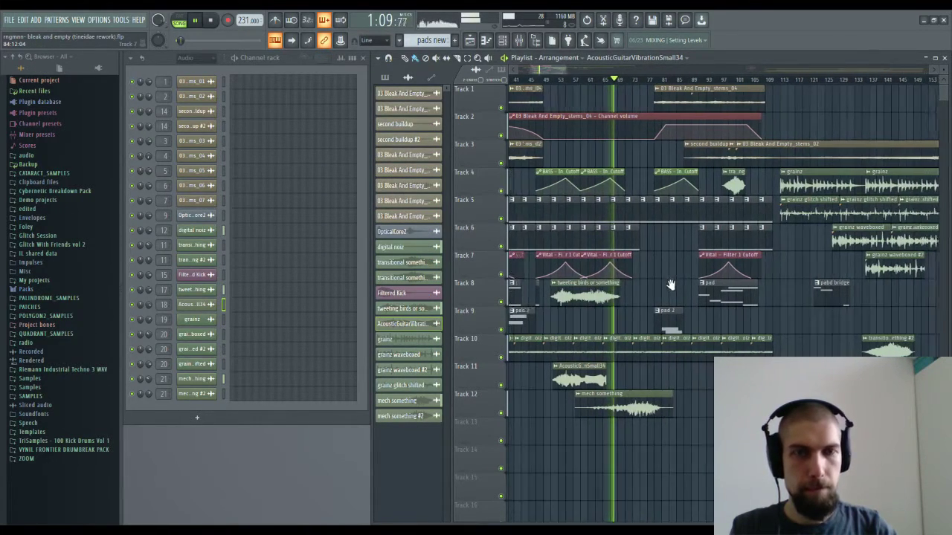
{"action": "scroll", "coordinate": [665, 275], "scroll_direction": "right", "scroll_amount": 1}
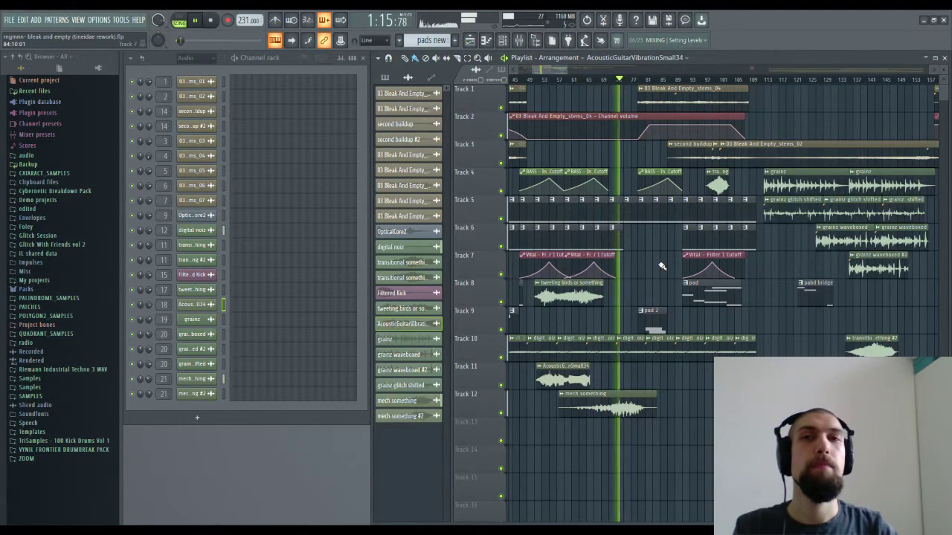
{"action": "double_click", "coordinate": [604, 404]}
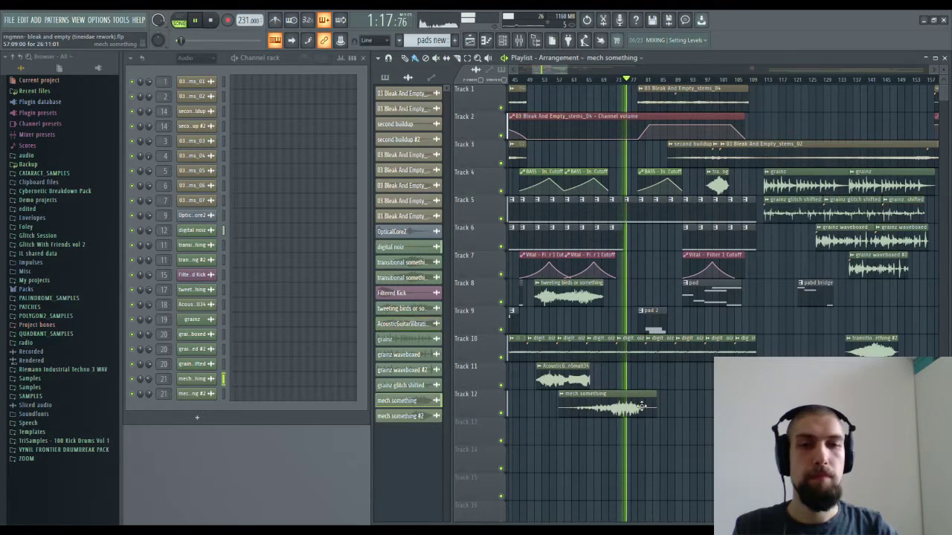
{"action": "left_click", "coordinate": [587, 146]}
{"action": "left_click", "coordinate": [519, 41]}
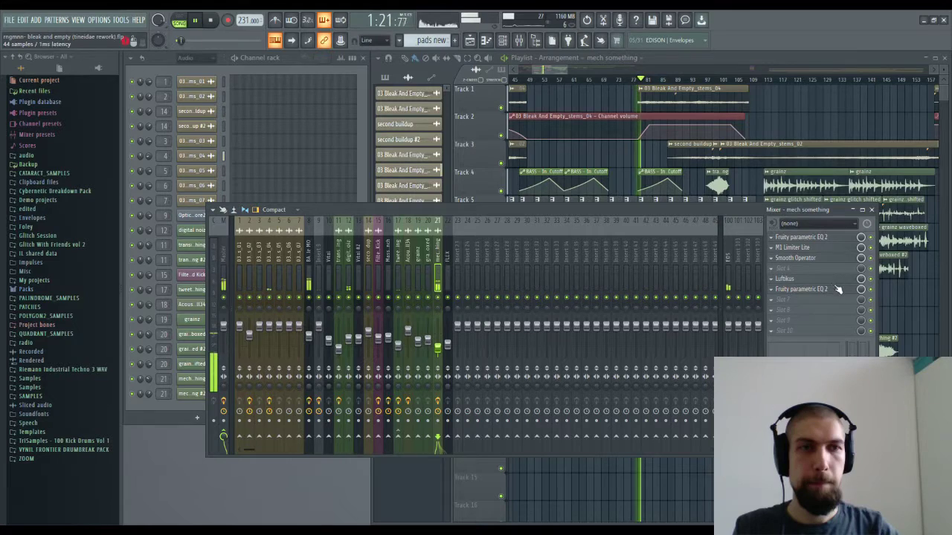
{"action": "left_click", "coordinate": [824, 259]}
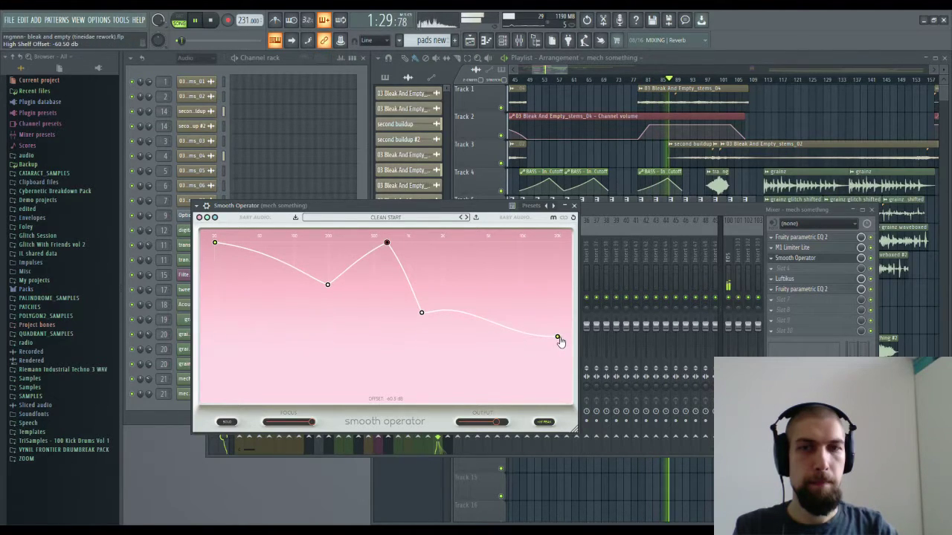
{"action": "left_click_drag", "start_coordinate": [421, 316], "coordinate": [457, 338]}
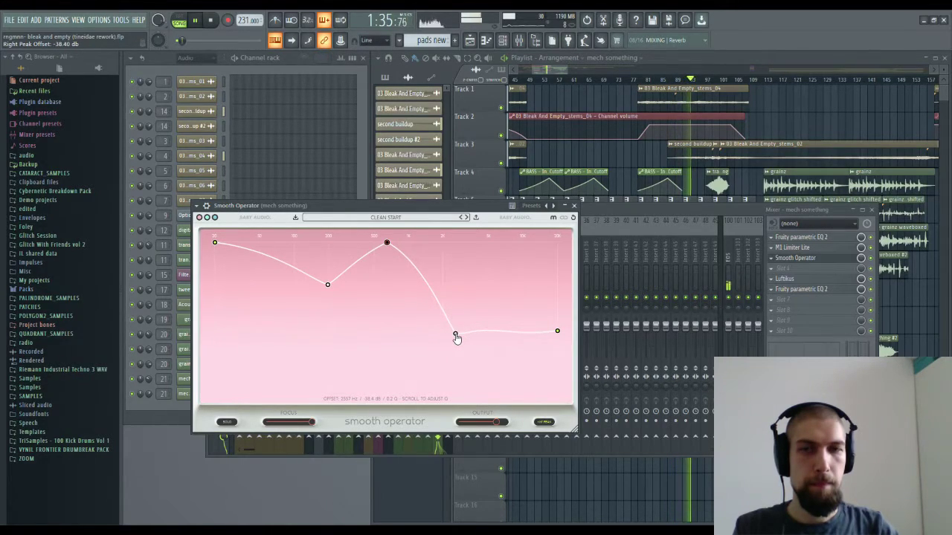
{"action": "left_click_drag", "start_coordinate": [488, 338], "coordinate": [471, 338]}
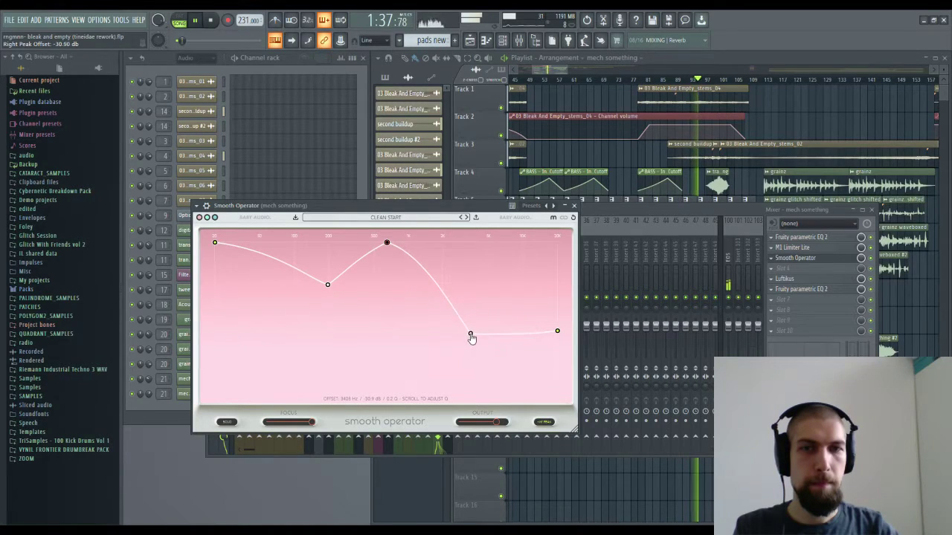
{"action": "left_click", "coordinate": [574, 206]}
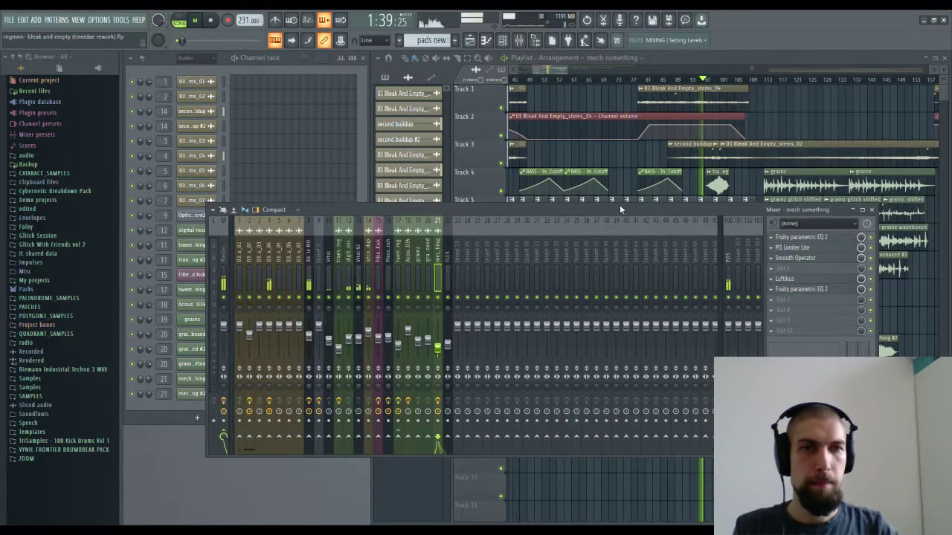
{"action": "left_click", "coordinate": [873, 210]}
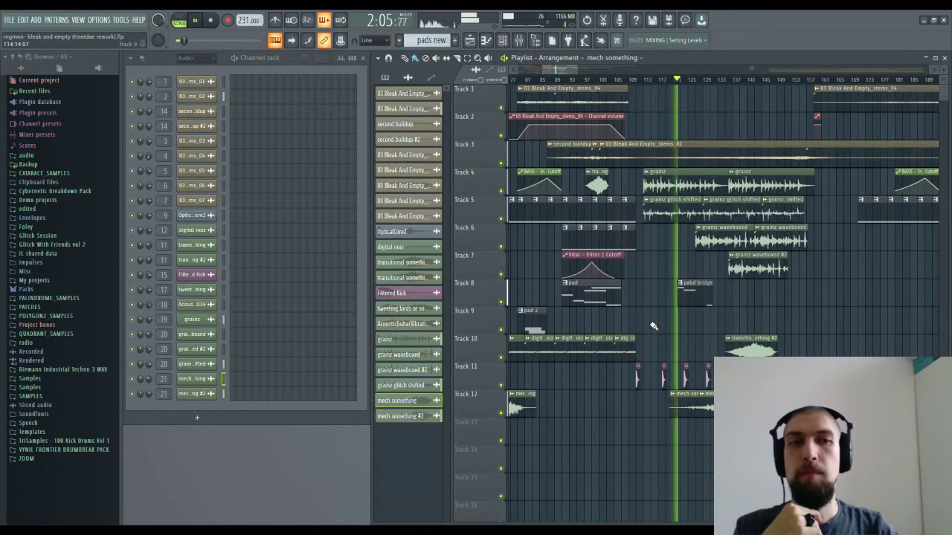
Step: In the pabd bridge pattern, transpose the first two Vital #2 notes up one octave to D7 and C7
{"action": "left_click", "coordinate": [699, 285]}
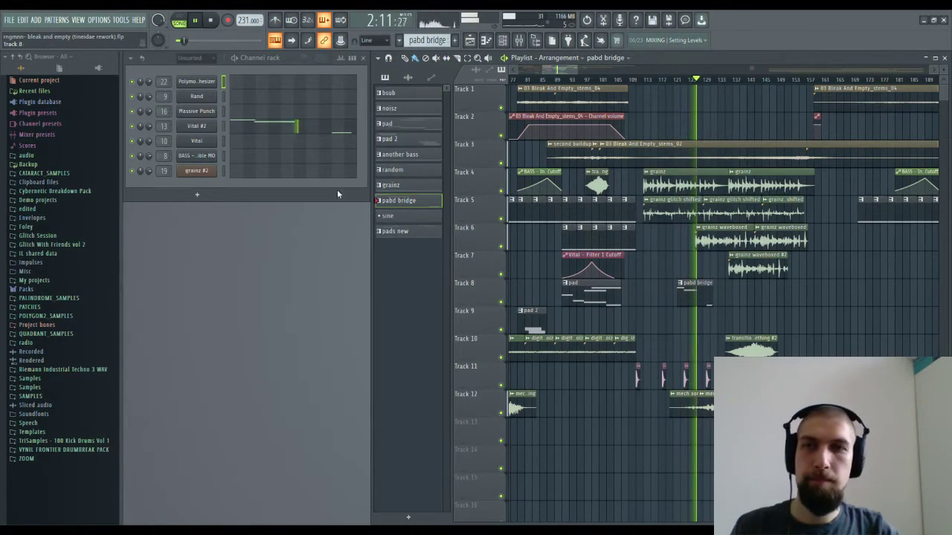
{"action": "left_click", "coordinate": [251, 124]}
{"action": "key", "text": "ctrl+a"}
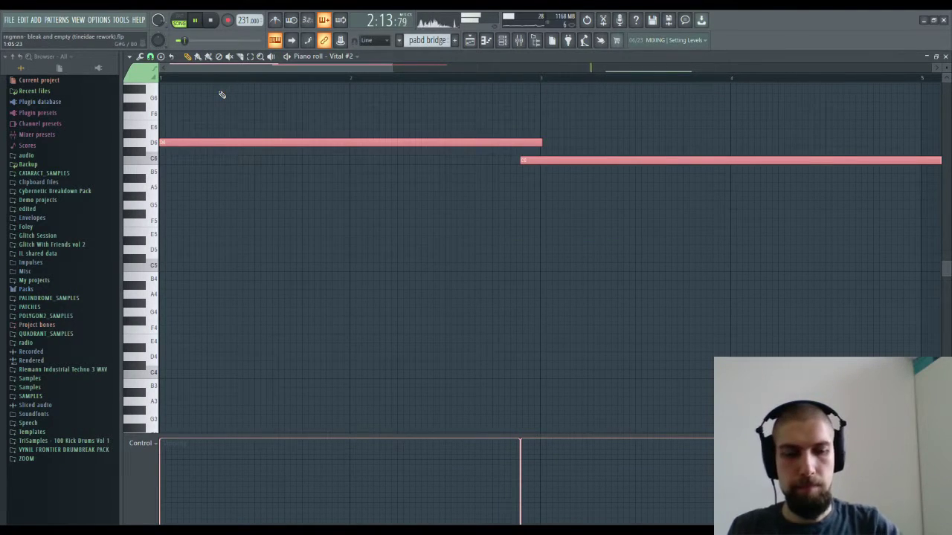
{"action": "key", "text": "Delete"}
{"action": "key", "text": "ctrl+z"}
{"action": "scroll", "coordinate": [574, 208], "scroll_direction": "up", "scroll_amount": 5}
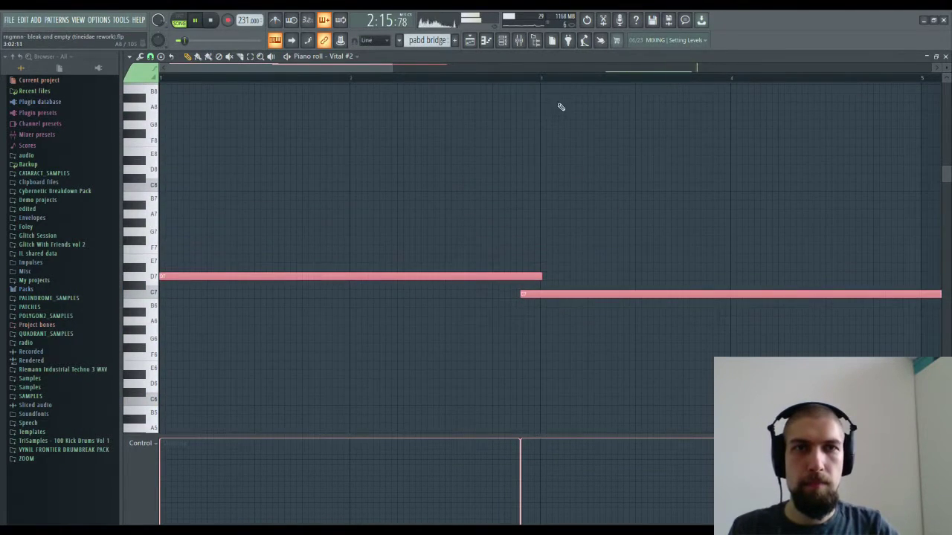
{"action": "scroll", "coordinate": [566, 83], "scroll_direction": "down", "scroll_amount": 5}
{"action": "scroll", "coordinate": [683, 241], "scroll_direction": "down", "scroll_amount": 7}
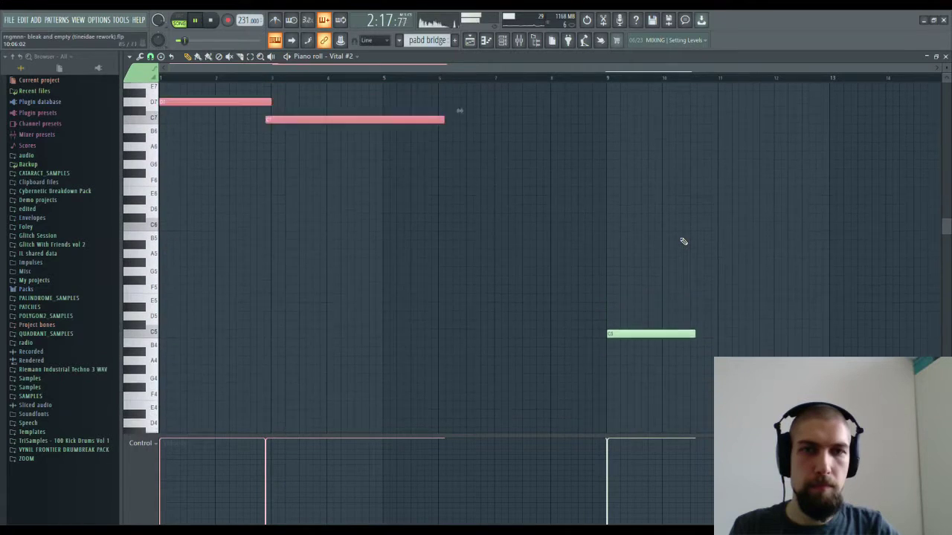
{"action": "scroll", "coordinate": [683, 242], "scroll_direction": "up", "scroll_amount": 4}
{"action": "left_click", "coordinate": [945, 56]}
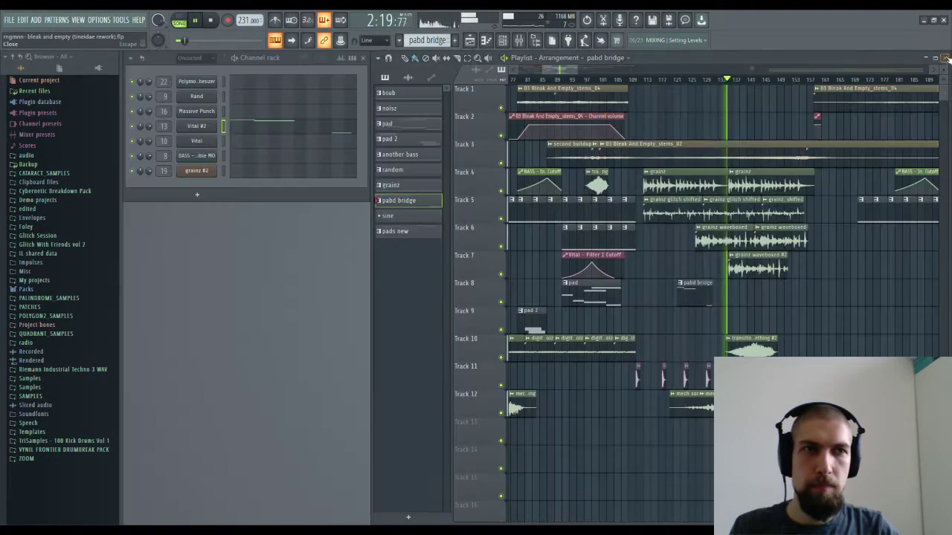
Step: Inspect the sample settings of the Filtered Kick clip on Track 11 and the effect chain on its mixer track
{"action": "left_click_drag", "start_coordinate": [831, 291], "coordinate": [743, 305]}
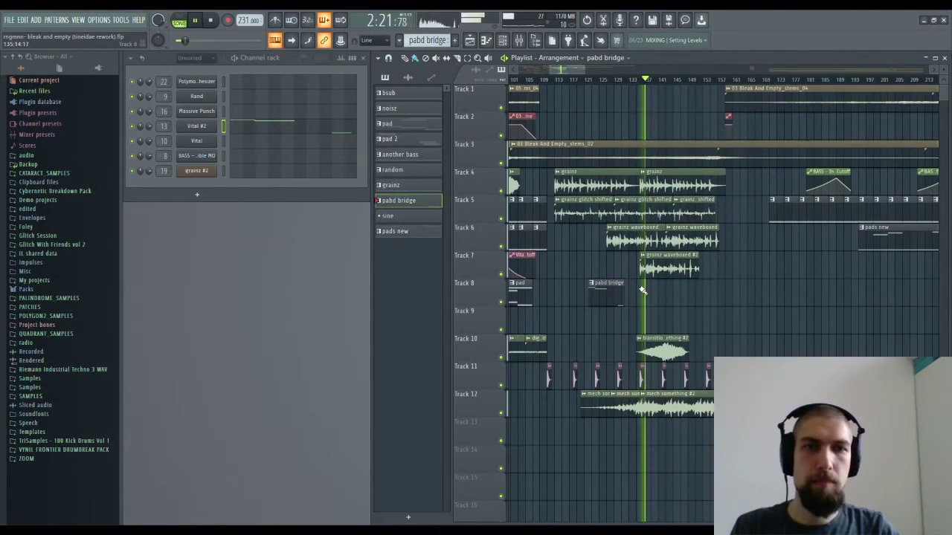
{"action": "scroll", "coordinate": [693, 115], "scroll_direction": "up", "scroll_amount": 5}
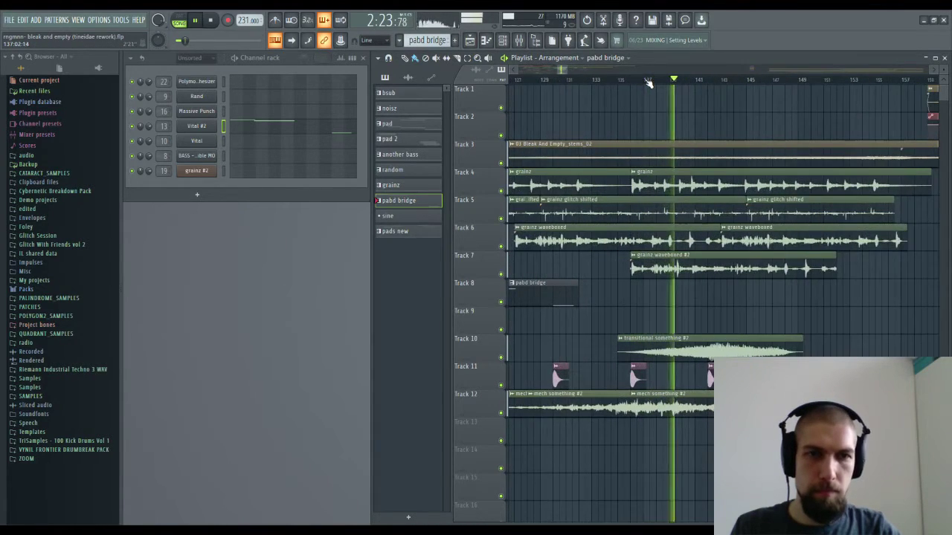
{"action": "left_click_drag", "start_coordinate": [845, 307], "coordinate": [726, 330]}
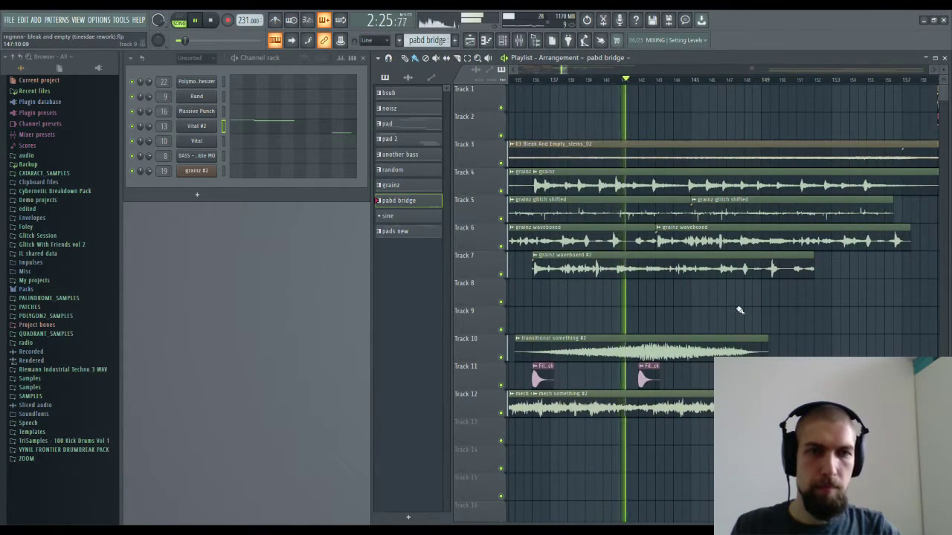
{"action": "left_click", "coordinate": [649, 377]}
{"action": "double_click", "coordinate": [649, 378]}
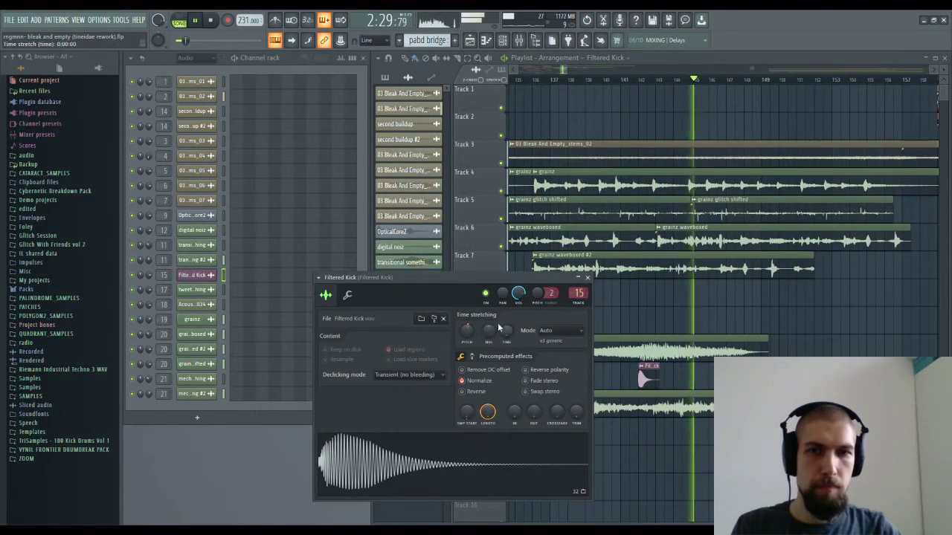
{"action": "left_click", "coordinate": [588, 277]}
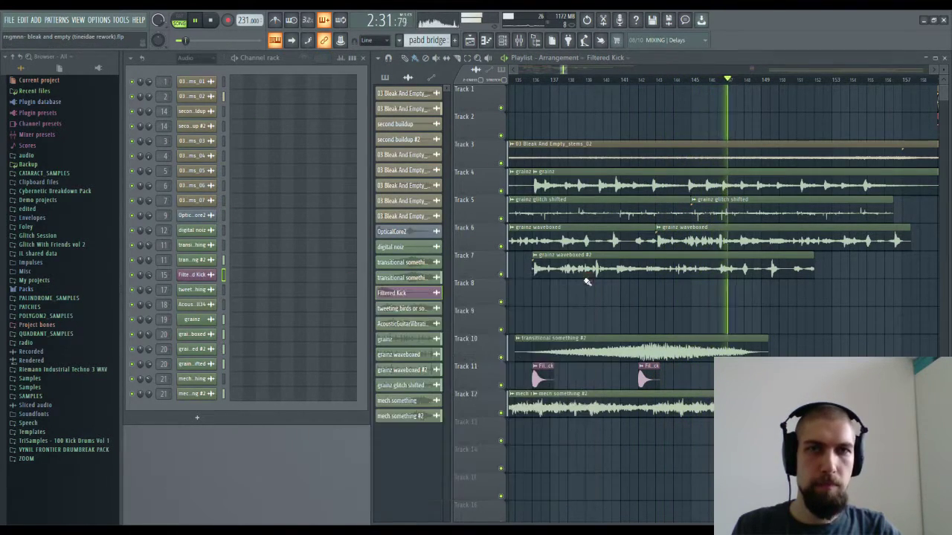
{"action": "left_click", "coordinate": [523, 41]}
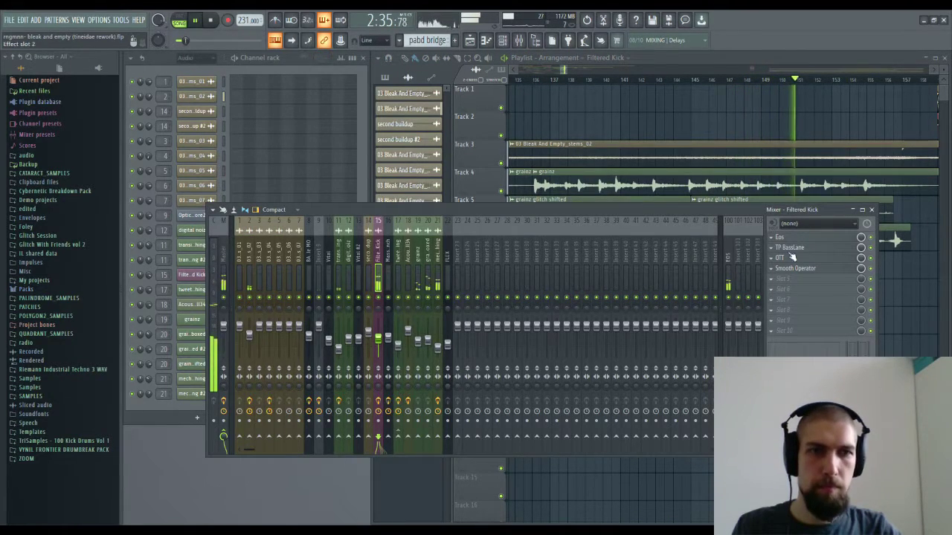
{"action": "left_click", "coordinate": [872, 210]}
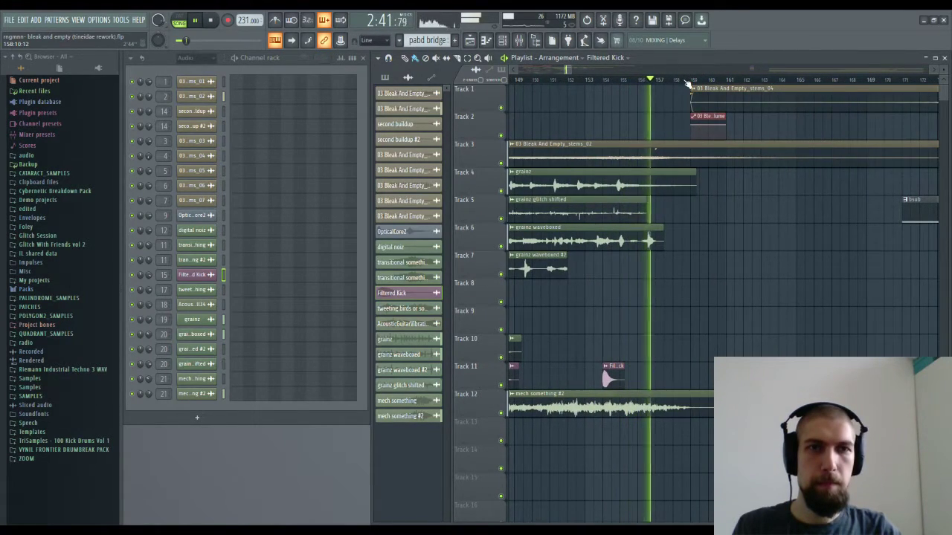
Step: Listen through the section after the bridge, following playback up to the pads new clip on Track 6
{"action": "scroll", "coordinate": [687, 83], "scroll_direction": "down", "scroll_amount": 2}
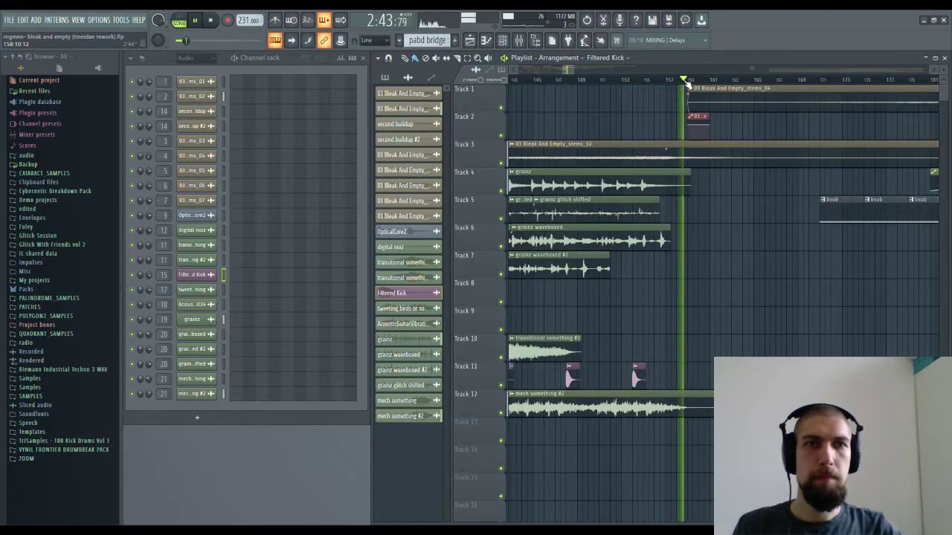
{"action": "scroll", "coordinate": [686, 84], "scroll_direction": "down", "scroll_amount": 5}
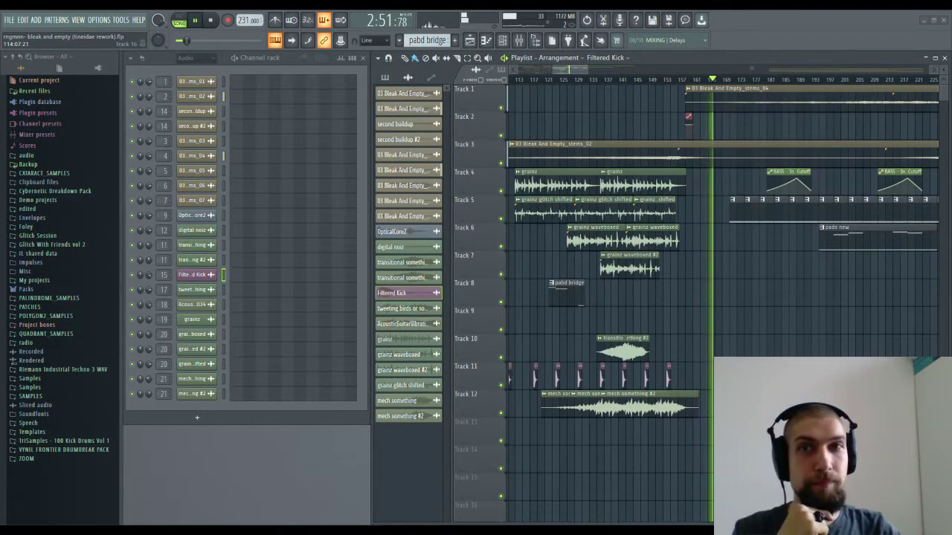
{"action": "left_click_drag", "start_coordinate": [756, 145], "coordinate": [711, 160]}
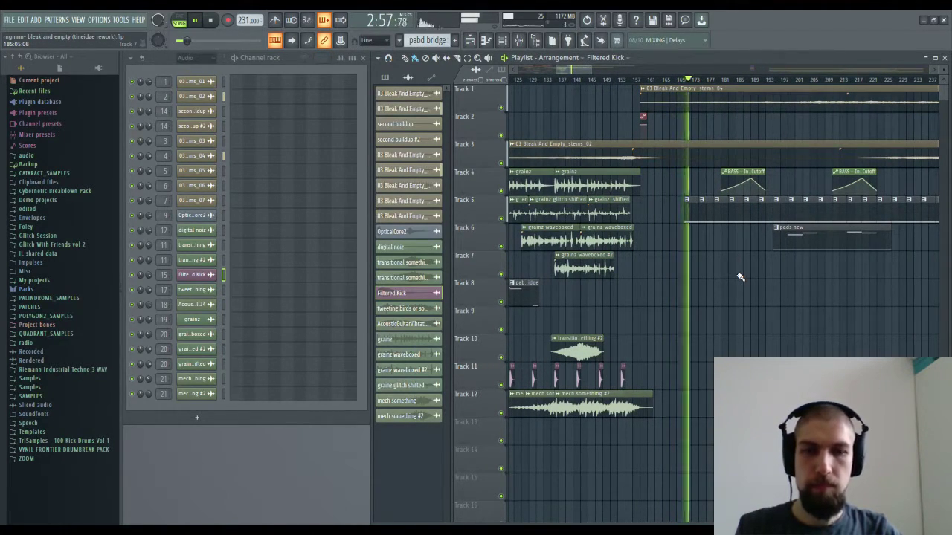
{"action": "left_click_drag", "start_coordinate": [769, 287], "coordinate": [716, 303]}
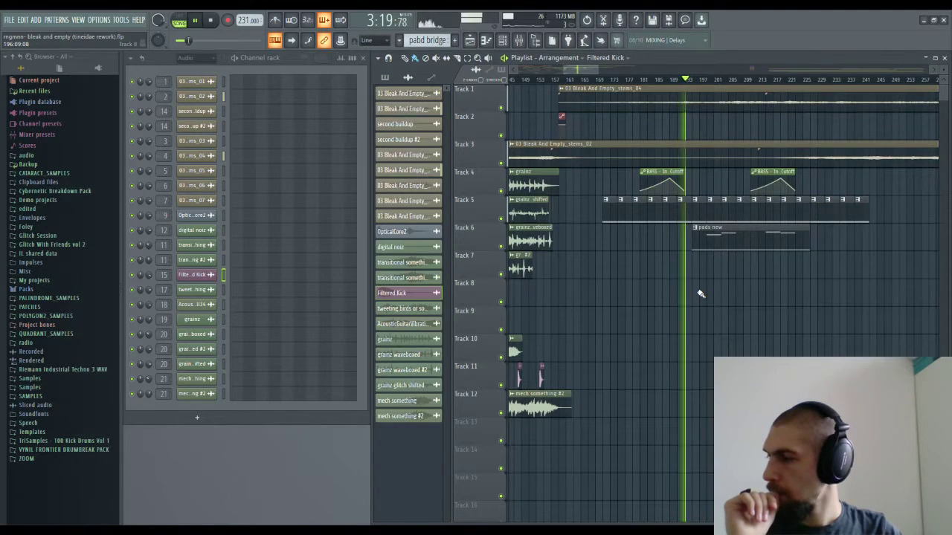
Step: Open the Polymode Synthesizer used by the pads new pattern, enable its Ensemble effect and set it to Tri Chorus mode
{"action": "left_click", "coordinate": [700, 232]}
{"action": "left_click", "coordinate": [198, 82]}
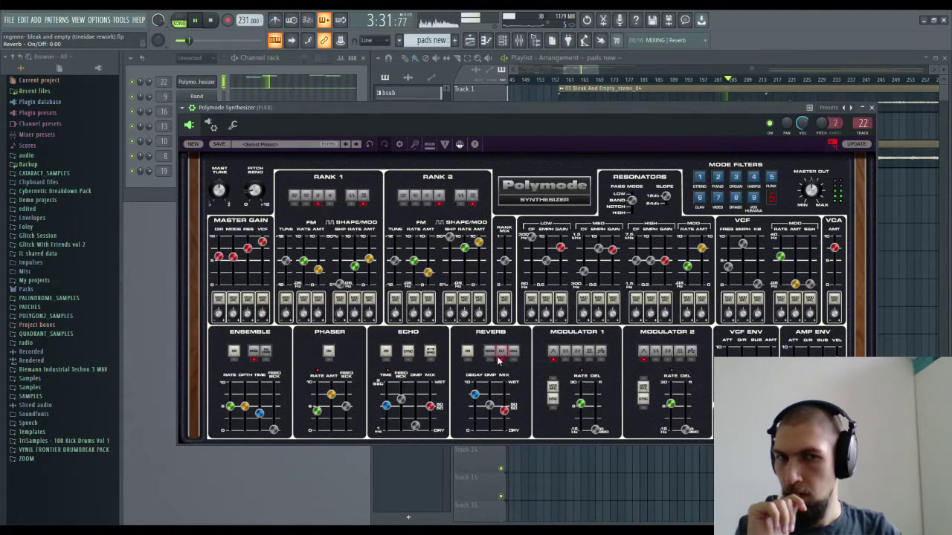
{"action": "left_click", "coordinate": [235, 351]}
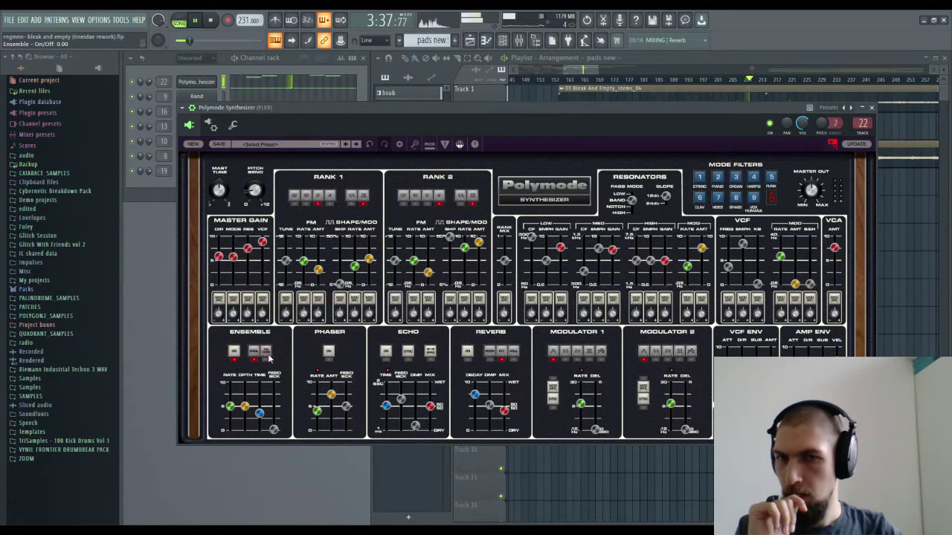
{"action": "left_click", "coordinate": [270, 359]}
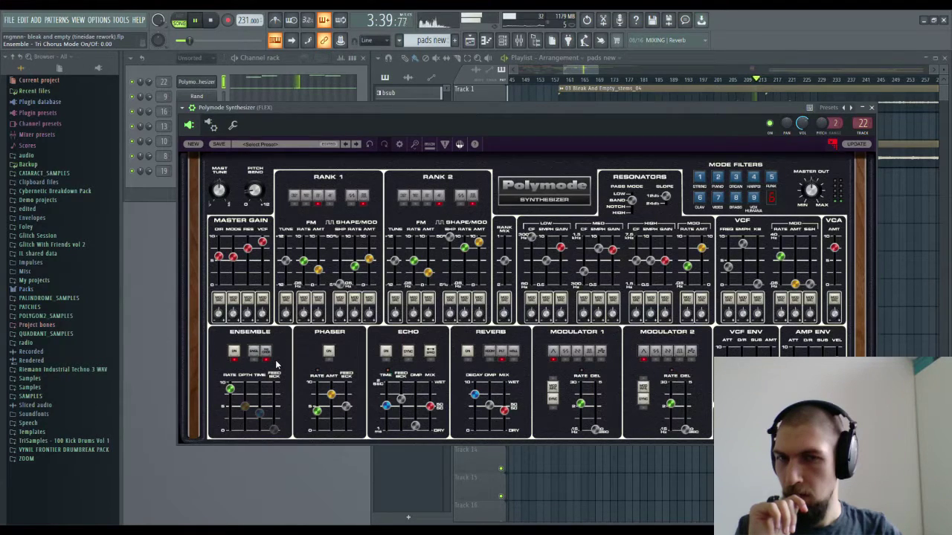
{"action": "left_click", "coordinate": [871, 108]}
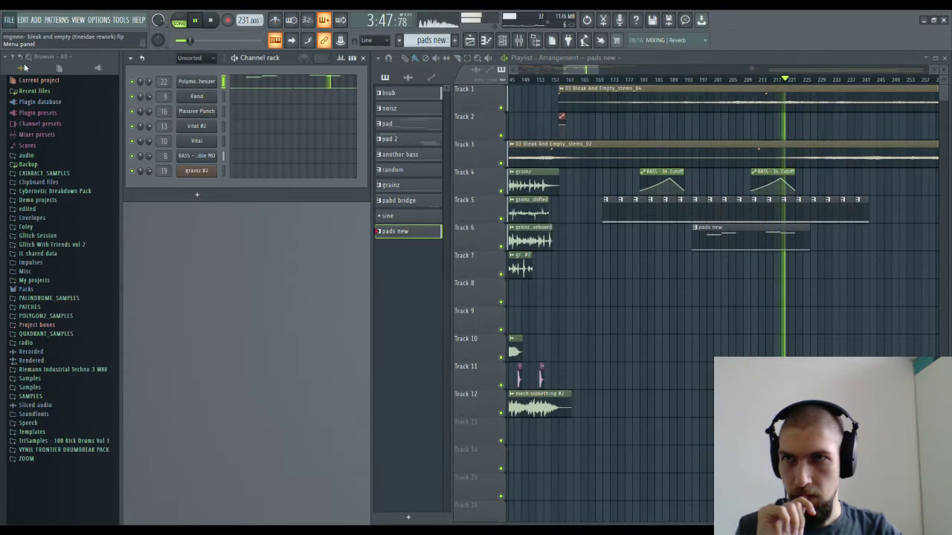
Step: Stop playback and look over the whole arrangement, from the opening section through the bridge to the pads new clip
{"action": "left_click_drag", "start_coordinate": [827, 310], "coordinate": [766, 317]}
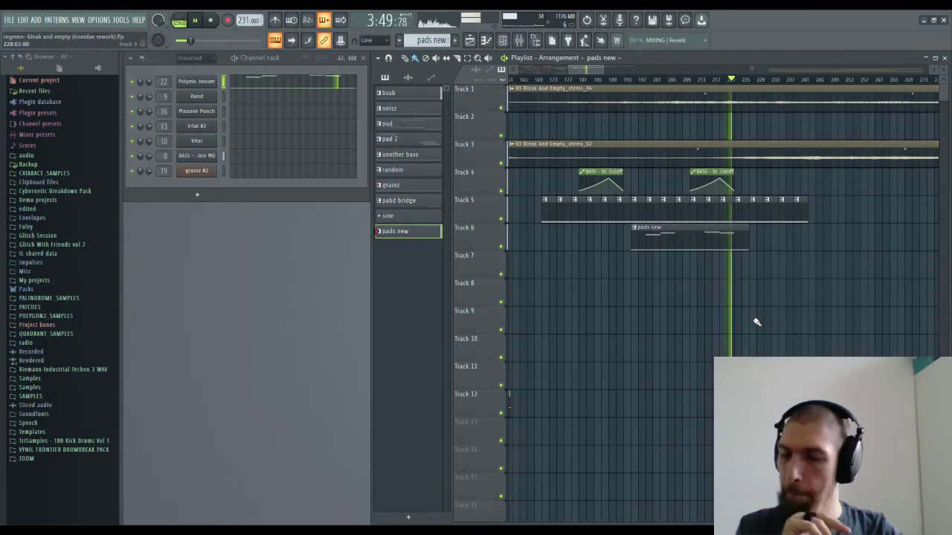
{"action": "key", "text": "space"}
{"action": "scroll", "coordinate": [795, 95], "scroll_direction": "down", "scroll_amount": 5}
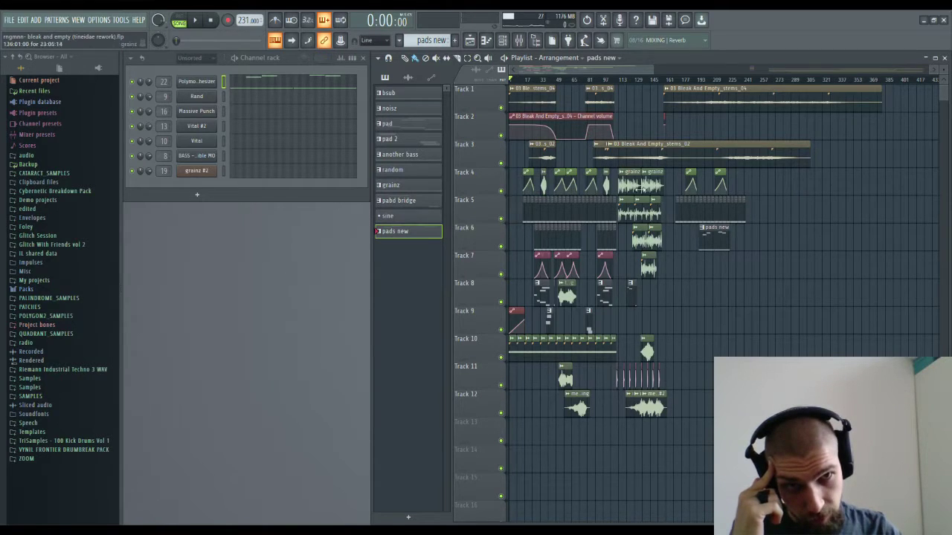
{"action": "scroll", "coordinate": [657, 85], "scroll_direction": "up", "scroll_amount": 5}
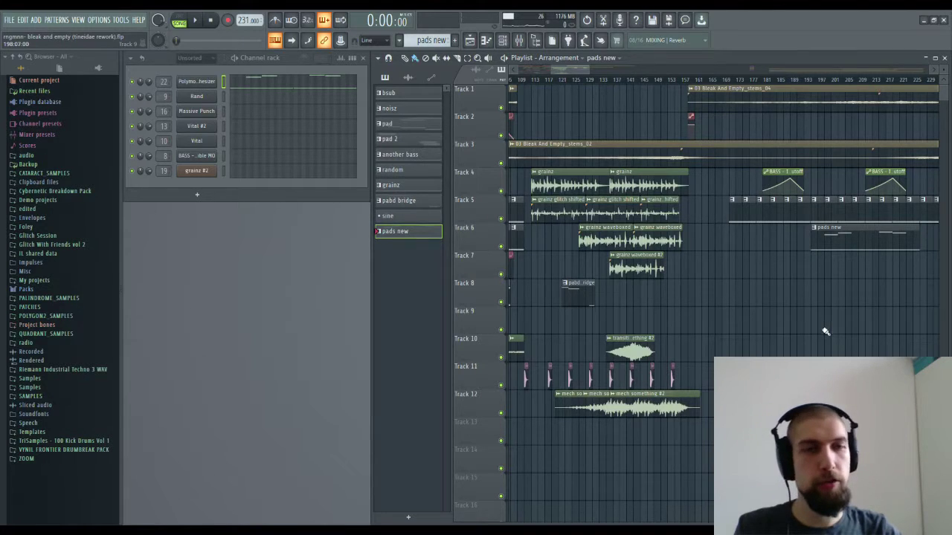
{"action": "scroll", "coordinate": [713, 340], "scroll_direction": "right", "scroll_amount": 3}
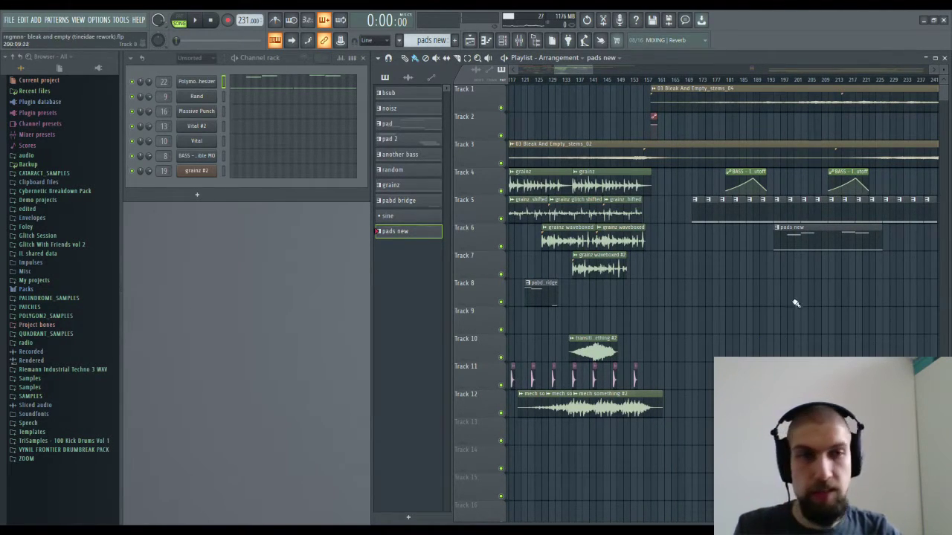
{"action": "scroll", "coordinate": [673, 314], "scroll_direction": "right", "scroll_amount": 10}
{"action": "scroll", "coordinate": [744, 312], "scroll_direction": "left", "scroll_amount": 7}
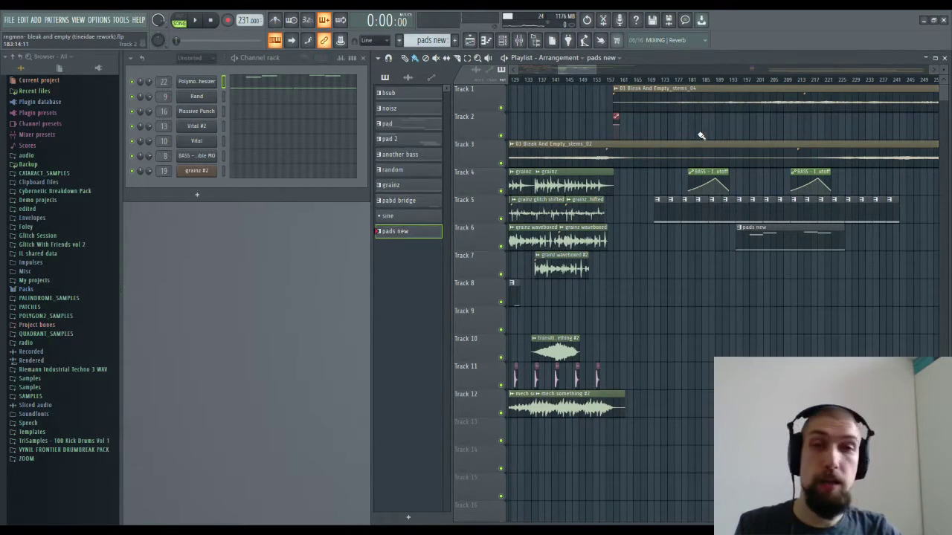
{"action": "scroll", "coordinate": [621, 299], "scroll_direction": "left", "scroll_amount": 10}
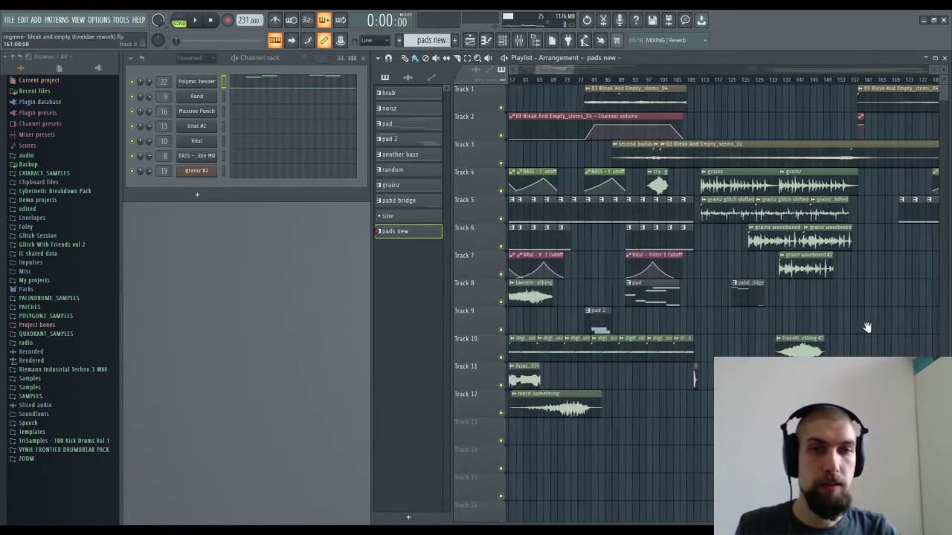
{"action": "scroll", "coordinate": [722, 323], "scroll_direction": "left", "scroll_amount": 6}
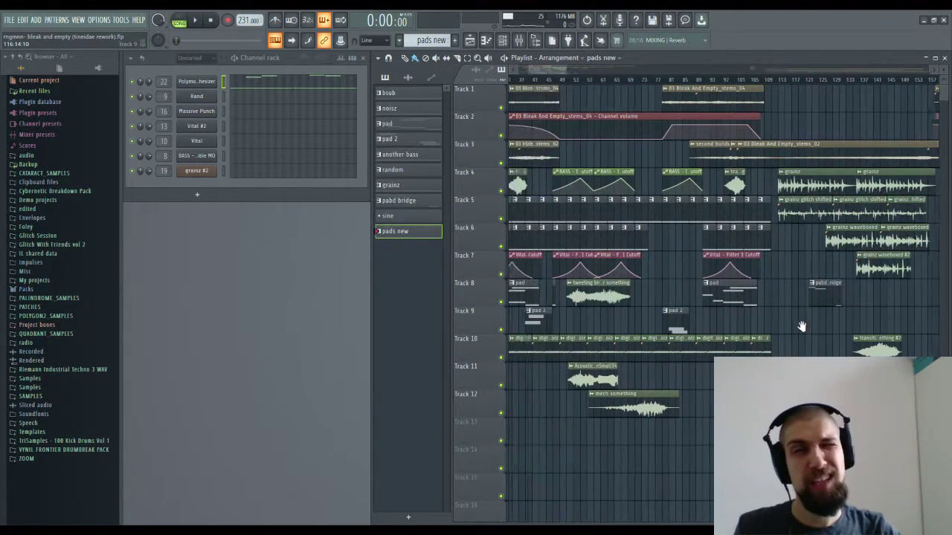
{"action": "scroll", "coordinate": [766, 277], "scroll_direction": "left", "scroll_amount": 3}
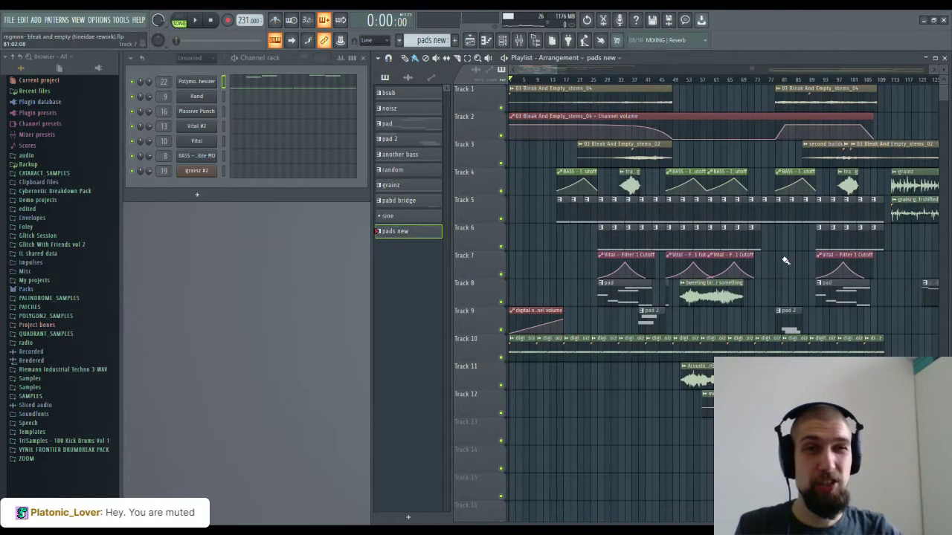
{"action": "scroll", "coordinate": [785, 260], "scroll_direction": "right", "scroll_amount": 2}
{"action": "scroll", "coordinate": [715, 354], "scroll_direction": "right", "scroll_amount": 20}
{"action": "scroll", "coordinate": [636, 352], "scroll_direction": "right", "scroll_amount": 1}
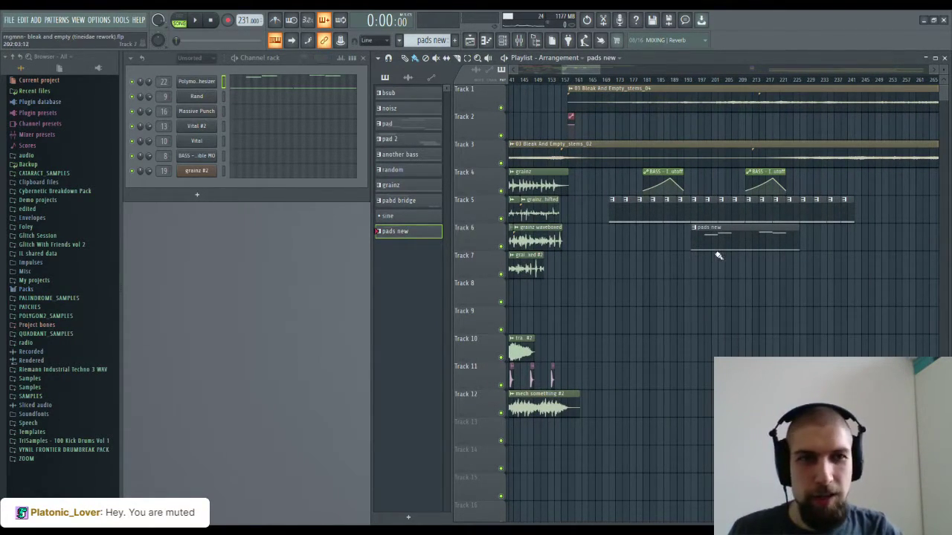
{"action": "left_click_drag", "start_coordinate": [873, 288], "coordinate": [835, 353]}
{"action": "scroll", "coordinate": [784, 280], "scroll_direction": "left", "scroll_amount": 4}
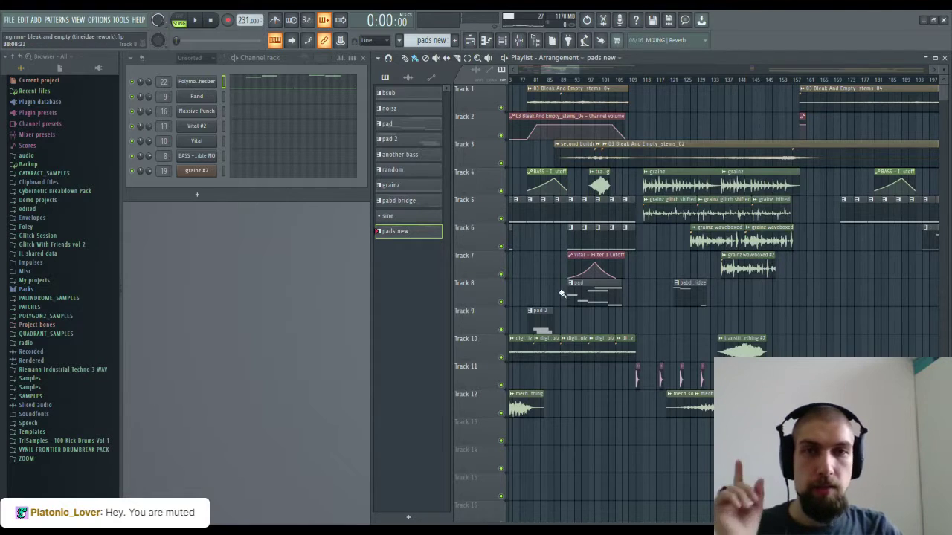
{"action": "scroll", "coordinate": [713, 287], "scroll_direction": "left", "scroll_amount": 9}
{"action": "left_click_drag", "start_coordinate": [714, 289], "coordinate": [724, 289]}
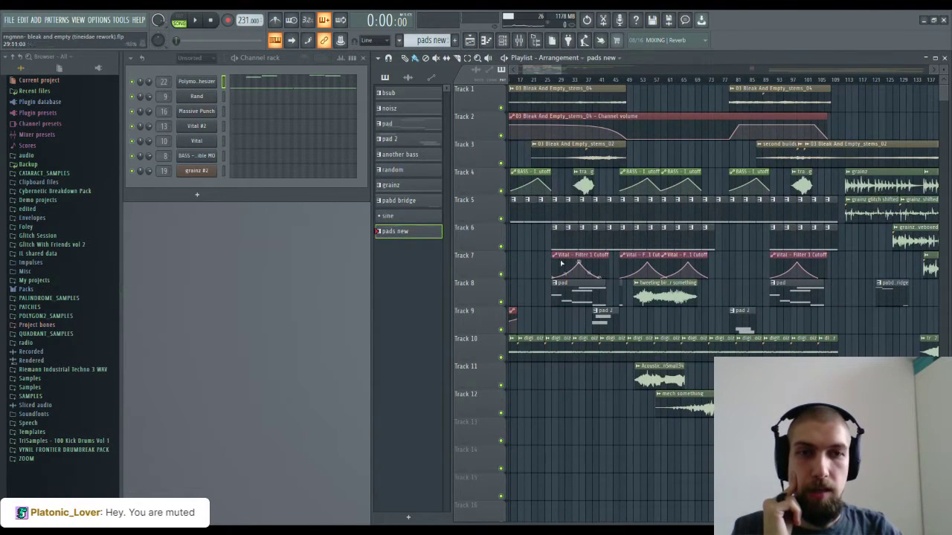
Step: Play the arrangement from just before the pabd bridge clip on Track 8
{"action": "scroll", "coordinate": [748, 261], "scroll_direction": "right", "scroll_amount": 11}
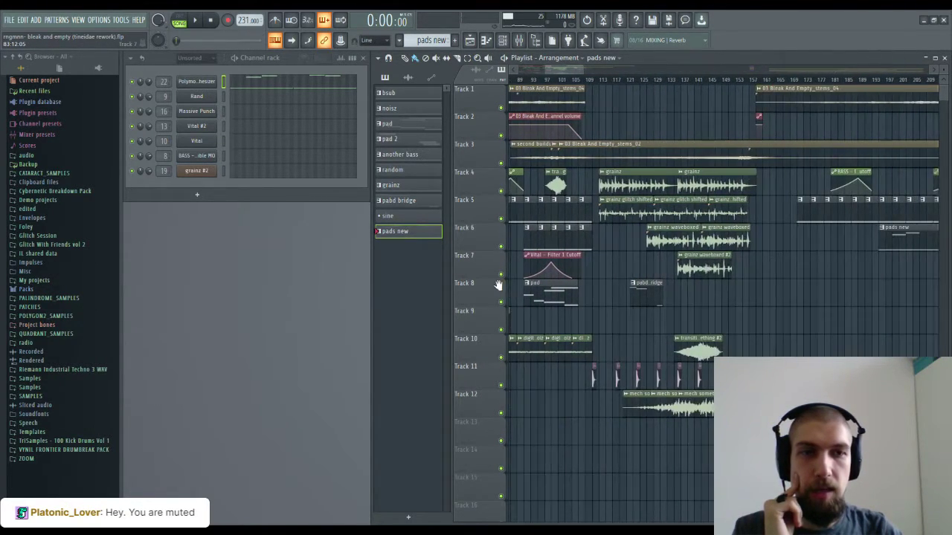
{"action": "left_click", "coordinate": [632, 80]}
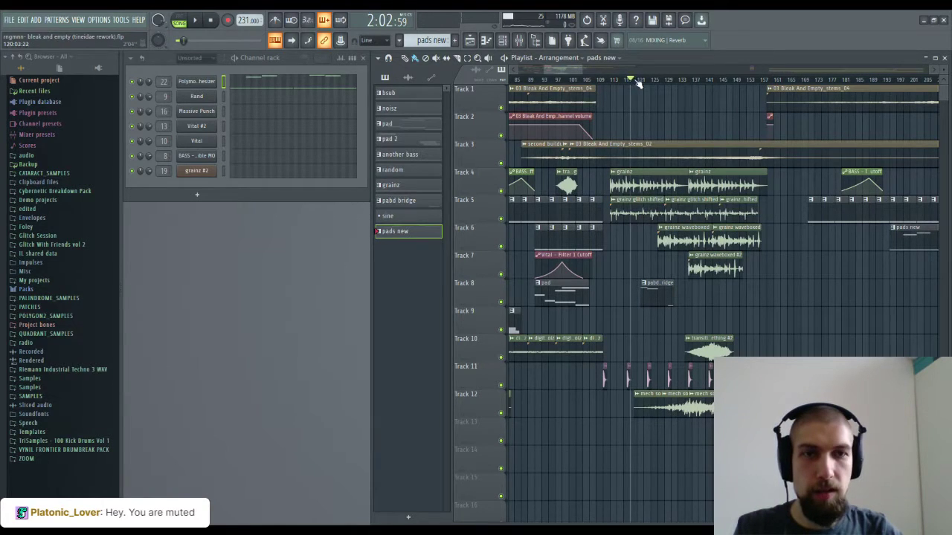
{"action": "scroll", "coordinate": [636, 81], "scroll_direction": "up", "scroll_amount": 5}
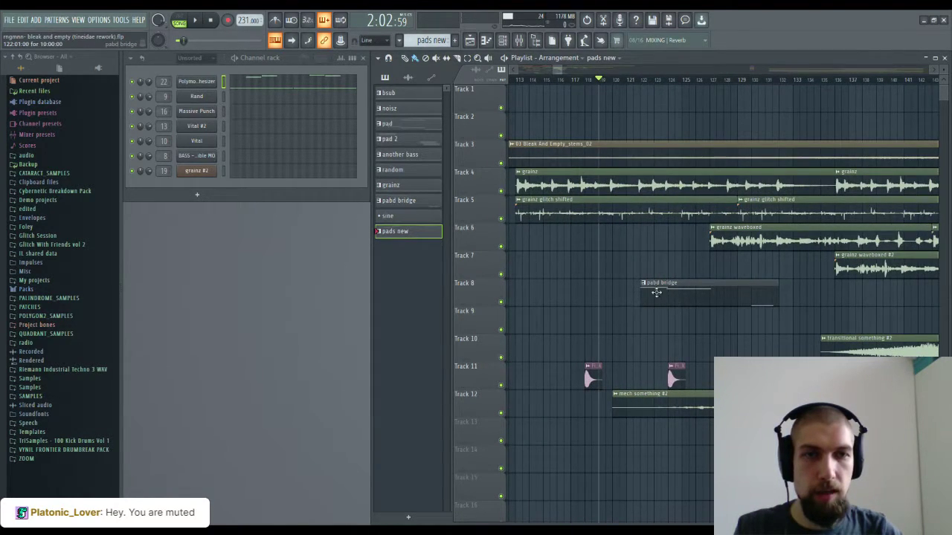
{"action": "key", "text": "space"}
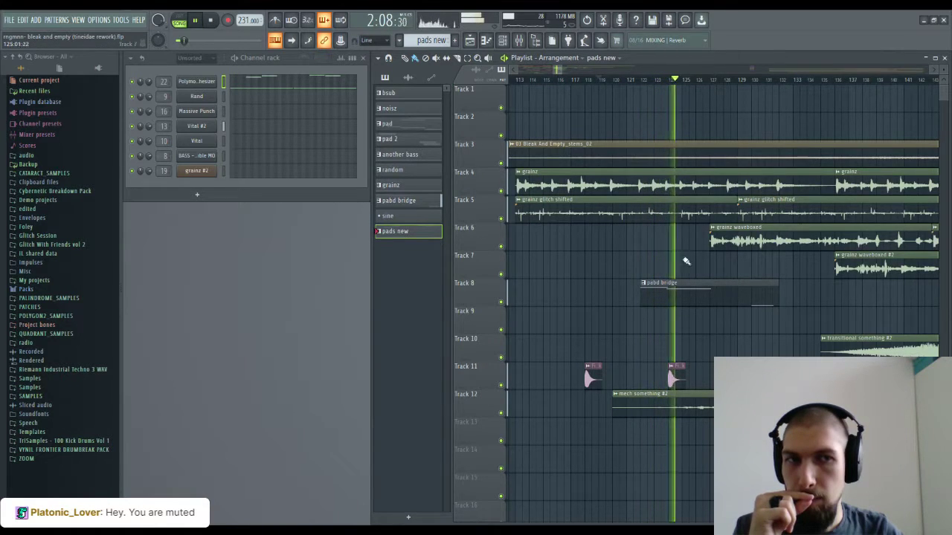
Step: In the pabd bridge pattern, try the last Vital #2 note one octave up at C6, and down at C4
{"action": "left_click", "coordinate": [699, 281]}
{"action": "left_click", "coordinate": [336, 128]}
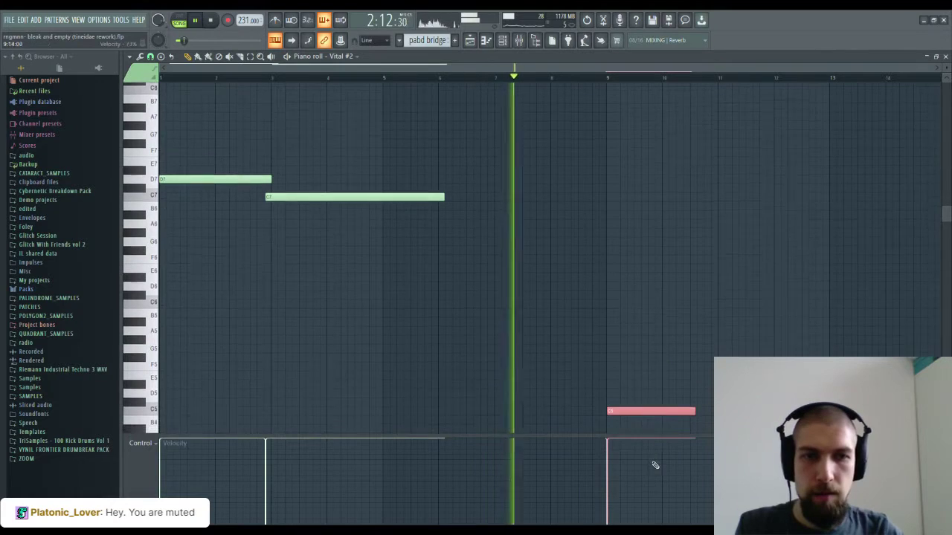
{"action": "key", "text": "ctrl+Up"}
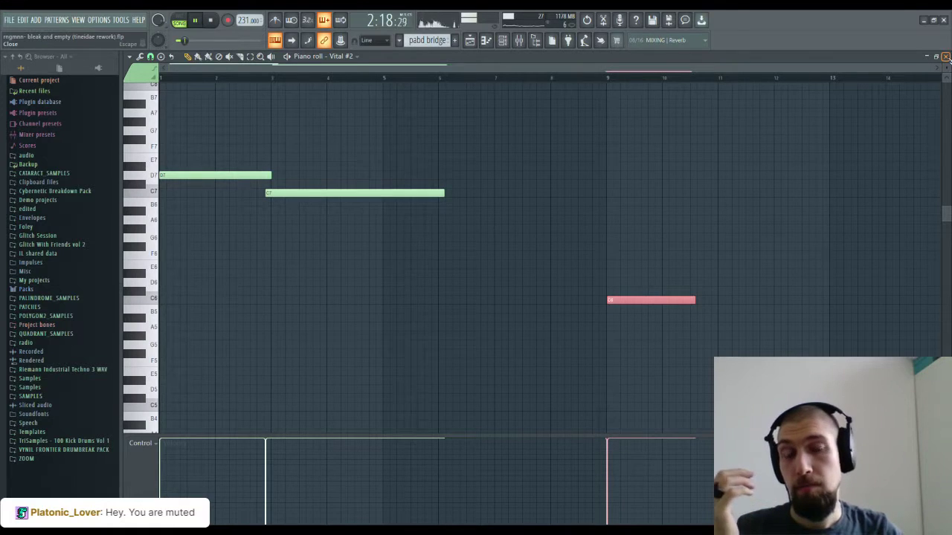
{"action": "key", "text": "ctrl+Down"}
{"action": "key", "text": "ctrl+Down"}
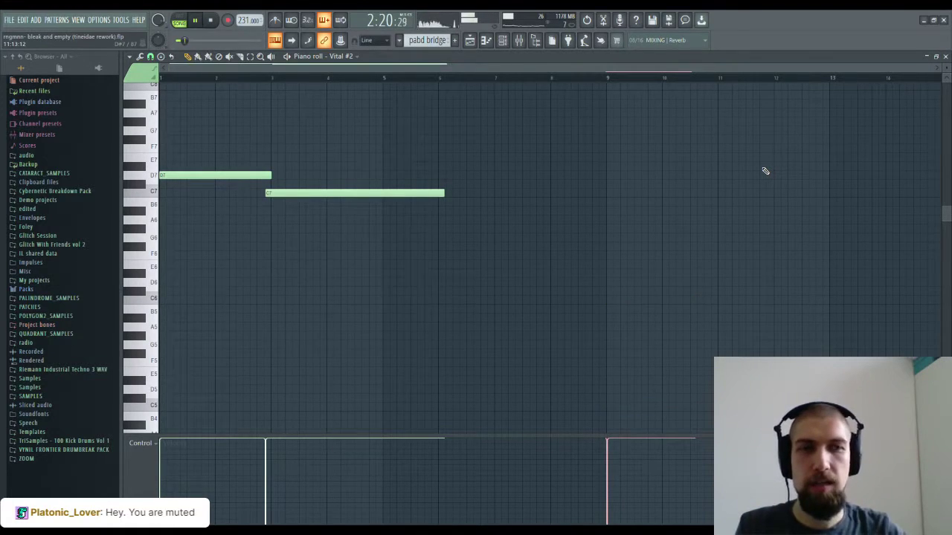
{"action": "left_click", "coordinate": [945, 57]}
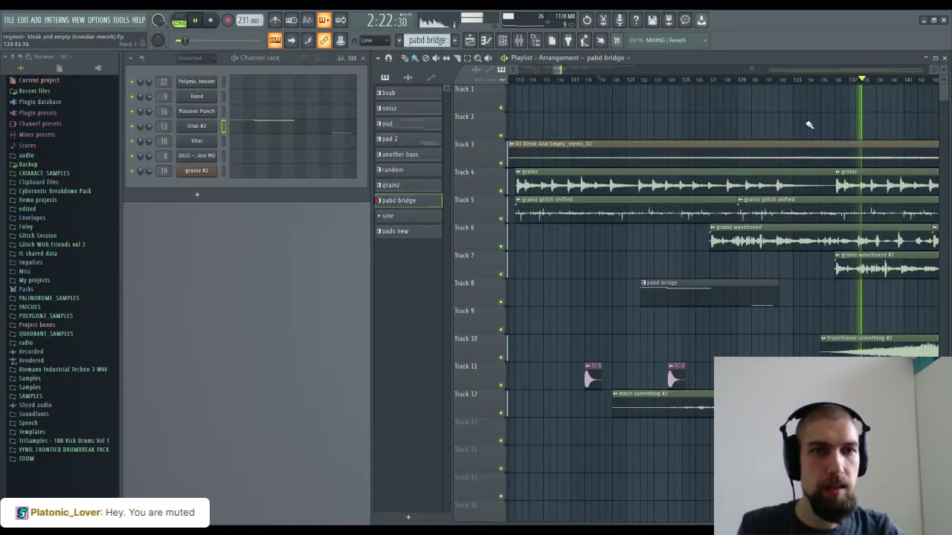
Step: Replay the end of the pabd bridge clip, transpose its last Vital #2 note up one octave to C5, and stop playback
{"action": "left_click", "coordinate": [726, 83]}
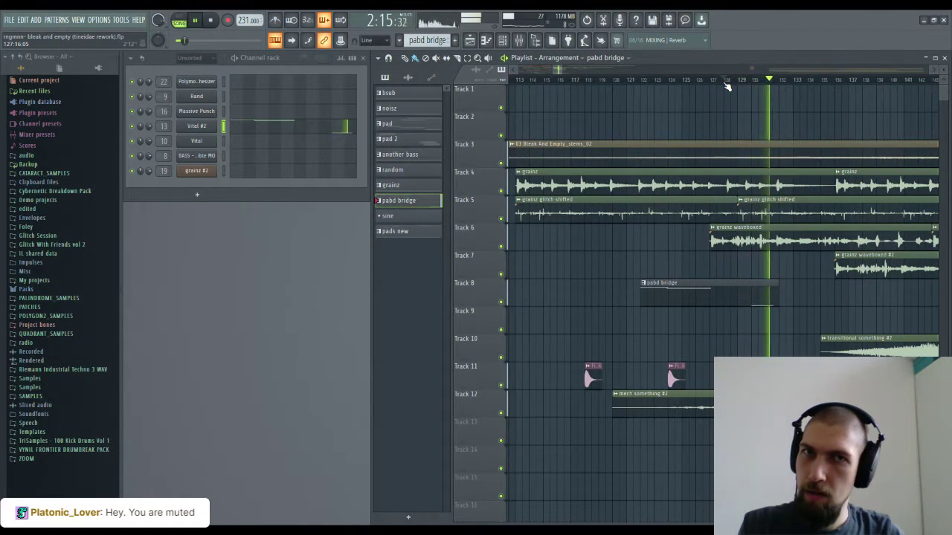
{"action": "left_click", "coordinate": [326, 131]}
{"action": "scroll", "coordinate": [606, 245], "scroll_direction": "down", "scroll_amount": 3}
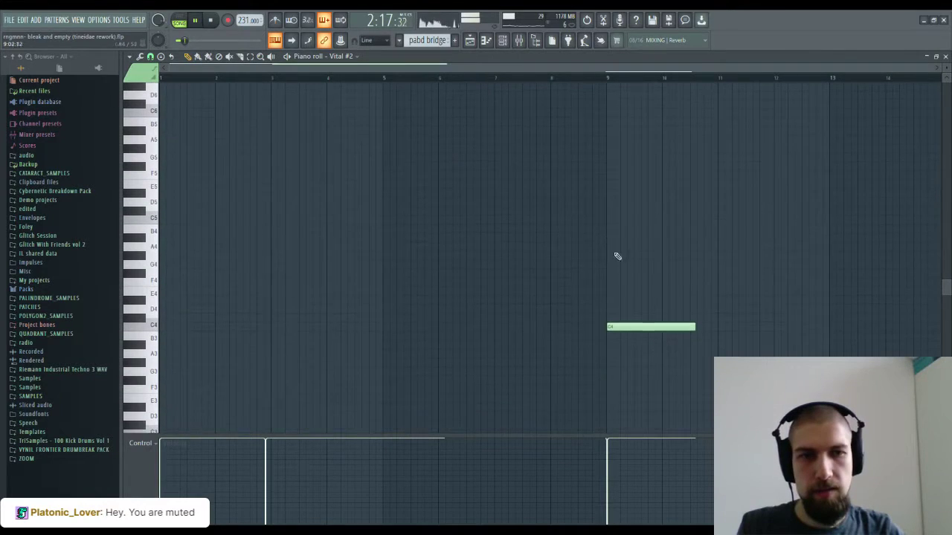
{"action": "scroll", "coordinate": [666, 378], "scroll_direction": "down", "scroll_amount": 4}
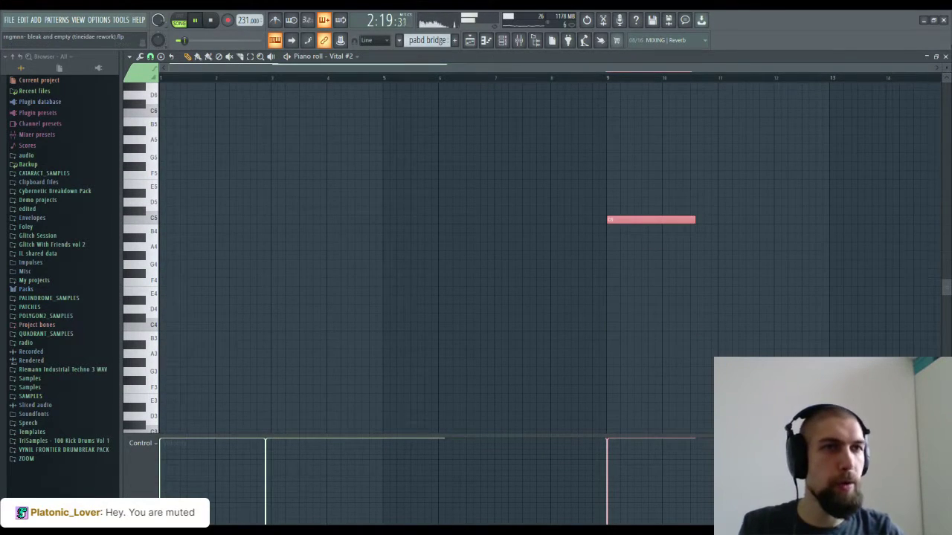
{"action": "left_click", "coordinate": [945, 56]}
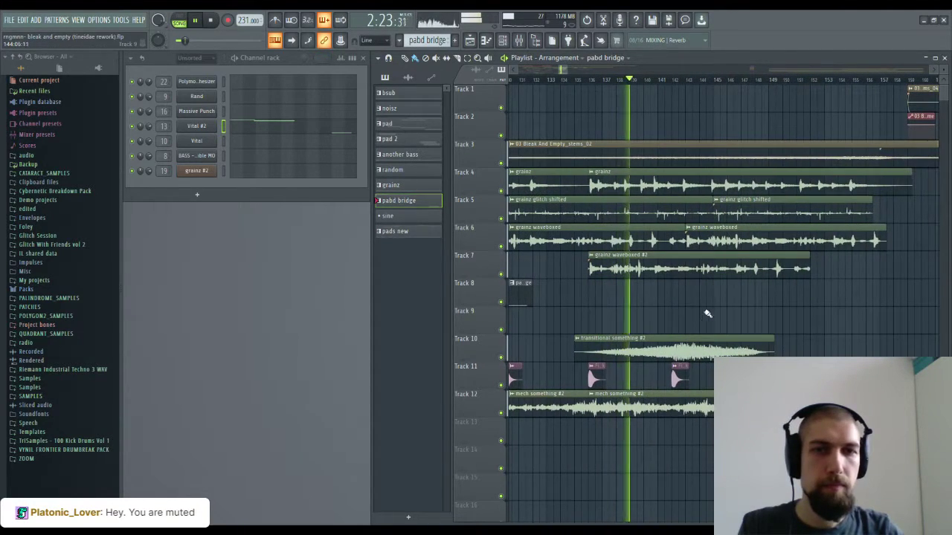
{"action": "left_click_drag", "start_coordinate": [802, 320], "coordinate": [626, 341]}
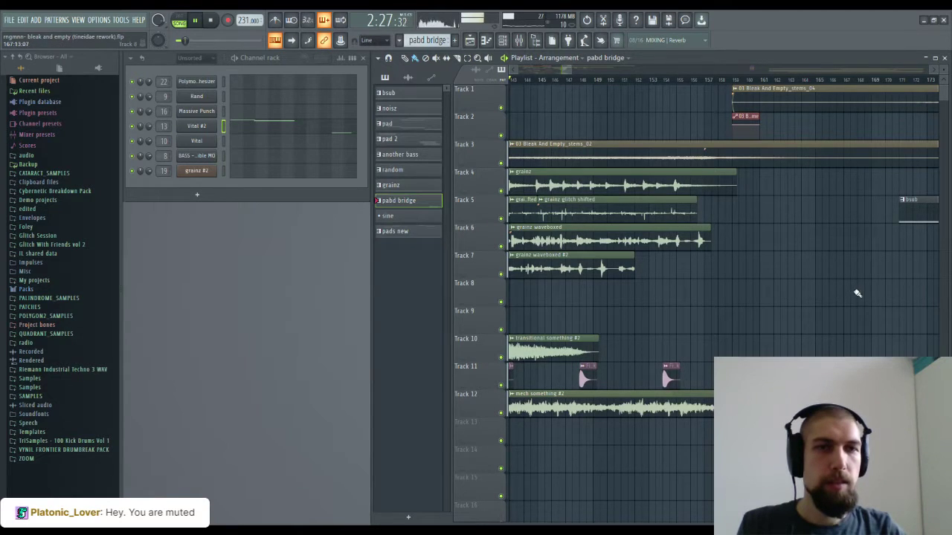
{"action": "left_click", "coordinate": [215, 21]}
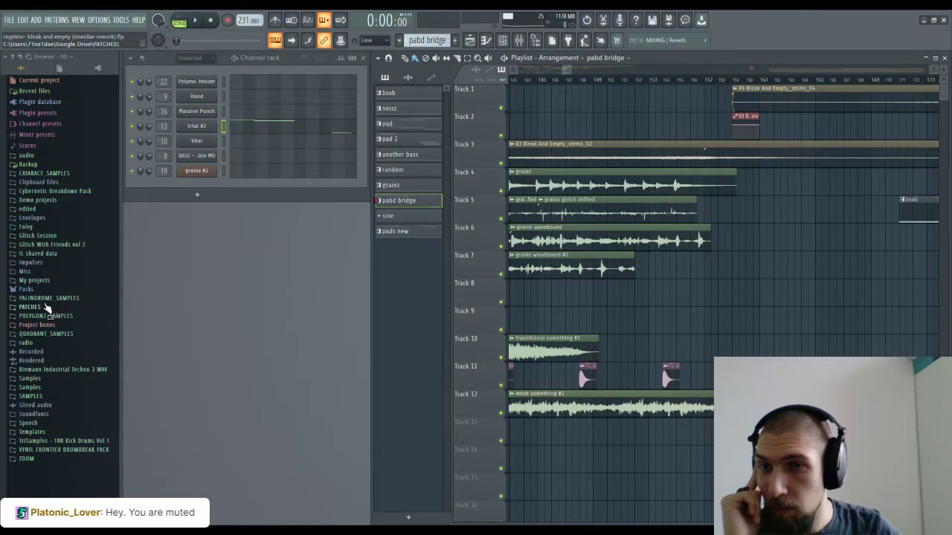
Step: Open the Resampled folder in Glitch Session and audition resampled_mainframe_bass, no_input_effect_rack and mic
{"action": "left_click", "coordinate": [37, 235]}
{"action": "left_click", "coordinate": [38, 272]}
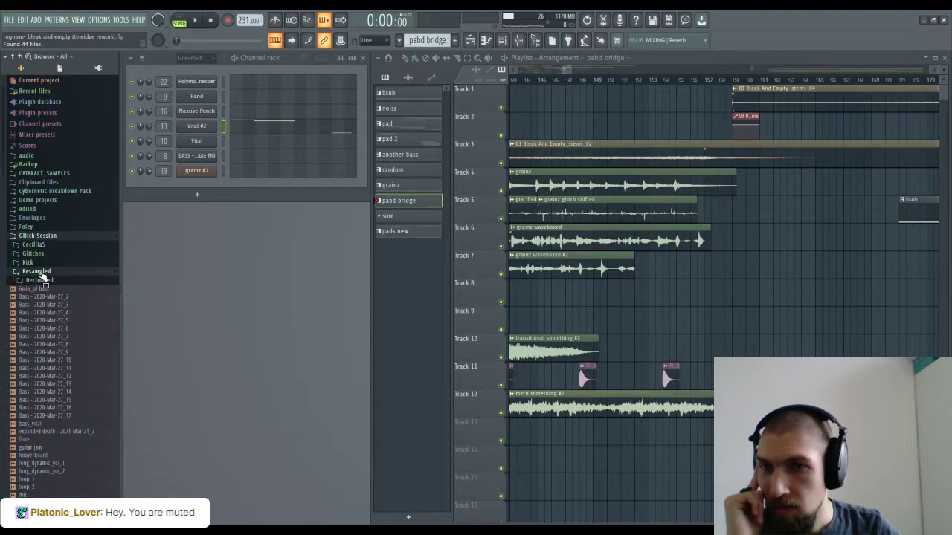
{"action": "scroll", "coordinate": [95, 327], "scroll_direction": "down", "scroll_amount": 12}
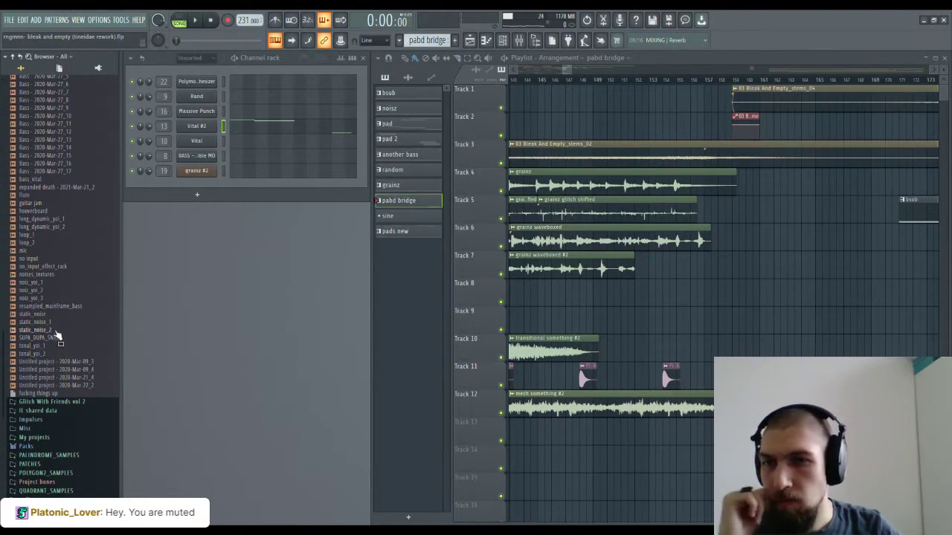
{"action": "left_click", "coordinate": [52, 307]}
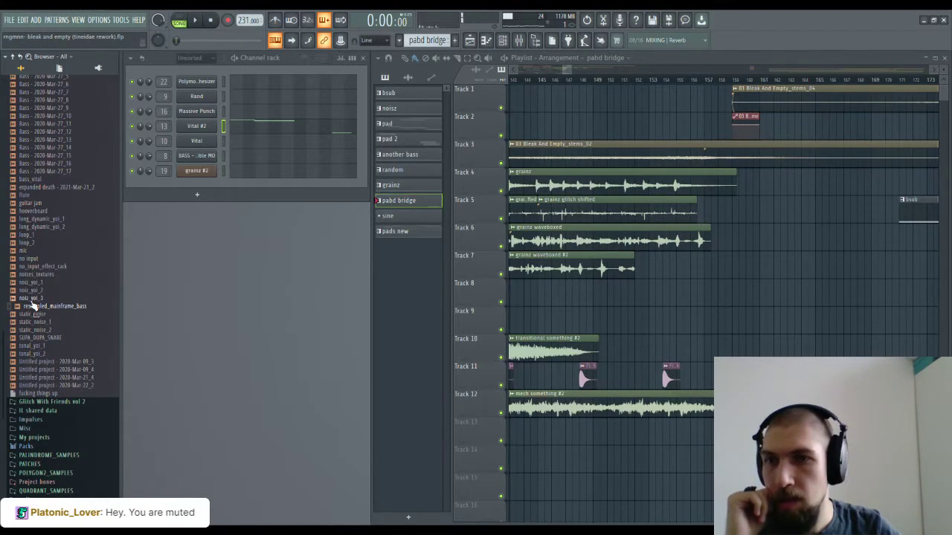
{"action": "left_click", "coordinate": [43, 267]}
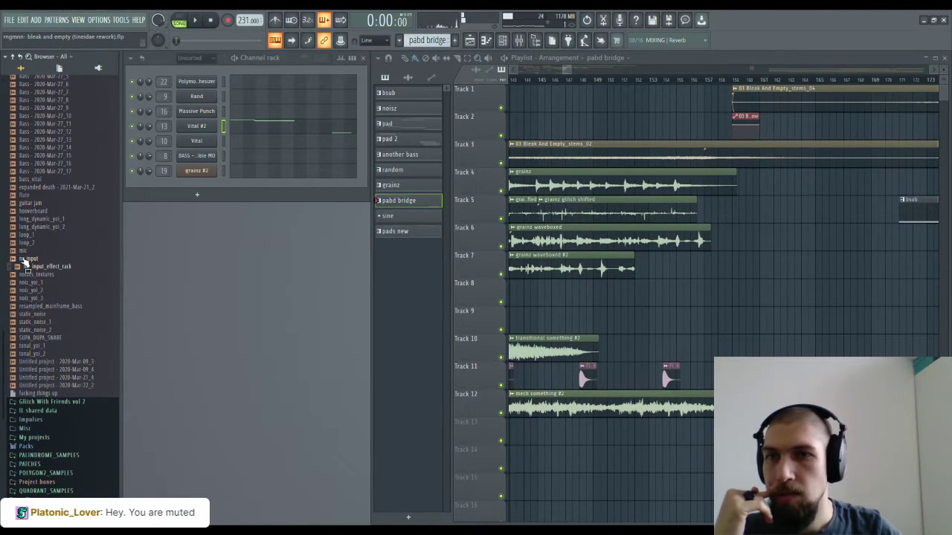
{"action": "left_click", "coordinate": [29, 250]}
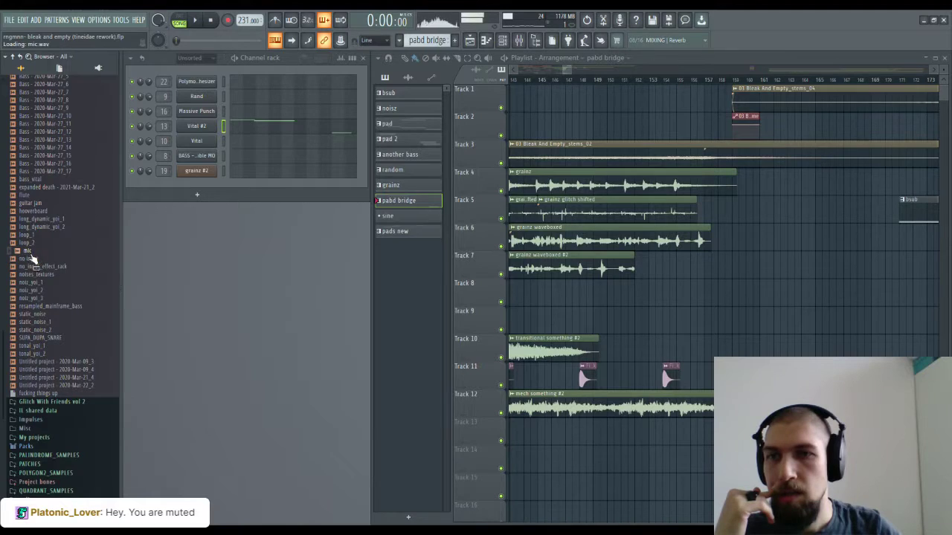
Step: Audition the Resampled samples one by one from loop_2 up the list to expanded death - 2021-Mar-21_2
{"action": "key", "text": "Up"}
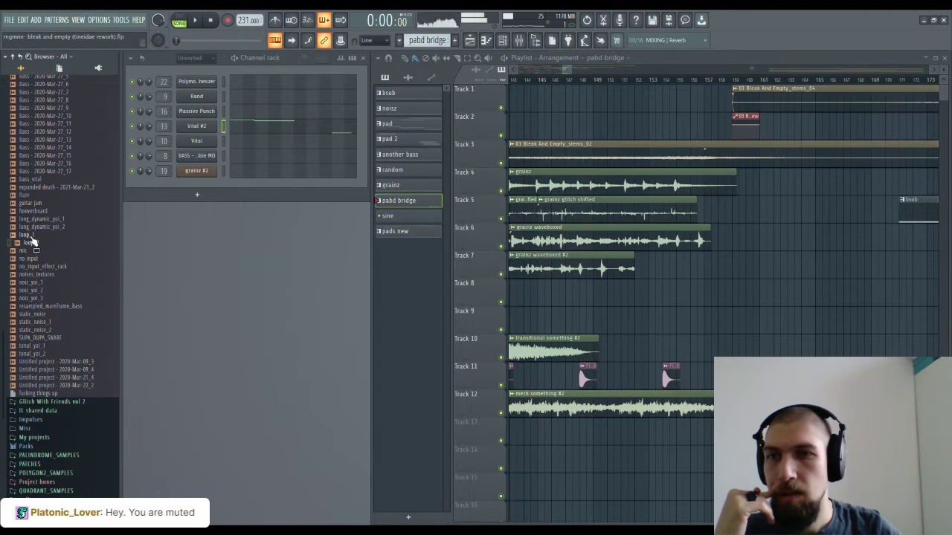
{"action": "key", "text": "Up"}
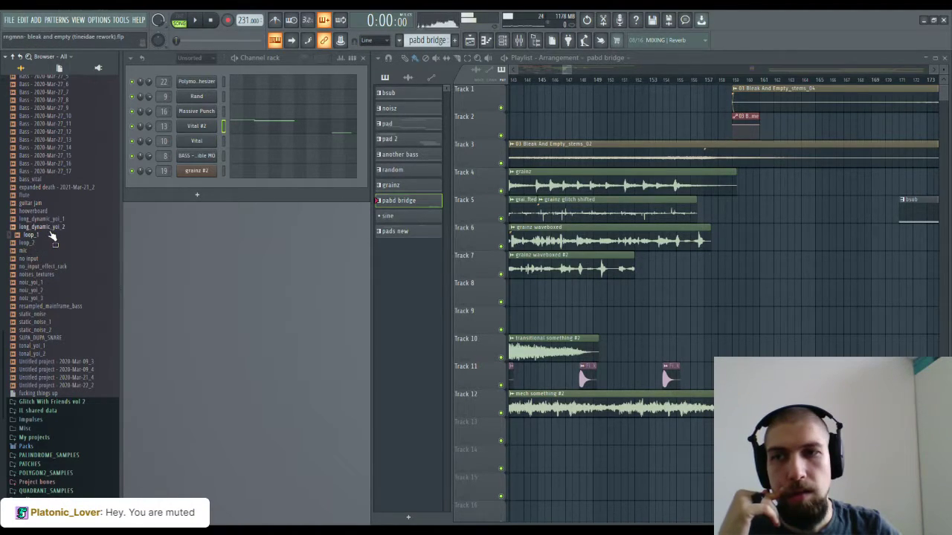
{"action": "key", "text": "Up"}
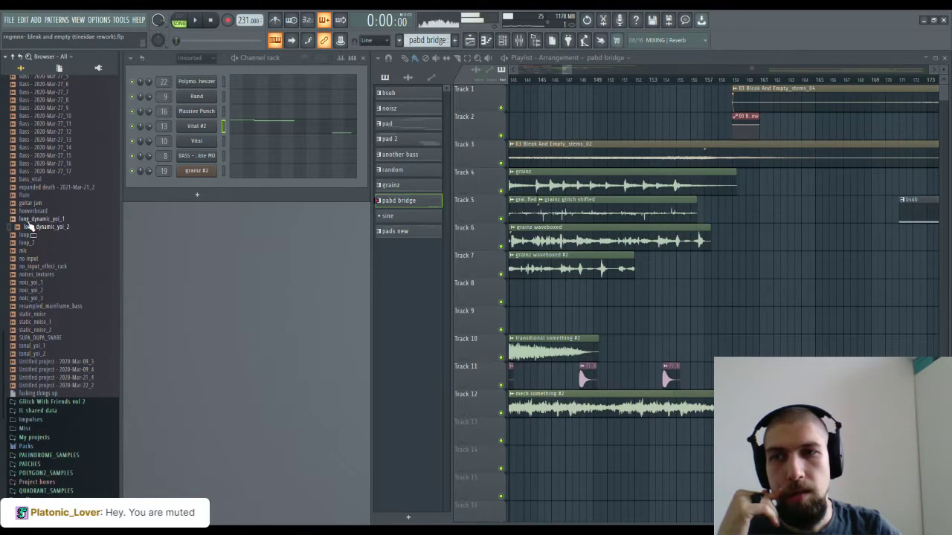
{"action": "key", "text": "Up"}
{"action": "key", "text": "Up"}
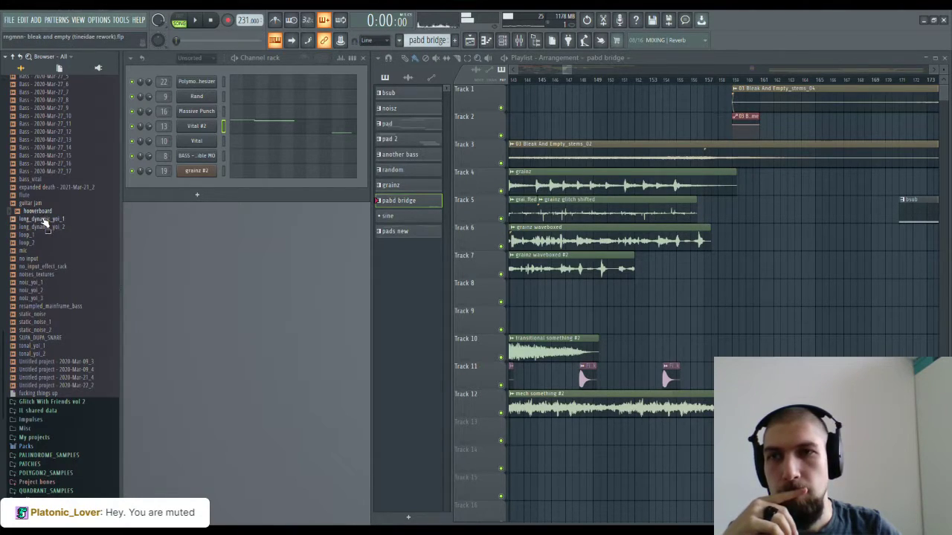
{"action": "key", "text": "Up"}
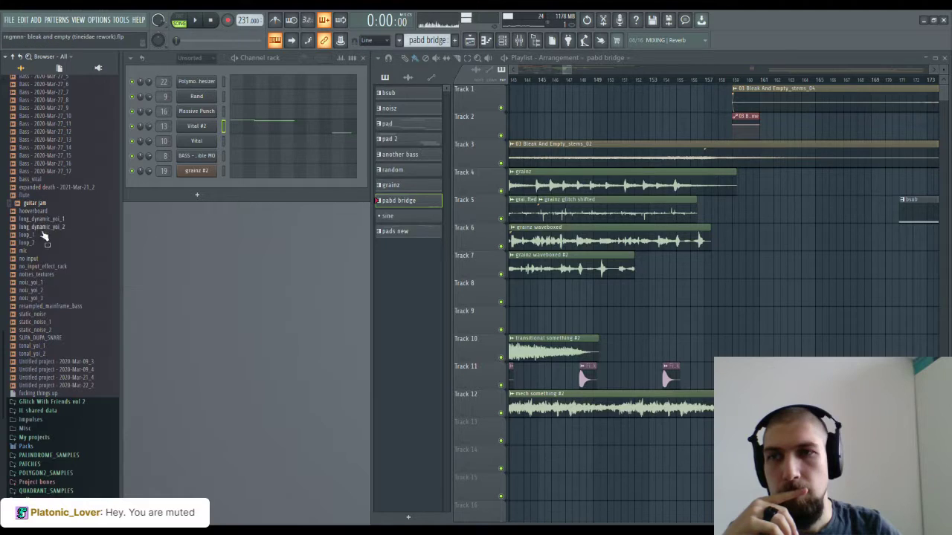
{"action": "scroll", "coordinate": [35, 212], "scroll_direction": "up", "scroll_amount": 2}
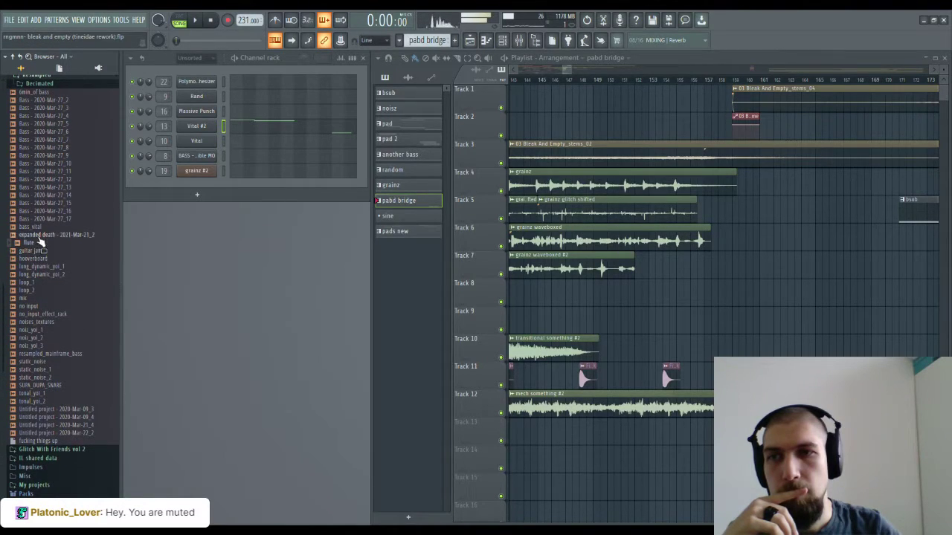
{"action": "key", "text": "Up"}
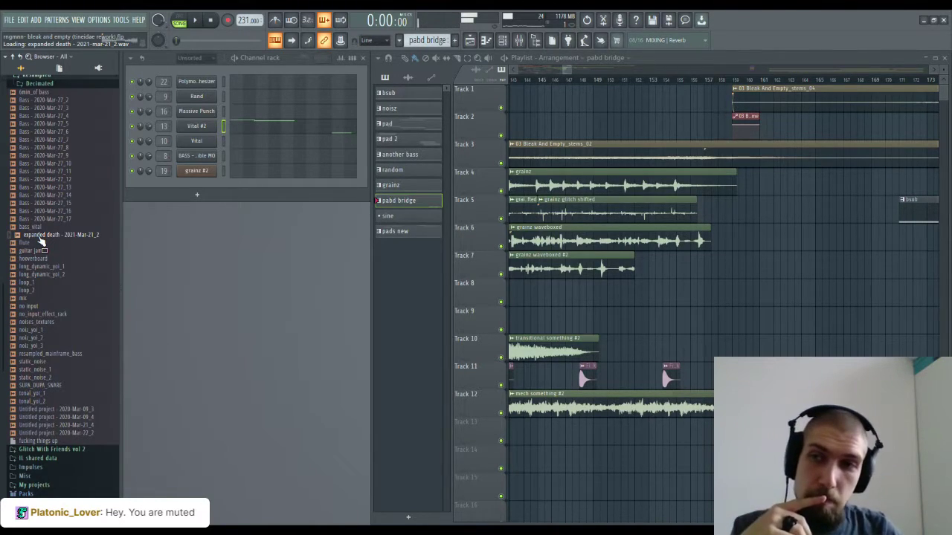
Step: Place the expanded death sample on Track 8 starting at bar 158 and stretch the clip to about twice its length
{"action": "left_click_drag", "start_coordinate": [41, 242], "coordinate": [744, 297]}
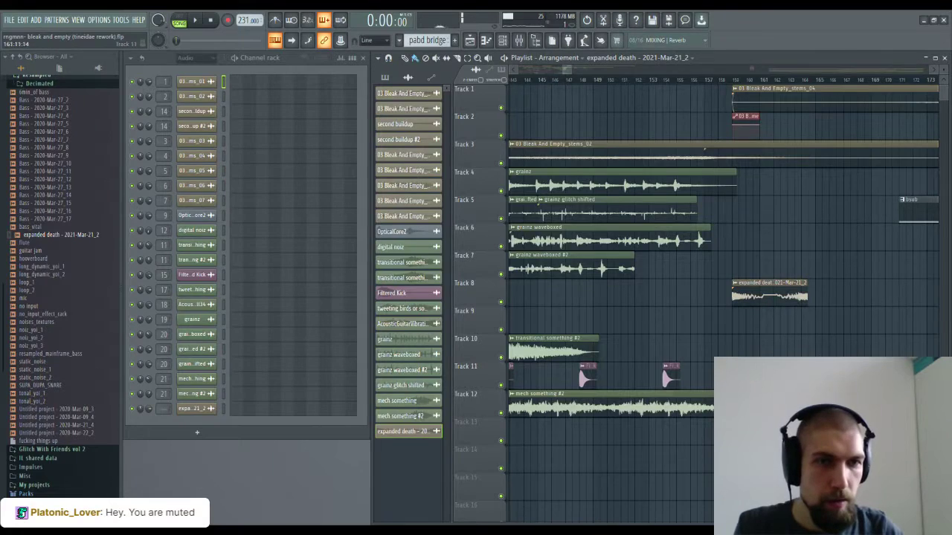
{"action": "scroll", "coordinate": [653, 371], "scroll_direction": "right", "scroll_amount": 4}
{"action": "left_click_drag", "start_coordinate": [663, 297], "coordinate": [717, 302]}
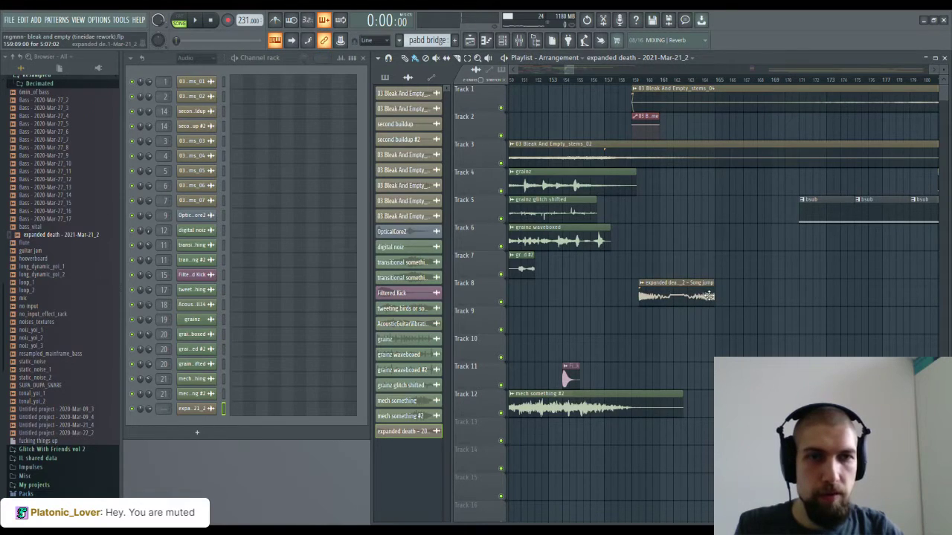
{"action": "left_click_drag", "start_coordinate": [668, 296], "coordinate": [648, 300]}
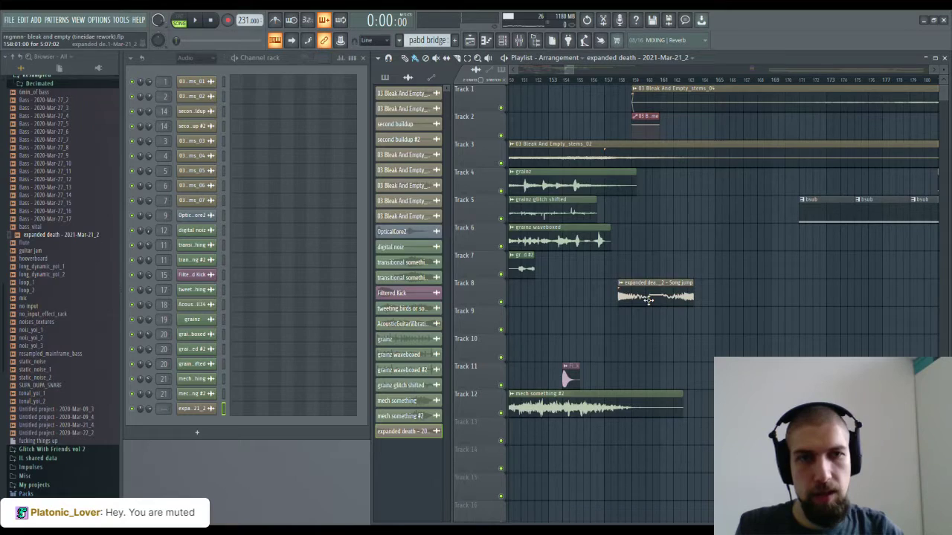
{"action": "left_click_drag", "start_coordinate": [698, 301], "coordinate": [768, 302]}
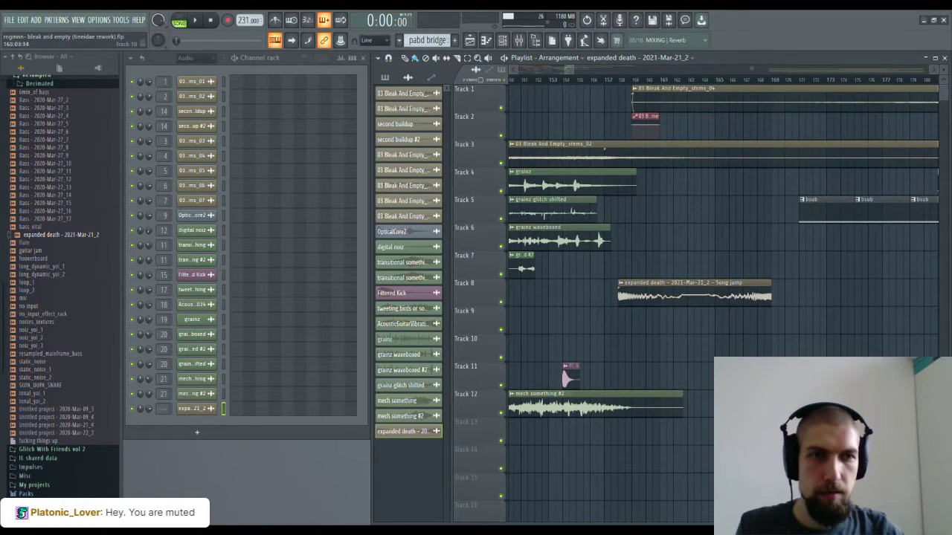
Step: Play the arrangement from about bar 152 through the expanded death clip, replay it and stop playback
{"action": "left_click", "coordinate": [535, 80]}
{"action": "key", "text": "space"}
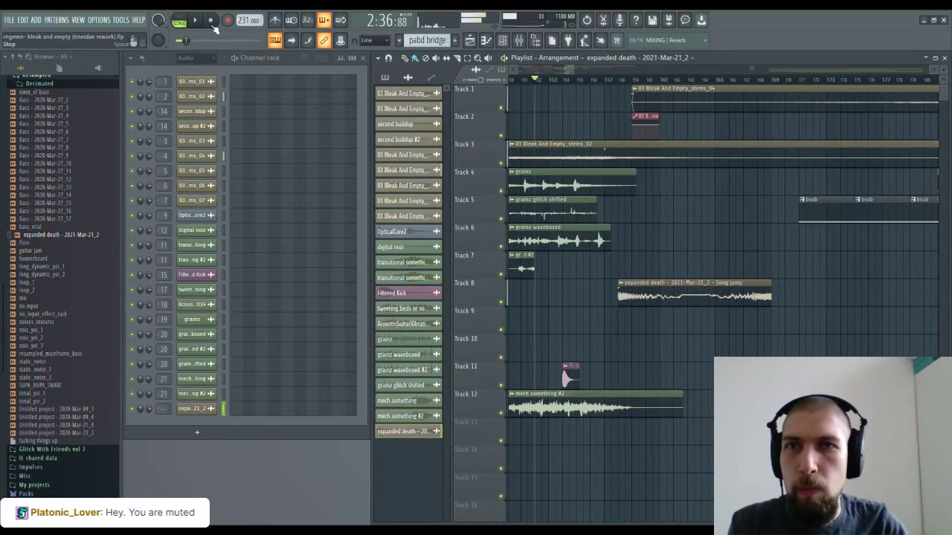
{"action": "key", "text": "space"}
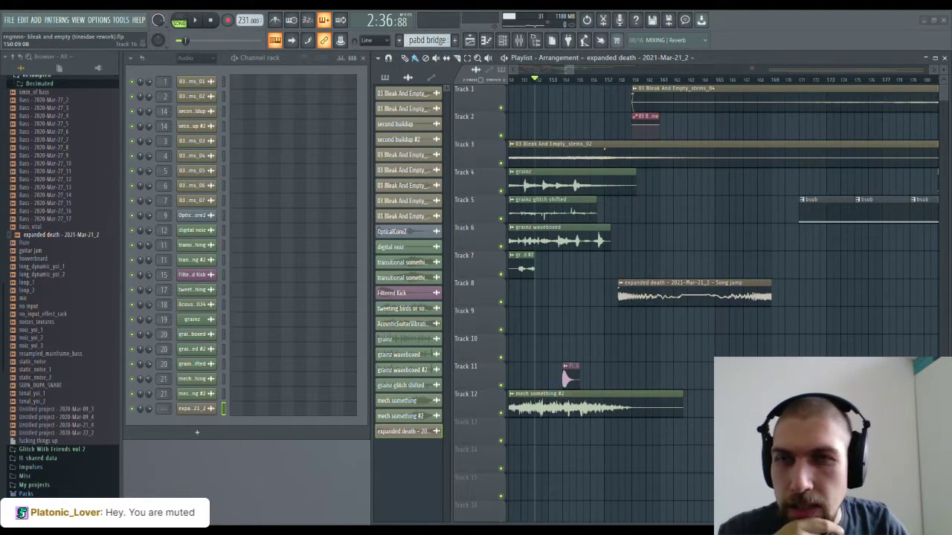
{"action": "left_click", "coordinate": [195, 21]}
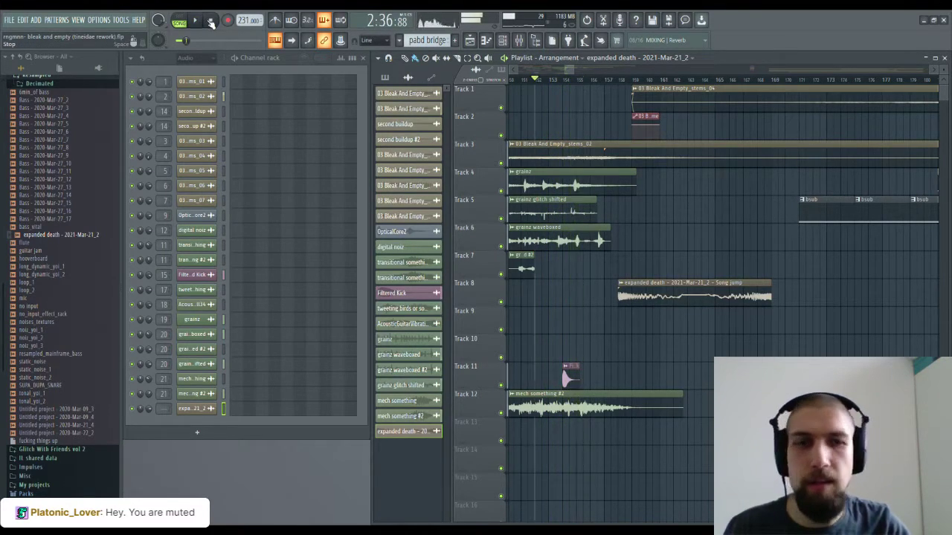
{"action": "key", "text": "space"}
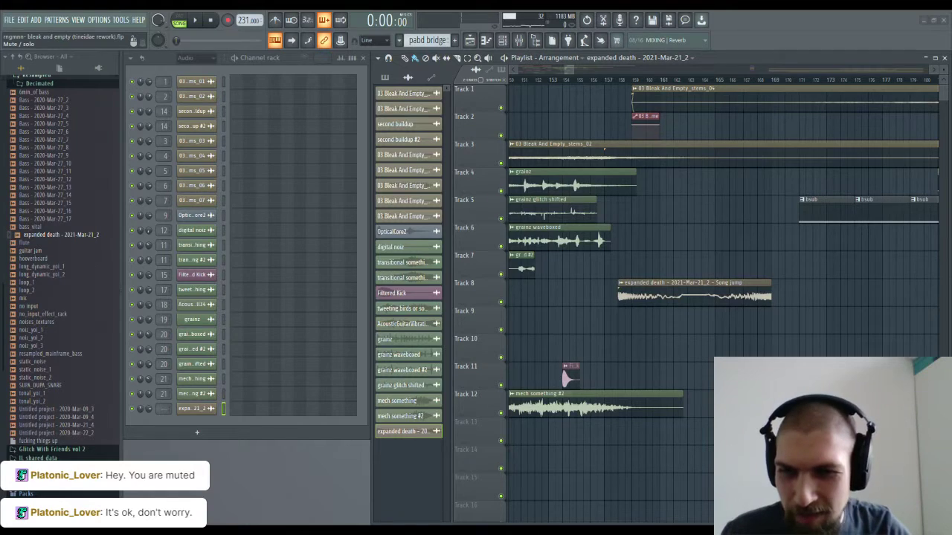
Step: In the expanded death clip's sampler settings, try Reverse polarity, switch it back off and enable Remove DC offset
{"action": "scroll", "coordinate": [656, 85], "scroll_direction": "down", "scroll_amount": 10}
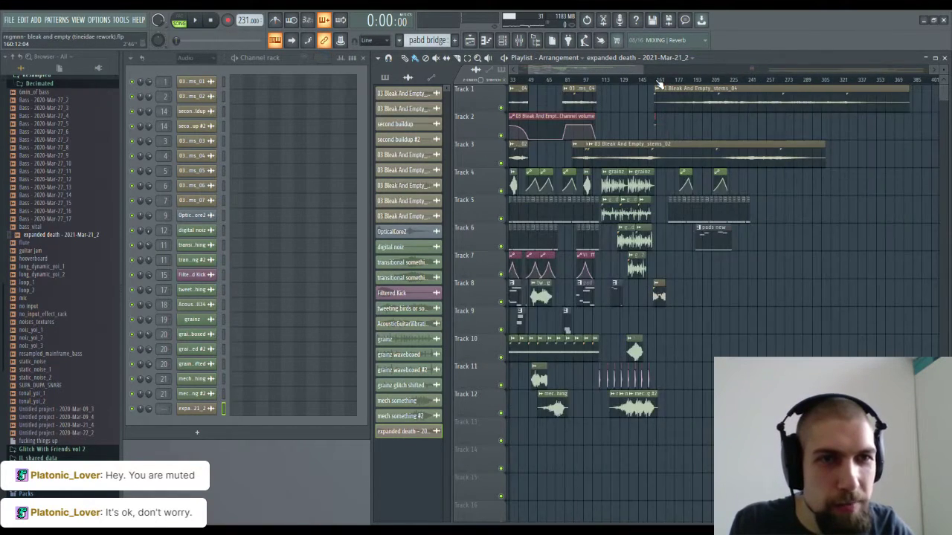
{"action": "scroll", "coordinate": [578, 86], "scroll_direction": "up", "scroll_amount": 5}
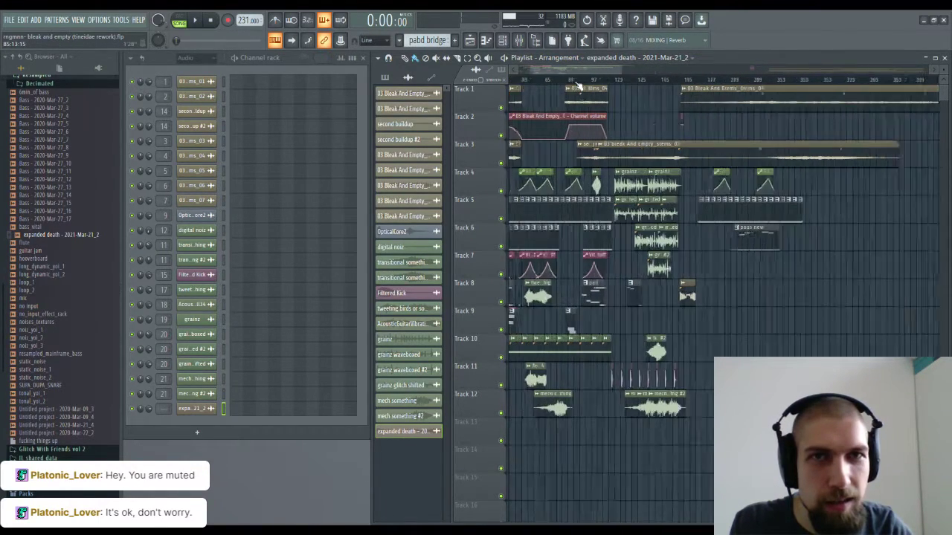
{"action": "scroll", "coordinate": [579, 86], "scroll_direction": "down", "scroll_amount": 5}
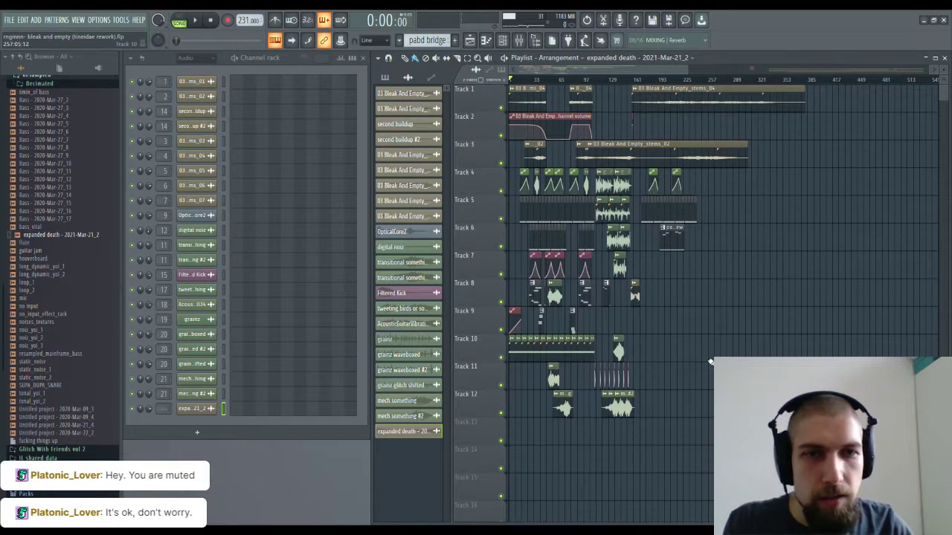
{"action": "scroll", "coordinate": [625, 80], "scroll_direction": "up", "scroll_amount": 8}
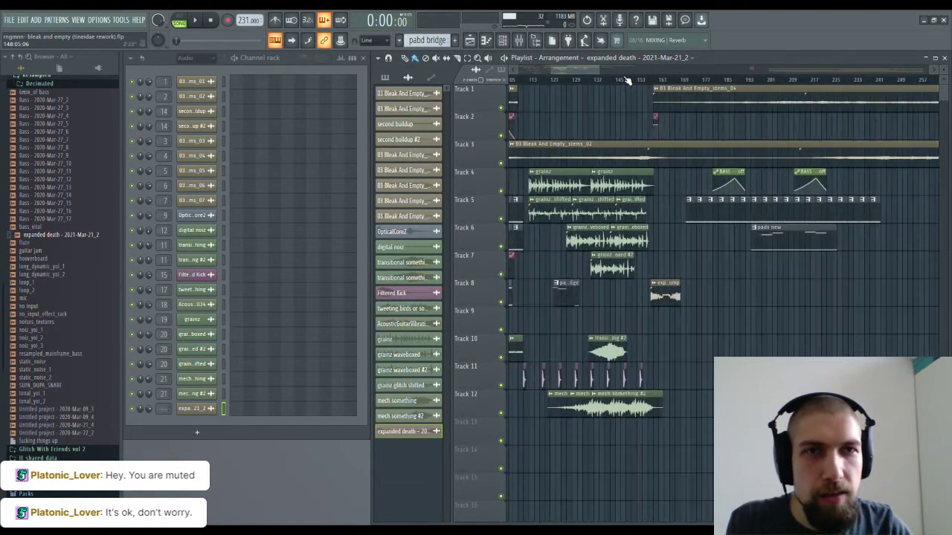
{"action": "scroll", "coordinate": [727, 89], "scroll_direction": "up", "scroll_amount": 4}
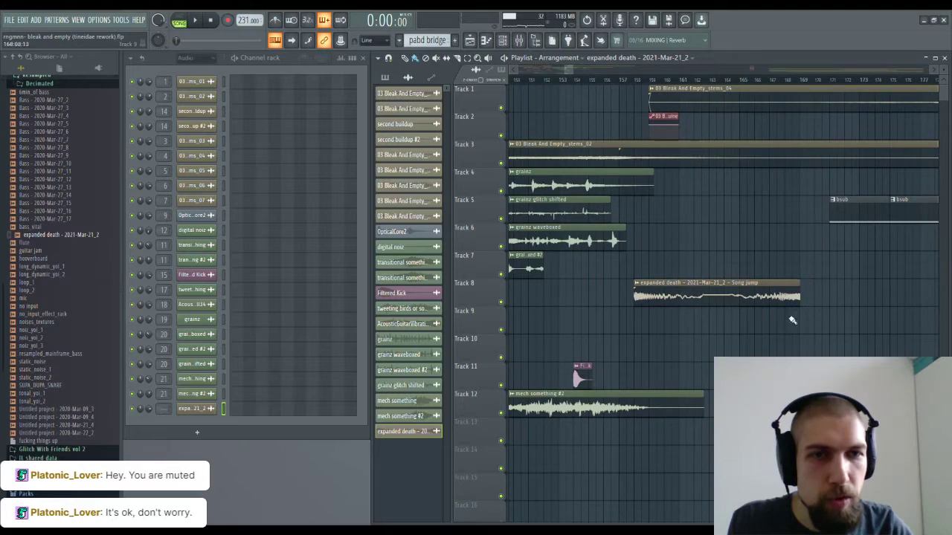
{"action": "double_click", "coordinate": [734, 299]}
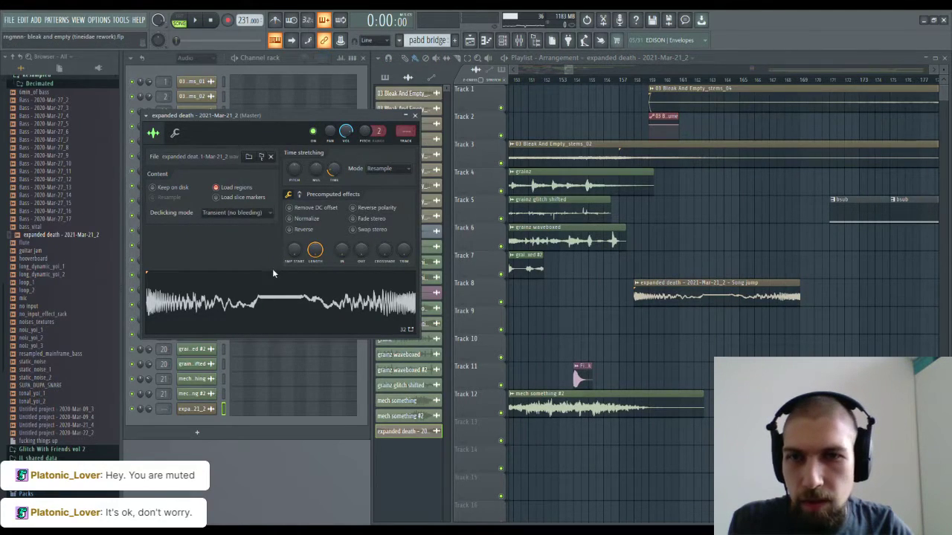
{"action": "left_click", "coordinate": [353, 208]}
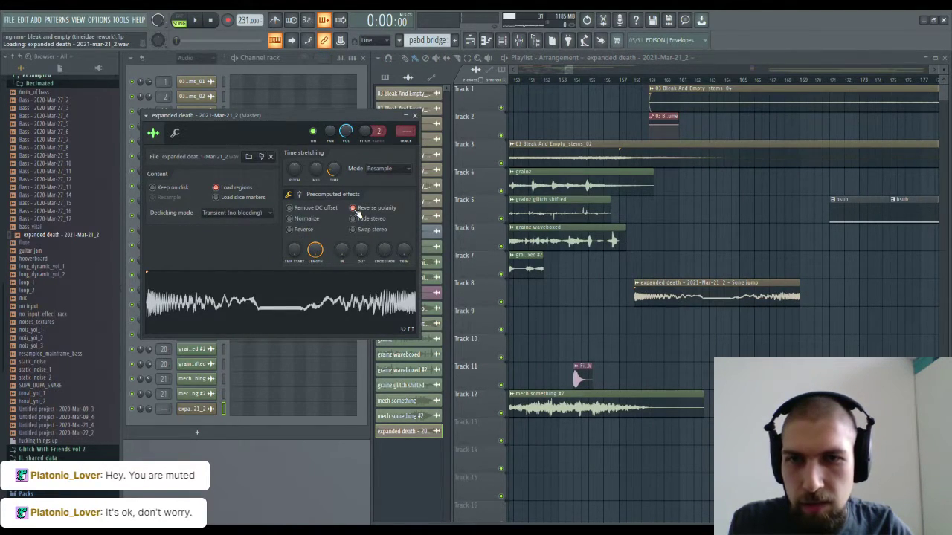
{"action": "left_click", "coordinate": [356, 210]}
{"action": "left_click", "coordinate": [309, 209]}
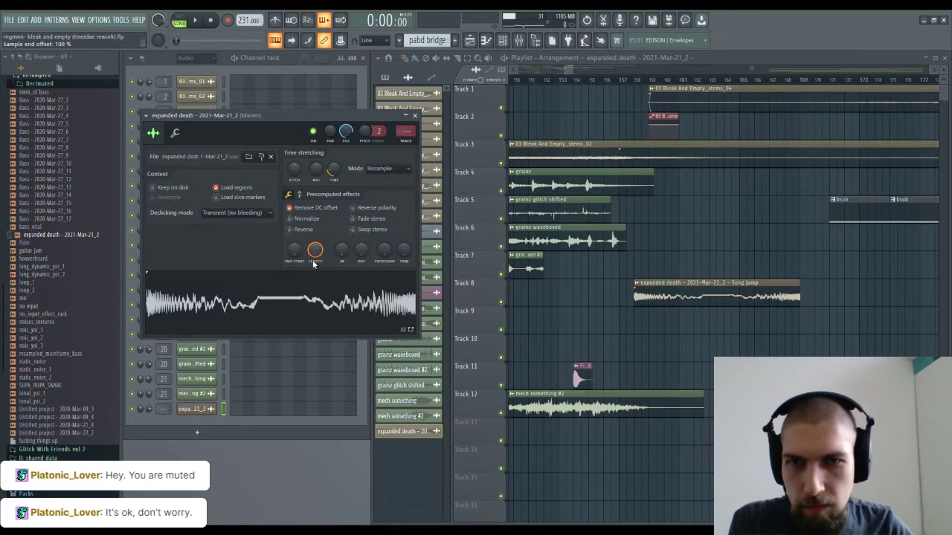
Step: Turn the expanded death sample's ring modulation mix fully up and its frequency fully down, preview the sound and close its settings
{"action": "scroll", "coordinate": [354, 216], "scroll_direction": "down", "scroll_amount": 2}
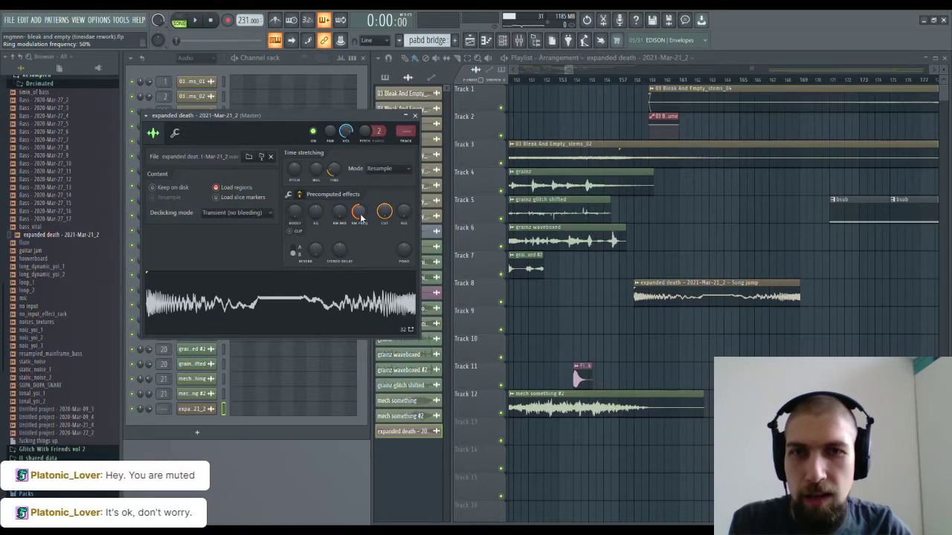
{"action": "left_click_drag", "start_coordinate": [344, 216], "coordinate": [344, 141]}
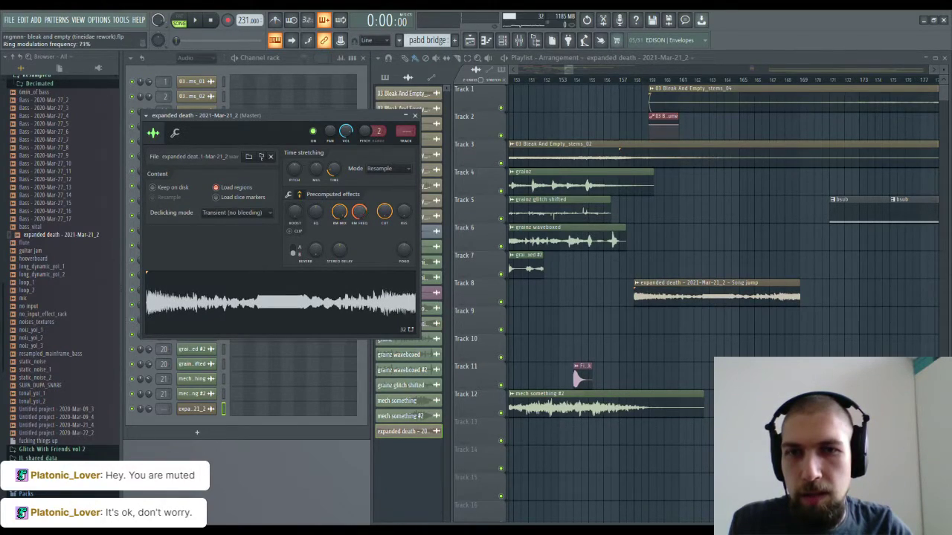
{"action": "left_click_drag", "start_coordinate": [359, 213], "coordinate": [360, 238]}
{"action": "left_click", "coordinate": [294, 327]}
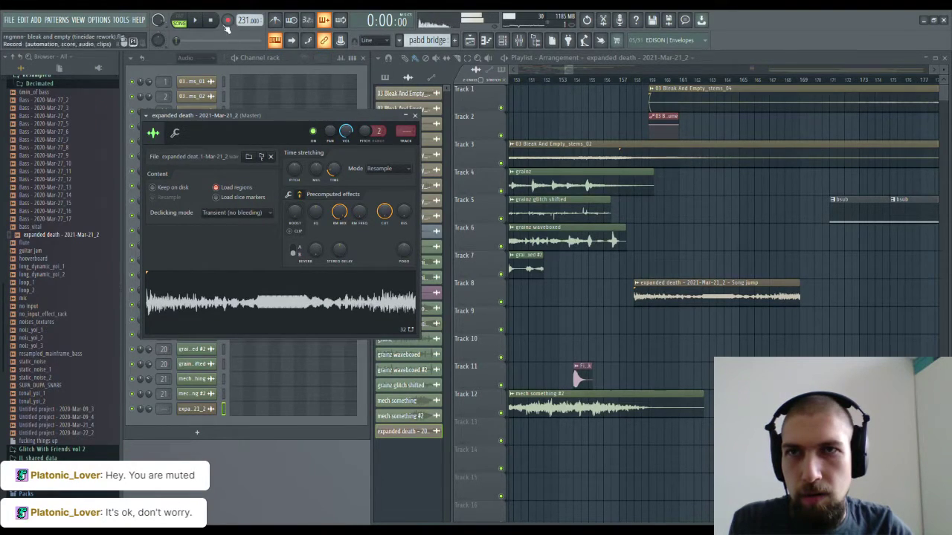
{"action": "left_click", "coordinate": [413, 116]}
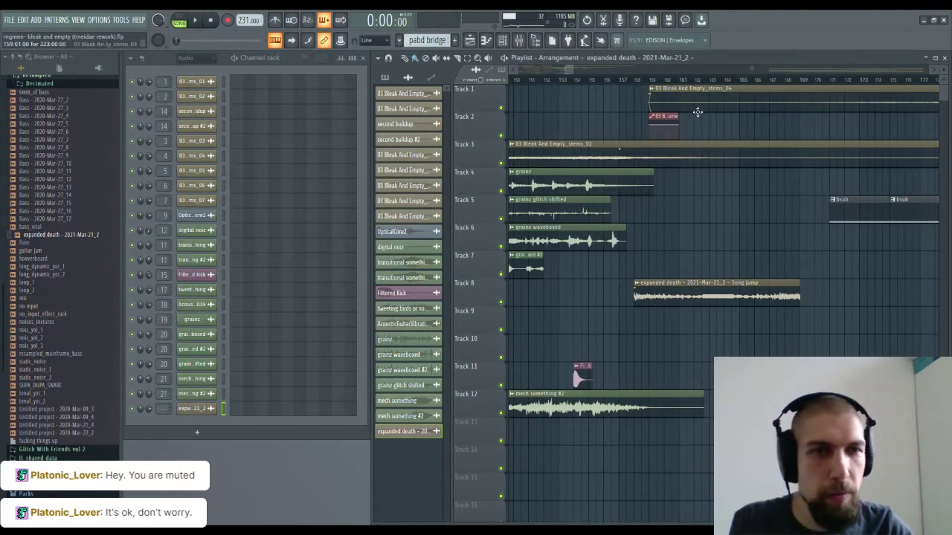
Step: Open the sampler settings of the first mech something clip on Track 12
{"action": "scroll", "coordinate": [721, 87], "scroll_direction": "down", "scroll_amount": 5}
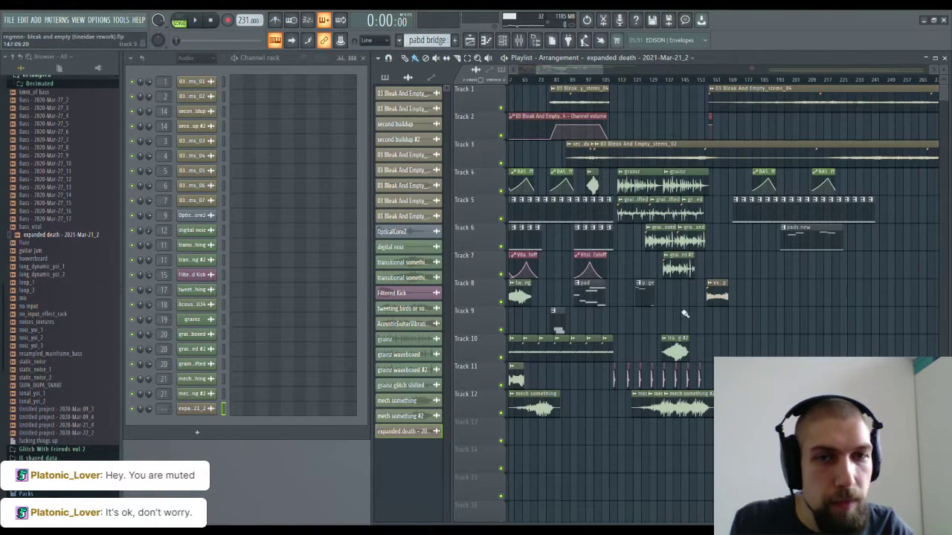
{"action": "left_click_drag", "start_coordinate": [581, 289], "coordinate": [763, 333]}
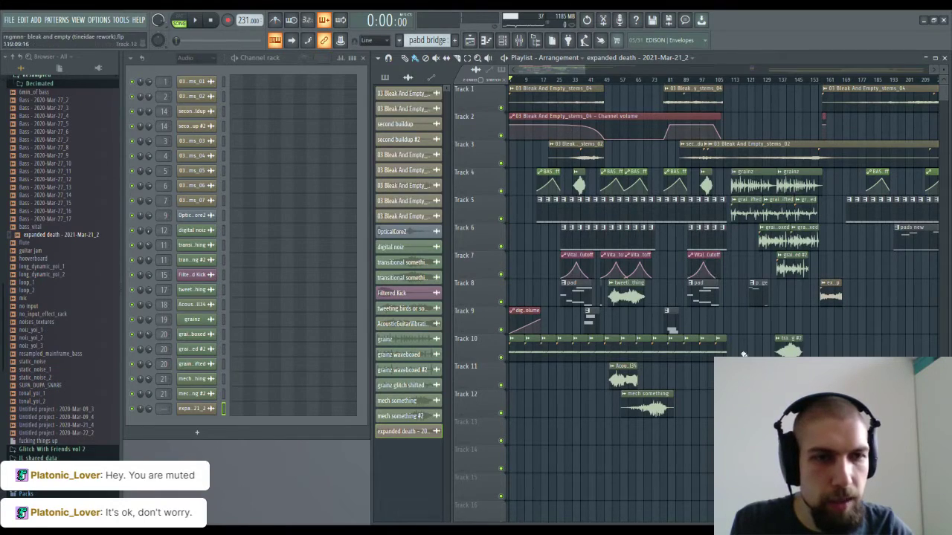
{"action": "left_click_drag", "start_coordinate": [812, 319], "coordinate": [764, 327]}
{"action": "double_click", "coordinate": [610, 408]}
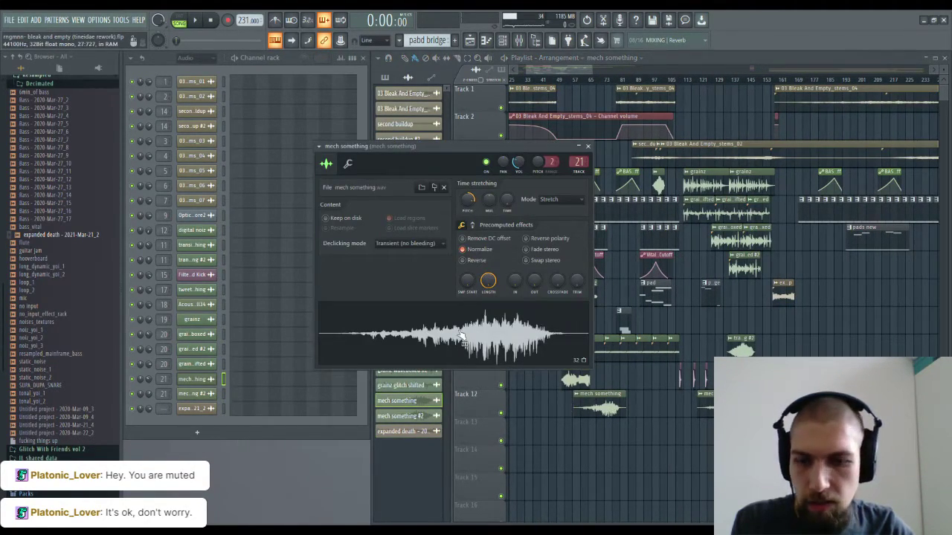
Step: Close the mech something sampler settings and audition its Track 12 clip on its own
{"action": "left_click", "coordinate": [588, 147]}
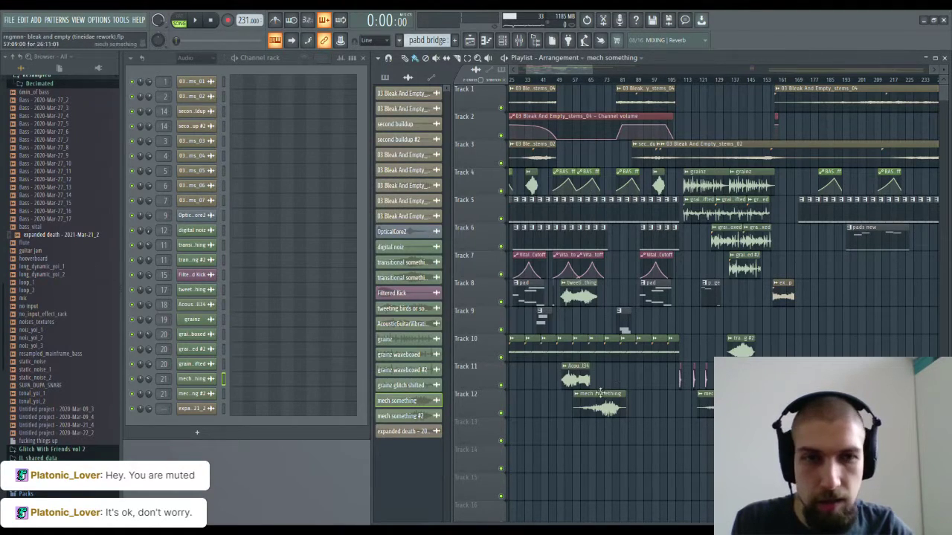
{"action": "left_click", "coordinate": [607, 406], "text": "alt"}
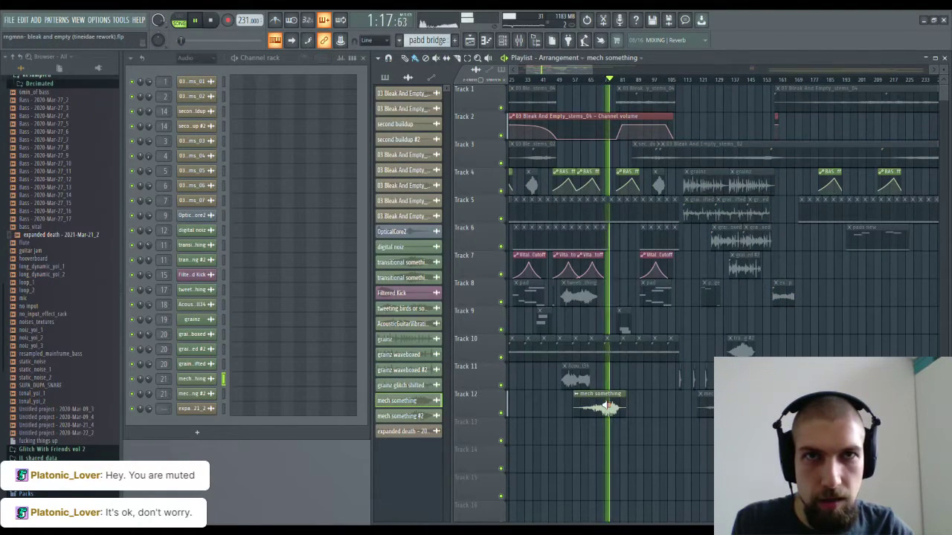
Step: Lower the high-frequency dip node in Smooth Operator on the mech something mixer track and audition the clip again
{"action": "key", "text": "F9"}
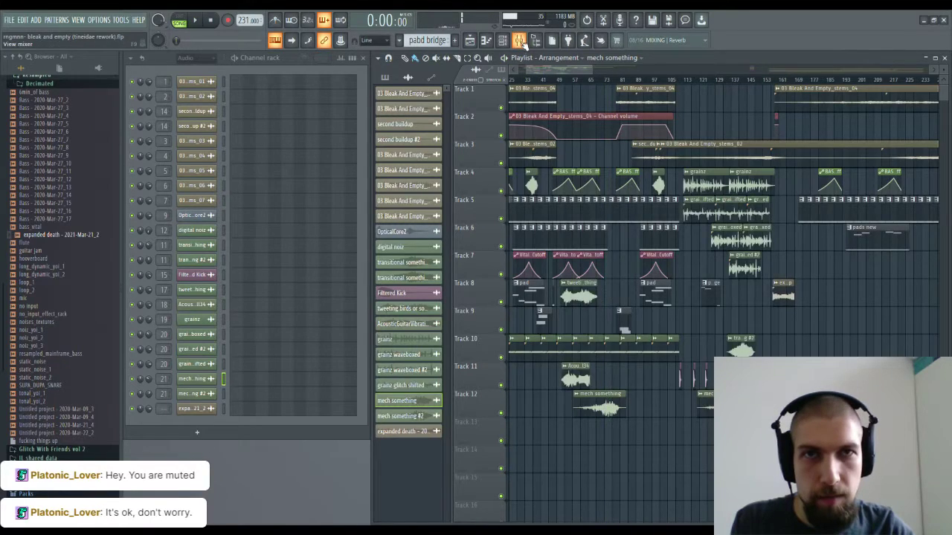
{"action": "left_click", "coordinate": [809, 260]}
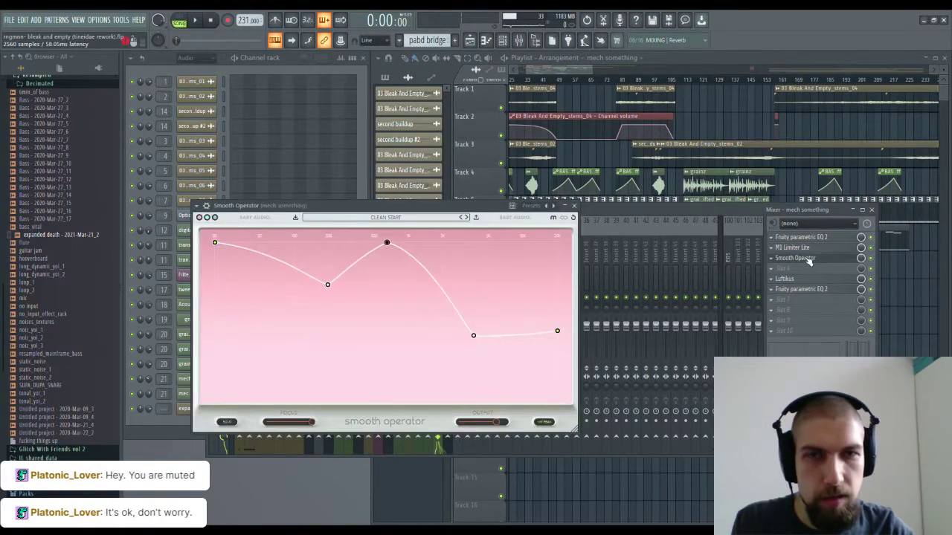
{"action": "left_click_drag", "start_coordinate": [473, 342], "coordinate": [477, 353]}
{"action": "left_click", "coordinate": [872, 213]}
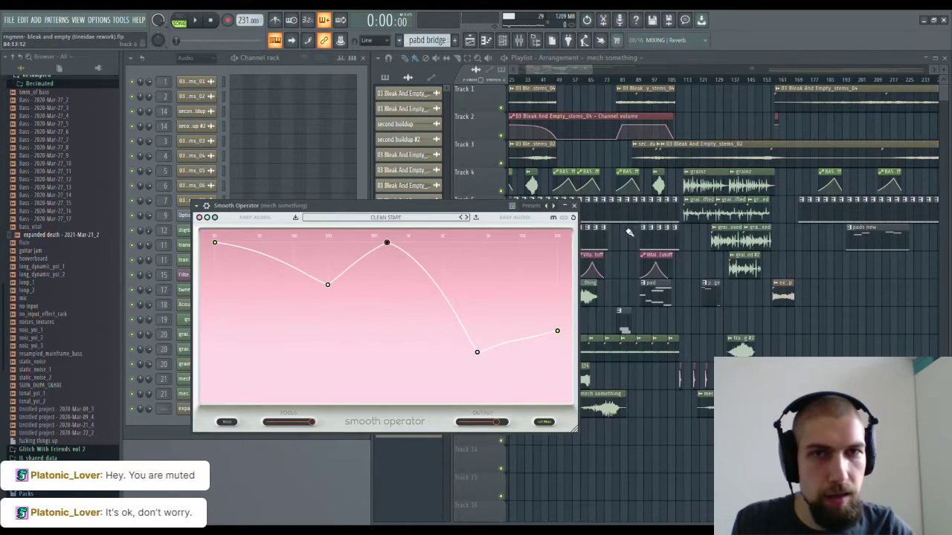
{"action": "left_click", "coordinate": [573, 206]}
{"action": "left_click", "coordinate": [609, 412]}
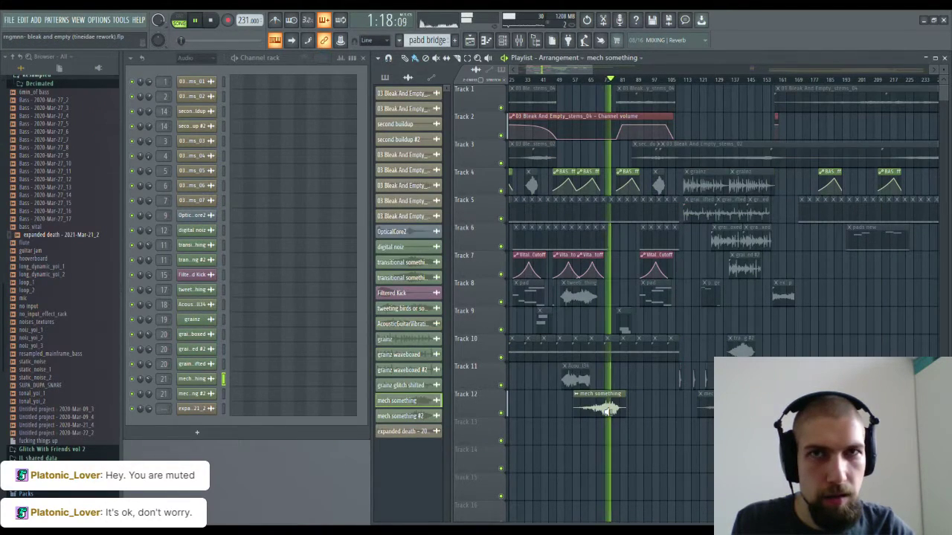
{"action": "key", "text": "space"}
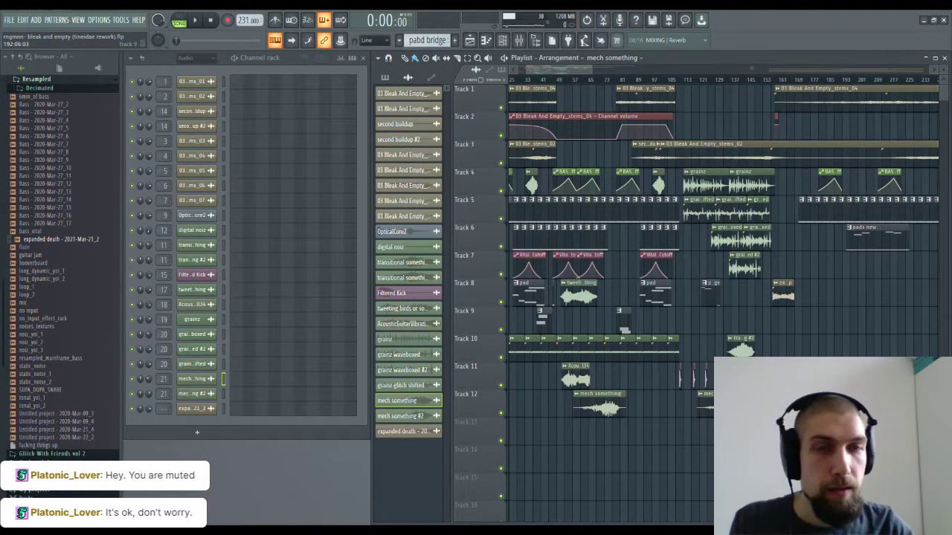
Step: Play the arrangement from about bar 107, focusing on the section up to the expanded death clip
{"action": "left_click_drag", "start_coordinate": [840, 352], "coordinate": [839, 353]}
{"action": "left_click", "coordinate": [677, 81]}
{"action": "key", "text": "space"}
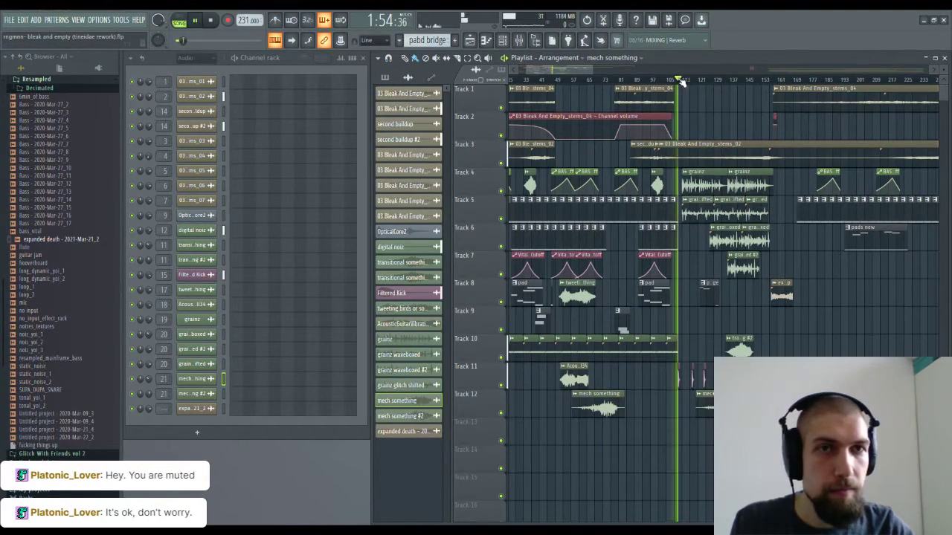
{"action": "scroll", "coordinate": [709, 83], "scroll_direction": "up", "scroll_amount": 4}
{"action": "left_click_drag", "start_coordinate": [922, 264], "coordinate": [806, 266]}
Step: Route the expanded death sample from the Master to free mixer track 23
{"action": "double_click", "coordinate": [799, 283]}
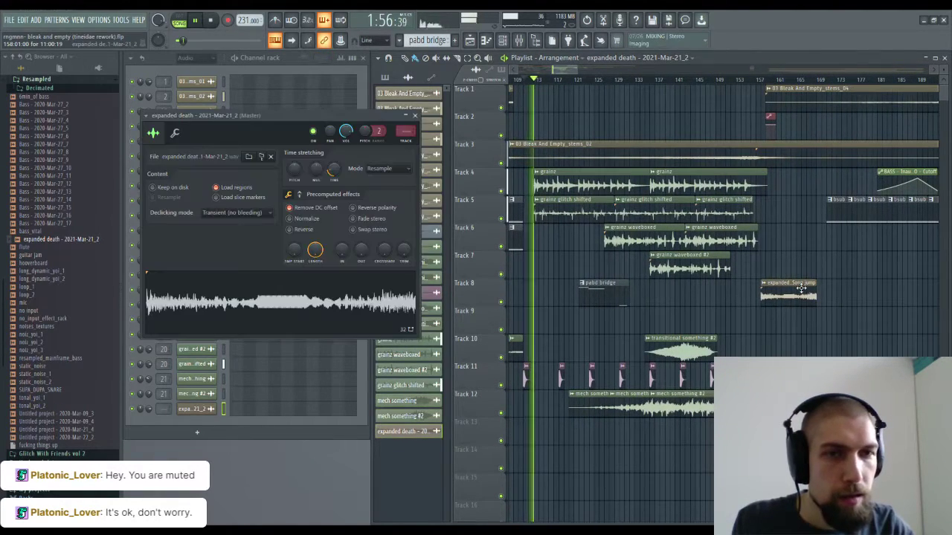
{"action": "left_click", "coordinate": [146, 116]}
{"action": "left_click", "coordinate": [290, 151]}
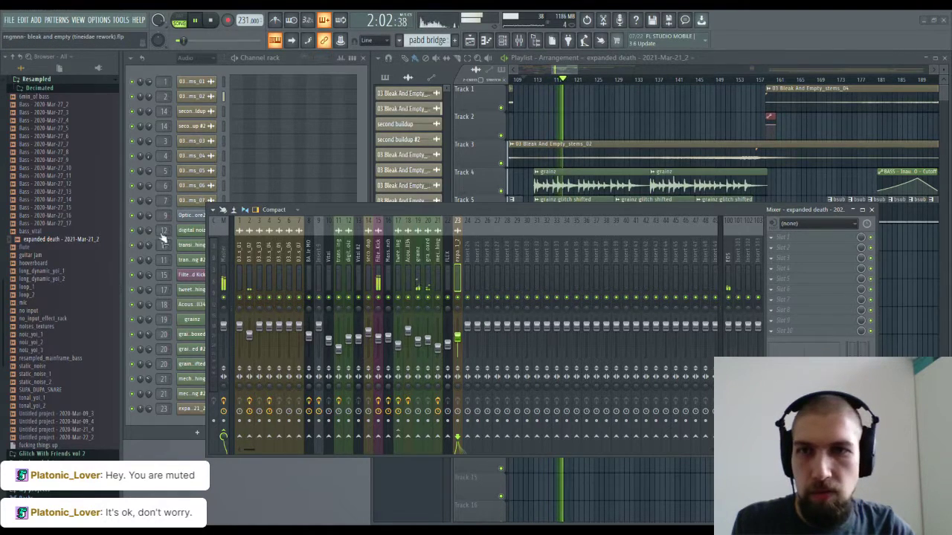
Step: Add Fruity parametric EQ 2 to the expanded death mixer track, load the 20Hz + 18kHz cut preset and raise the low cut frequency
{"action": "left_click", "coordinate": [814, 245]}
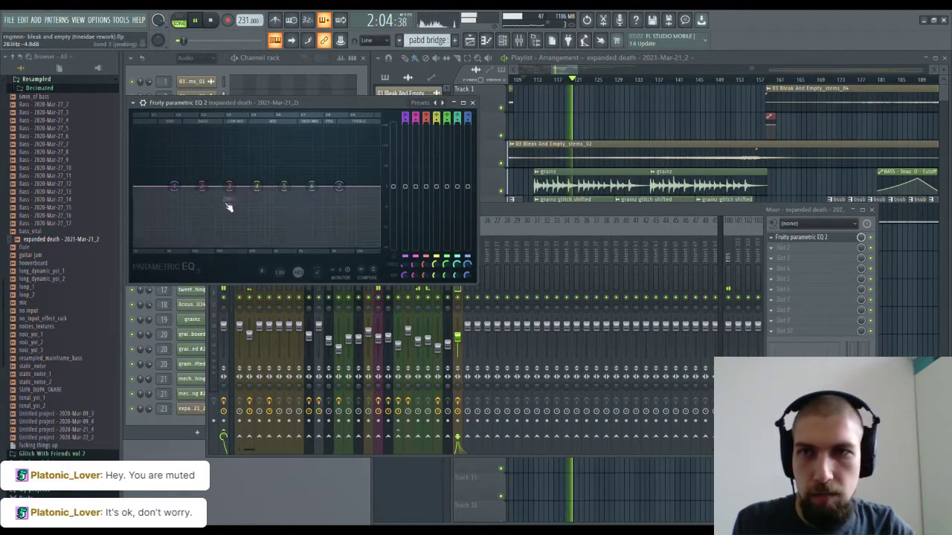
{"action": "left_click", "coordinate": [449, 104]}
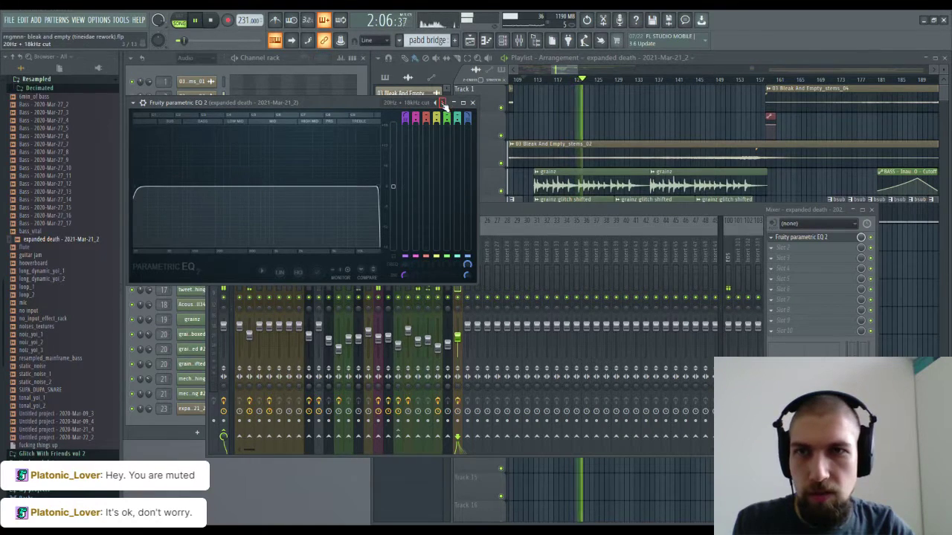
{"action": "left_click_drag", "start_coordinate": [135, 186], "coordinate": [188, 186]}
{"action": "left_click", "coordinate": [472, 102]}
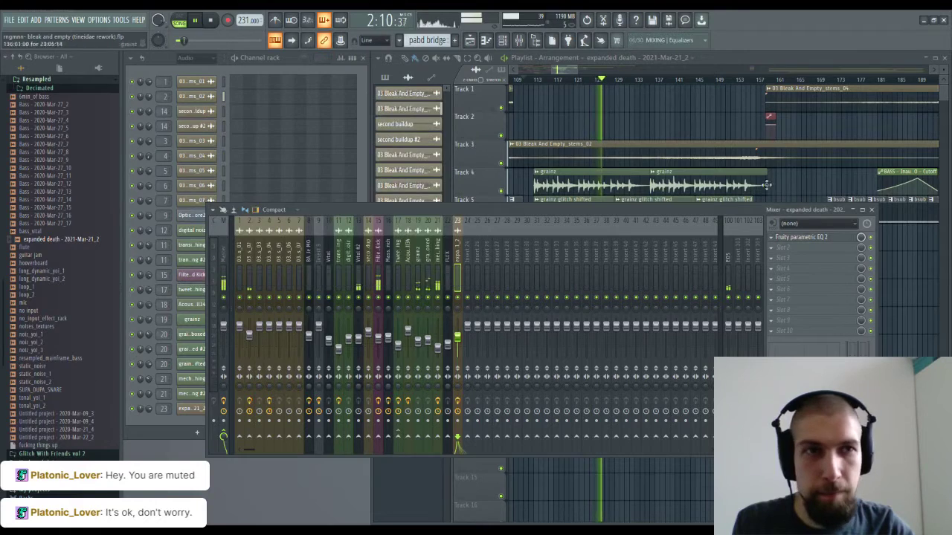
{"action": "left_click", "coordinate": [871, 211]}
{"action": "double_click", "coordinate": [406, 431]}
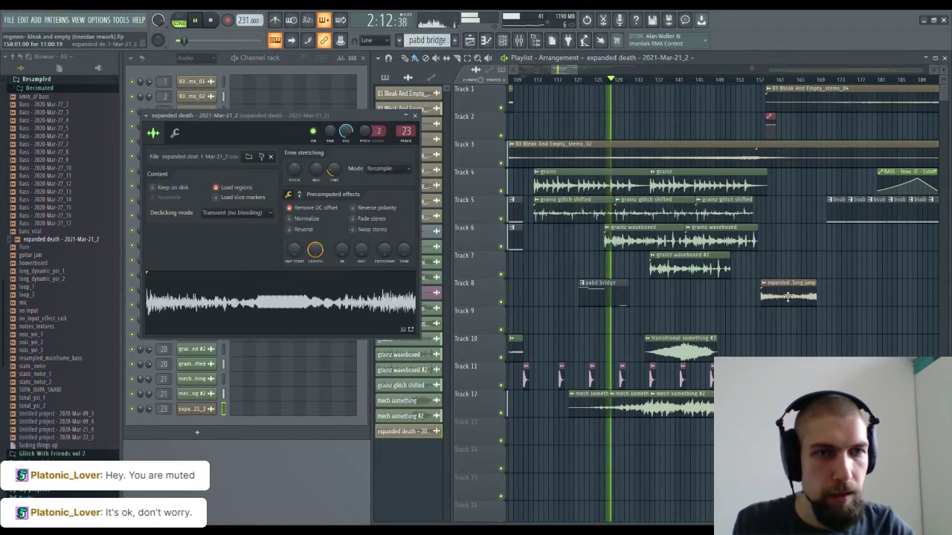
{"action": "left_click", "coordinate": [415, 115]}
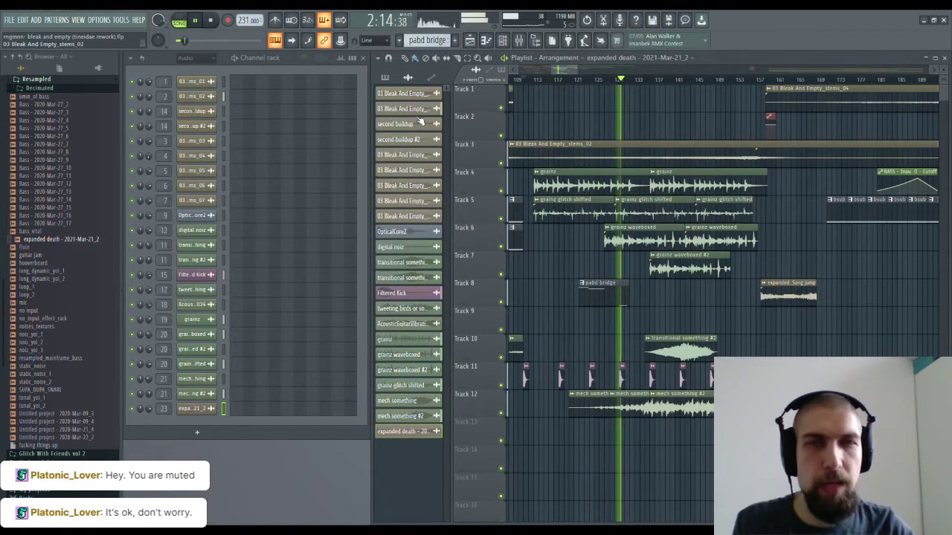
Step: On the expanded death mixer track, move the EQ to slot 2, load sTiltV2 in slot 1 and set its slope to about 70%
{"action": "left_click", "coordinate": [520, 41]}
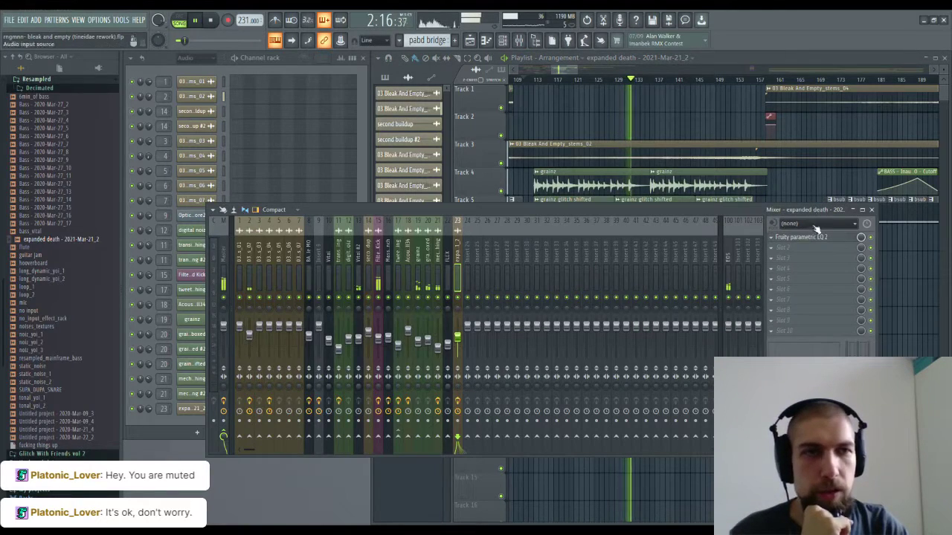
{"action": "scroll", "coordinate": [806, 240], "scroll_direction": "down", "scroll_amount": 1}
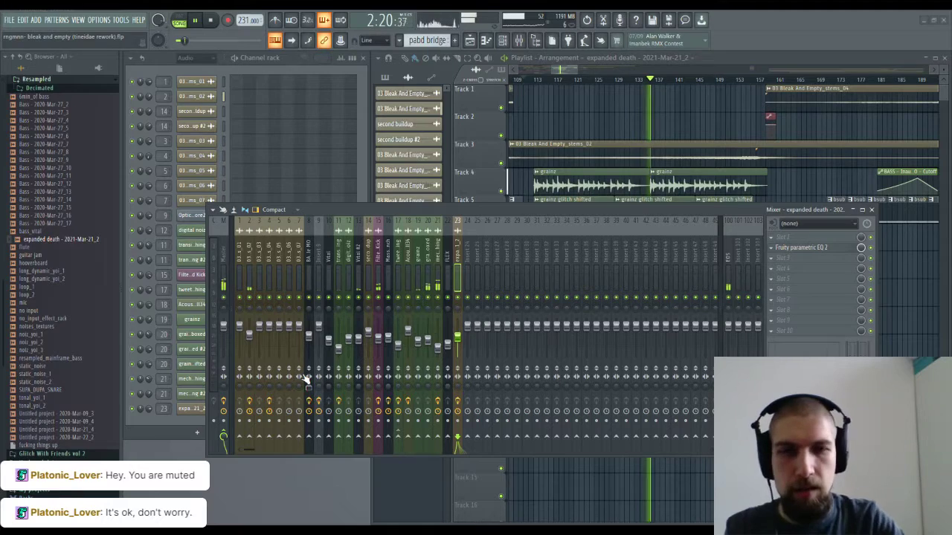
{"action": "left_click_drag", "start_coordinate": [779, 334], "coordinate": [797, 237]}
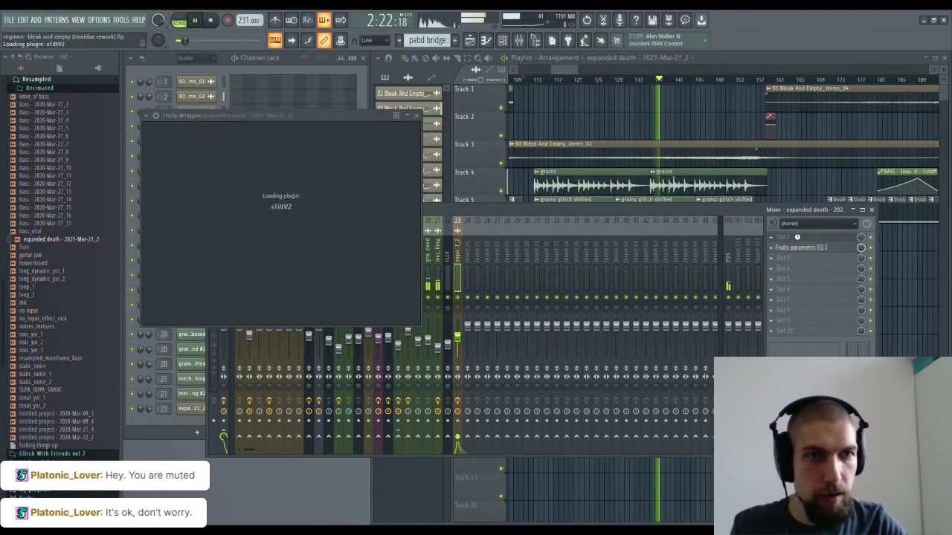
{"action": "left_click_drag", "start_coordinate": [269, 258], "coordinate": [270, 229]}
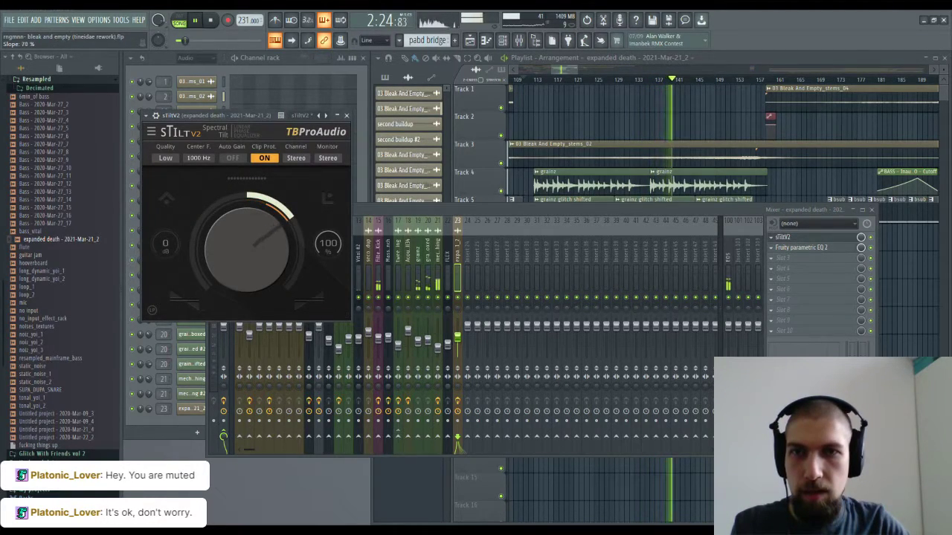
{"action": "left_click", "coordinate": [348, 117]}
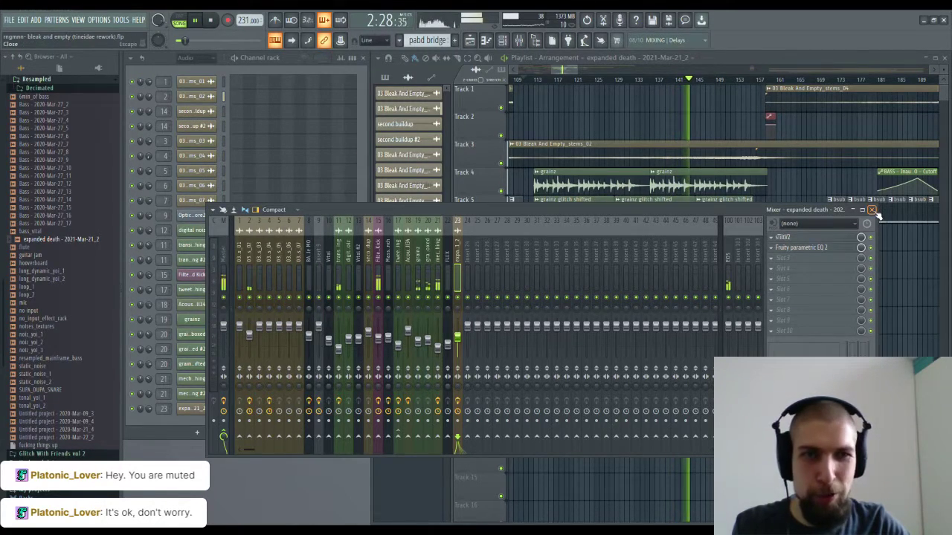
{"action": "left_click", "coordinate": [873, 211]}
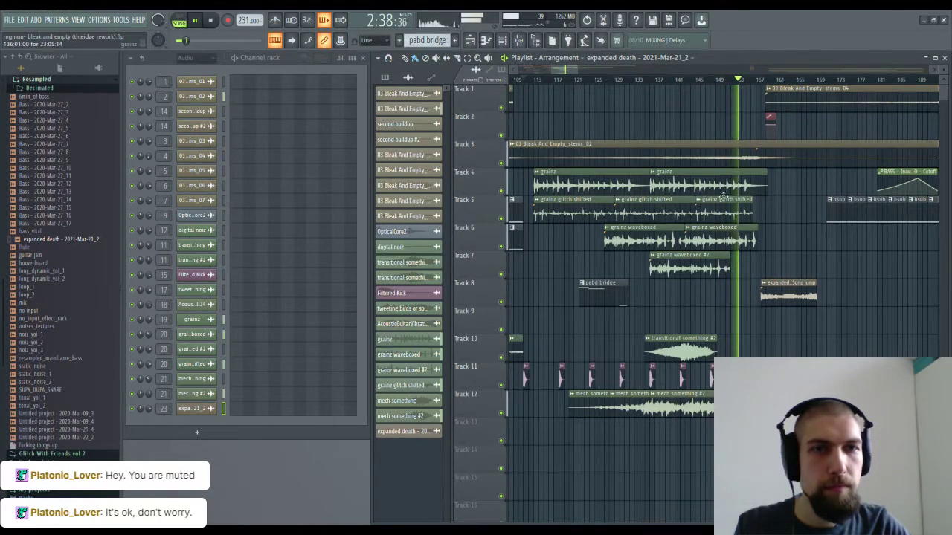
Step: Listen through the expanded death clip, stop playback and extend the clip's end to bar 171, where the bsub patterns start
{"action": "scroll", "coordinate": [769, 187], "scroll_direction": "up", "scroll_amount": 4, "text": "ctrl"}
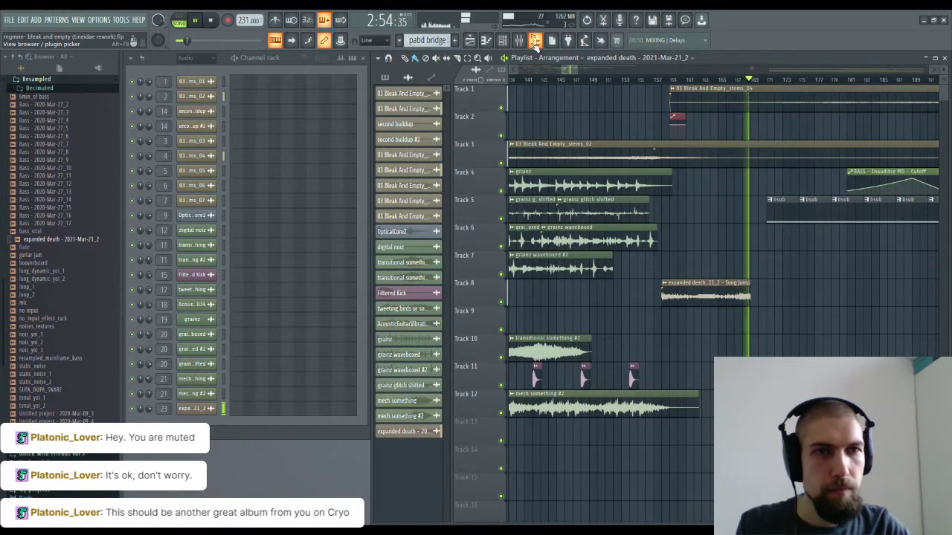
{"action": "key", "text": "space"}
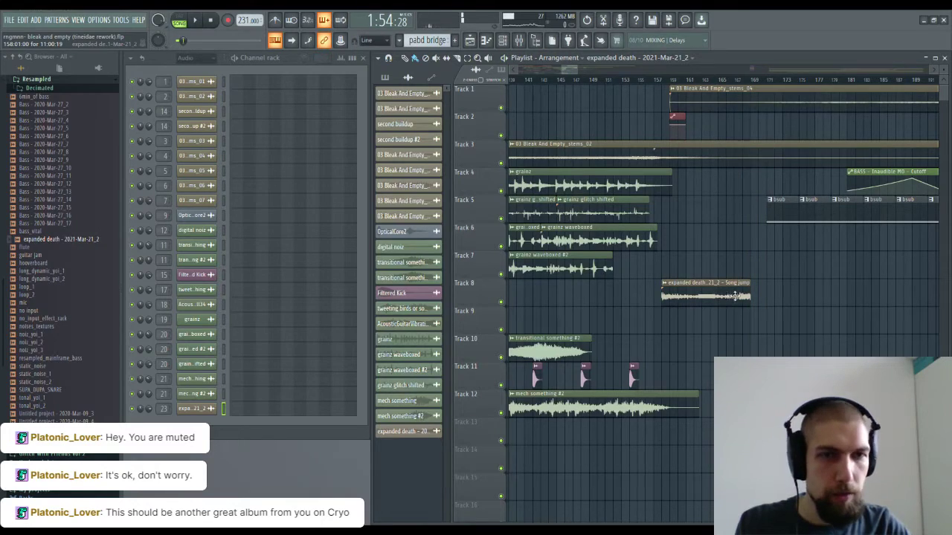
{"action": "left_click_drag", "start_coordinate": [755, 296], "coordinate": [766, 297]}
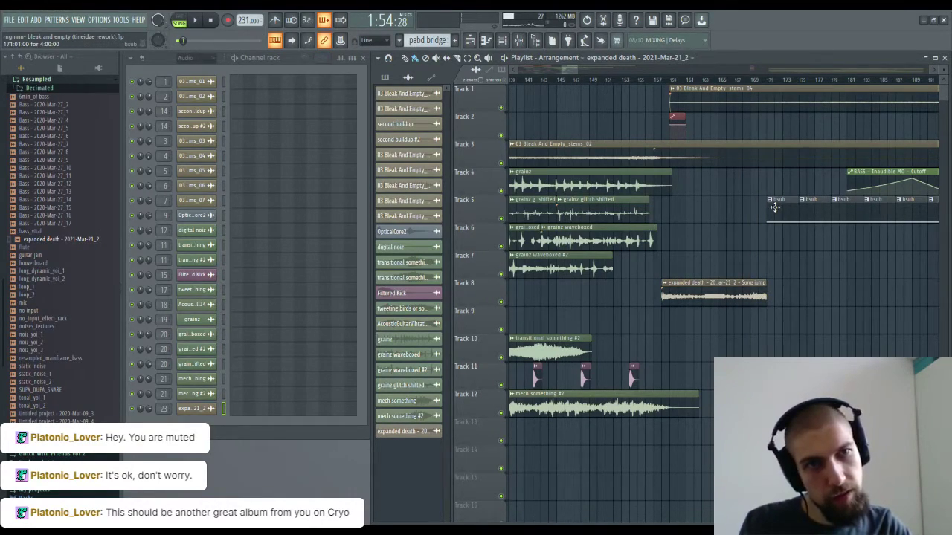
Step: Play from about bar 157 and set the expanded death channel volume to 62%, closing its settings when done
{"action": "left_click", "coordinate": [654, 79]}
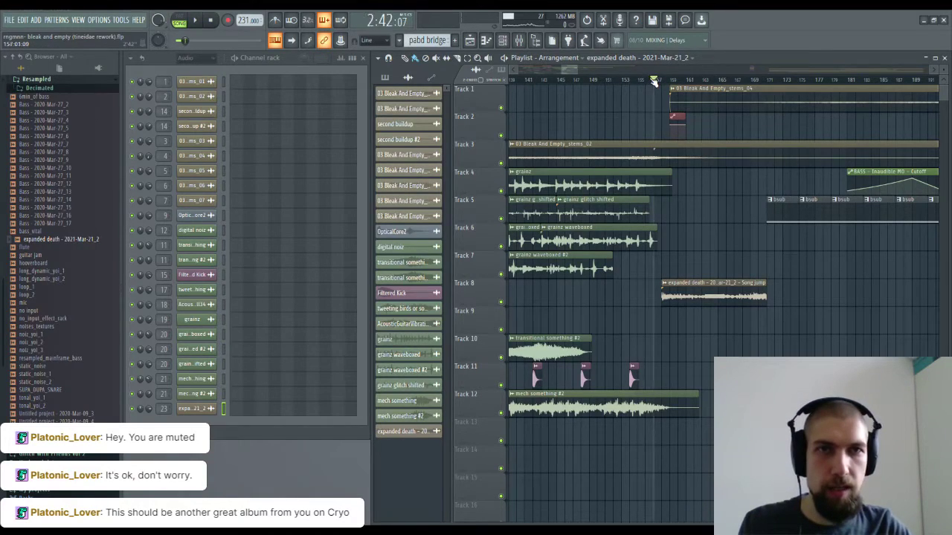
{"action": "key", "text": "space"}
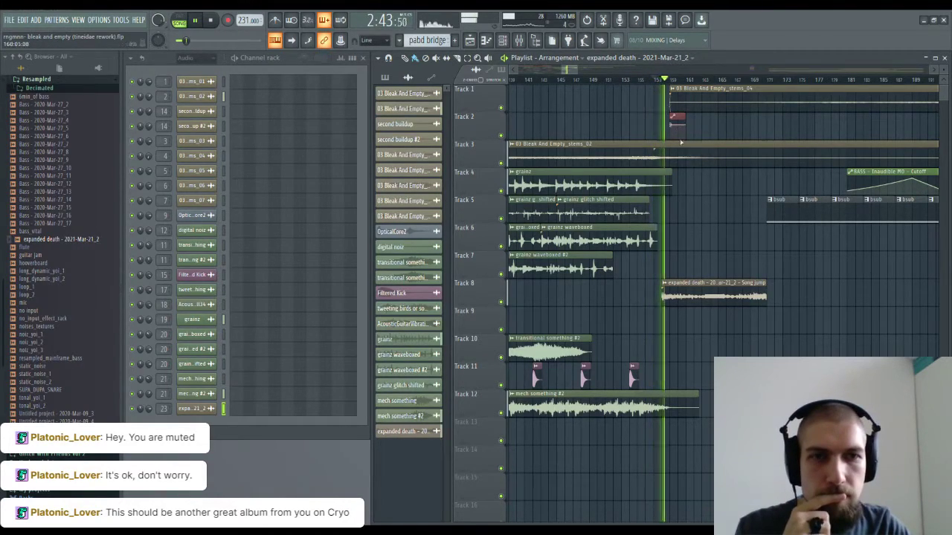
{"action": "double_click", "coordinate": [690, 290]}
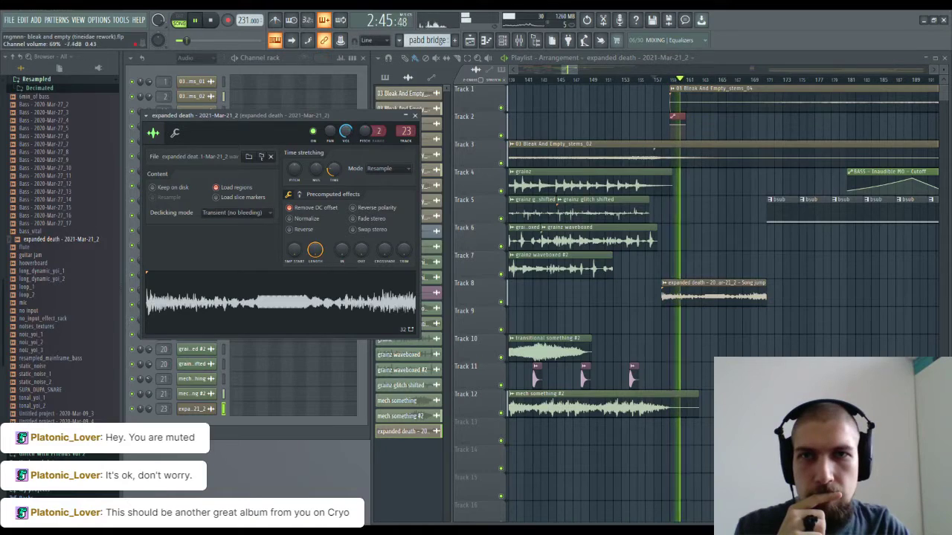
{"action": "left_click_drag", "start_coordinate": [346, 131], "coordinate": [346, 134]}
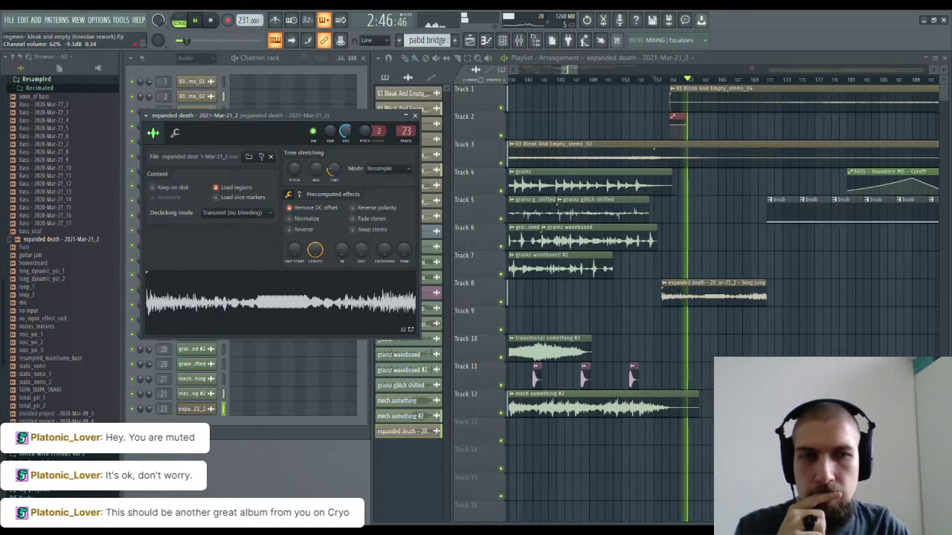
{"action": "key", "text": "space"}
{"action": "left_click", "coordinate": [415, 116]}
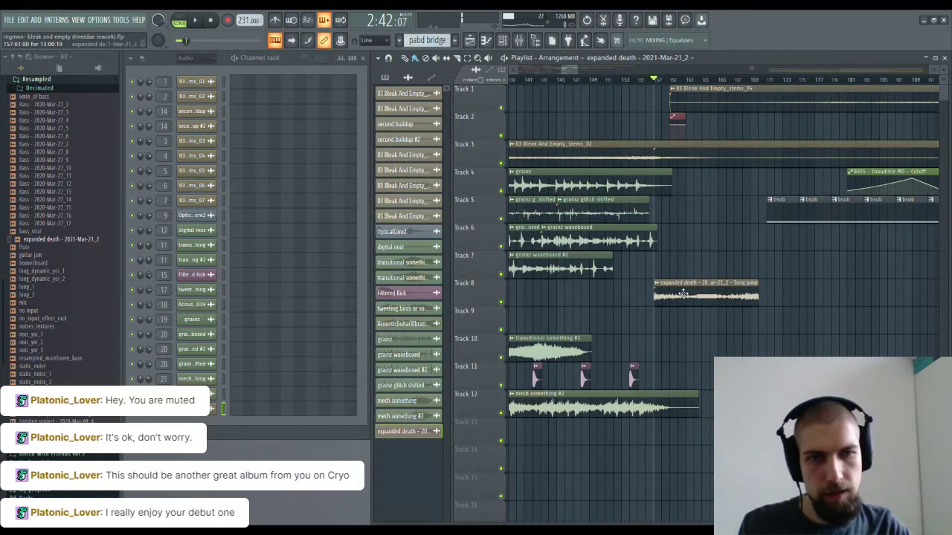
Step: Move the expanded death clip on Track 8 to start at bar 155, checking its timing with playback from about bar 150
{"action": "left_click", "coordinate": [597, 80]}
{"action": "key", "text": "space"}
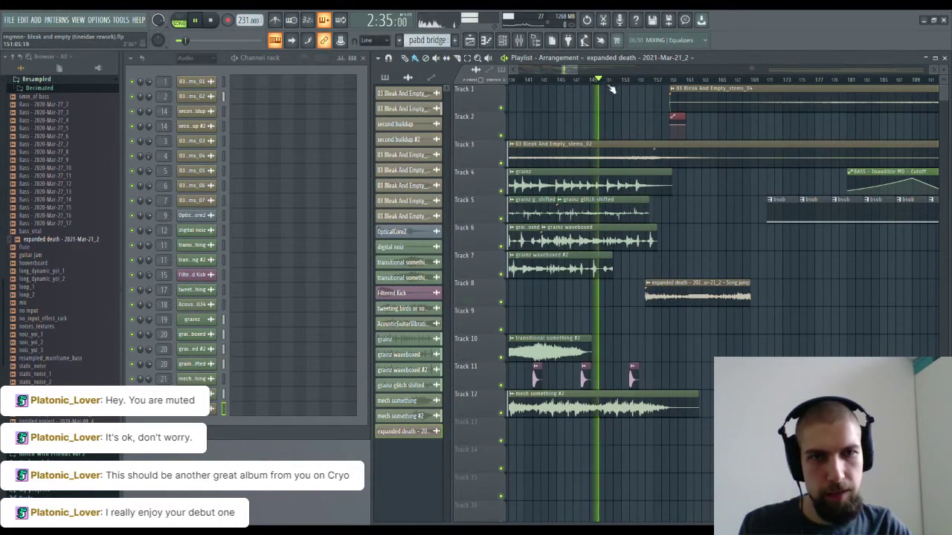
{"action": "left_click_drag", "start_coordinate": [669, 296], "coordinate": [662, 296]}
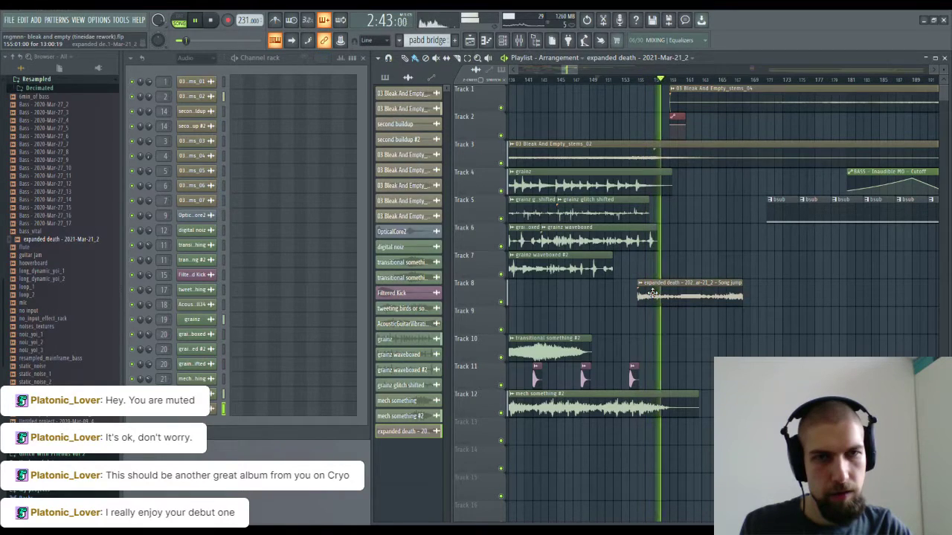
{"action": "key", "text": "space"}
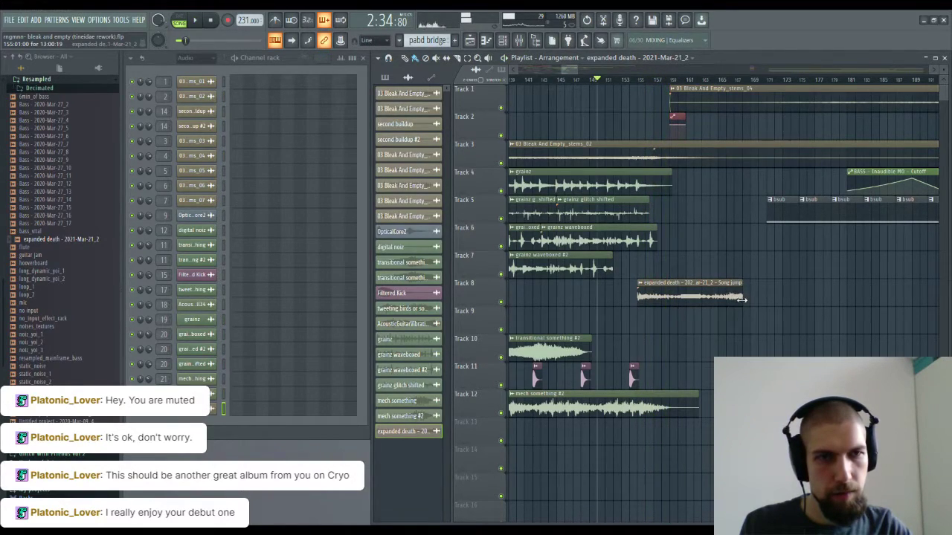
Step: Replay the transition from about bar 150, open the expanded death clip's sampler settings and stop playback
{"action": "key", "text": "space"}
{"action": "scroll", "coordinate": [655, 115], "scroll_direction": "up", "scroll_amount": 3}
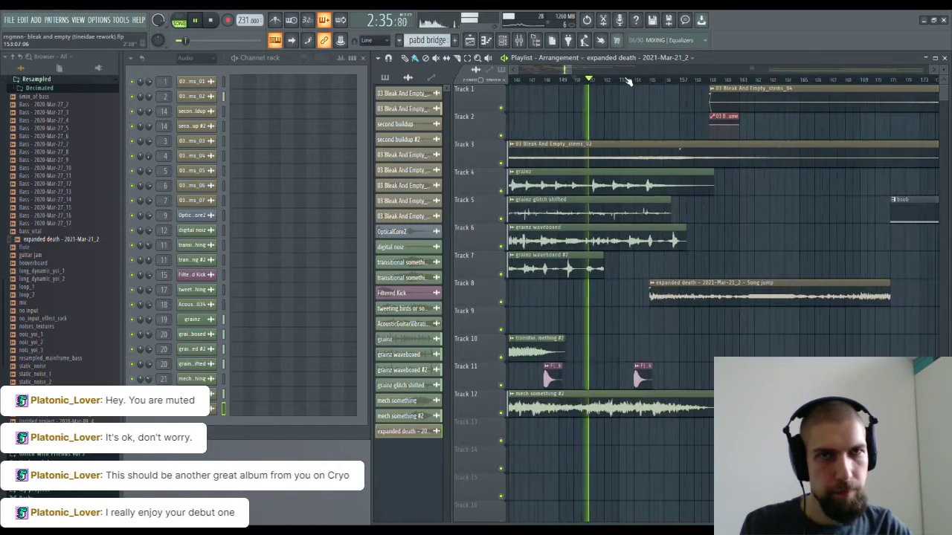
{"action": "double_click", "coordinate": [721, 283]}
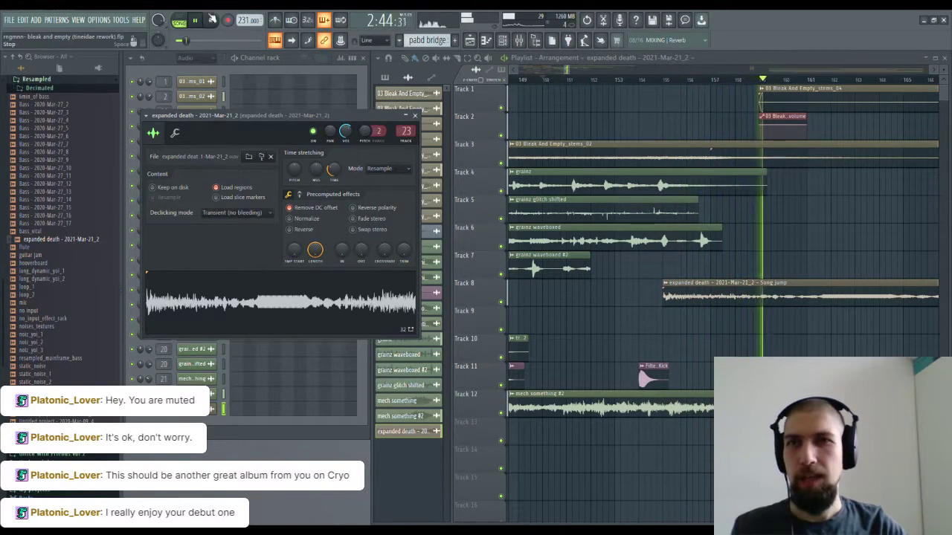
{"action": "left_click", "coordinate": [212, 20]}
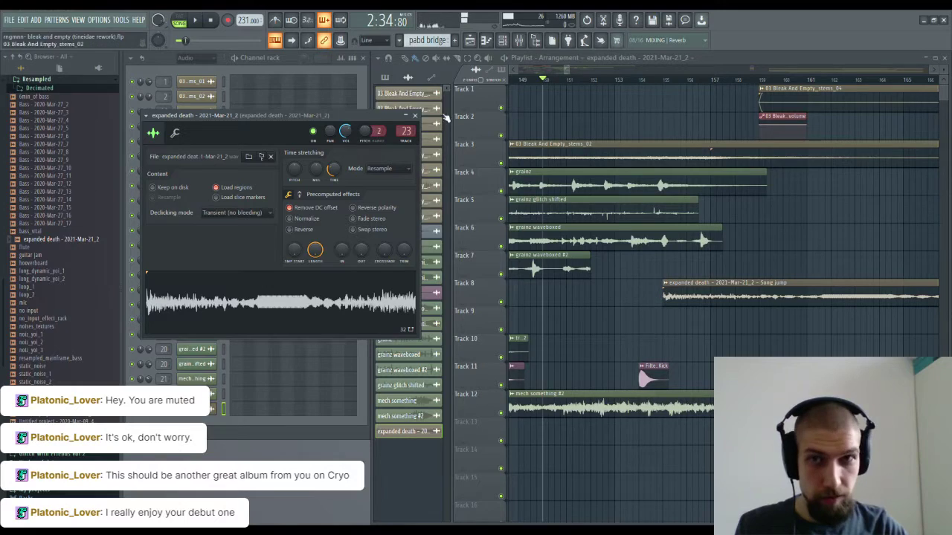
Step: Close the sampler settings and trim the start of the expanded death clip on Track 8 to about bar 161.5
{"action": "left_click", "coordinate": [415, 116]}
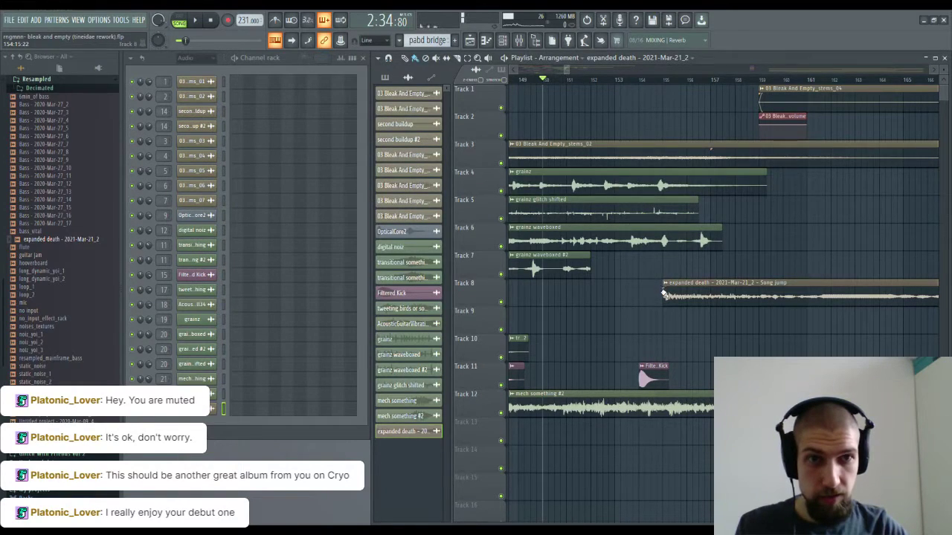
{"action": "left_click_drag", "start_coordinate": [662, 296], "coordinate": [782, 302]}
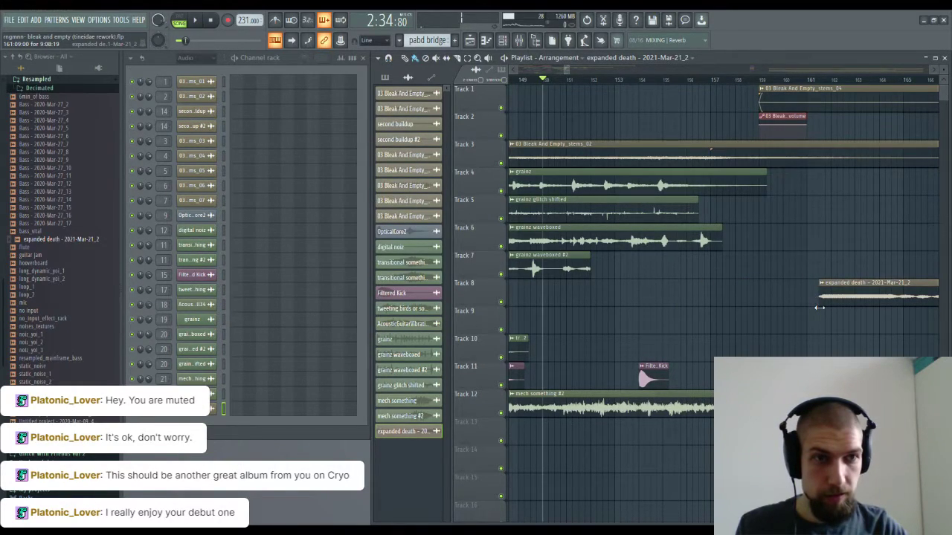
{"action": "left_click_drag", "start_coordinate": [843, 352], "coordinate": [749, 345]}
Step: Set the expanded death channel's declicking mode to Crossfade (bleeding) while playing from about bar 154, closing its settings when done
{"action": "double_click", "coordinate": [750, 278]}
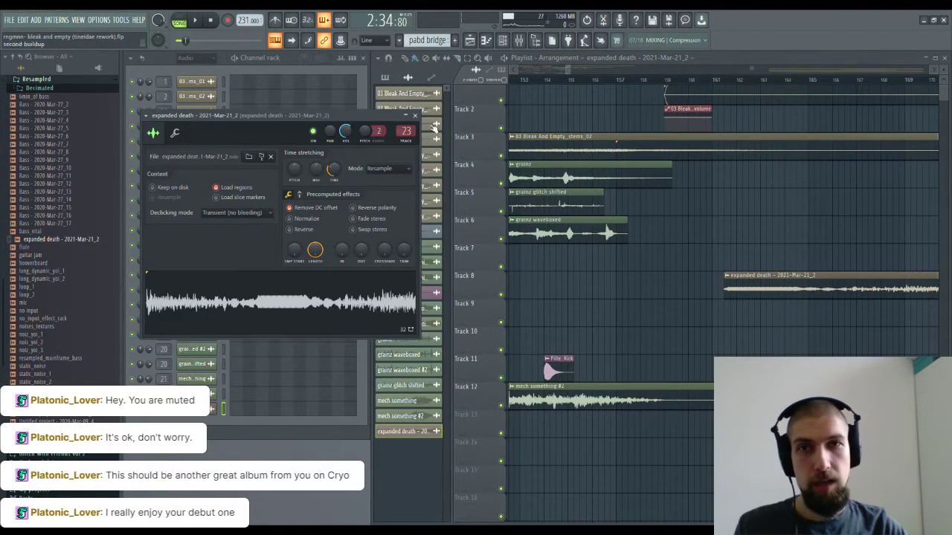
{"action": "left_click", "coordinate": [539, 85]}
{"action": "key", "text": "space"}
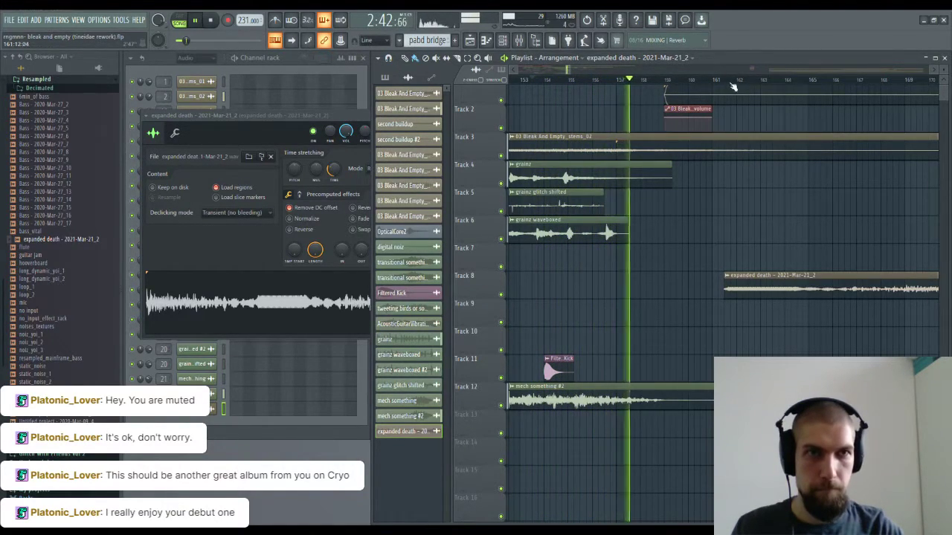
{"action": "left_click", "coordinate": [256, 208]}
{"action": "left_click", "coordinate": [240, 215]}
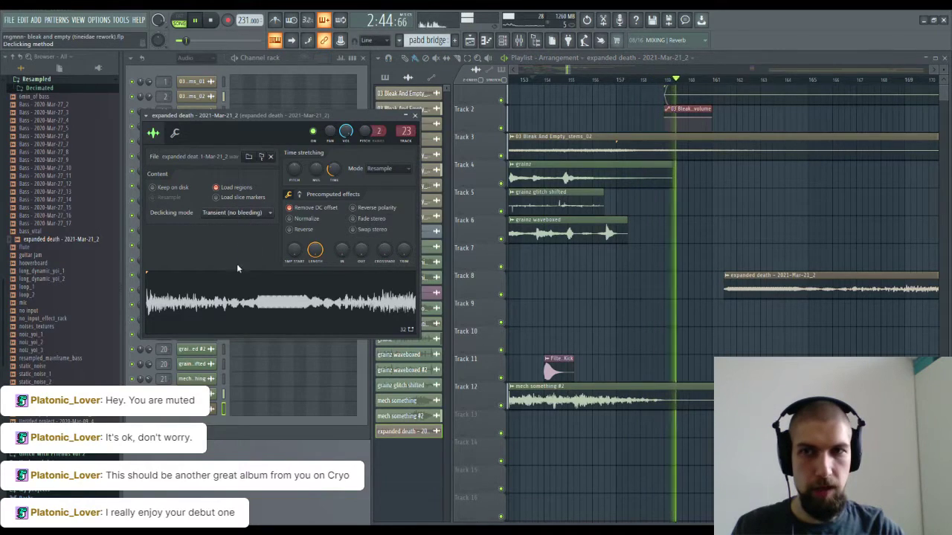
{"action": "left_click", "coordinate": [235, 269]}
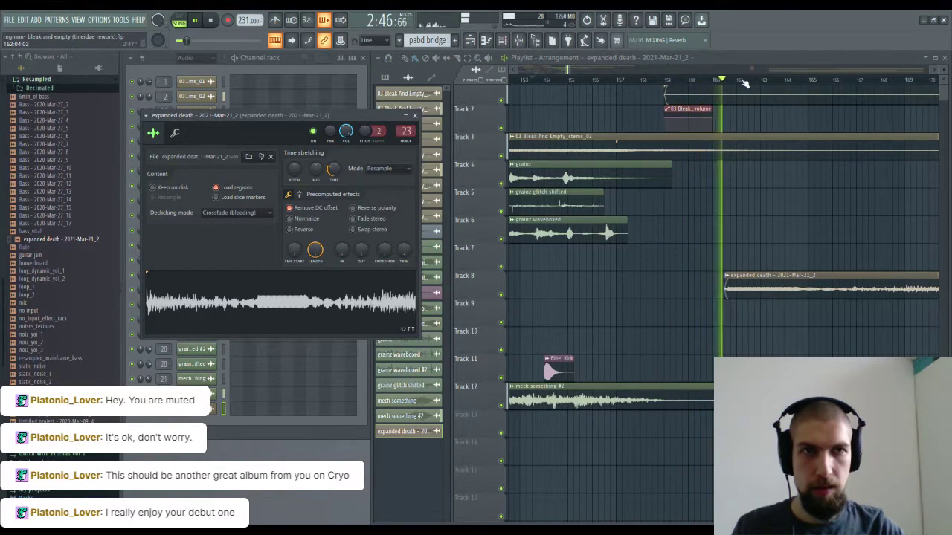
{"action": "scroll", "coordinate": [747, 82], "scroll_direction": "up", "scroll_amount": 5}
{"action": "scroll", "coordinate": [745, 84], "scroll_direction": "down", "scroll_amount": 8}
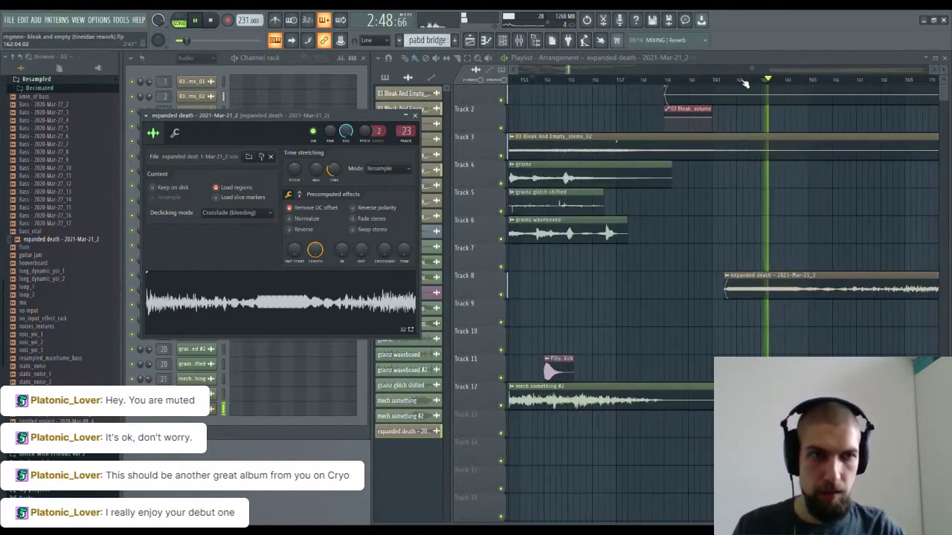
{"action": "left_click", "coordinate": [415, 115]}
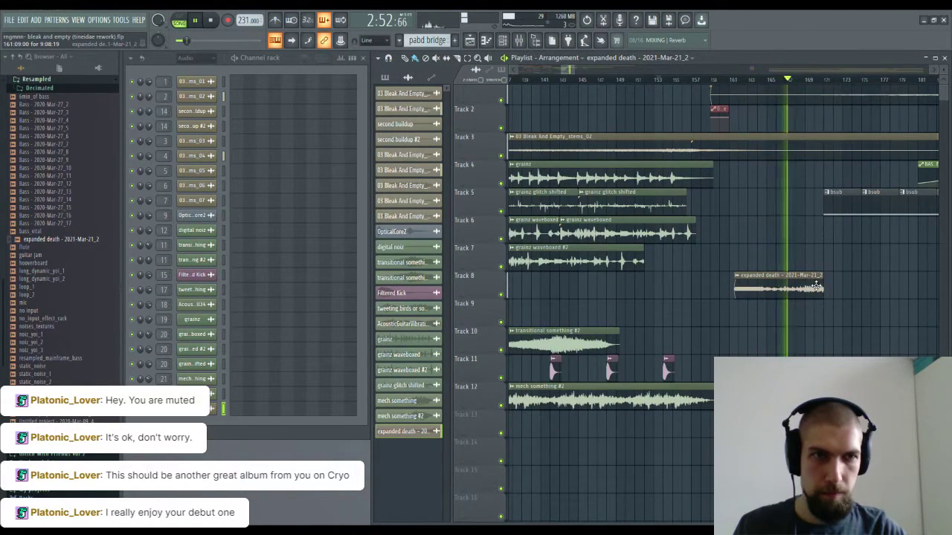
Step: Stop playback and trim the start of the expanded death clip on Track 8 to about bar 164.5
{"action": "left_click_drag", "start_coordinate": [783, 340], "coordinate": [648, 347]}
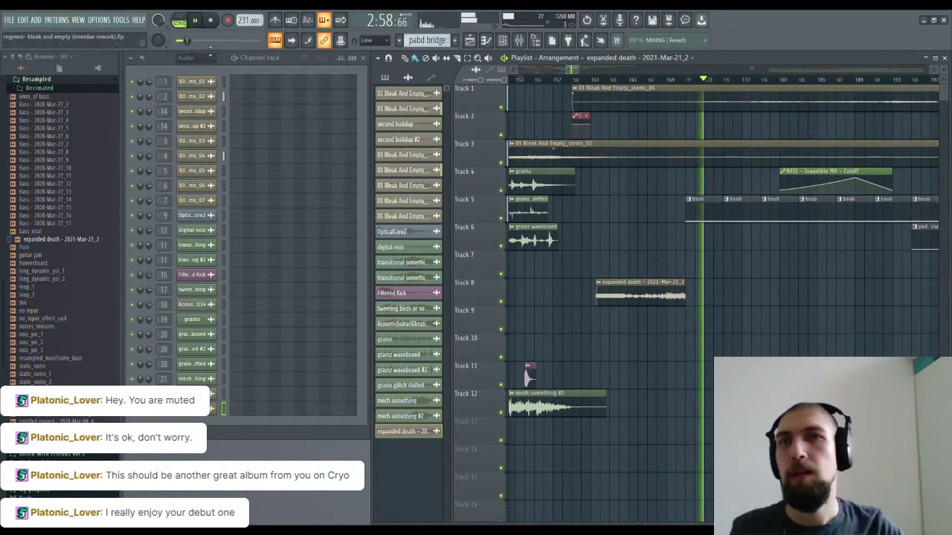
{"action": "left_click", "coordinate": [213, 21]}
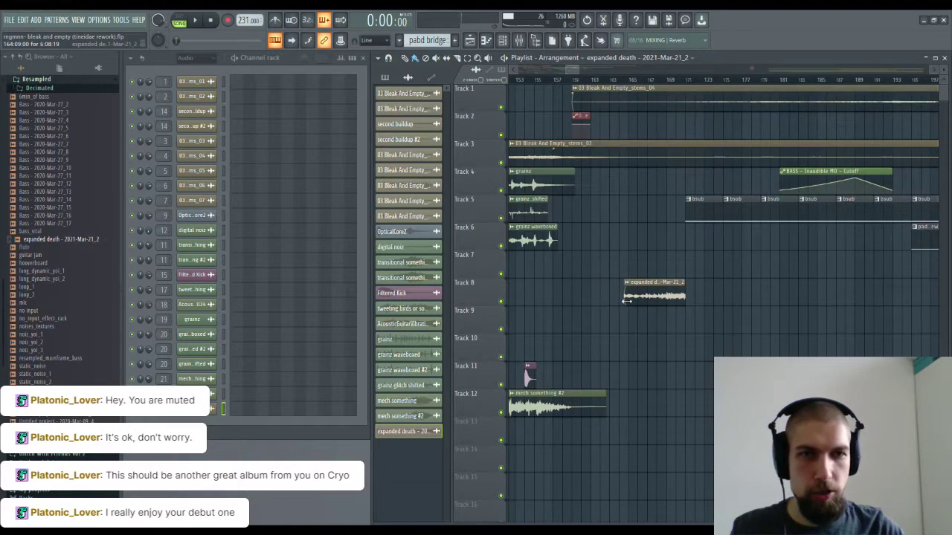
{"action": "scroll", "coordinate": [700, 346], "scroll_direction": "left", "scroll_amount": 4}
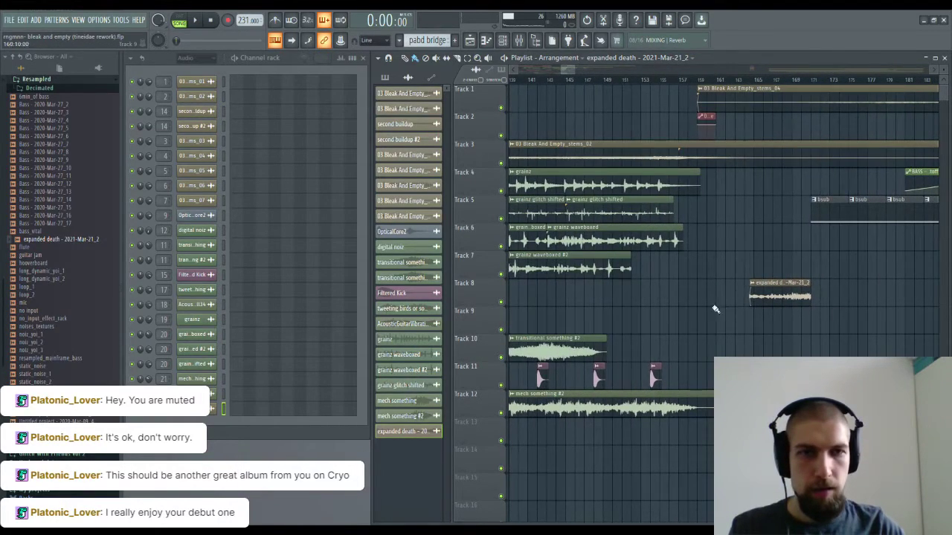
Step: Repeat the grainz glitch shifted clip on Track 5 directly after the existing one, from about bar 156 to bar 168
{"action": "scroll", "coordinate": [722, 311], "scroll_direction": "left", "scroll_amount": 12}
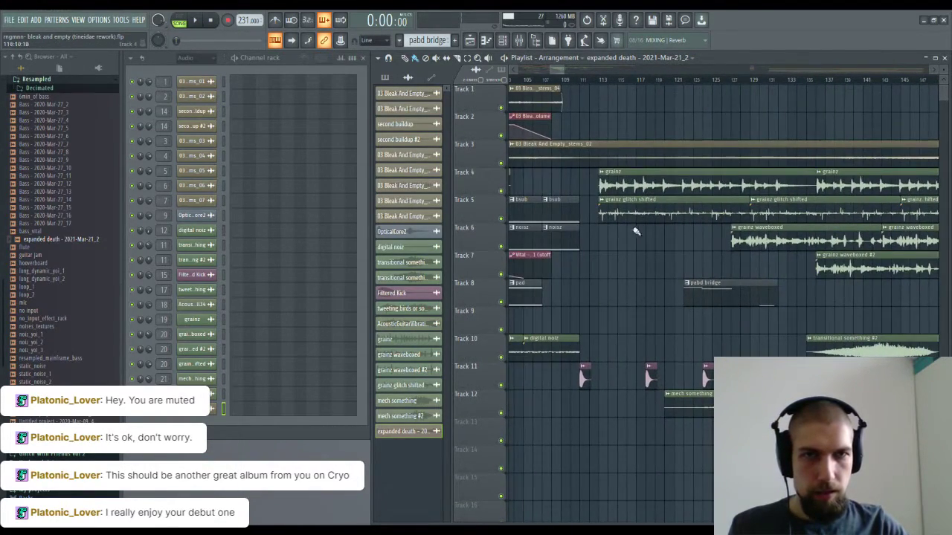
{"action": "scroll", "coordinate": [848, 322], "scroll_direction": "right", "scroll_amount": 15}
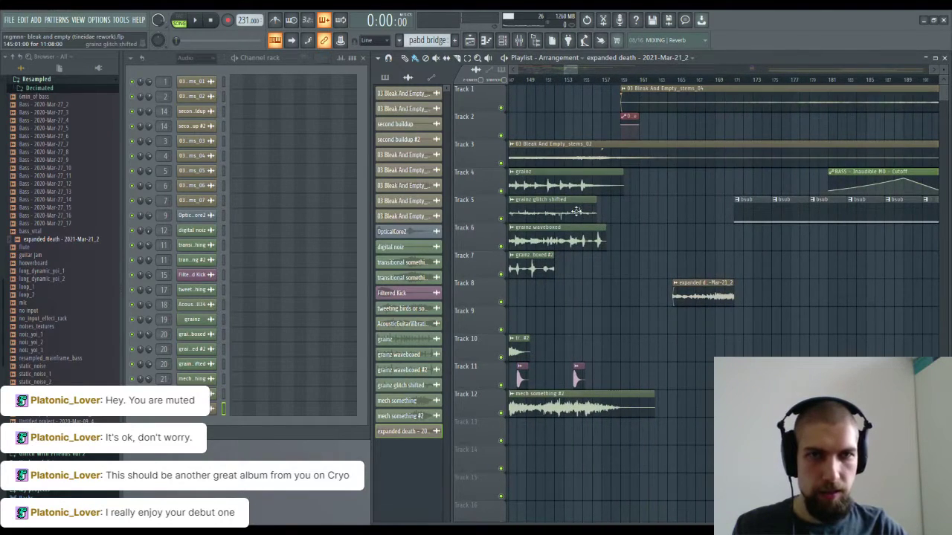
{"action": "scroll", "coordinate": [572, 298], "scroll_direction": "left", "scroll_amount": 3}
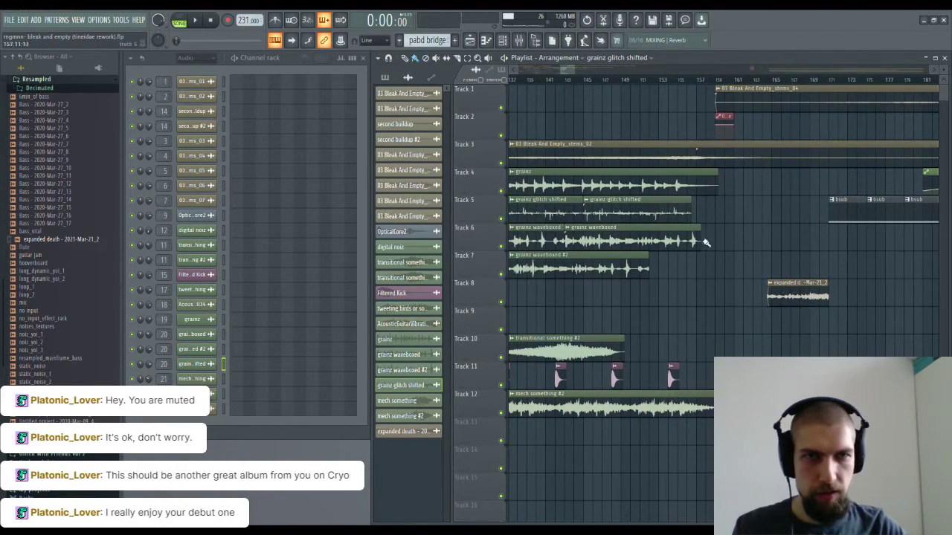
{"action": "scroll", "coordinate": [728, 174], "scroll_direction": "right", "scroll_amount": 1}
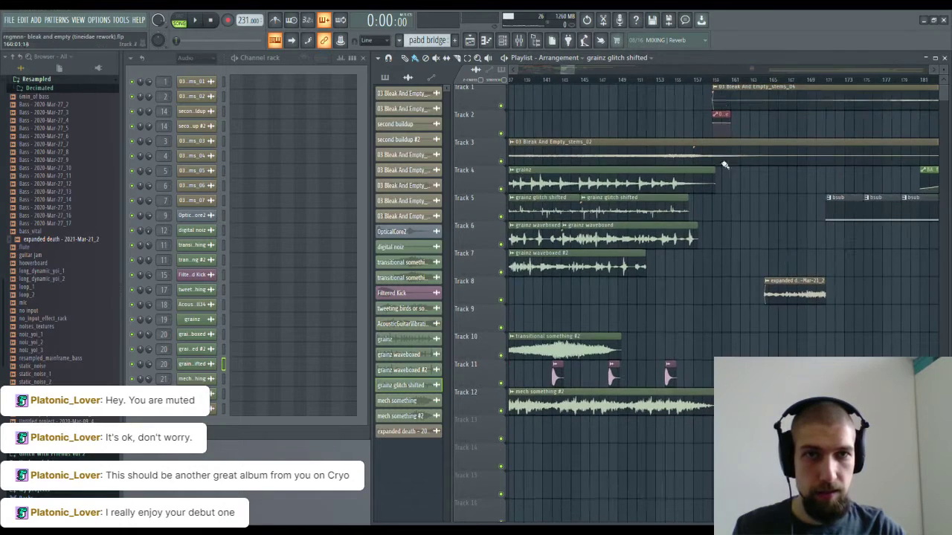
{"action": "scroll", "coordinate": [707, 84], "scroll_direction": "up", "scroll_amount": 4}
{"action": "left_click", "coordinate": [648, 209]}
{"action": "left_click_drag", "start_coordinate": [755, 266], "coordinate": [400, 294]}
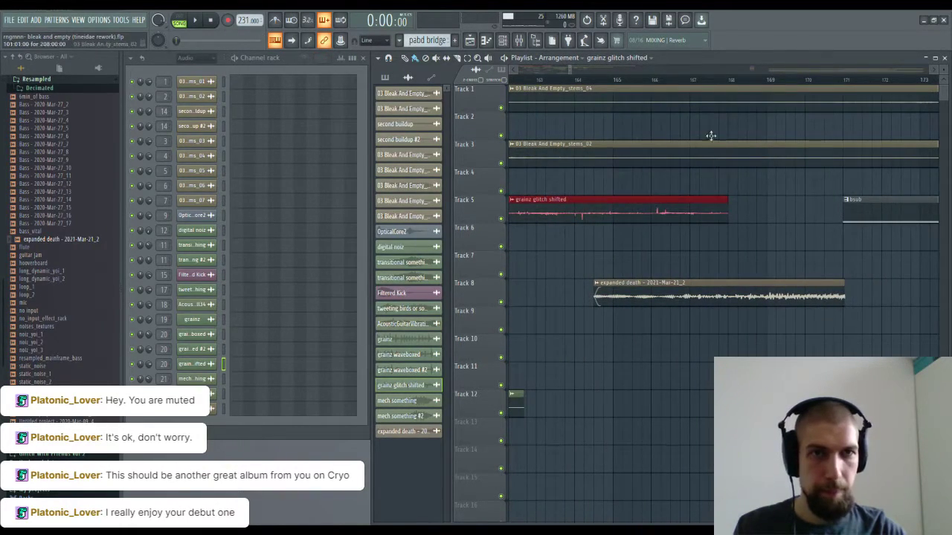
Step: Listen briefly to the section around bar 85, then place Dragged sample_25 from the Resampled folder on Track 10 at about bar 165
{"action": "scroll", "coordinate": [701, 81], "scroll_direction": "down", "scroll_amount": 10}
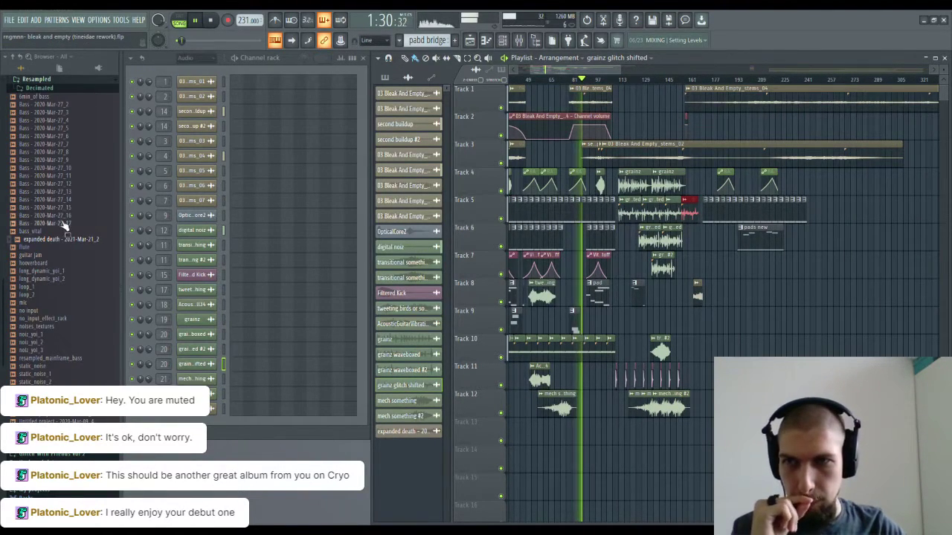
{"action": "key", "text": "space"}
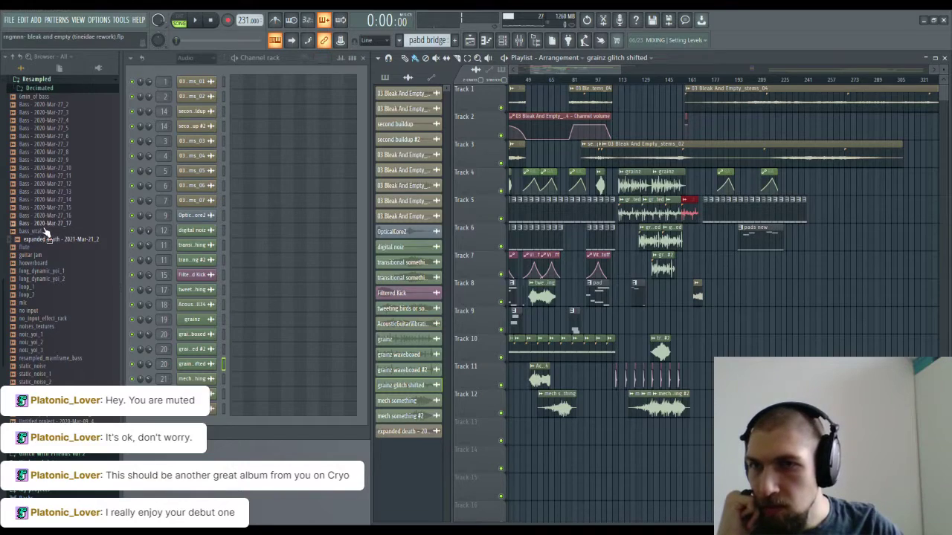
{"action": "scroll", "coordinate": [54, 278], "scroll_direction": "up", "scroll_amount": 2}
{"action": "left_click", "coordinate": [51, 137]}
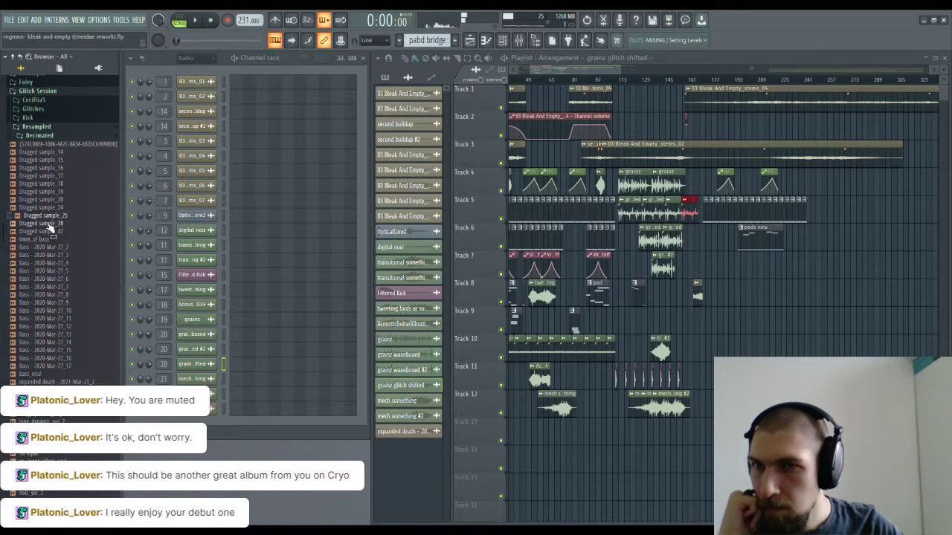
{"action": "left_click_drag", "start_coordinate": [49, 221], "coordinate": [699, 341]}
Step: Move the Dragged sample_25 clip on Track 10 to start at bar 157 and open its sampler settings
{"action": "scroll", "coordinate": [697, 88], "scroll_direction": "up", "scroll_amount": 8}
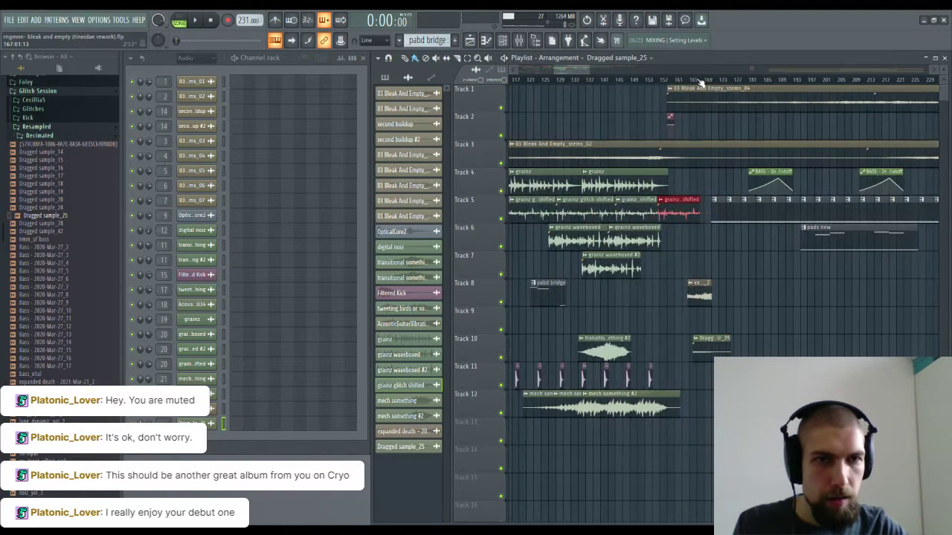
{"action": "left_click_drag", "start_coordinate": [741, 337], "coordinate": [584, 346]}
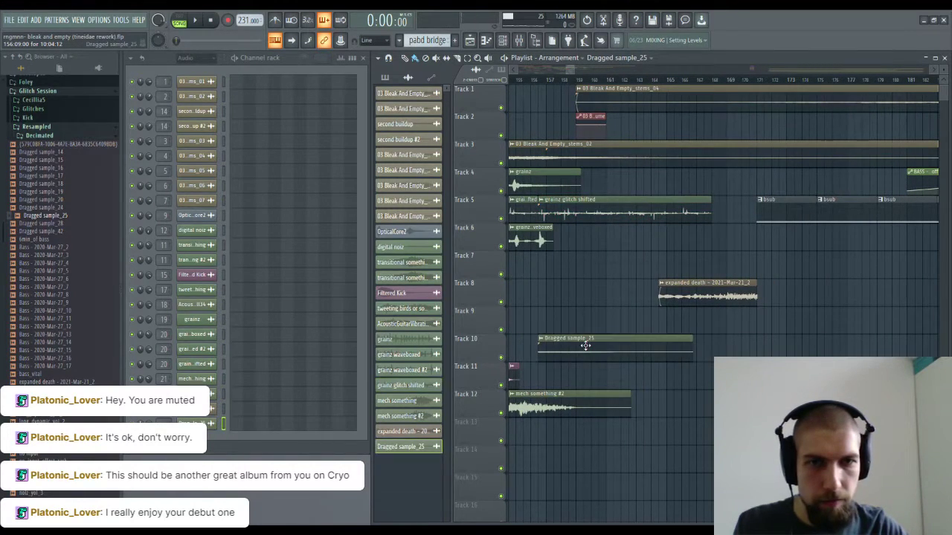
{"action": "double_click", "coordinate": [586, 345]}
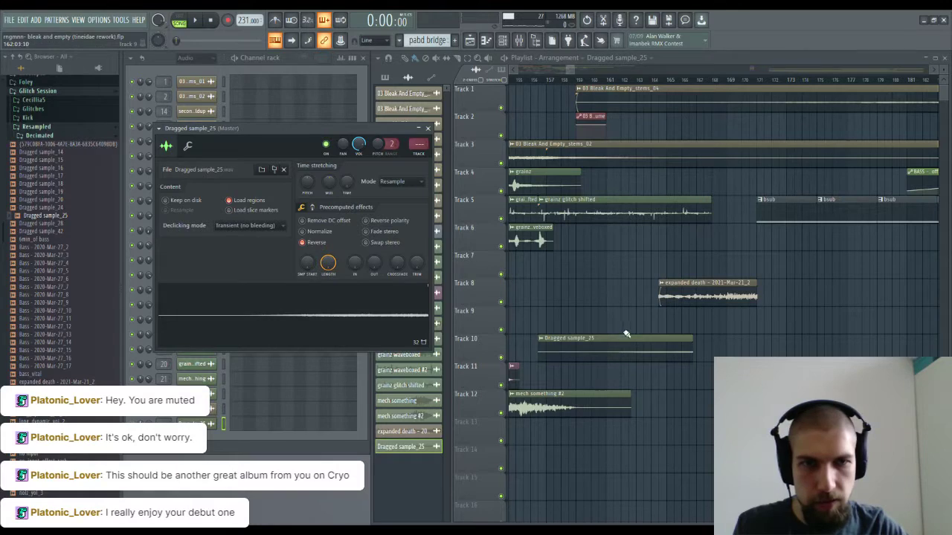
{"action": "left_click", "coordinate": [615, 349]}
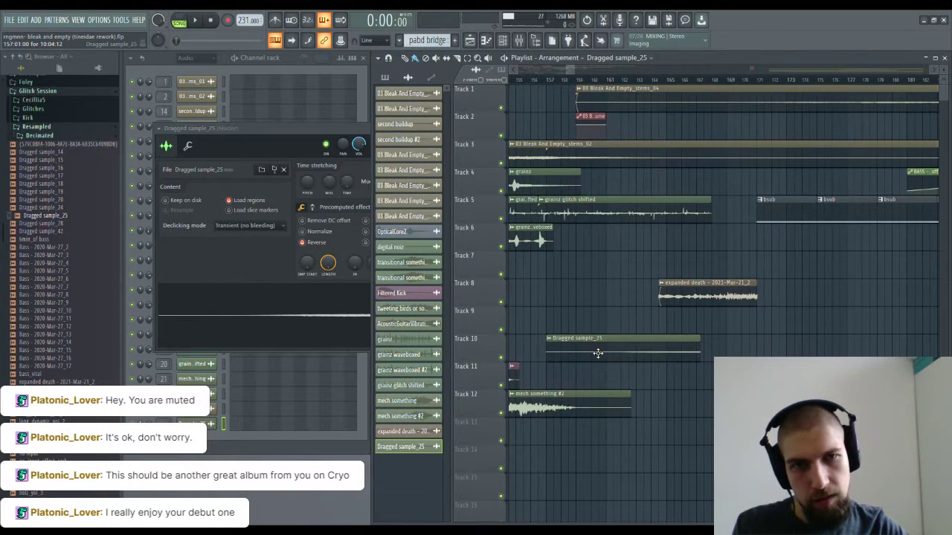
Step: Route the Dragged sample_25 channel to mixer track 24 and normalize the sample
{"action": "left_click", "coordinate": [372, 213]}
{"action": "key", "text": "ctrl+l"}
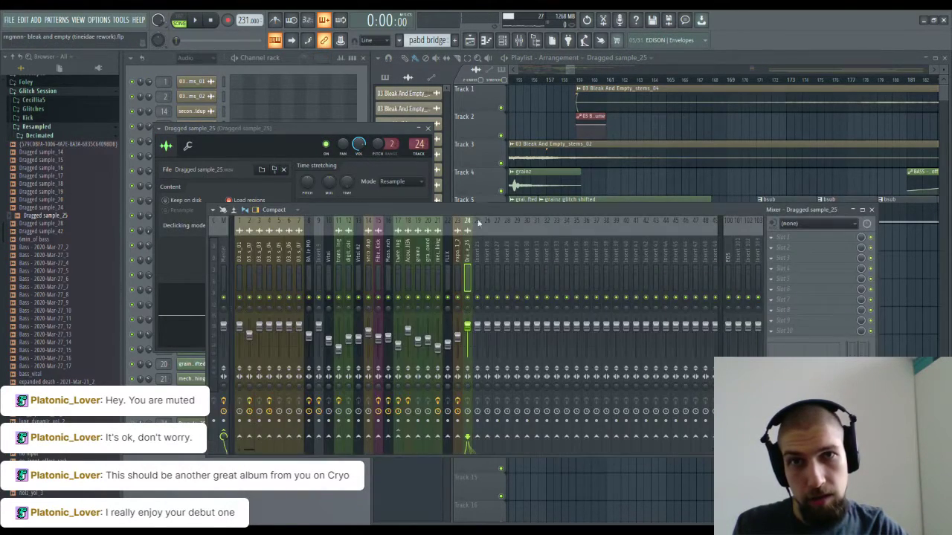
{"action": "left_click", "coordinate": [347, 134]}
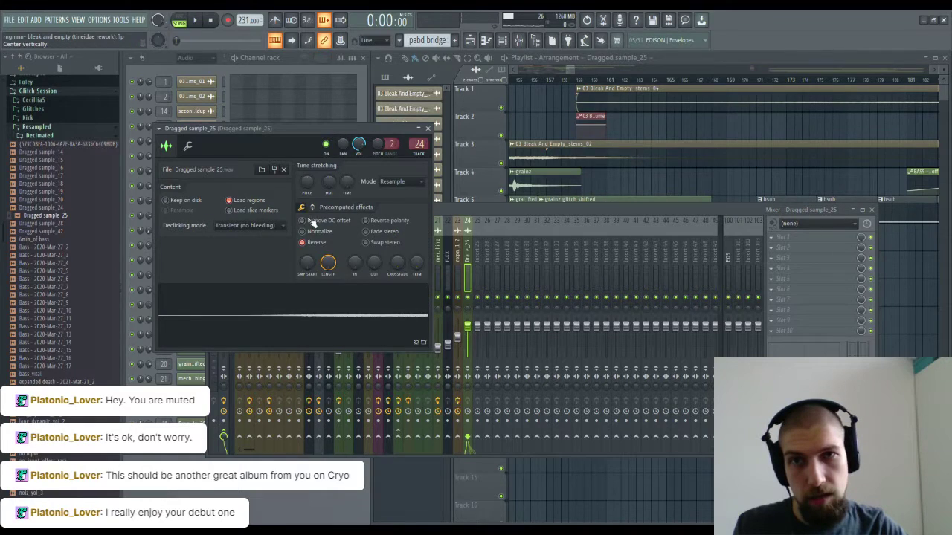
Step: Set the mixer volume of the Dragged sample_25 track to 49% (-13.0 dB) and close the mixer and sampler settings
{"action": "left_click", "coordinate": [473, 337]}
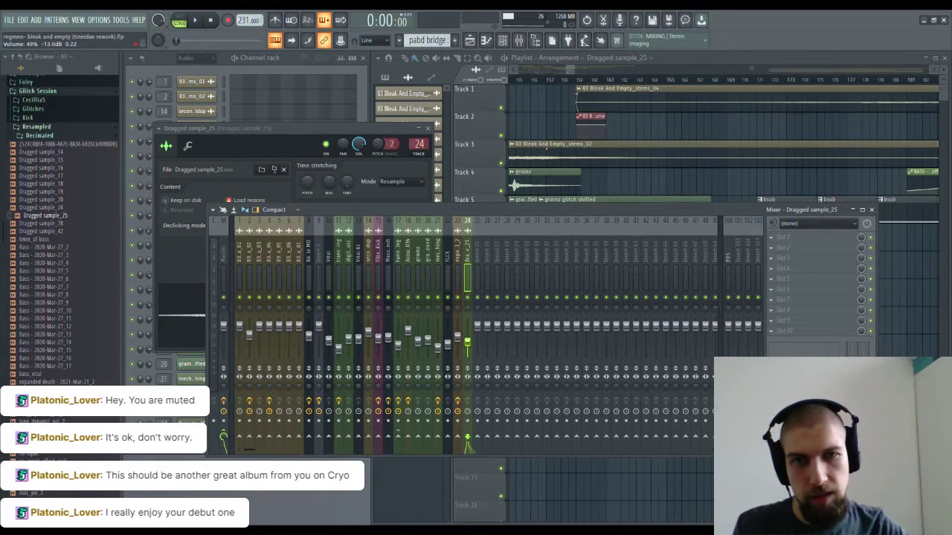
{"action": "left_click", "coordinate": [428, 128]}
{"action": "left_click", "coordinate": [872, 210]}
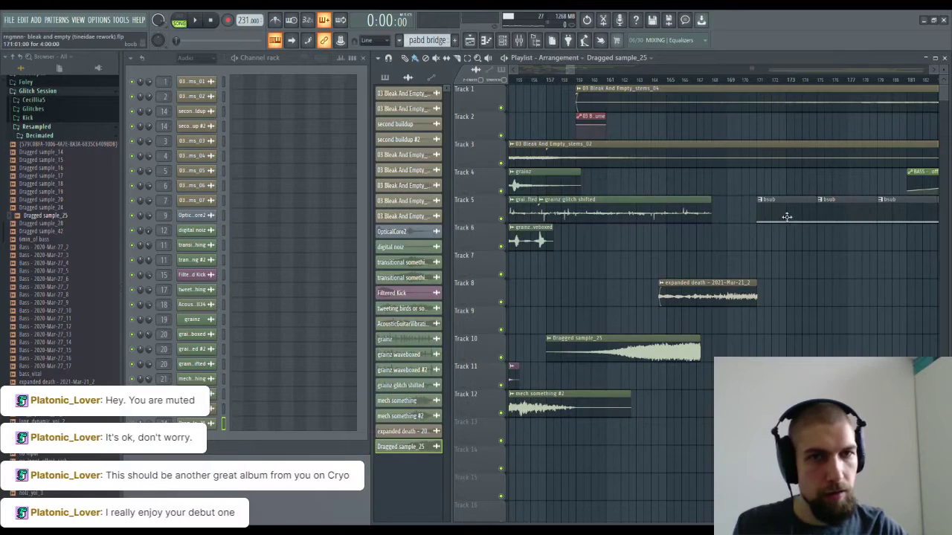
Step: Check playback from about bar 155 and time-stretch the Dragged sample_25 clip on Track 10 to end at bar 171
{"action": "scroll", "coordinate": [720, 255], "scroll_direction": "left", "scroll_amount": 3}
{"action": "left_click", "coordinate": [667, 79]}
{"action": "key", "text": "space"}
{"action": "key", "text": "space"}
{"action": "double_click", "coordinate": [786, 348]}
{"action": "left_click", "coordinate": [428, 128]}
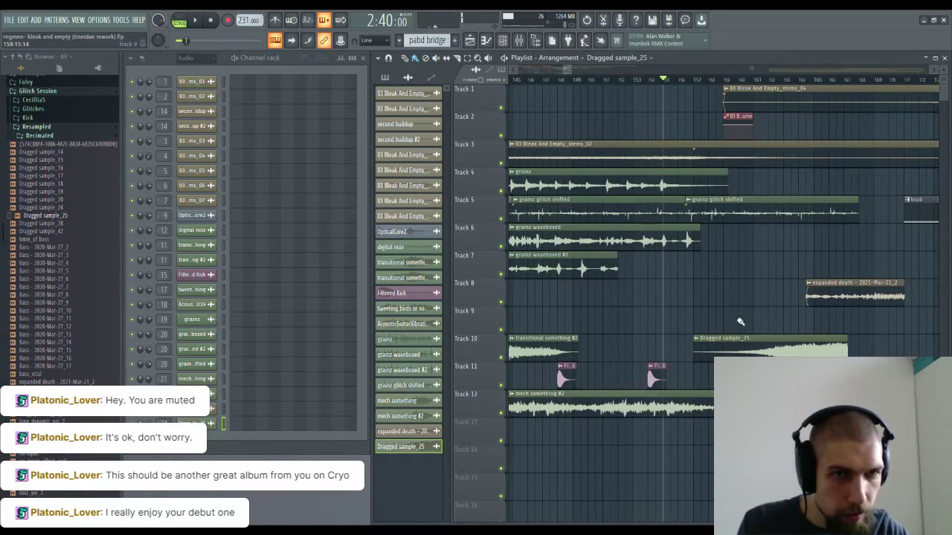
{"action": "scroll", "coordinate": [740, 321], "scroll_direction": "right", "scroll_amount": 3}
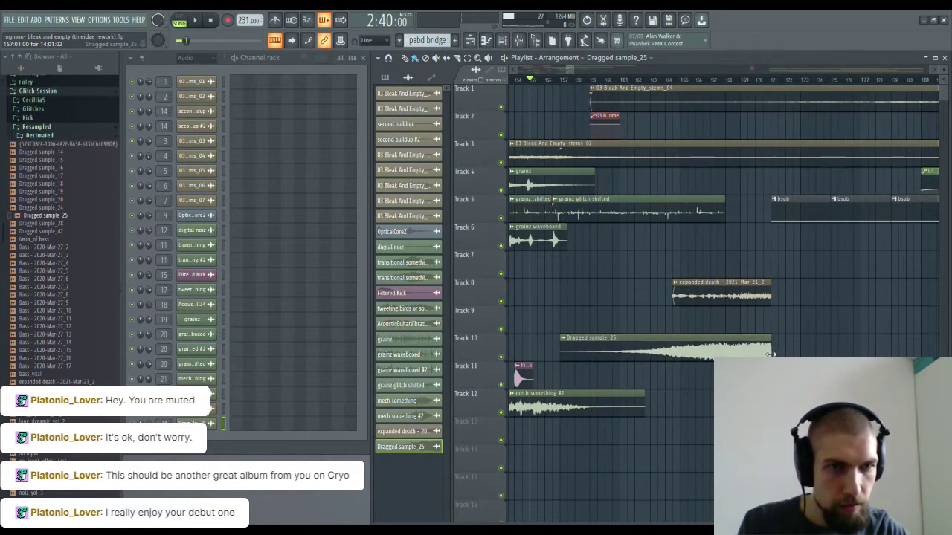
Step: Cut the Dragged sample_25 overhang off at bar 171 and set the expanded death channel's declicking mode to Generic (bleeding)
{"action": "scroll", "coordinate": [777, 81], "scroll_direction": "up", "scroll_amount": 3}
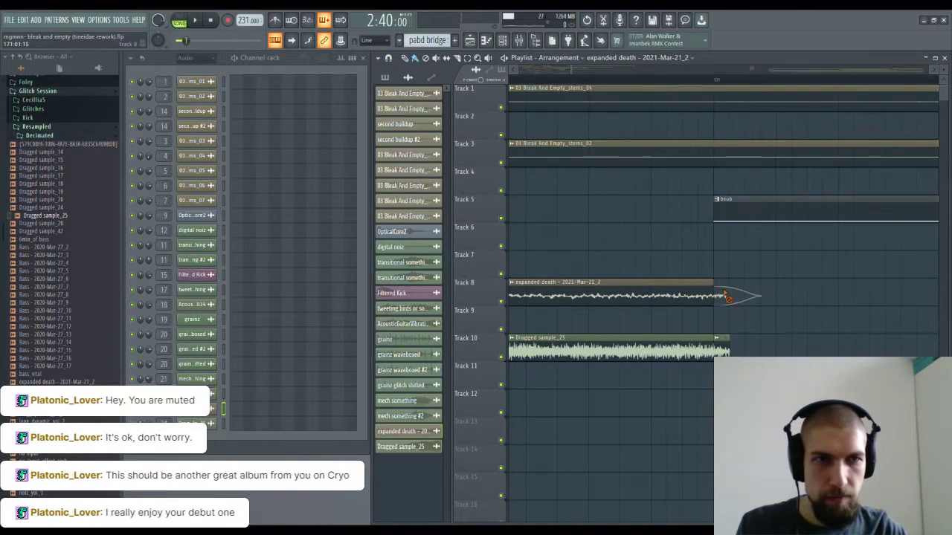
{"action": "double_click", "coordinate": [685, 294]}
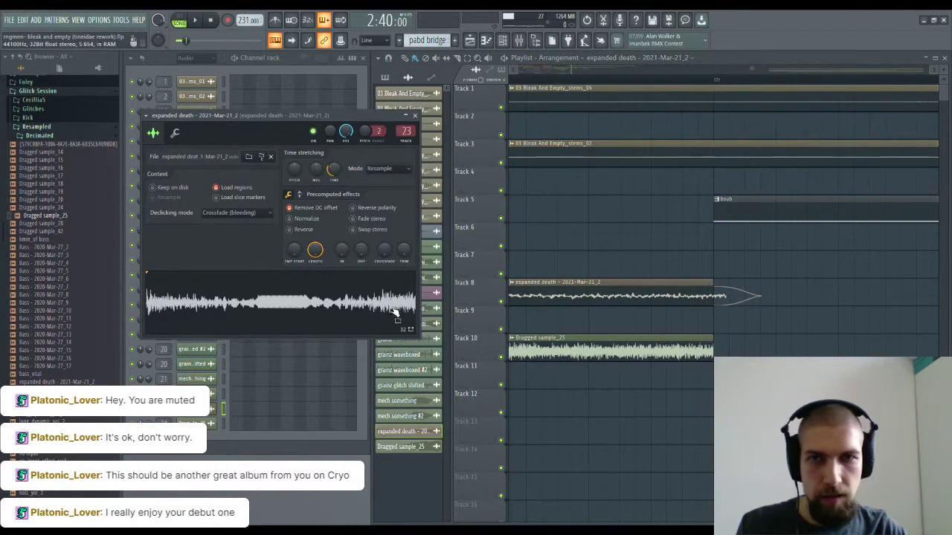
{"action": "left_click", "coordinate": [226, 255]}
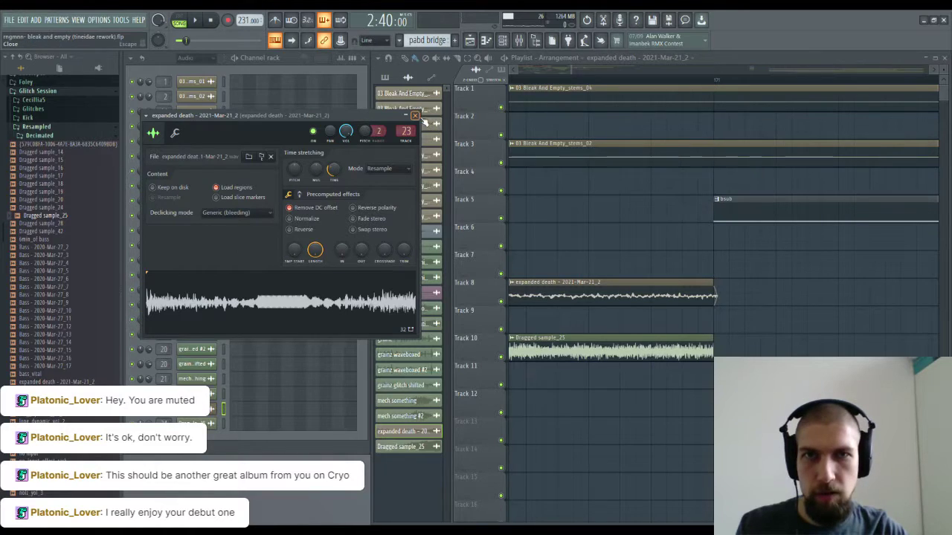
{"action": "left_click", "coordinate": [415, 116]}
Step: Play the transition towards bar 171 and lower the Dragged sample_25 channel volume to 34% (-18.1 dB)
{"action": "scroll", "coordinate": [653, 83], "scroll_direction": "down", "scroll_amount": 5}
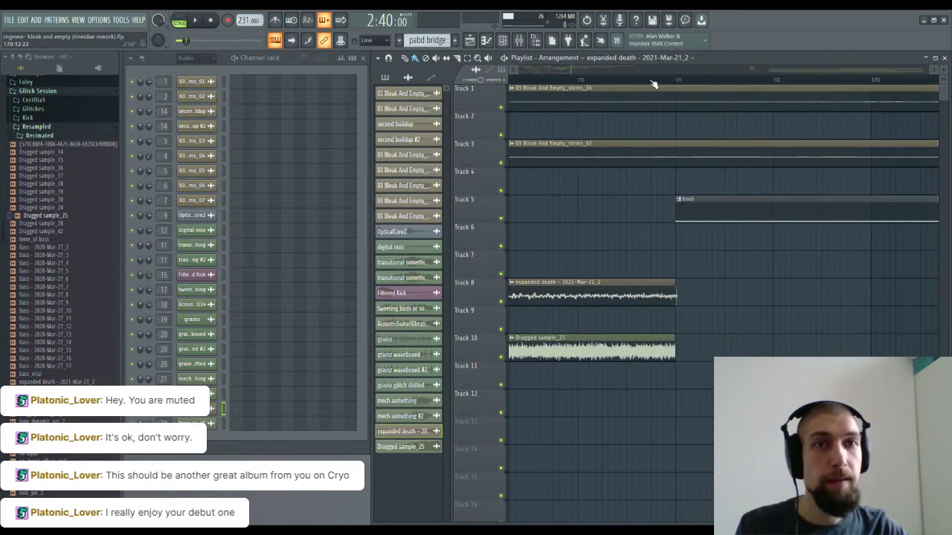
{"action": "left_click", "coordinate": [559, 79]}
{"action": "key", "text": "space"}
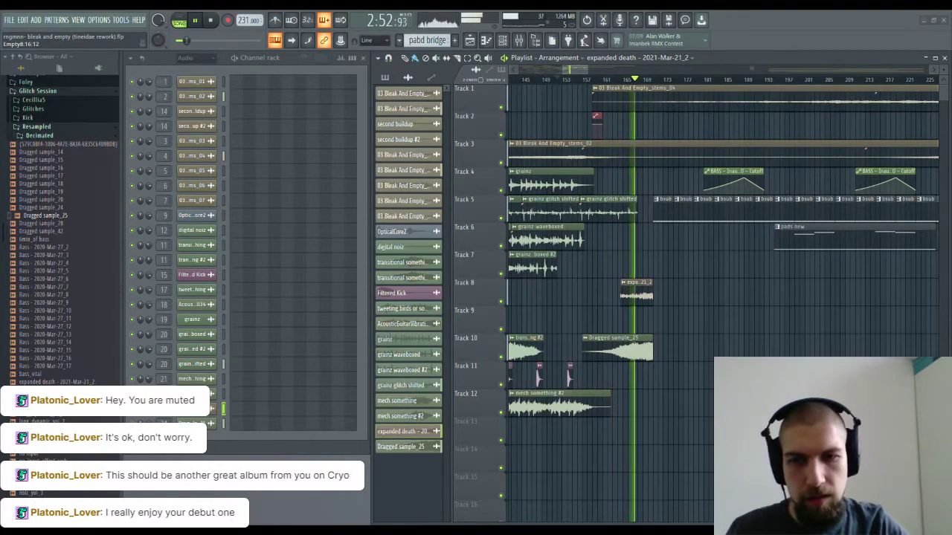
{"action": "double_click", "coordinate": [627, 344]}
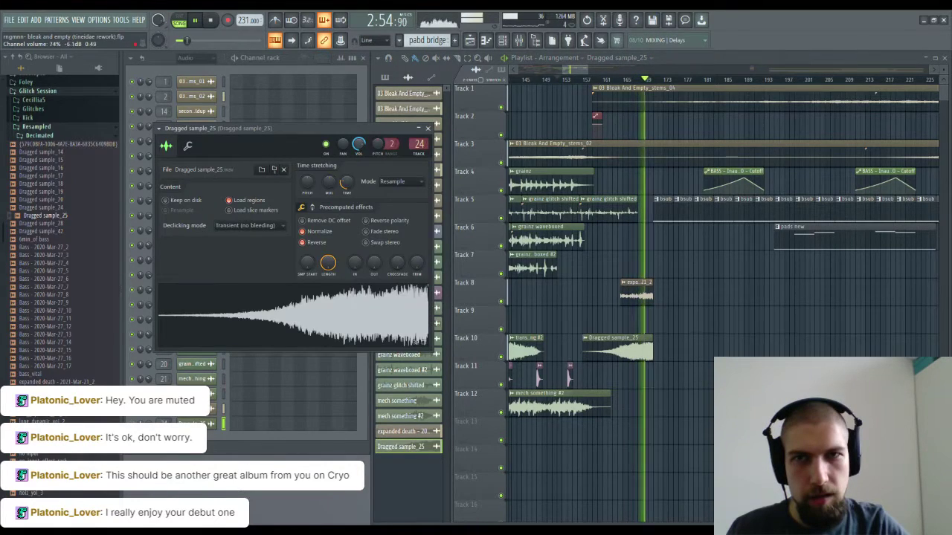
{"action": "left_click_drag", "start_coordinate": [359, 144], "coordinate": [358, 169]}
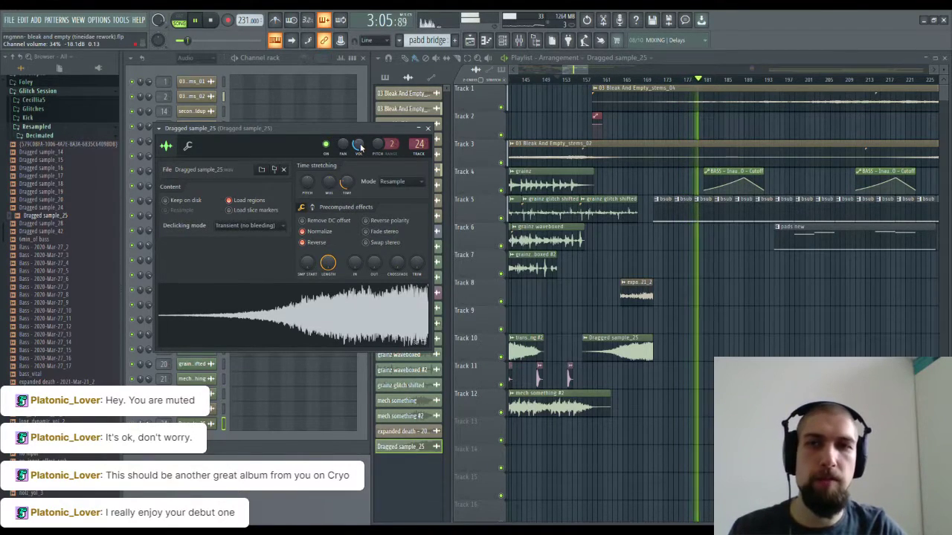
{"action": "left_click", "coordinate": [429, 128]}
Step: Check the Dragged sample_25 sampler and mixer settings while listening to the transition again
{"action": "double_click", "coordinate": [638, 341]}
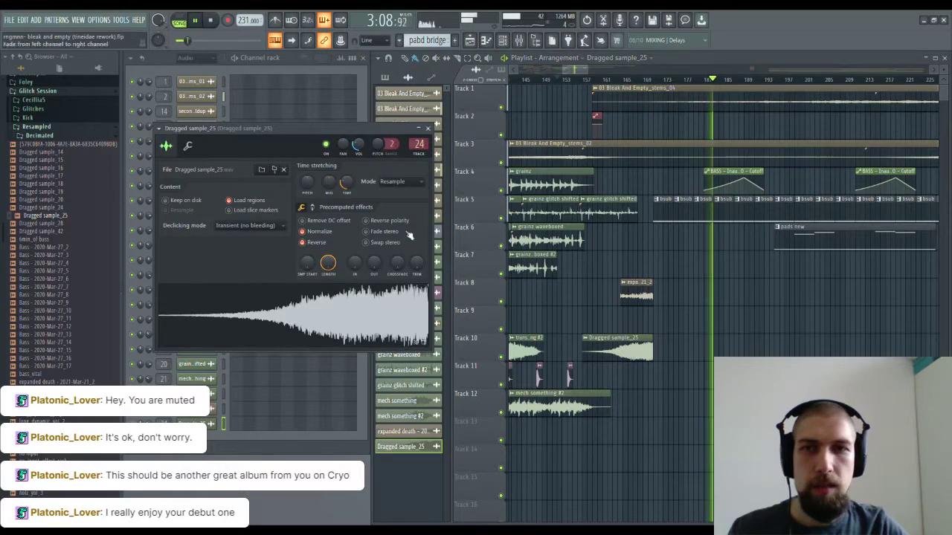
{"action": "left_click", "coordinate": [429, 129]}
{"action": "left_click", "coordinate": [520, 41]}
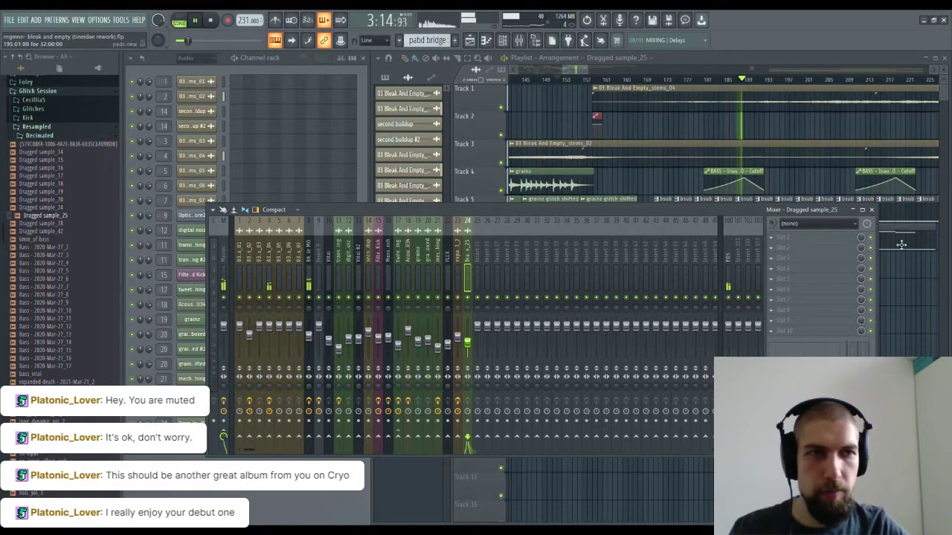
{"action": "left_click", "coordinate": [873, 211]}
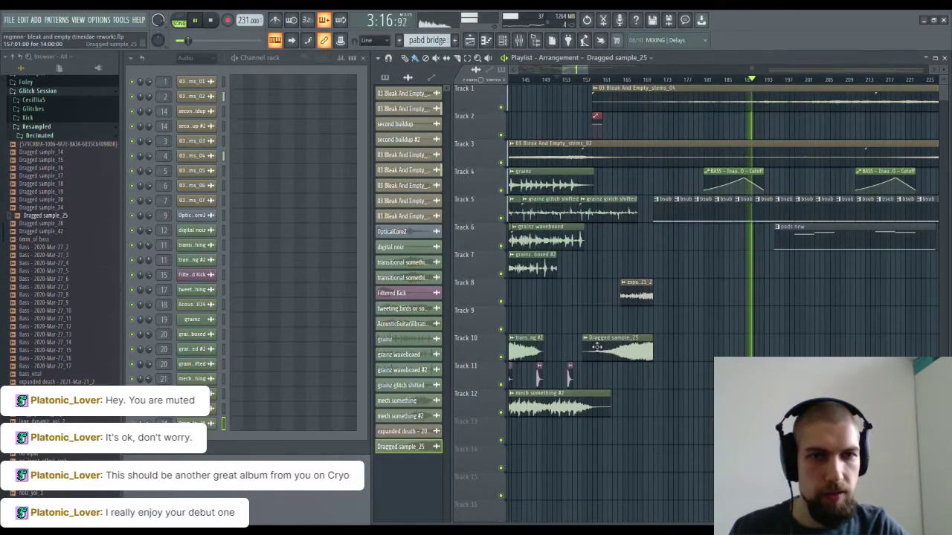
{"action": "double_click", "coordinate": [634, 340]}
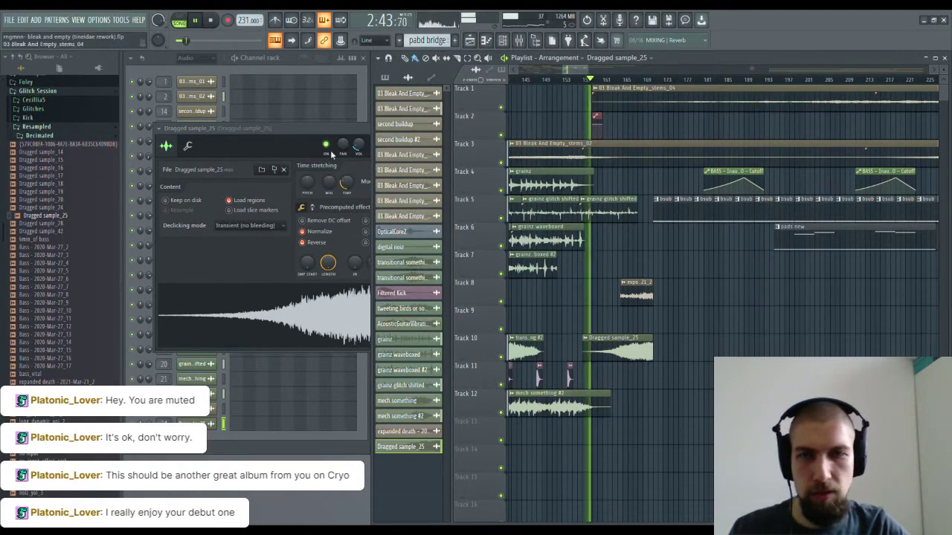
{"action": "left_click", "coordinate": [315, 134]}
{"action": "left_click", "coordinate": [432, 128]}
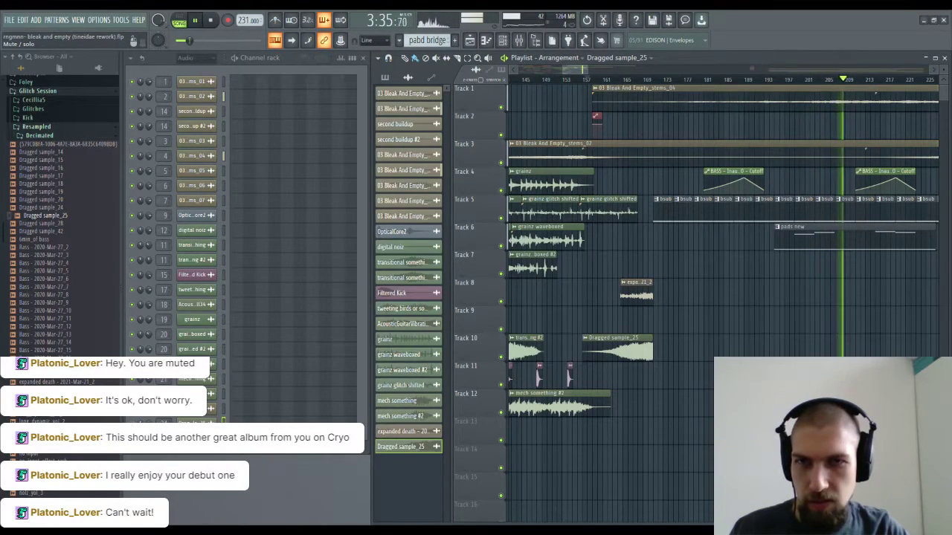
Step: Replay from about bar 153 and lengthen Dragged sample_25's fade-out so the sample tapers from its middle to its end
{"action": "left_click_drag", "start_coordinate": [766, 301], "coordinate": [712, 292]}
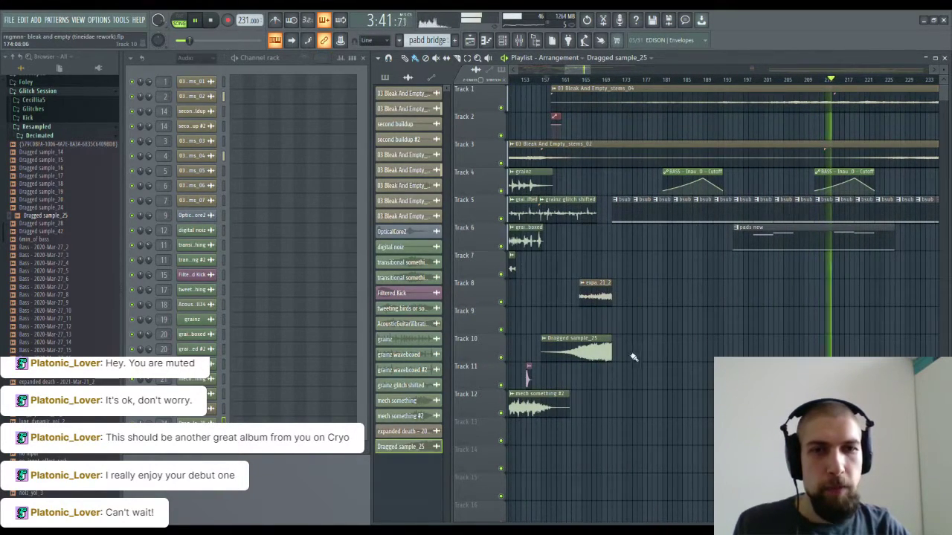
{"action": "left_click", "coordinate": [523, 80]}
{"action": "scroll", "coordinate": [551, 83], "scroll_direction": "up", "scroll_amount": 2}
{"action": "double_click", "coordinate": [626, 341]}
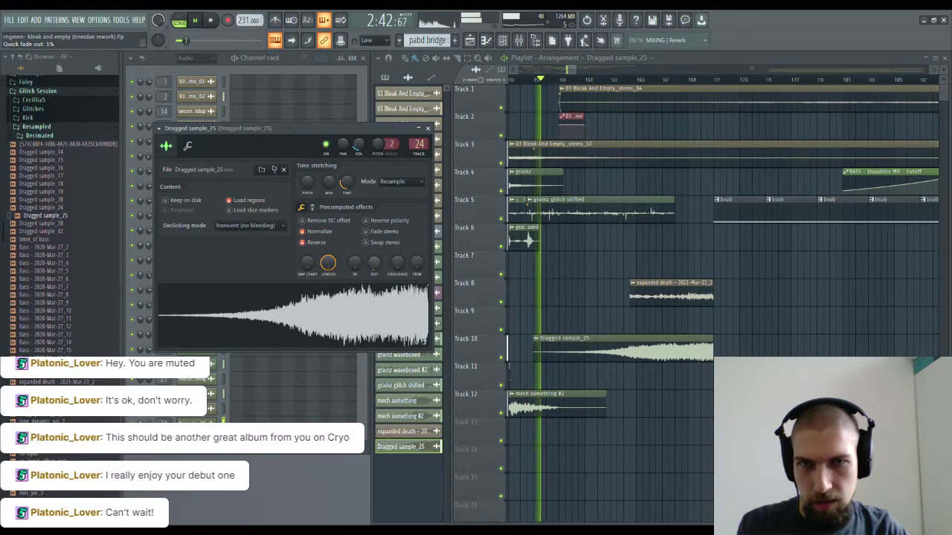
{"action": "left_click_drag", "start_coordinate": [374, 263], "coordinate": [374, 238]}
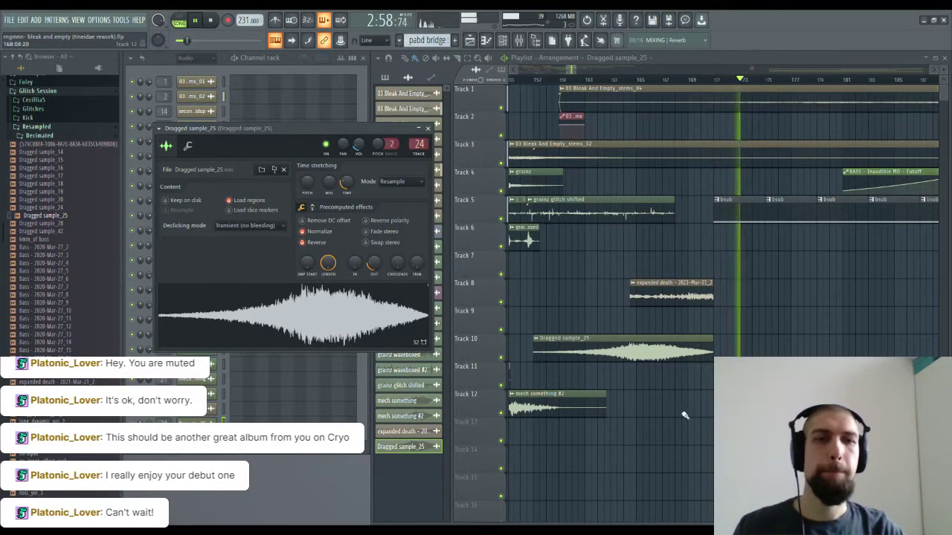
{"action": "left_click", "coordinate": [427, 129]}
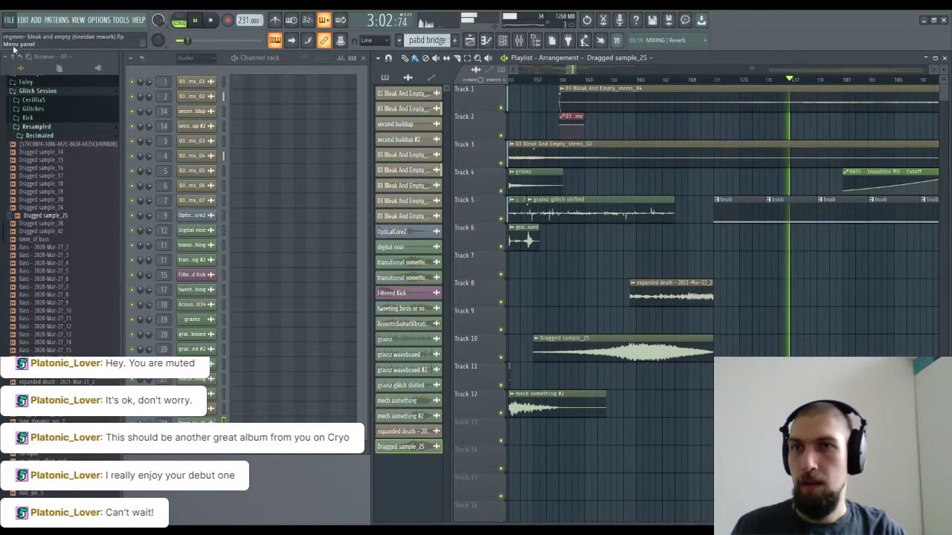
Step: Stop playback, collapse the browser folders and open the radio sample folder
{"action": "scroll", "coordinate": [657, 81], "scroll_direction": "down", "scroll_amount": 3}
{"action": "scroll", "coordinate": [657, 82], "scroll_direction": "down", "scroll_amount": 5}
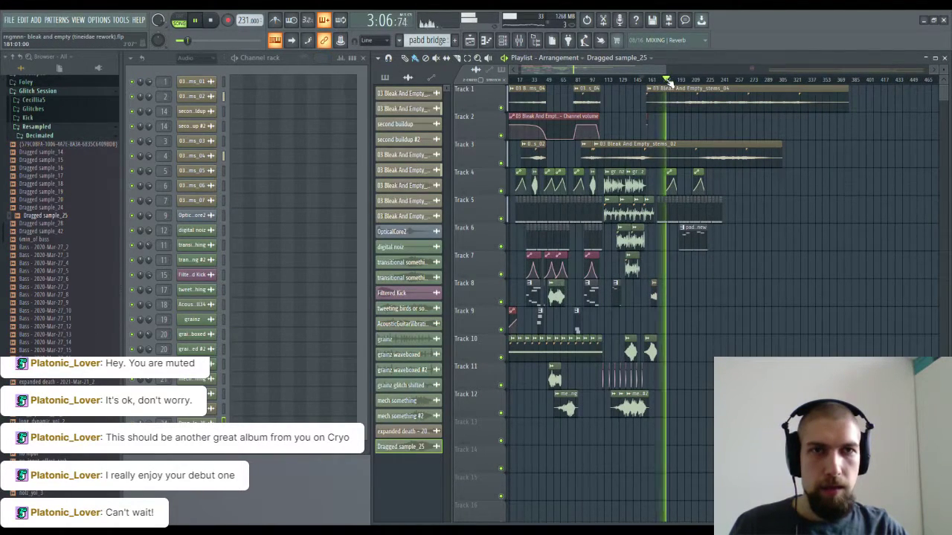
{"action": "scroll", "coordinate": [669, 83], "scroll_direction": "up", "scroll_amount": 5}
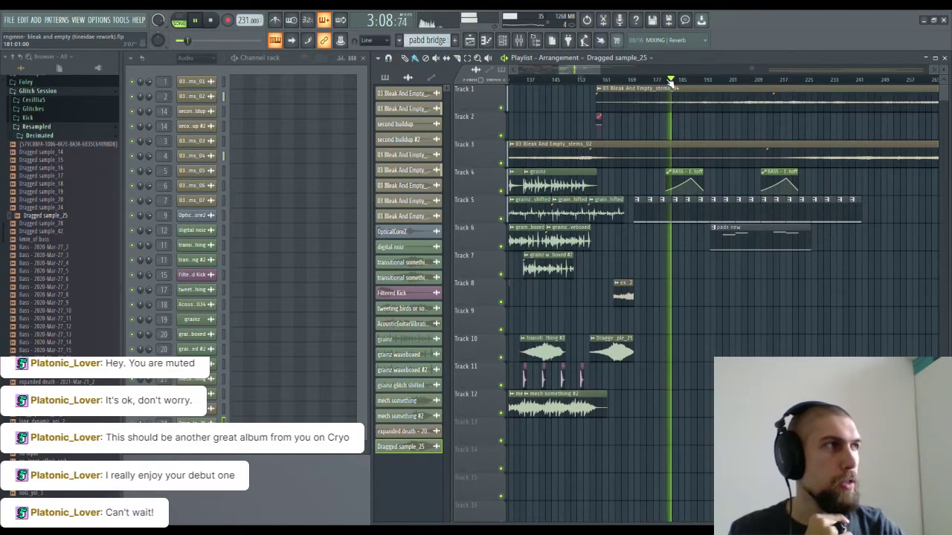
{"action": "key", "text": "space"}
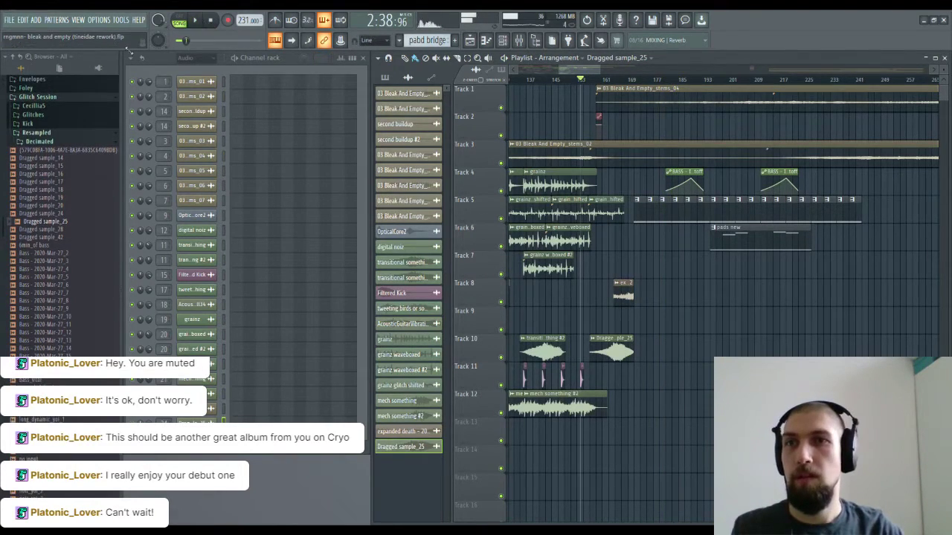
{"action": "left_click", "coordinate": [14, 57]}
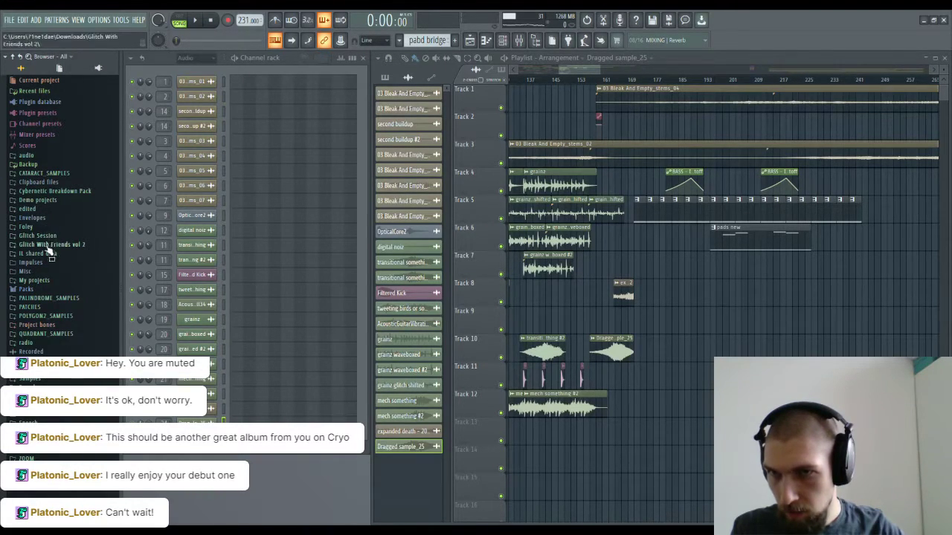
{"action": "left_click", "coordinate": [33, 343]}
{"action": "scroll", "coordinate": [76, 302], "scroll_direction": "down", "scroll_amount": 4}
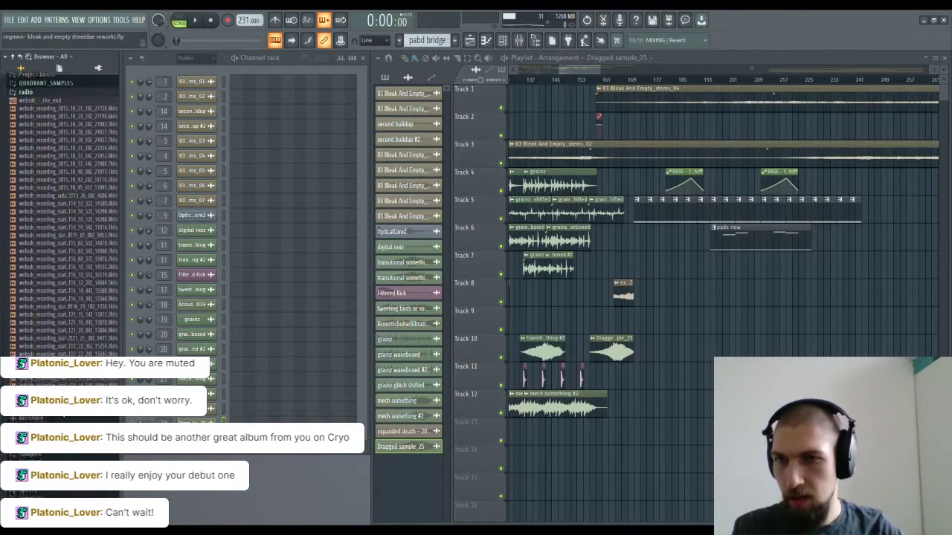
Step: Audition several websdr recordings in the radio folder to find a suitable texture
{"action": "left_click", "coordinate": [76, 297]}
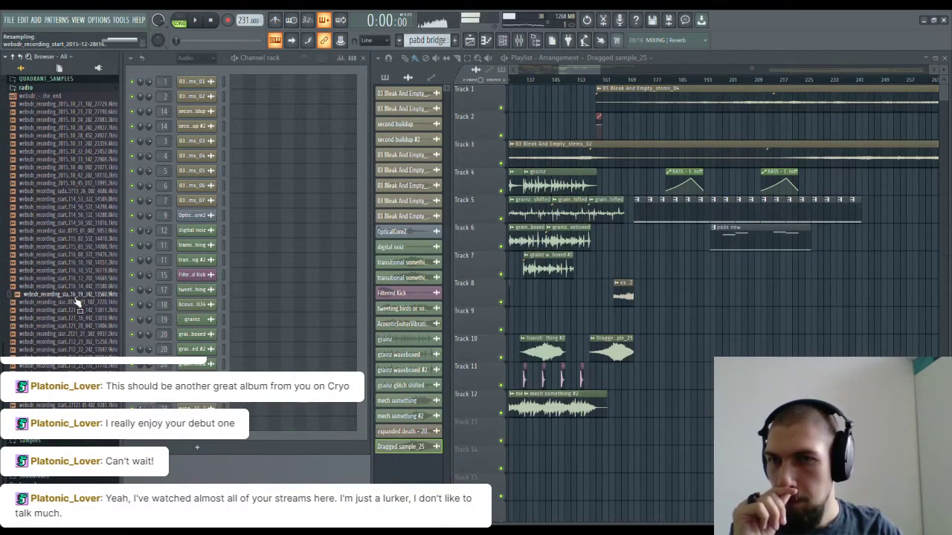
{"action": "left_click", "coordinate": [73, 264]}
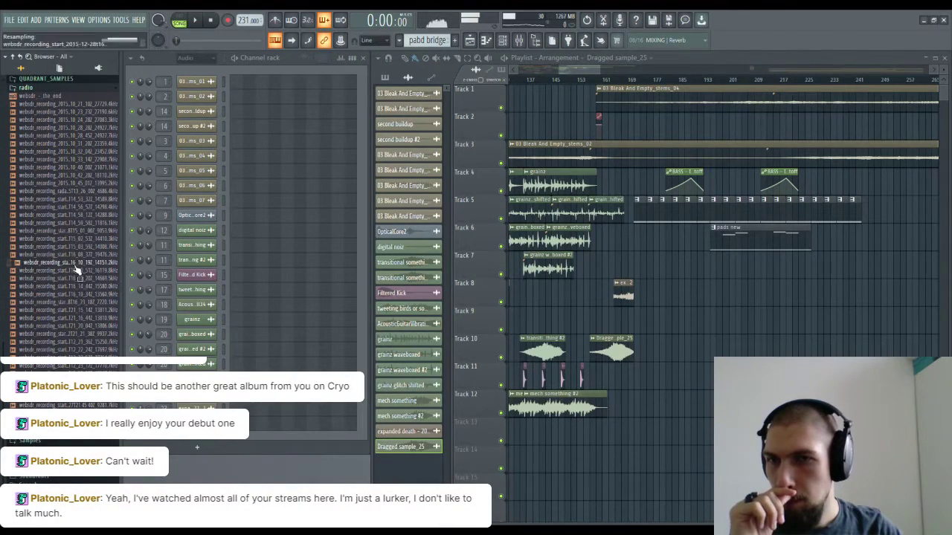
{"action": "left_click", "coordinate": [64, 191]}
{"action": "left_click", "coordinate": [65, 145]}
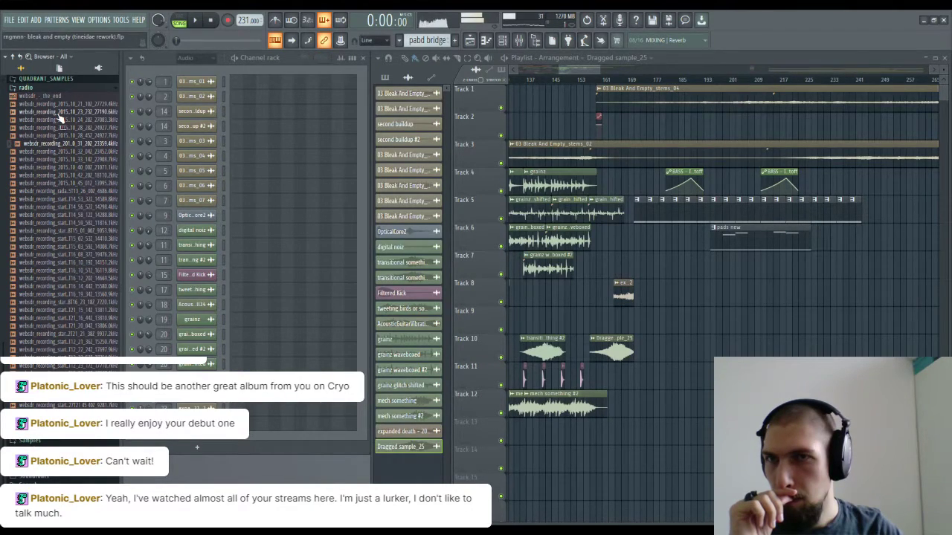
{"action": "left_click", "coordinate": [59, 113]}
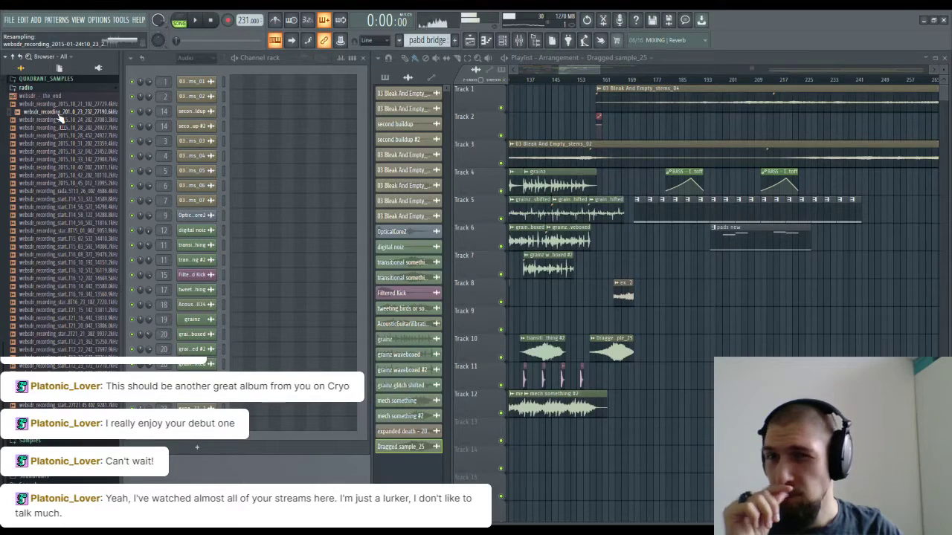
{"action": "left_click", "coordinate": [55, 120]}
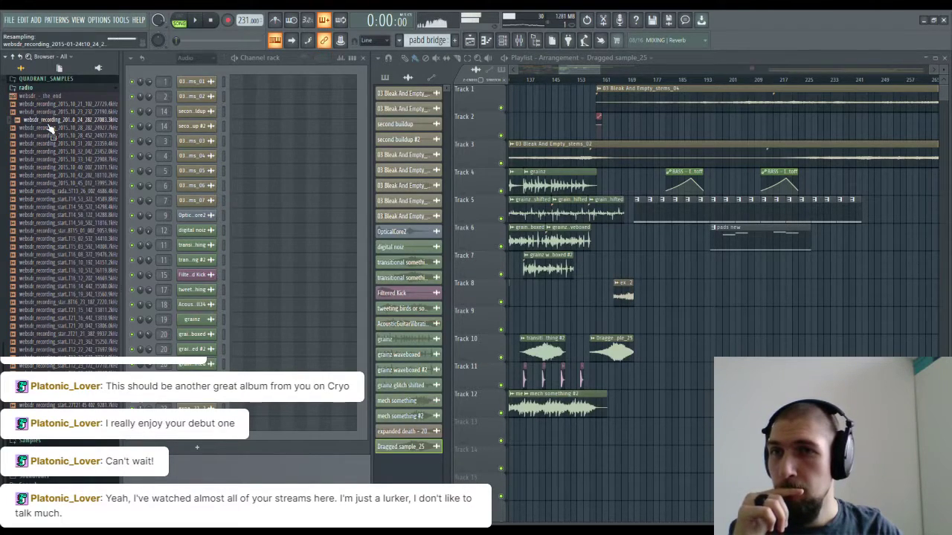
{"action": "left_click", "coordinate": [51, 136]}
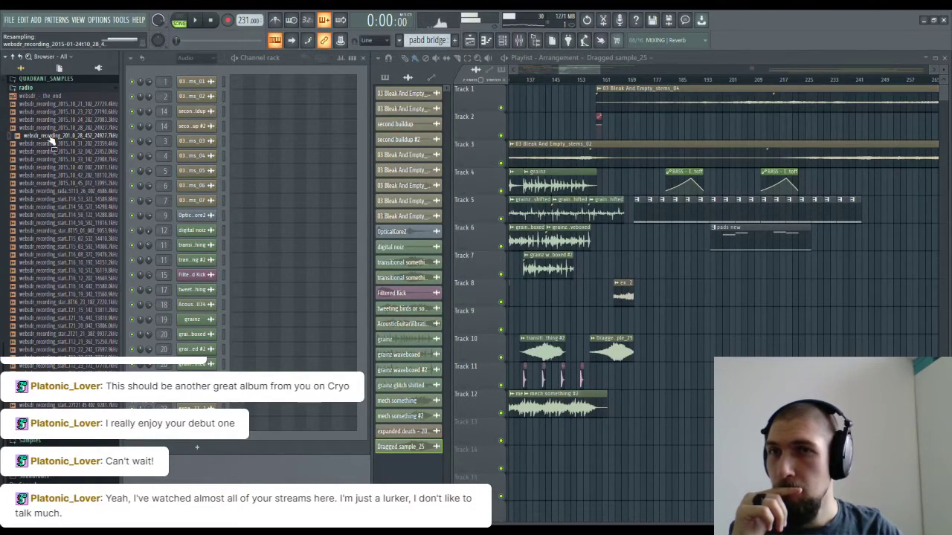
Step: Preview the websdr recording of 2018-06-20T12_25_41Z and place it on Track 10 starting at bar 178
{"action": "left_click", "coordinate": [85, 405]}
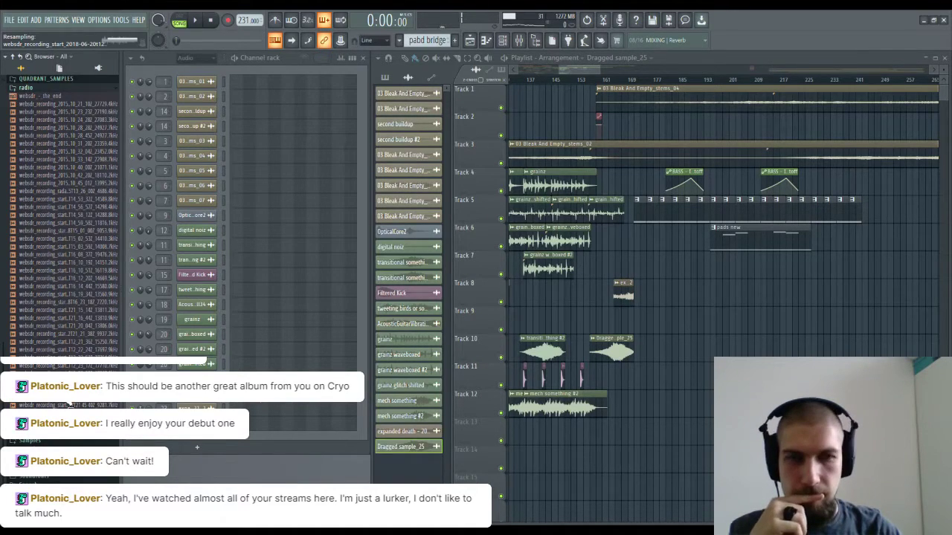
{"action": "left_click_drag", "start_coordinate": [101, 405], "coordinate": [659, 358]}
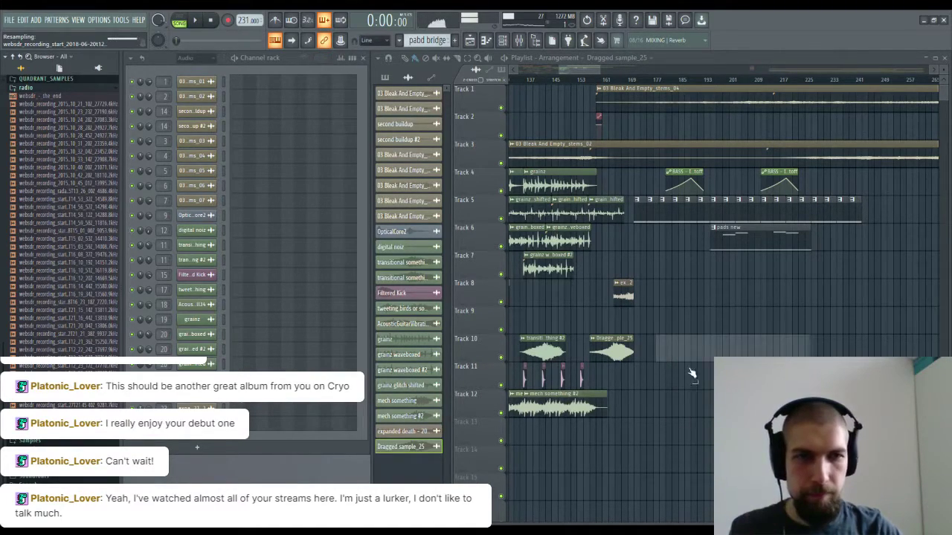
Step: Route the websdr recording channel to mixer track 25 and set that track's volume to 65%
{"action": "double_click", "coordinate": [692, 352]}
{"action": "left_click", "coordinate": [348, 142]}
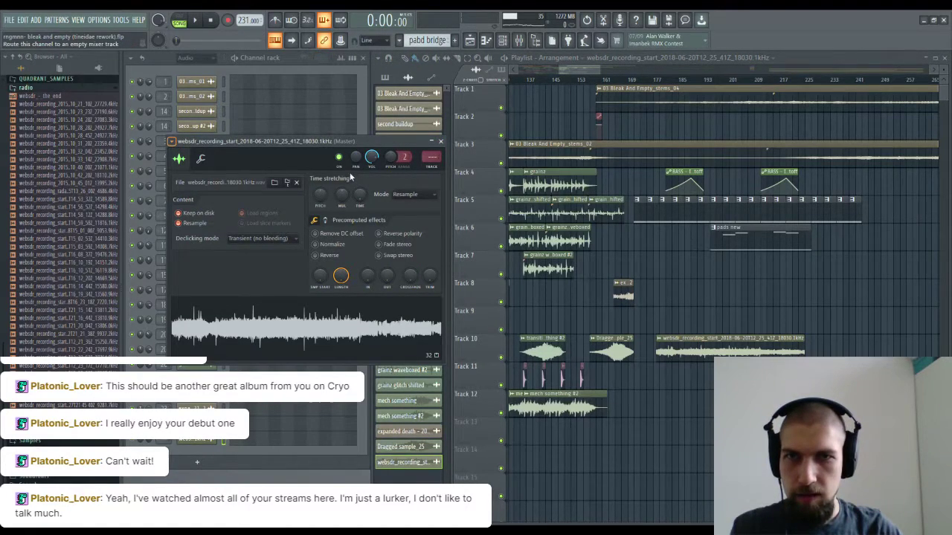
{"action": "key", "text": "F9"}
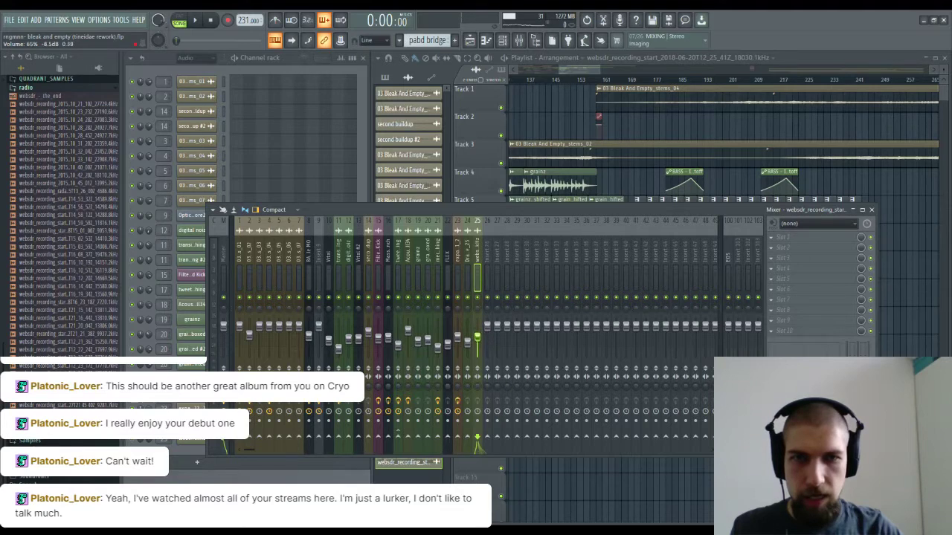
{"action": "left_click", "coordinate": [871, 210]}
Step: Extend the websdr clip on Track 10 to 117 bars and listen to it in solo at several points
{"action": "left_click_drag", "start_coordinate": [805, 357], "coordinate": [944, 354]}
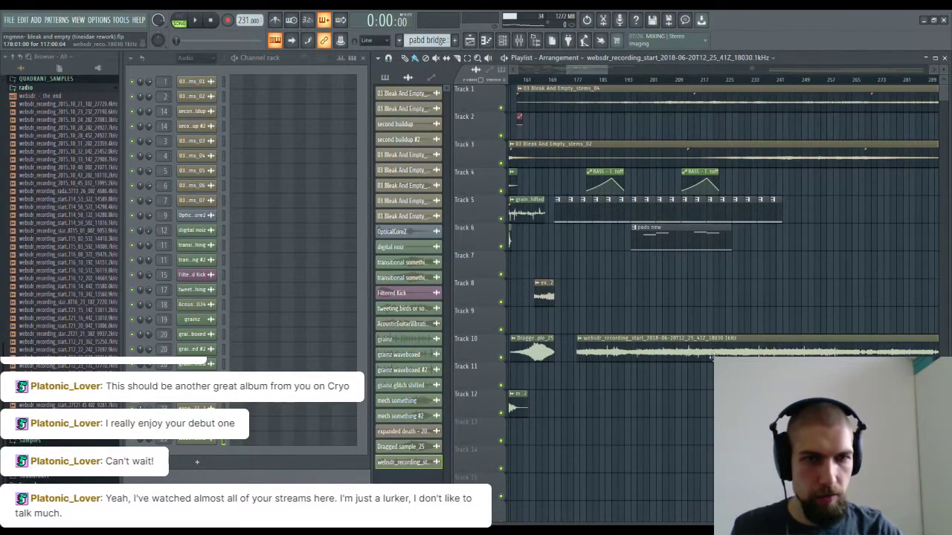
{"action": "left_click", "coordinate": [664, 341]}
{"action": "left_click", "coordinate": [712, 344]}
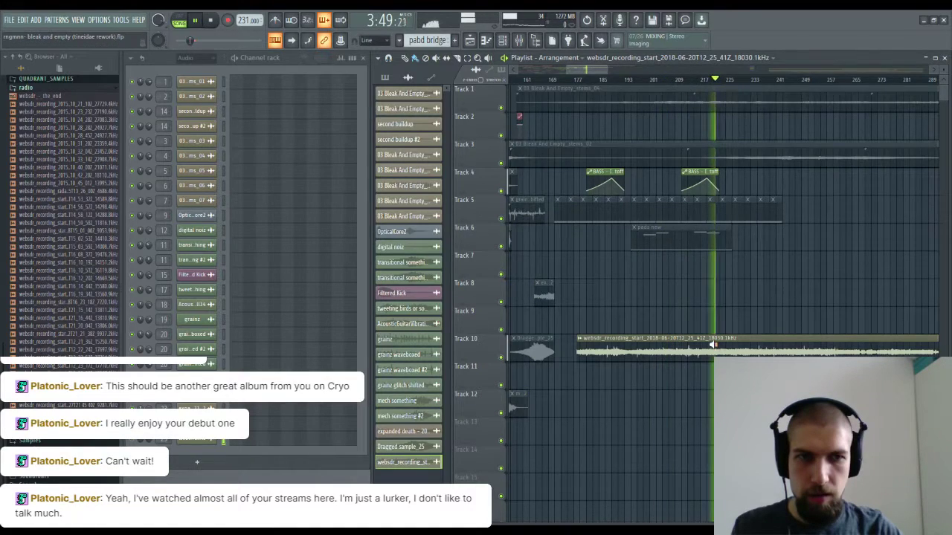
{"action": "right_click", "coordinate": [750, 346], "text": "alt"}
{"action": "left_click_drag", "start_coordinate": [801, 398], "coordinate": [693, 398]}
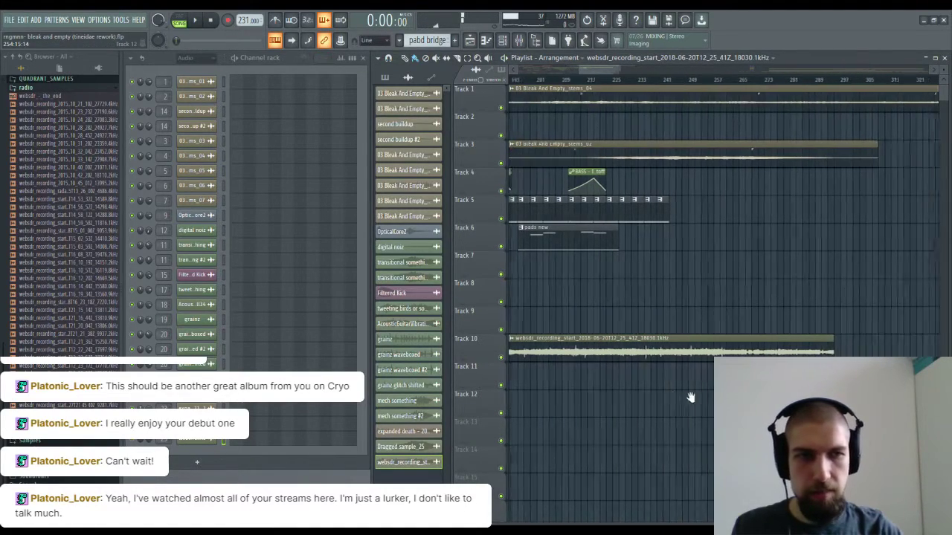
{"action": "left_click", "coordinate": [714, 344]}
{"action": "left_click", "coordinate": [759, 349]}
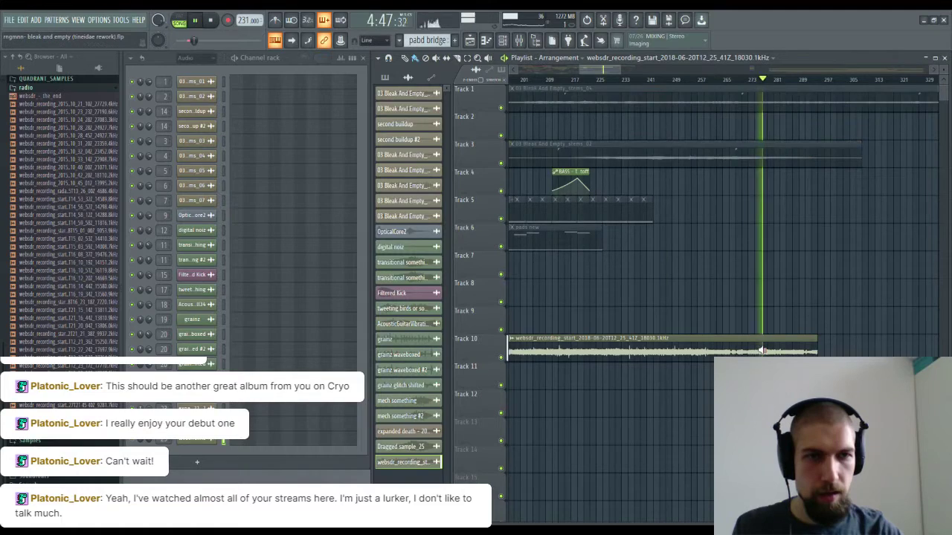
{"action": "left_click", "coordinate": [708, 349]}
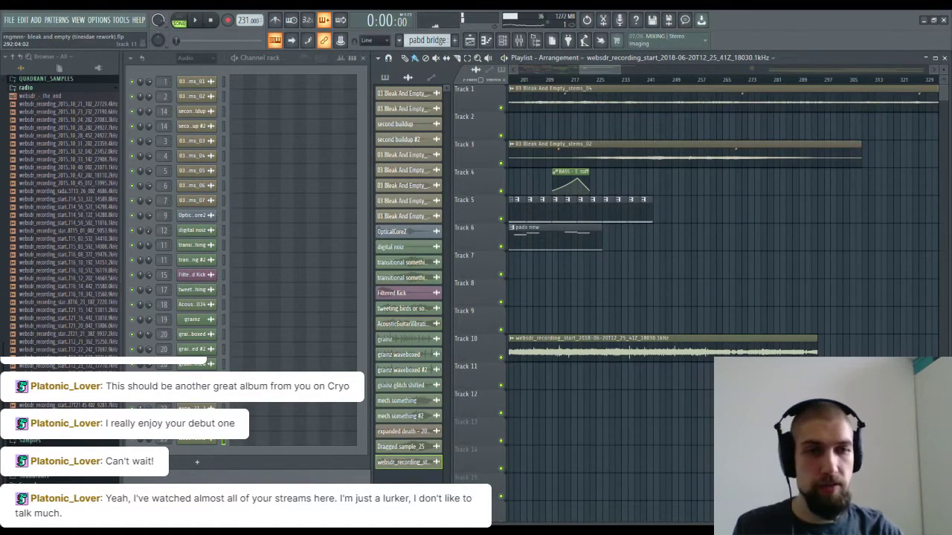
Step: Trim the start of the websdr clip on Track 10 to bar 245, leaving its last 50 bars
{"action": "scroll", "coordinate": [607, 375], "scroll_direction": "left", "scroll_amount": 5}
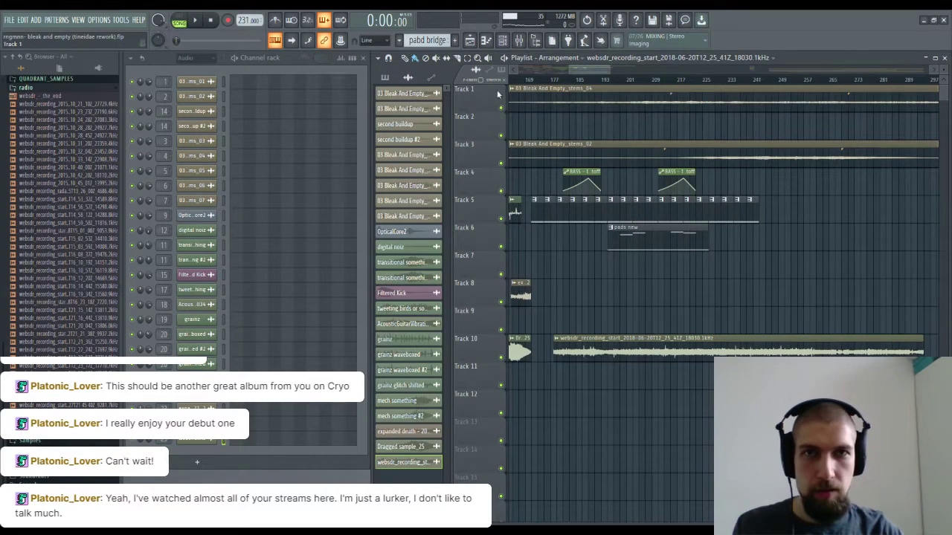
{"action": "left_click_drag", "start_coordinate": [552, 350], "coordinate": [762, 349]}
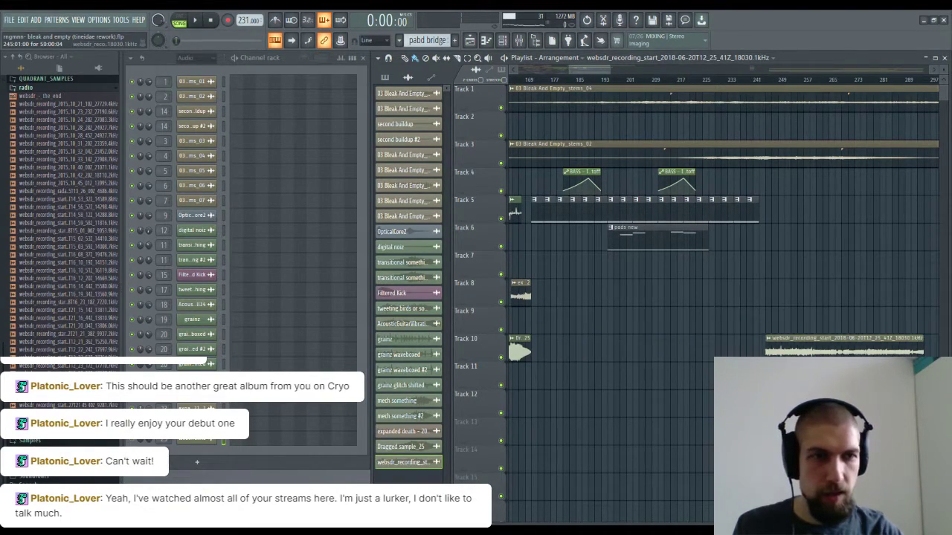
Step: Trim the websdr clip's start to bar 254, then move the remaining clip to Track 9, aligned with the bsub pattern at bar 171
{"action": "left_click", "coordinate": [803, 354]}
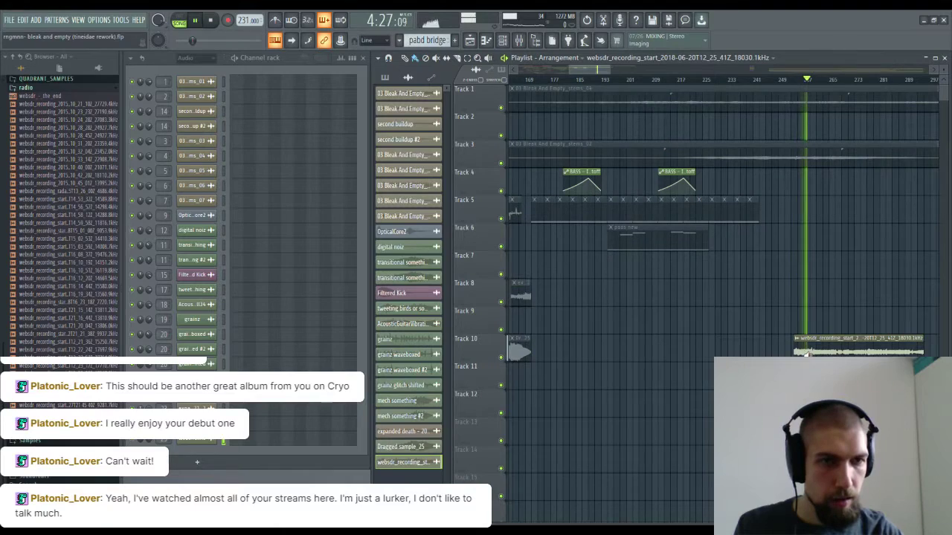
{"action": "key", "text": "space"}
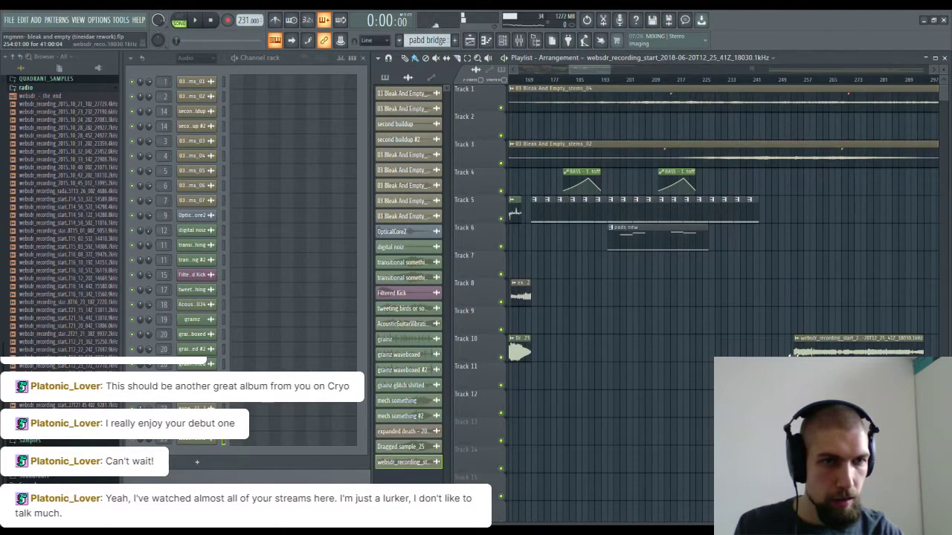
{"action": "left_click_drag", "start_coordinate": [826, 354], "coordinate": [553, 317]}
{"action": "scroll", "coordinate": [583, 373], "scroll_direction": "left", "scroll_amount": 4}
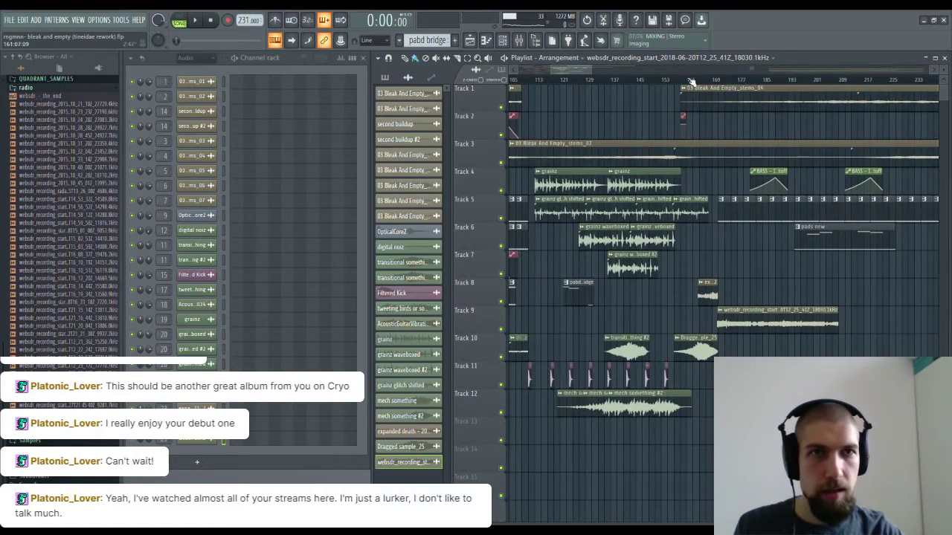
{"action": "scroll", "coordinate": [692, 82], "scroll_direction": "up", "scroll_amount": 5}
{"action": "left_click_drag", "start_coordinate": [858, 320], "coordinate": [789, 318]}
{"action": "scroll", "coordinate": [789, 83], "scroll_direction": "up", "scroll_amount": 3}
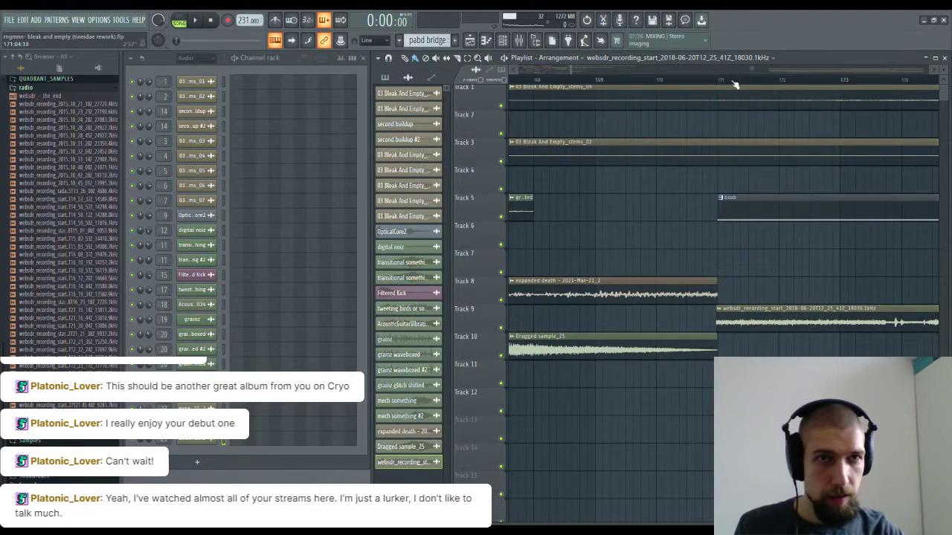
{"action": "scroll", "coordinate": [734, 84], "scroll_direction": "up", "scroll_amount": 4}
{"action": "left_click_drag", "start_coordinate": [679, 319], "coordinate": [683, 320]}
{"action": "scroll", "coordinate": [699, 82], "scroll_direction": "down", "scroll_amount": 6}
Step: Play the transition before bar 171 and set the websdr recording's channel volume to 78%
{"action": "left_click", "coordinate": [673, 82]}
{"action": "key", "text": "space"}
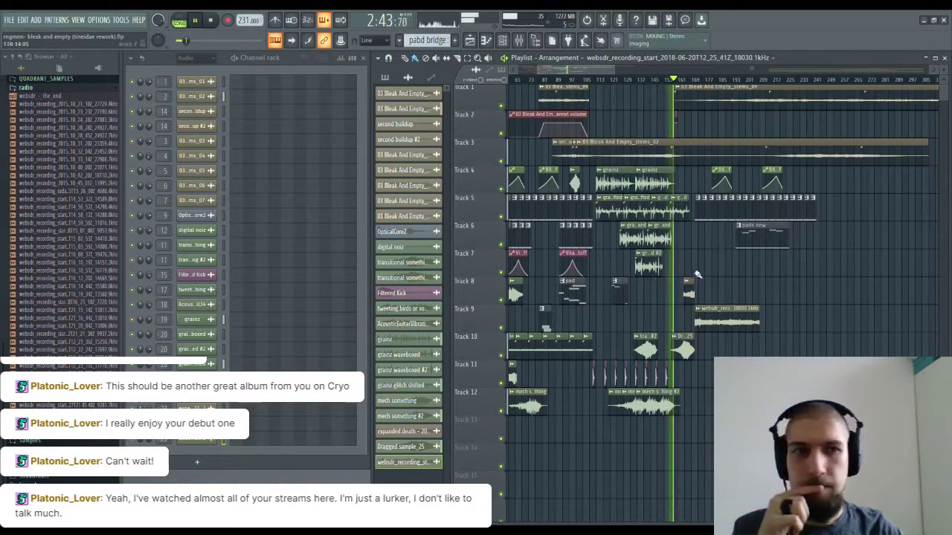
{"action": "double_click", "coordinate": [709, 319]}
{"action": "left_click_drag", "start_coordinate": [372, 158], "coordinate": [372, 159]}
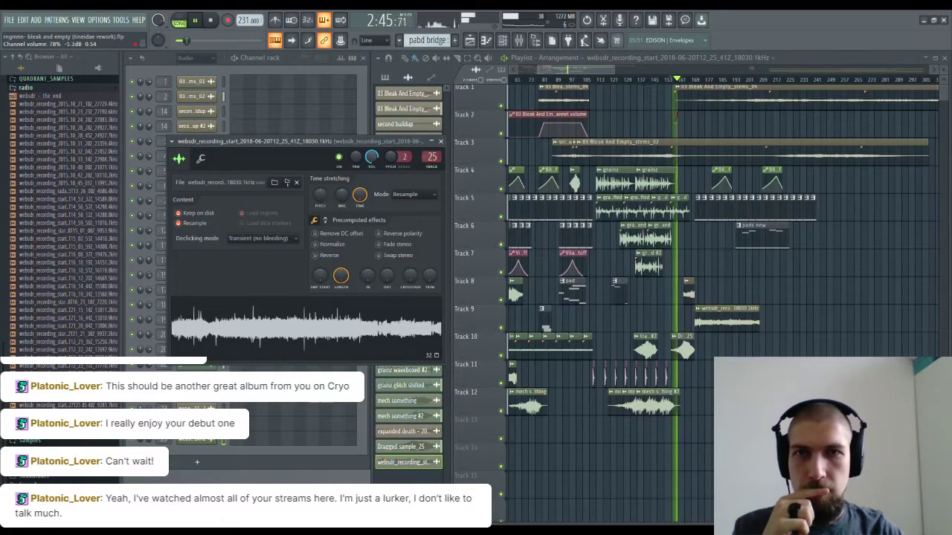
{"action": "left_click", "coordinate": [440, 142]}
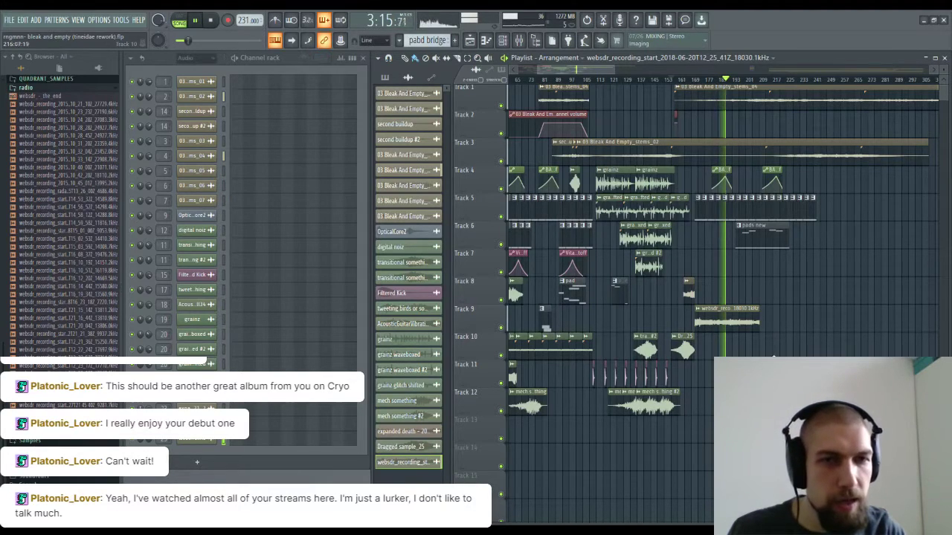
Step: Listen to the websdr layer against the bass and stems after bar 171
{"action": "scroll", "coordinate": [759, 315], "scroll_direction": "right", "scroll_amount": 1}
{"action": "scroll", "coordinate": [714, 81], "scroll_direction": "up", "scroll_amount": 8}
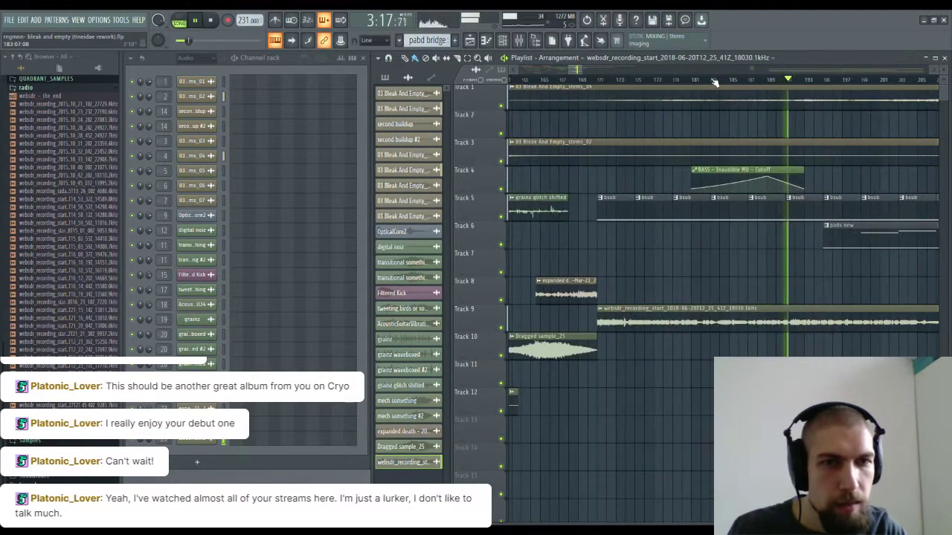
{"action": "left_click", "coordinate": [660, 81]}
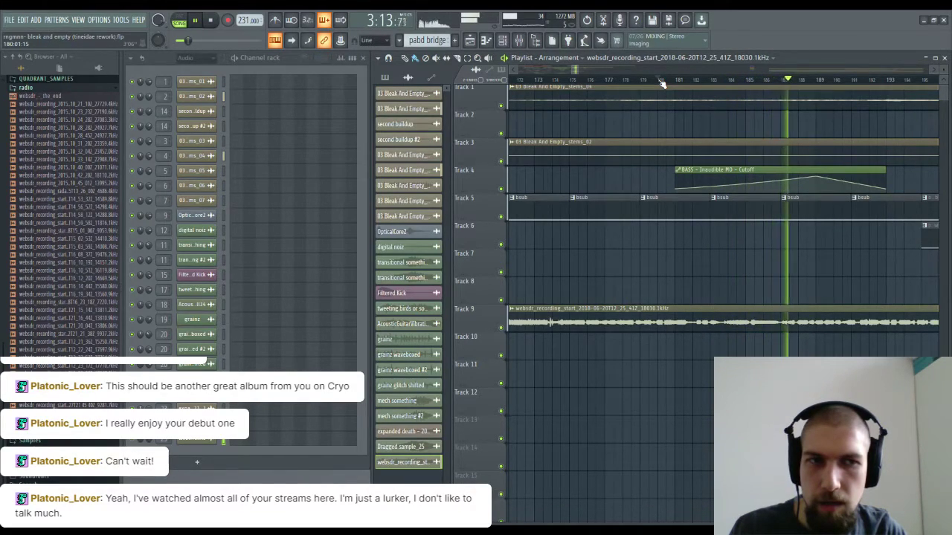
{"action": "scroll", "coordinate": [708, 84], "scroll_direction": "down", "scroll_amount": 4}
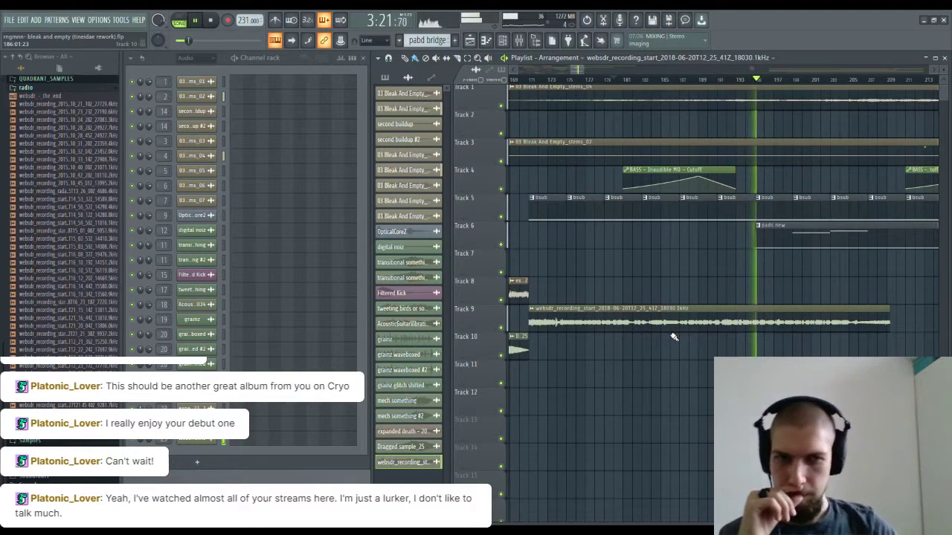
{"action": "left_click", "coordinate": [212, 20]}
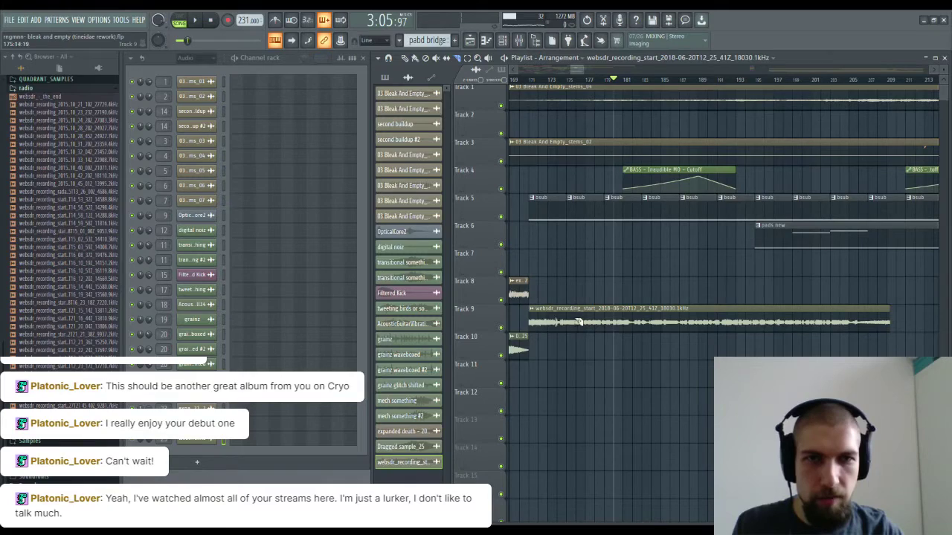
Step: Cut the websdr clip on Track 9 down to 12 bars and repeat it back to back along the track
{"action": "left_click_drag", "start_coordinate": [644, 342], "coordinate": [646, 346]}
{"action": "right_click", "coordinate": [672, 319]}
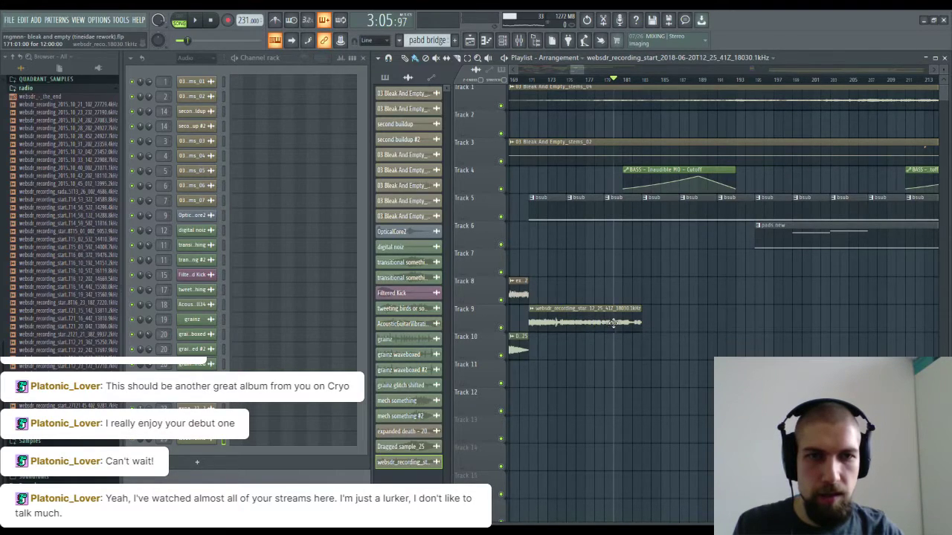
{"action": "left_click_drag", "start_coordinate": [651, 331], "coordinate": [934, 321]}
{"action": "left_click_drag", "start_coordinate": [577, 174], "coordinate": [747, 176]}
{"action": "key", "text": "space"}
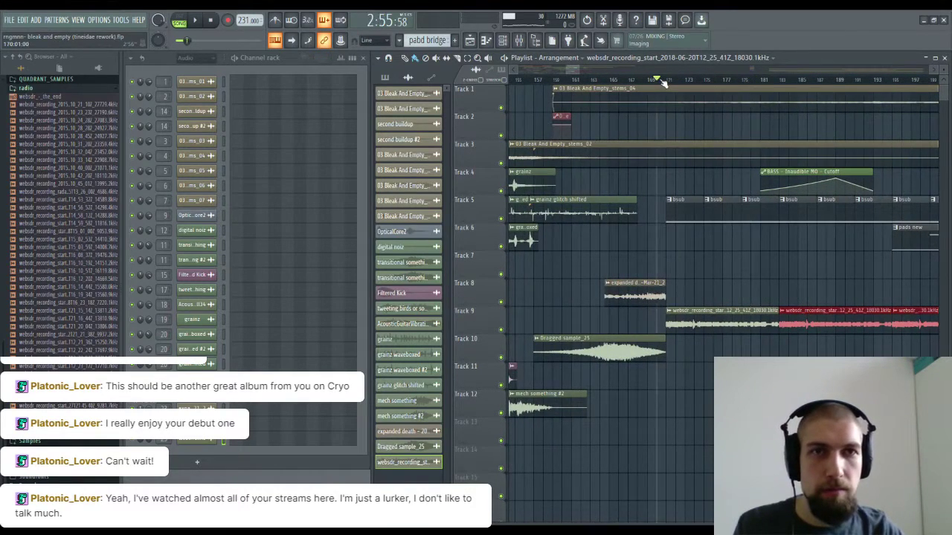
Step: Shift the websdr copies on Track 9 so the second clip starts at bar 185, leaving a two-bar gap
{"action": "left_click_drag", "start_coordinate": [883, 380], "coordinate": [689, 376]}
{"action": "left_click_drag", "start_coordinate": [643, 315], "coordinate": [663, 314]}
{"action": "left_click_drag", "start_coordinate": [731, 356], "coordinate": [703, 364]}
{"action": "right_click", "coordinate": [691, 366]}
{"action": "left_click_drag", "start_coordinate": [730, 314], "coordinate": [739, 317]}
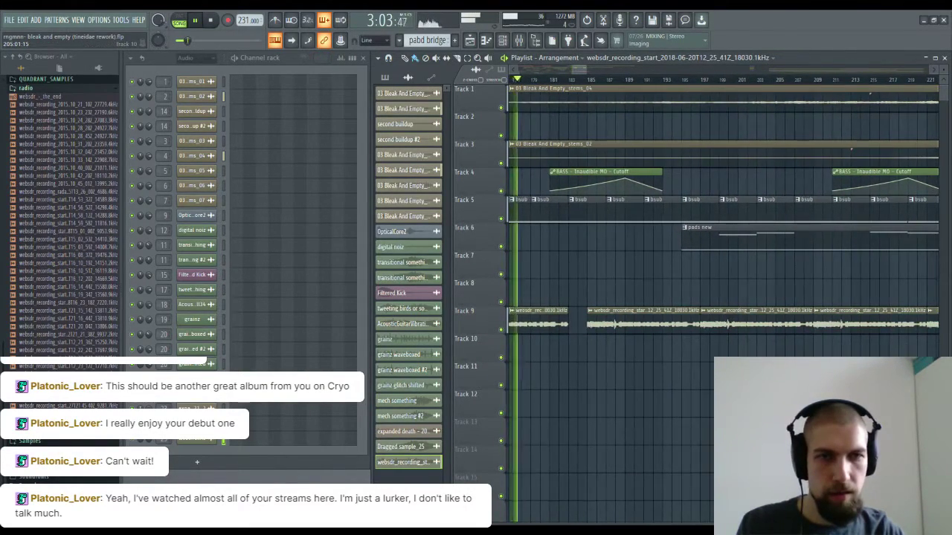
Step: Delete the surplus websdr copies at the end of Track 9 and start the third clip at bar 199
{"action": "left_click_drag", "start_coordinate": [778, 386], "coordinate": [650, 385]}
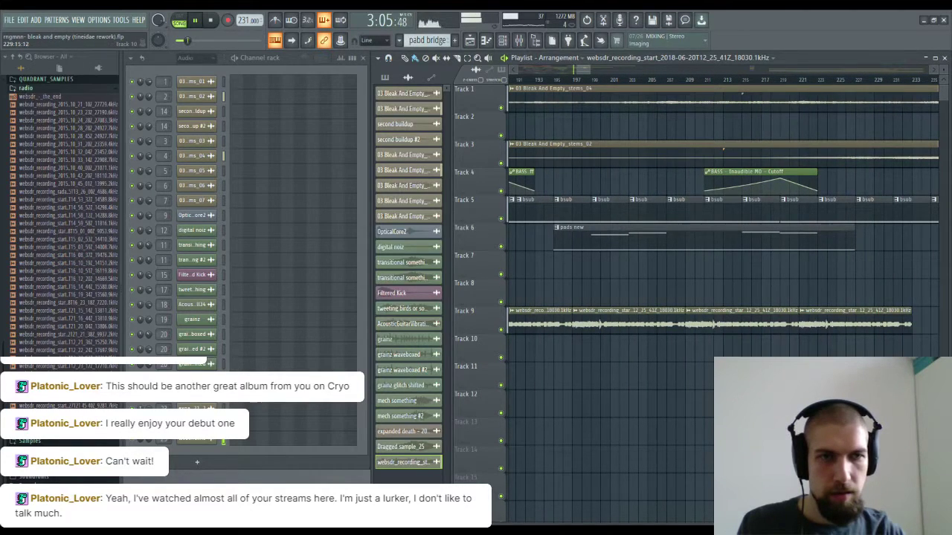
{"action": "right_click", "coordinate": [843, 336]}
{"action": "right_click", "coordinate": [768, 329]}
{"action": "left_click_drag", "start_coordinate": [646, 319], "coordinate": [665, 320]}
{"action": "left_click_drag", "start_coordinate": [613, 376], "coordinate": [791, 375]}
Step: Shorten the websdr clips on Track 9 to 11 bars each and add a fourth one at bar 213
{"action": "key", "text": "space"}
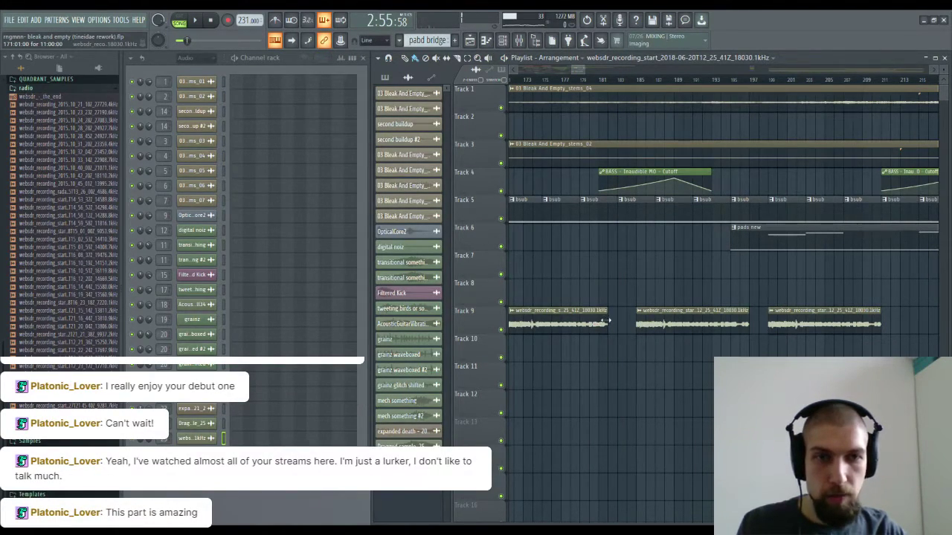
{"action": "right_click", "coordinate": [646, 319]}
{"action": "left_click", "coordinate": [638, 320]}
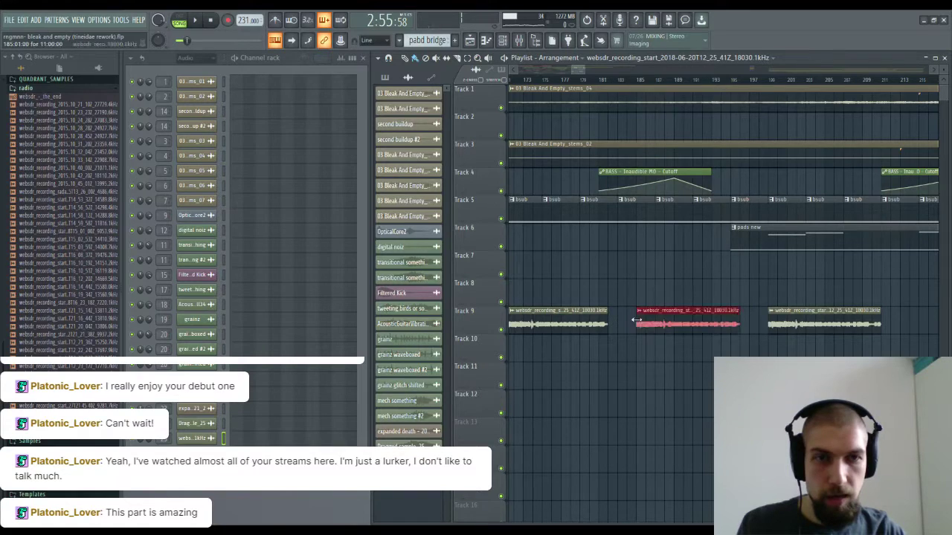
{"action": "right_click", "coordinate": [788, 325]}
{"action": "left_click", "coordinate": [768, 325]}
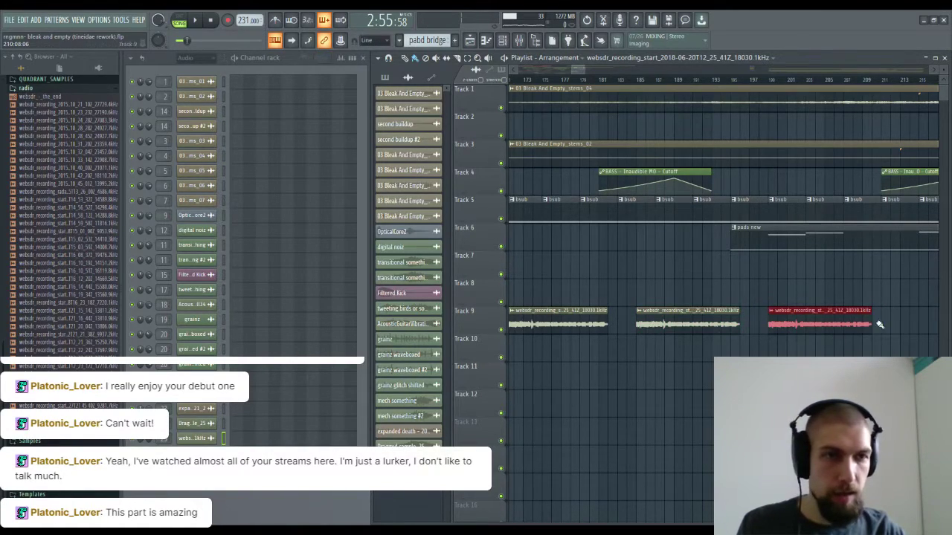
{"action": "left_click", "coordinate": [900, 323]}
{"action": "scroll", "coordinate": [612, 393], "scroll_direction": "right", "scroll_amount": 5}
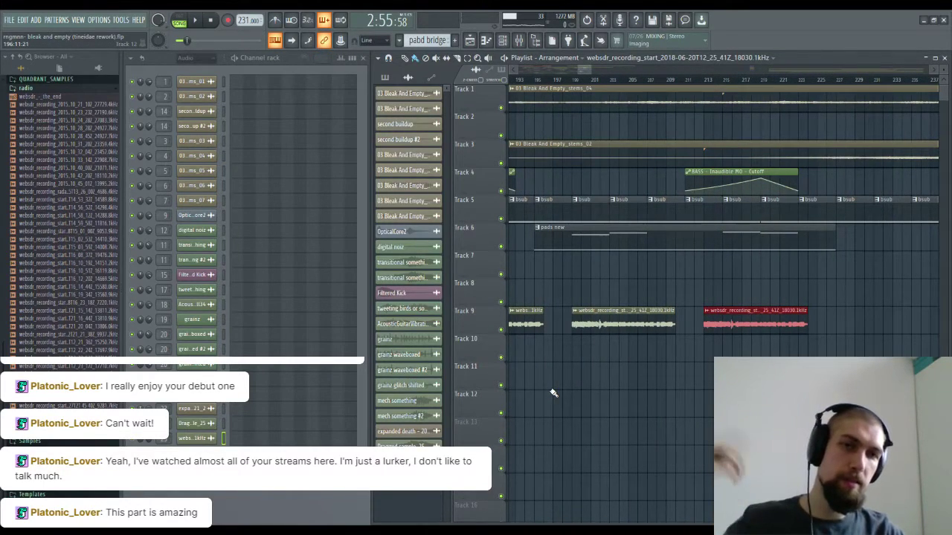
{"action": "scroll", "coordinate": [595, 397], "scroll_direction": "left", "scroll_amount": 5}
{"action": "scroll", "coordinate": [765, 276], "scroll_direction": "left", "scroll_amount": 3}
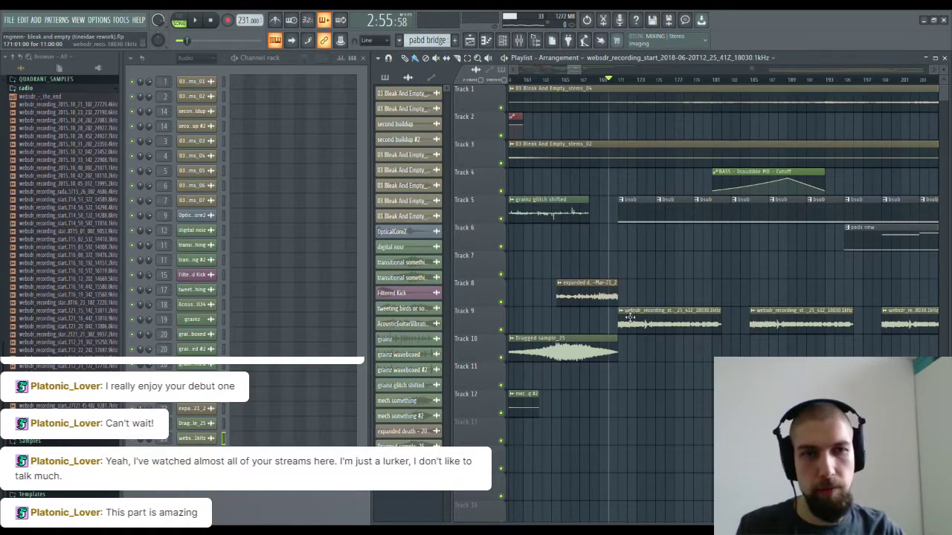
Step: Listen to the section from bar 170 with the spaced websdr clips and review the surrounding arrangement
{"action": "key", "text": "space"}
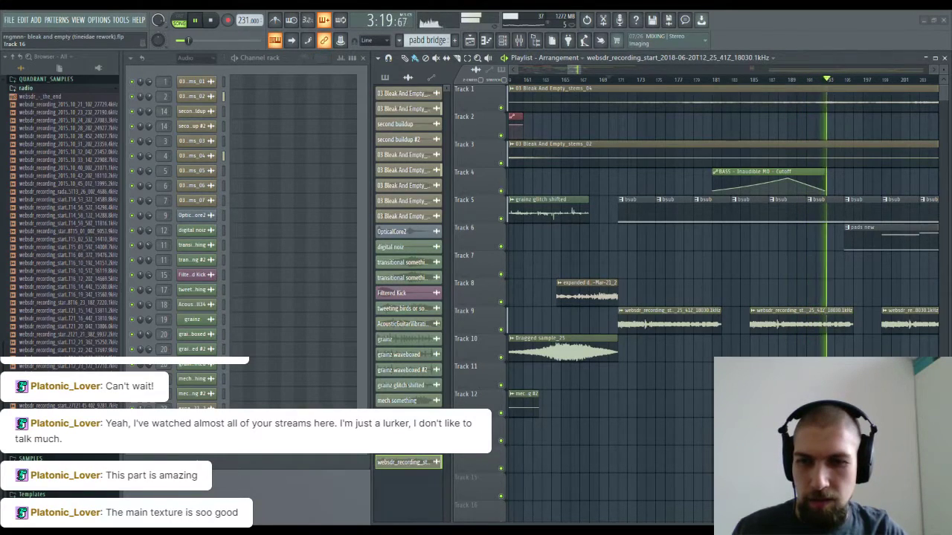
{"action": "left_click_drag", "start_coordinate": [753, 266], "coordinate": [521, 357]}
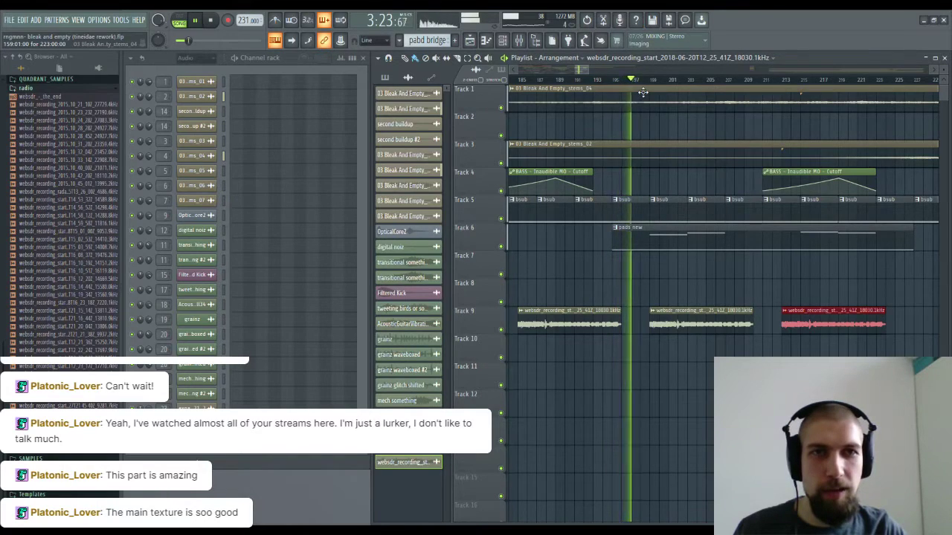
{"action": "scroll", "coordinate": [644, 81], "scroll_direction": "down", "scroll_amount": 2}
{"action": "scroll", "coordinate": [650, 84], "scroll_direction": "down", "scroll_amount": 2}
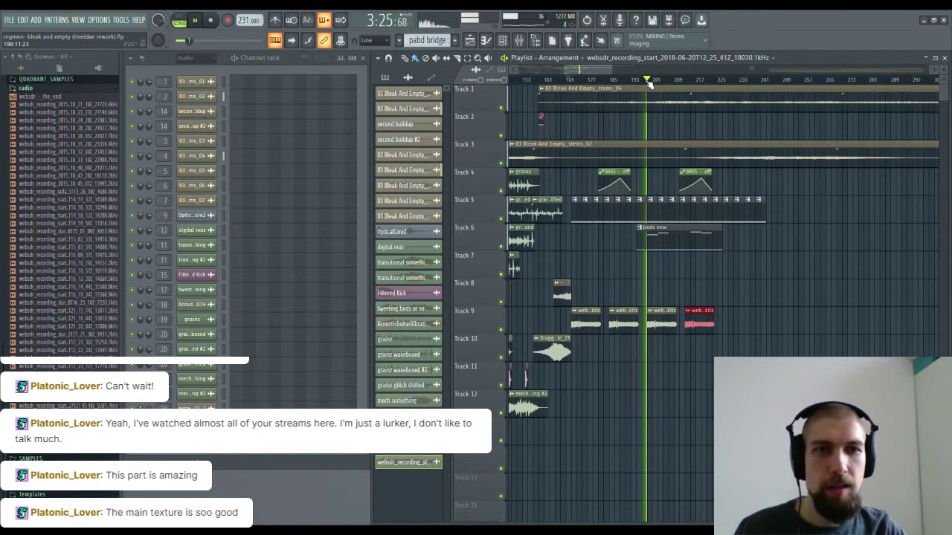
{"action": "scroll", "coordinate": [649, 84], "scroll_direction": "up", "scroll_amount": 6}
{"action": "scroll", "coordinate": [649, 84], "scroll_direction": "down", "scroll_amount": 4}
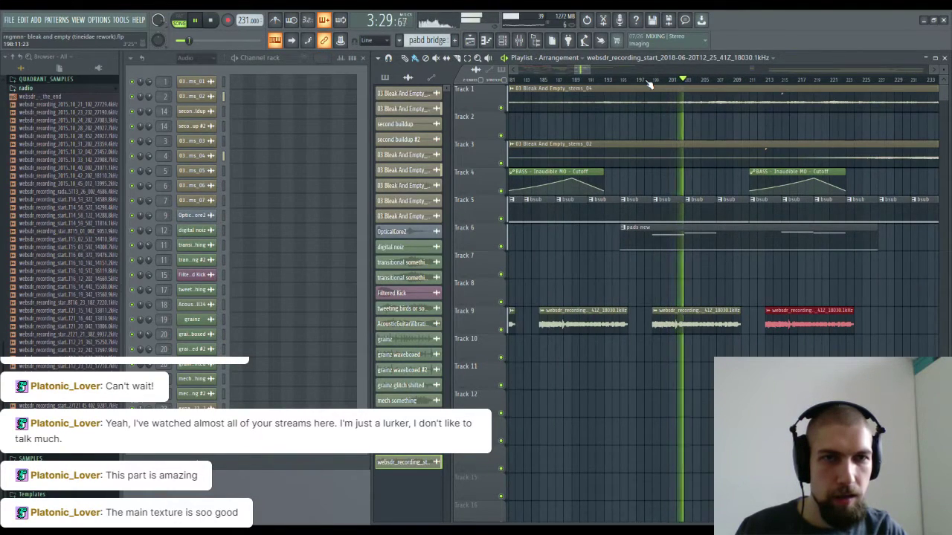
{"action": "scroll", "coordinate": [650, 84], "scroll_direction": "down", "scroll_amount": 3}
{"action": "scroll", "coordinate": [649, 84], "scroll_direction": "down", "scroll_amount": 4}
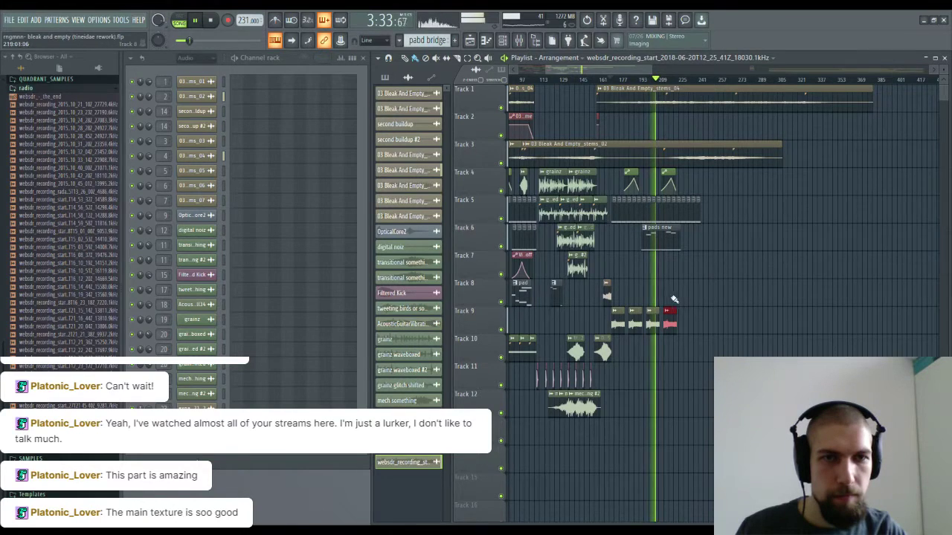
{"action": "left_click_drag", "start_coordinate": [704, 272], "coordinate": [798, 276]}
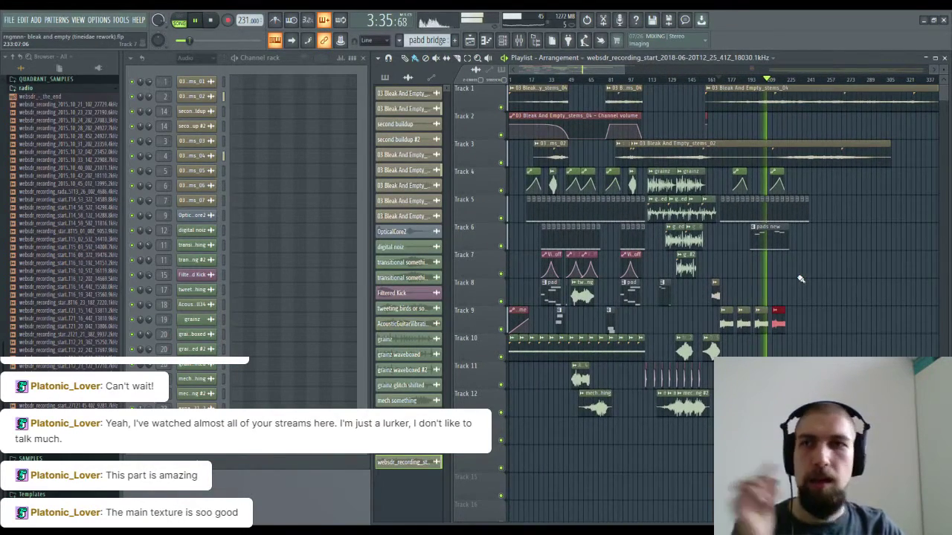
{"action": "left_click", "coordinate": [212, 21]}
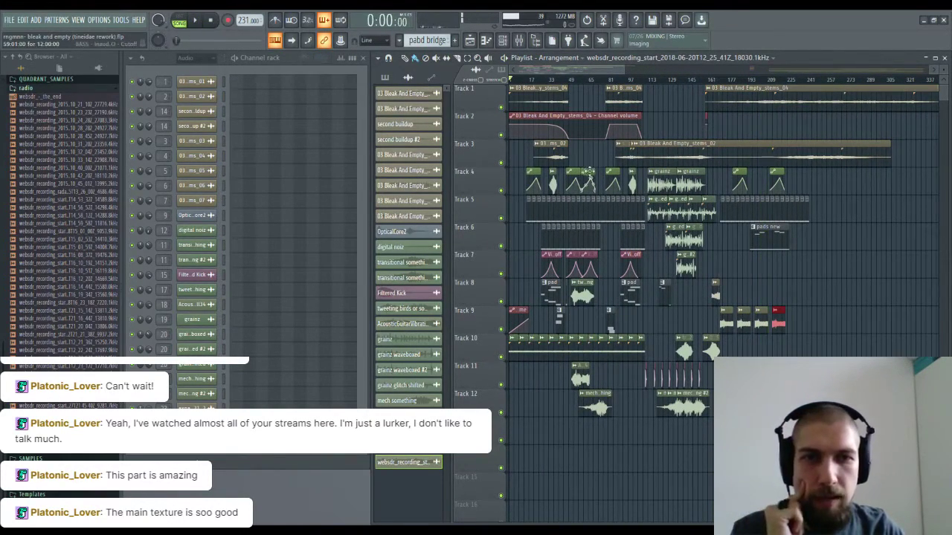
Step: Copy the noisz, Vital Filter 1 Cutoff and pad clips starting at bar 27 and place them on Tracks 10 to 12 at bar 199
{"action": "scroll", "coordinate": [576, 83], "scroll_direction": "up", "scroll_amount": 4}
{"action": "left_click_drag", "start_coordinate": [704, 295], "coordinate": [830, 256]}
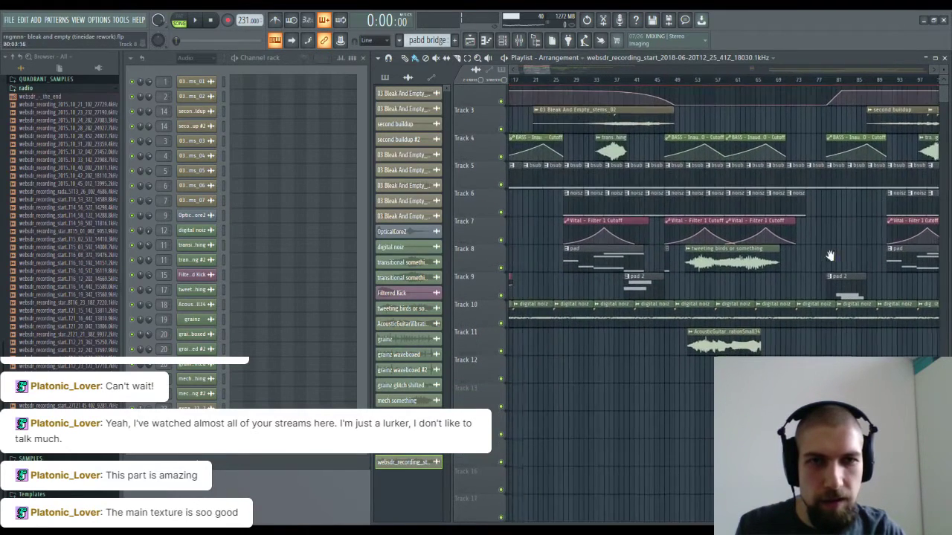
{"action": "left_click", "coordinate": [578, 258]}
{"action": "left_click_drag", "start_coordinate": [556, 209], "coordinate": [646, 262]}
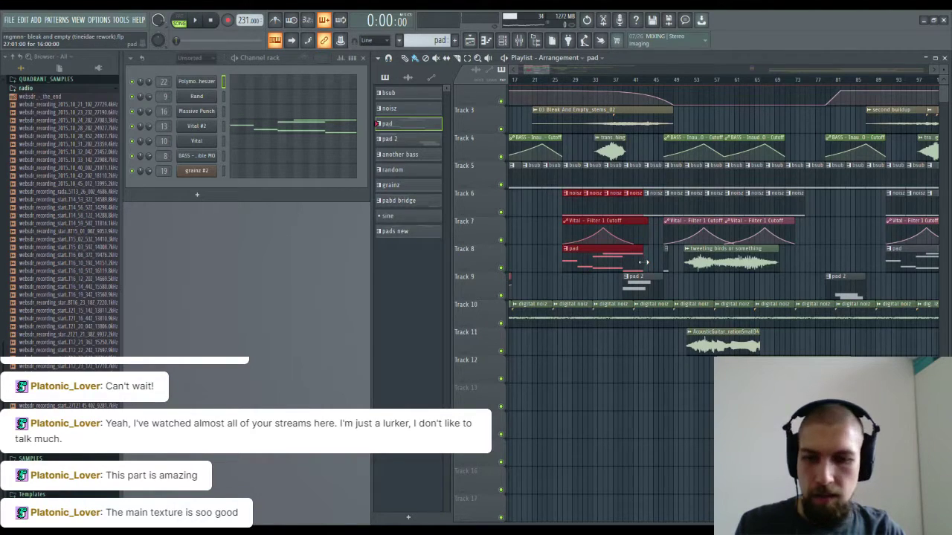
{"action": "left_click_drag", "start_coordinate": [865, 348], "coordinate": [487, 357]}
{"action": "left_click_drag", "start_coordinate": [818, 293], "coordinate": [431, 333]}
{"action": "left_click_drag", "start_coordinate": [570, 303], "coordinate": [588, 303]}
{"action": "key", "text": "ctrl+v"}
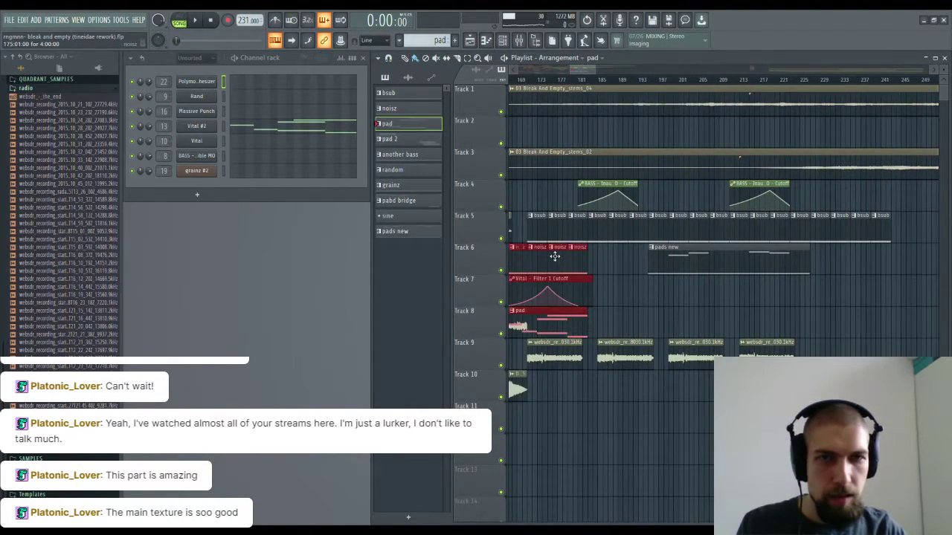
{"action": "left_click_drag", "start_coordinate": [680, 405], "coordinate": [714, 405]}
{"action": "left_click_drag", "start_coordinate": [609, 258], "coordinate": [741, 384]}
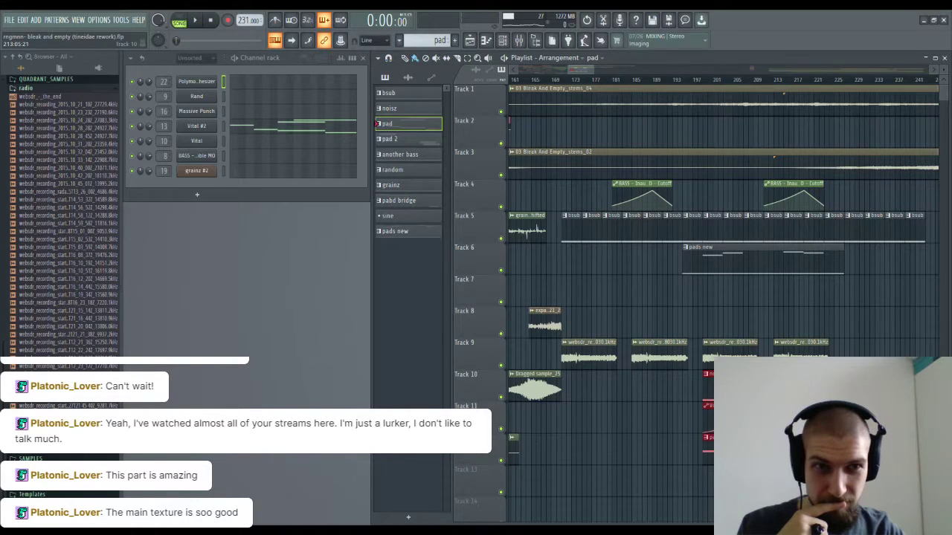
Step: Listen to the transition into bar 171 and the start of the websdr section
{"action": "left_click", "coordinate": [772, 377]}
{"action": "scroll", "coordinate": [708, 85], "scroll_direction": "up", "scroll_amount": 3}
{"action": "scroll", "coordinate": [708, 86], "scroll_direction": "down", "scroll_amount": 5}
{"action": "key", "text": "space"}
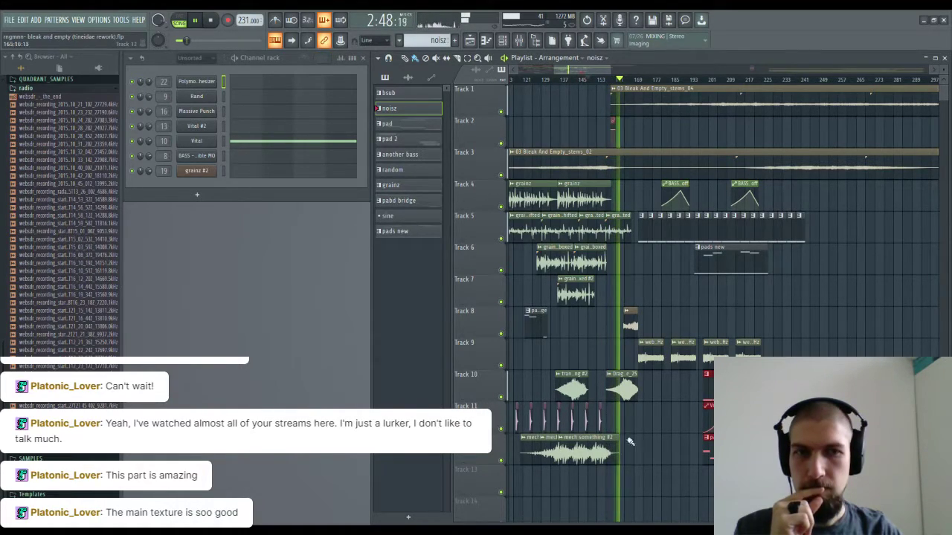
{"action": "scroll", "coordinate": [625, 444], "scroll_direction": "right", "scroll_amount": 3}
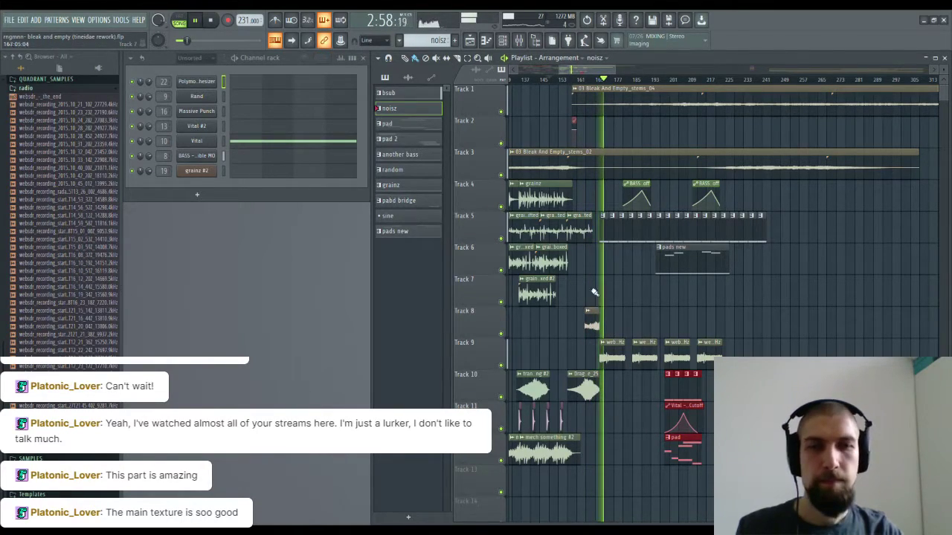
{"action": "scroll", "coordinate": [599, 79], "scroll_direction": "up", "scroll_amount": 5}
{"action": "scroll", "coordinate": [599, 79], "scroll_direction": "up", "scroll_amount": 2}
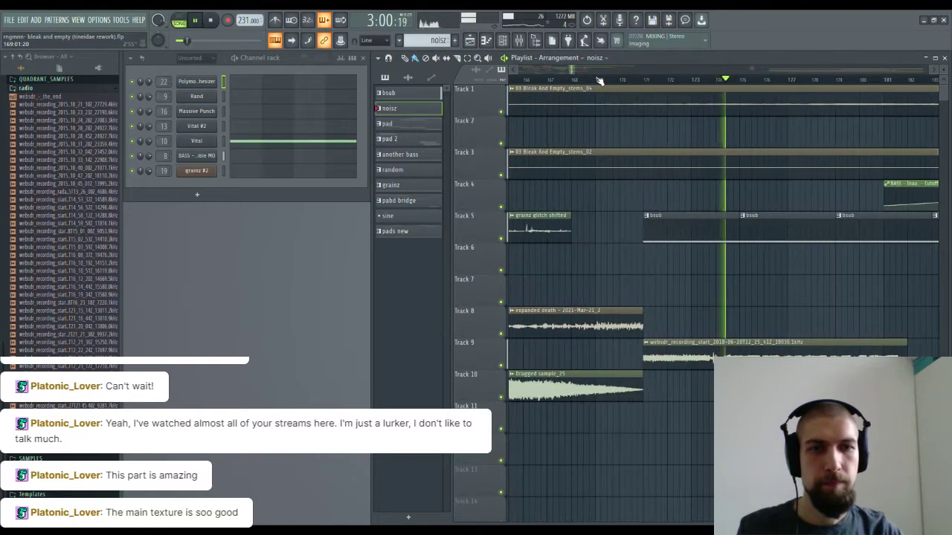
{"action": "key", "text": "space"}
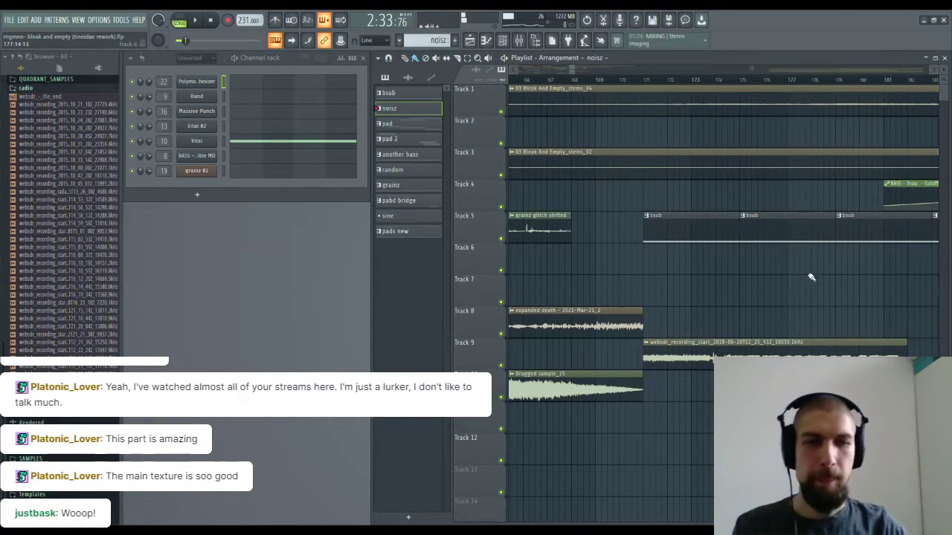
Step: Create a channel volume automation clip for the websdr recording, spanning roughly bars 171 to 174
{"action": "double_click", "coordinate": [674, 362]}
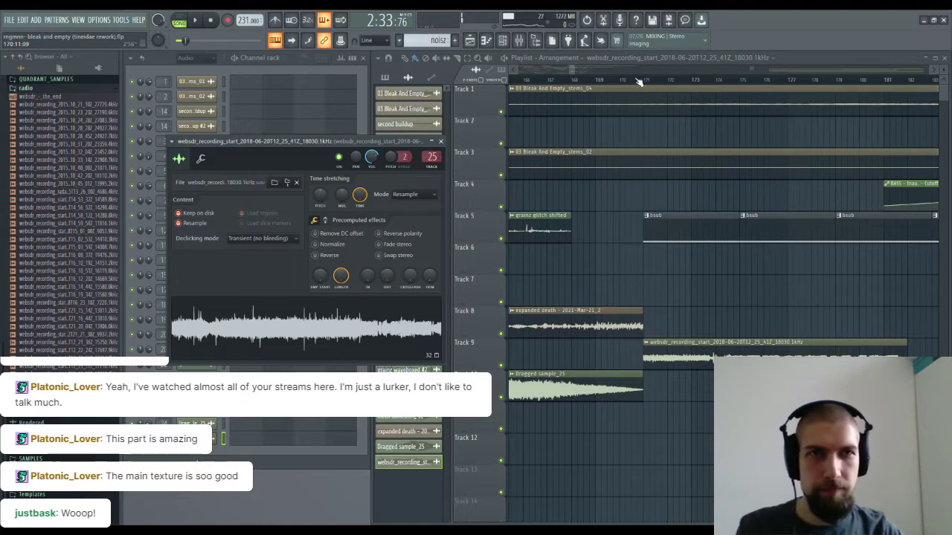
{"action": "left_click_drag", "start_coordinate": [644, 80], "coordinate": [720, 80]}
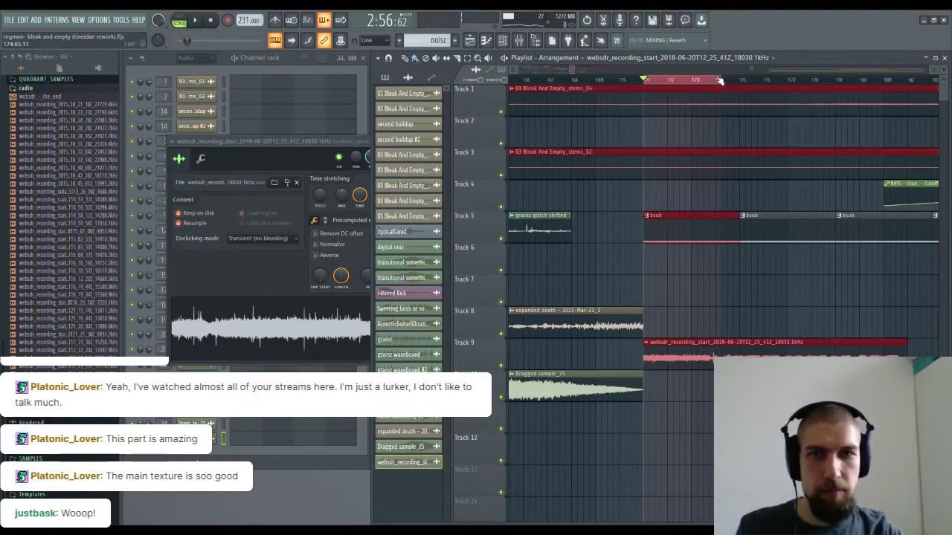
{"action": "left_click", "coordinate": [337, 141]}
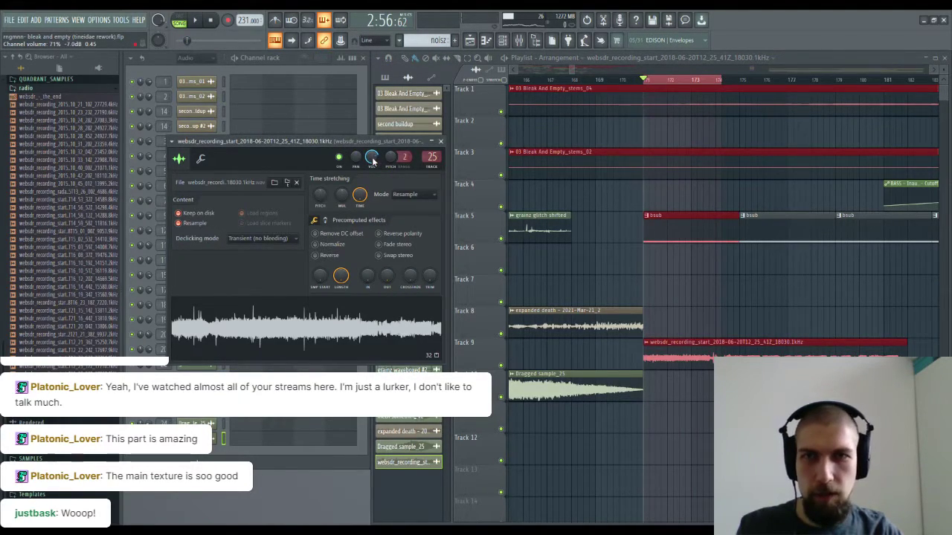
{"action": "left_click", "coordinate": [402, 238]}
{"action": "left_click", "coordinate": [441, 141]}
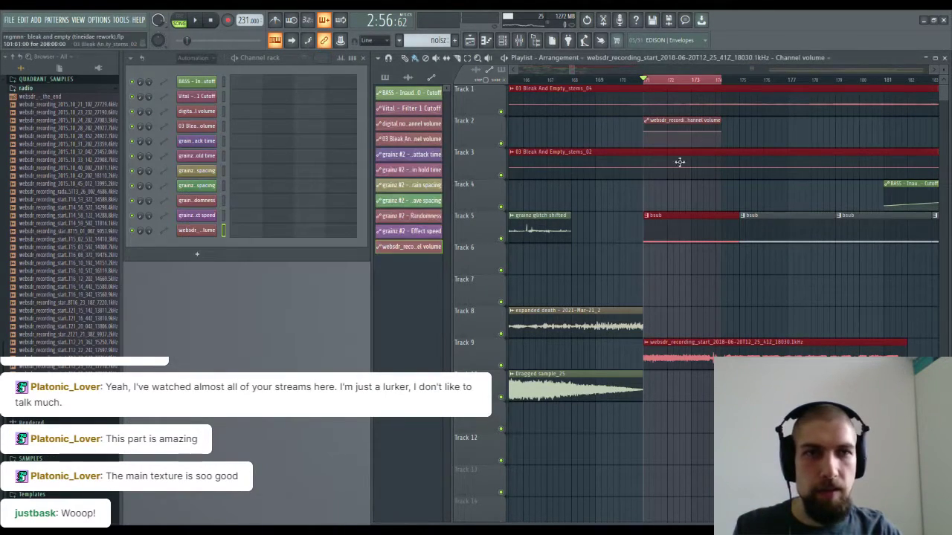
Step: Shape the websdr volume automation into a half-bar fade-in from silence at bar 171 and listen to the transition
{"action": "left_click", "coordinate": [721, 132]}
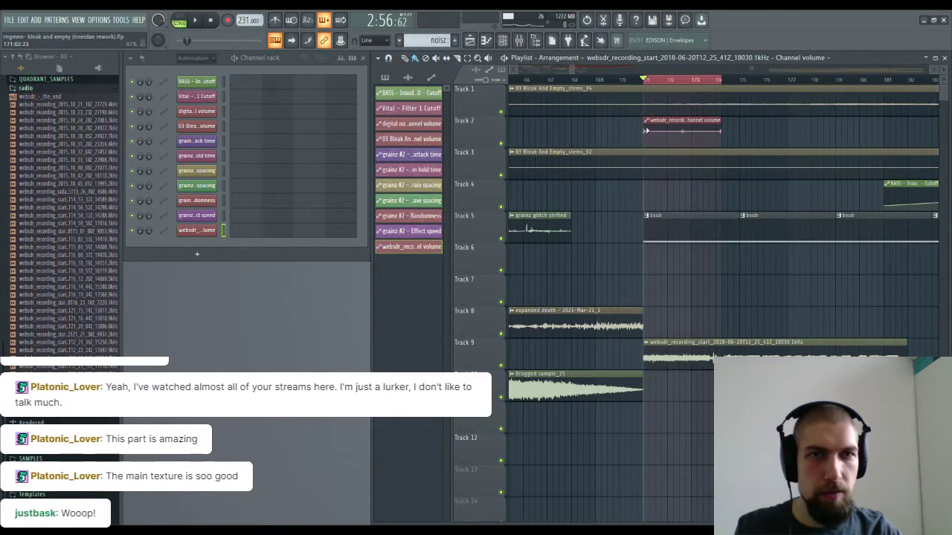
{"action": "left_click_drag", "start_coordinate": [722, 132], "coordinate": [651, 130]}
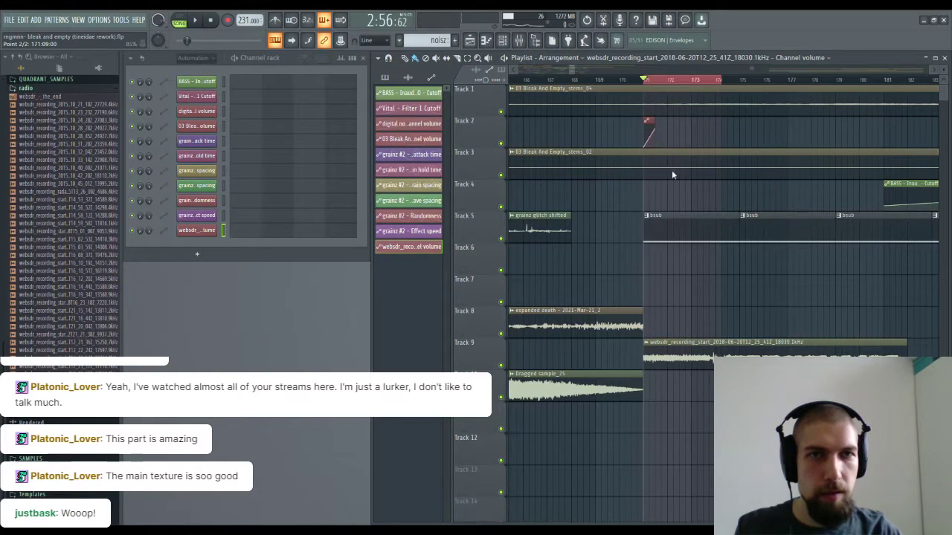
{"action": "left_click", "coordinate": [592, 80]}
{"action": "key", "text": "space"}
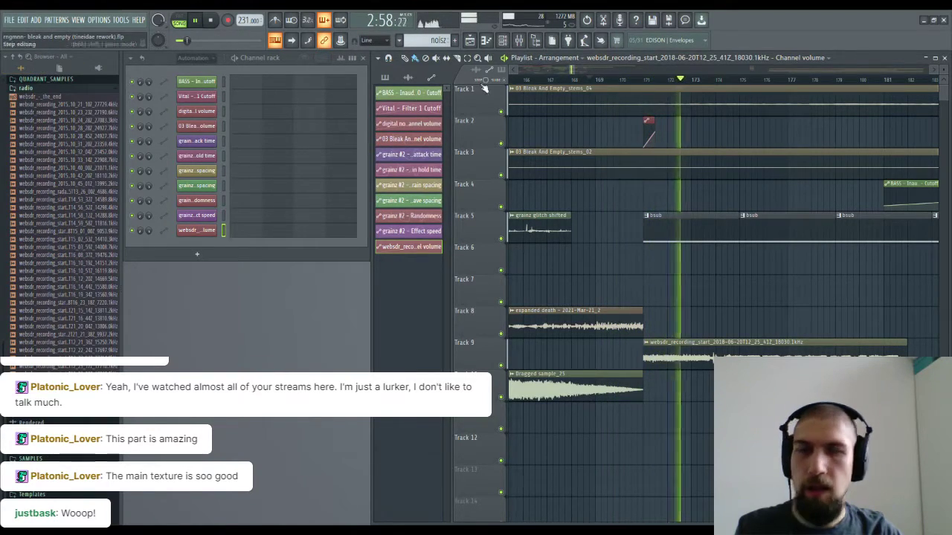
{"action": "scroll", "coordinate": [718, 80], "scroll_direction": "down", "scroll_amount": 2}
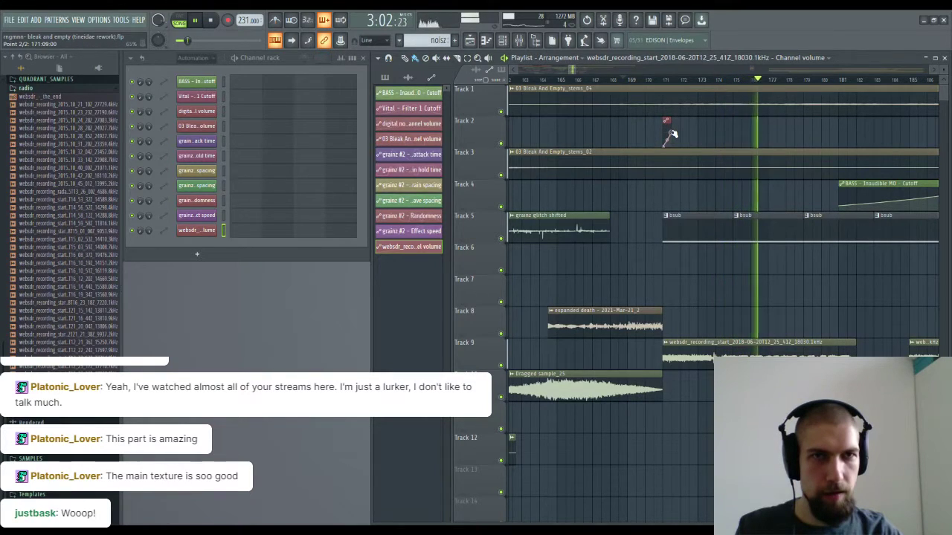
{"action": "left_click", "coordinate": [656, 80]}
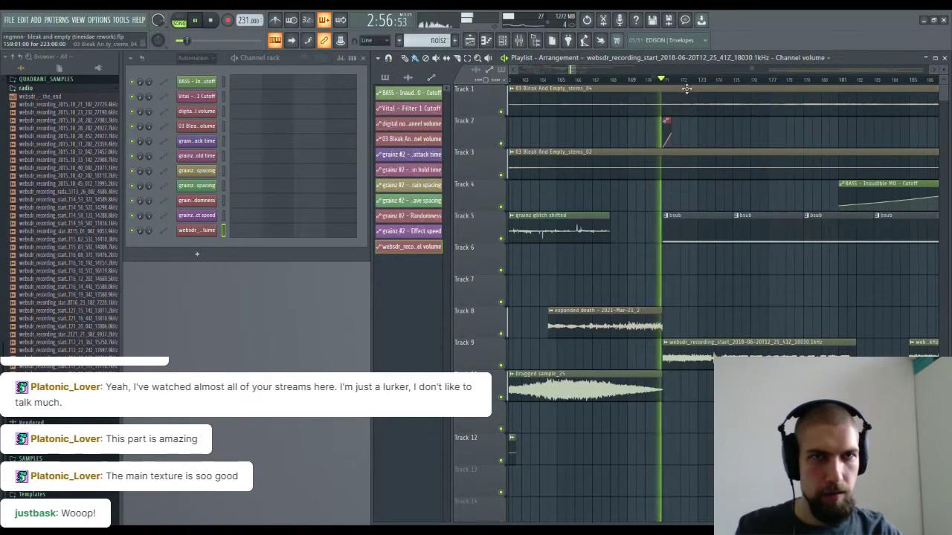
{"action": "key", "text": "space"}
Step: Load Fruity Parametric EQ 2 in the first effect slot of the websdr recording's mixer track 25
{"action": "double_click", "coordinate": [718, 342]}
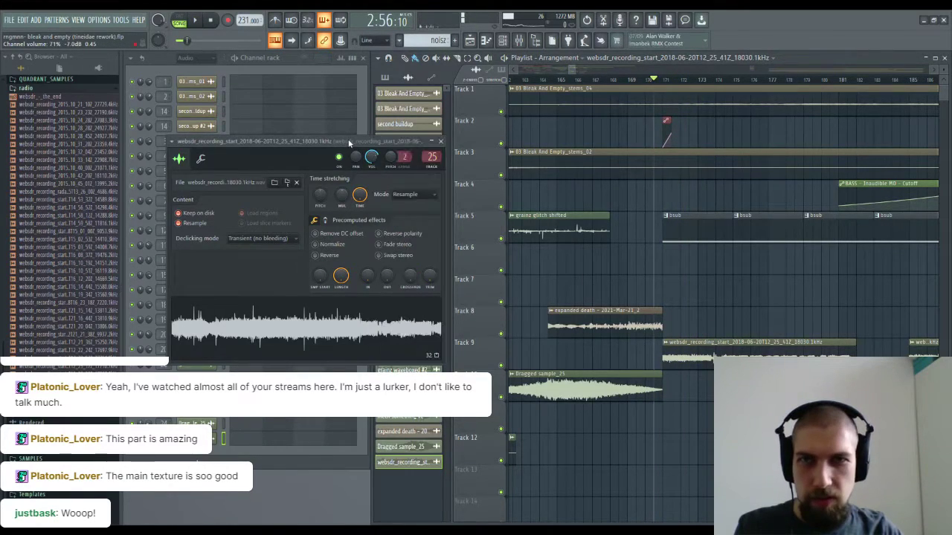
{"action": "left_click", "coordinate": [445, 143]}
{"action": "left_click", "coordinate": [525, 42]}
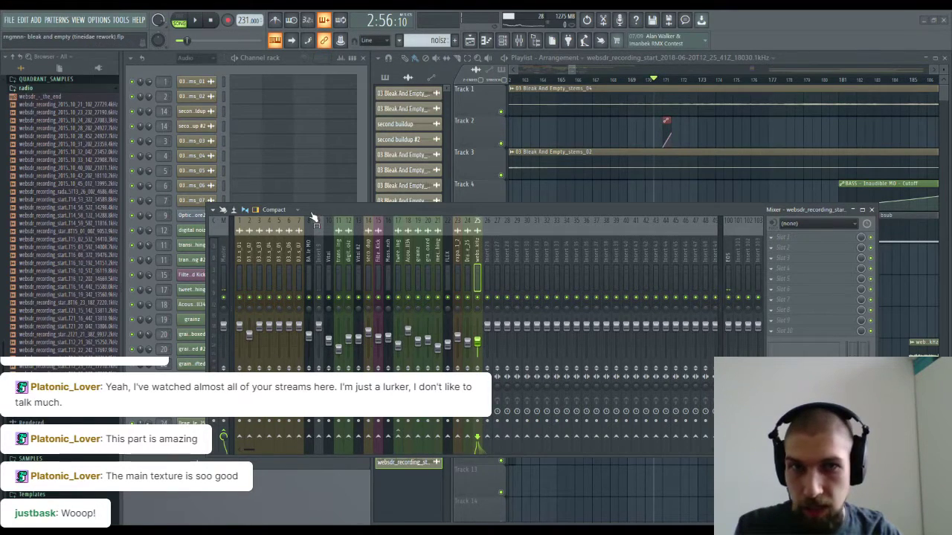
{"action": "left_click_drag", "start_coordinate": [780, 239], "coordinate": [786, 239]}
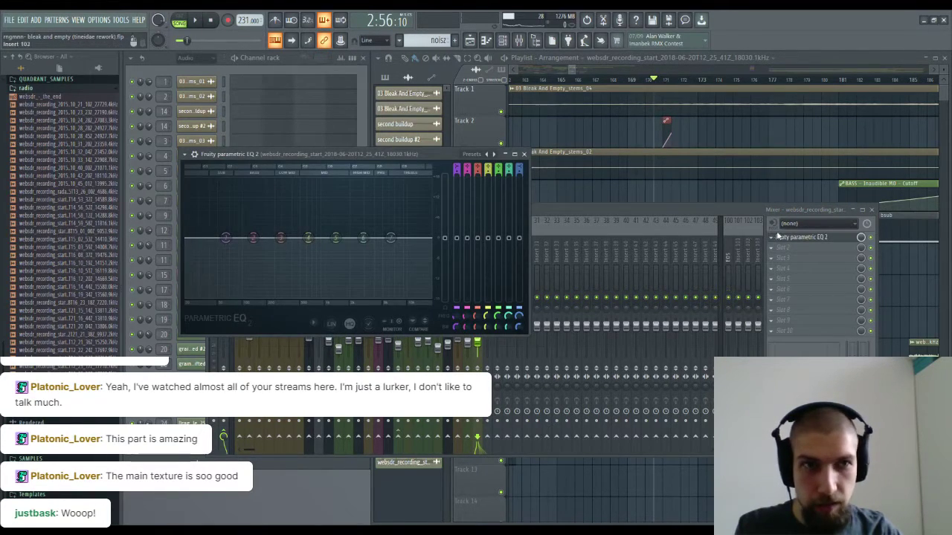
{"action": "left_click", "coordinate": [872, 212]}
Step: While playing the section, boost EQ band 3 by about 7.5 dB in the low mids and cut band 4 to -4.5 dB near 1021 Hz
{"action": "key", "text": "space"}
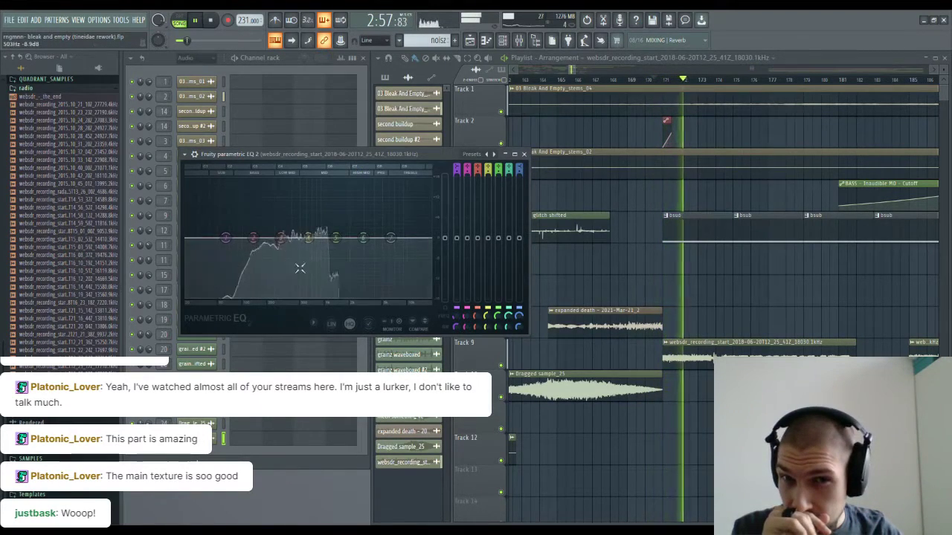
{"action": "left_click_drag", "start_coordinate": [308, 238], "coordinate": [290, 216]}
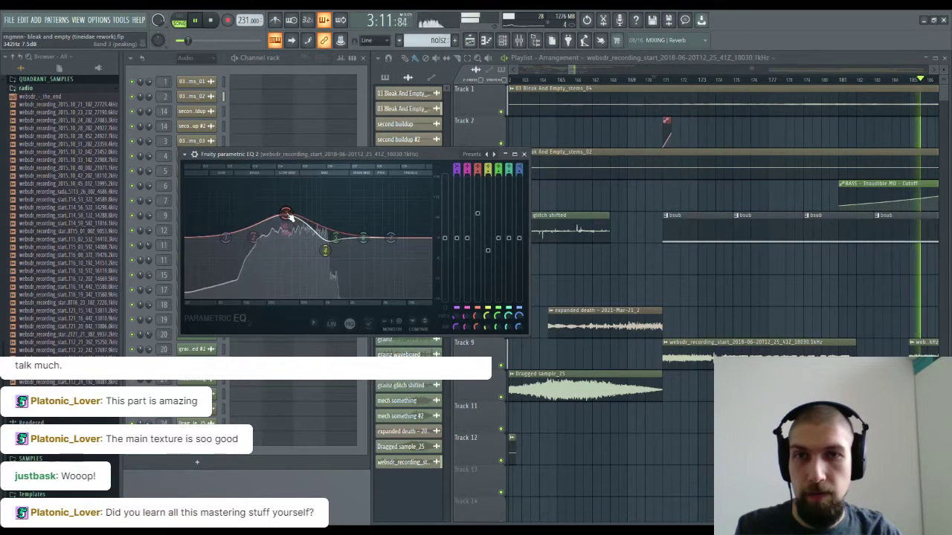
{"action": "left_click_drag", "start_coordinate": [326, 251], "coordinate": [325, 253]}
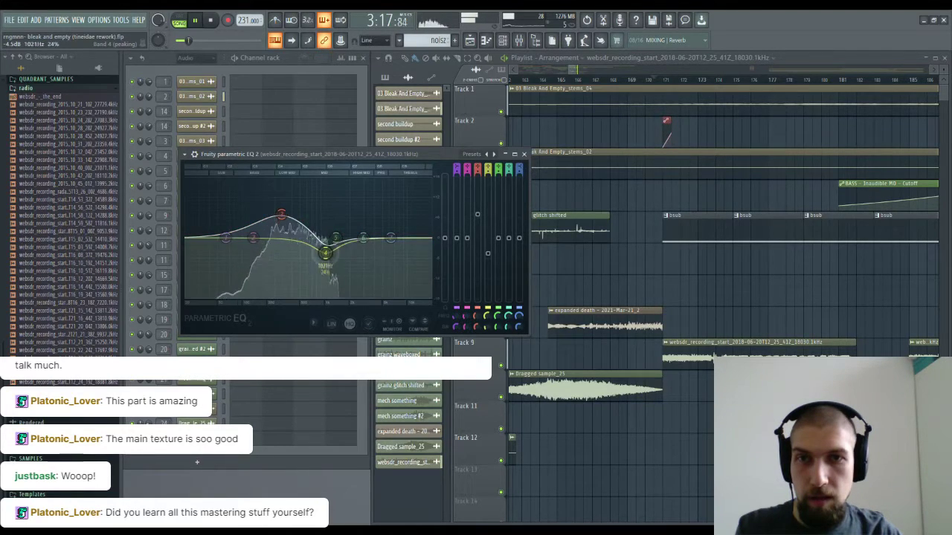
{"action": "left_click", "coordinate": [524, 154]}
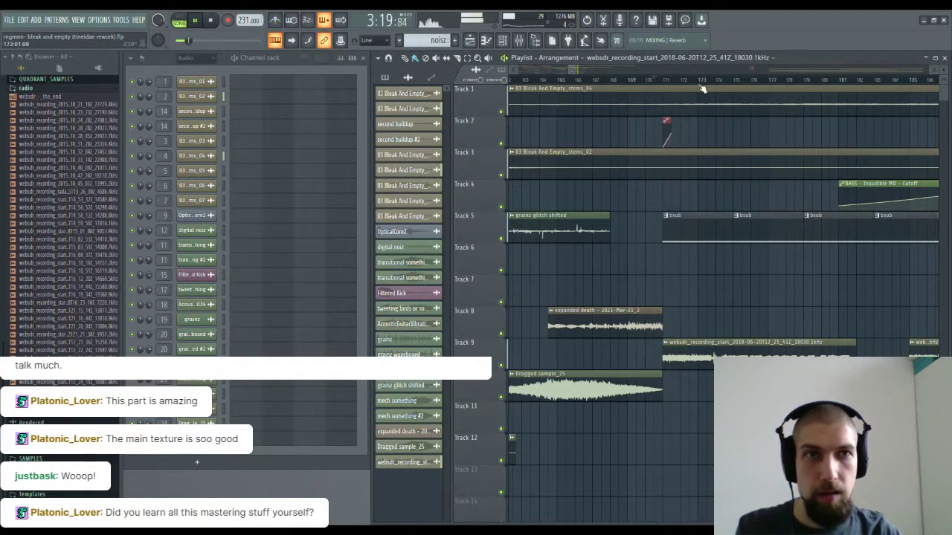
Step: Listen on past the first websdr clips and examine the arrangement that follows bar 171
{"action": "scroll", "coordinate": [698, 84], "scroll_direction": "down", "scroll_amount": 6}
{"action": "left_click_drag", "start_coordinate": [811, 296], "coordinate": [682, 315]}
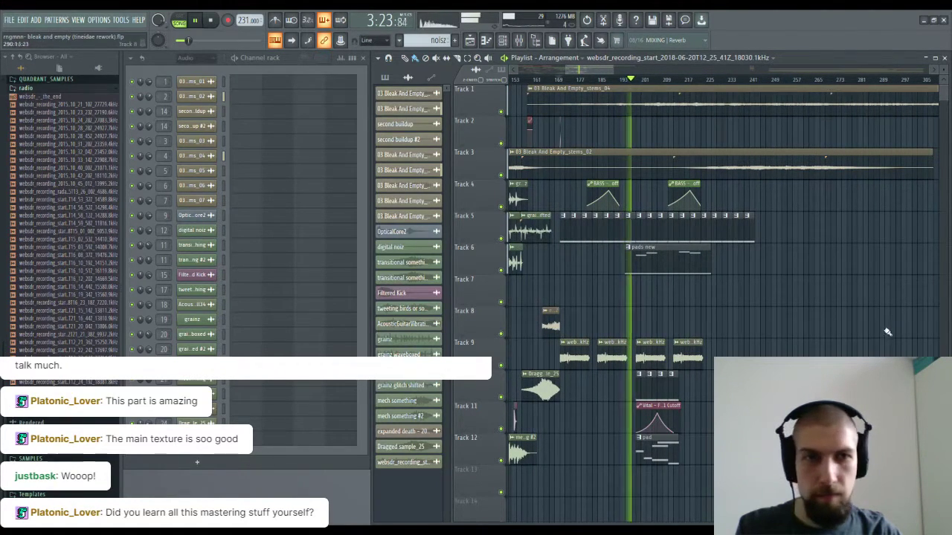
{"action": "left_click_drag", "start_coordinate": [789, 337], "coordinate": [753, 317]}
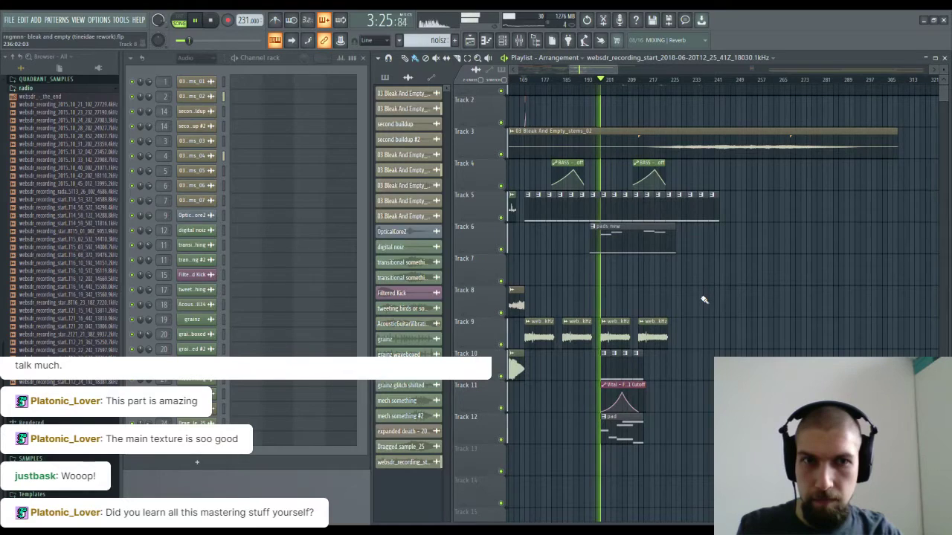
{"action": "scroll", "coordinate": [610, 305], "scroll_direction": "up", "scroll_amount": 3}
{"action": "left_click_drag", "start_coordinate": [636, 70], "coordinate": [587, 70]}
{"action": "left_click_drag", "start_coordinate": [659, 289], "coordinate": [667, 290]}
{"action": "left_click_drag", "start_coordinate": [620, 270], "coordinate": [671, 288]}
{"action": "key", "text": "space"}
Step: Move the websdr fade-in automation to Track 8 and copy it to the start of each following websdr clip, through bar 213
{"action": "scroll", "coordinate": [584, 82], "scroll_direction": "up", "scroll_amount": 1}
{"action": "scroll", "coordinate": [585, 82], "scroll_direction": "up", "scroll_amount": 4}
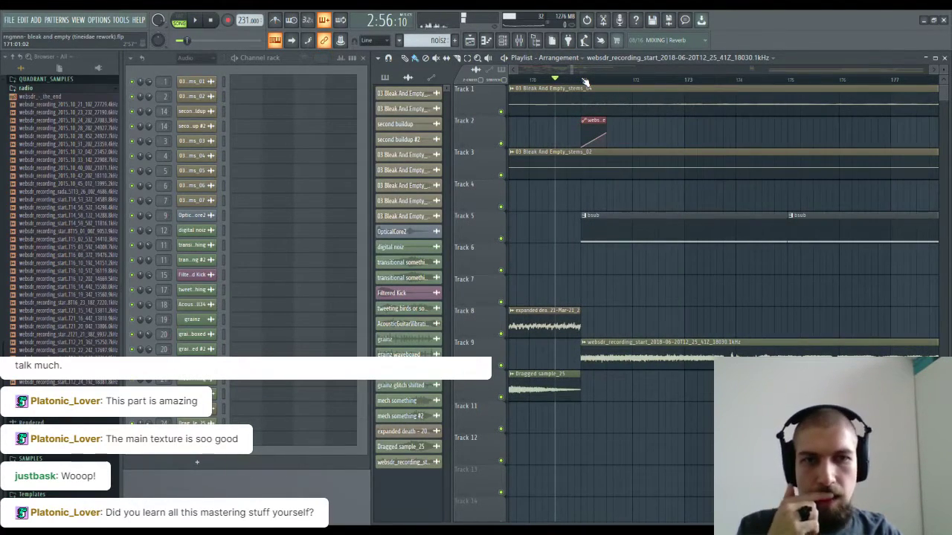
{"action": "left_click", "coordinate": [596, 121]}
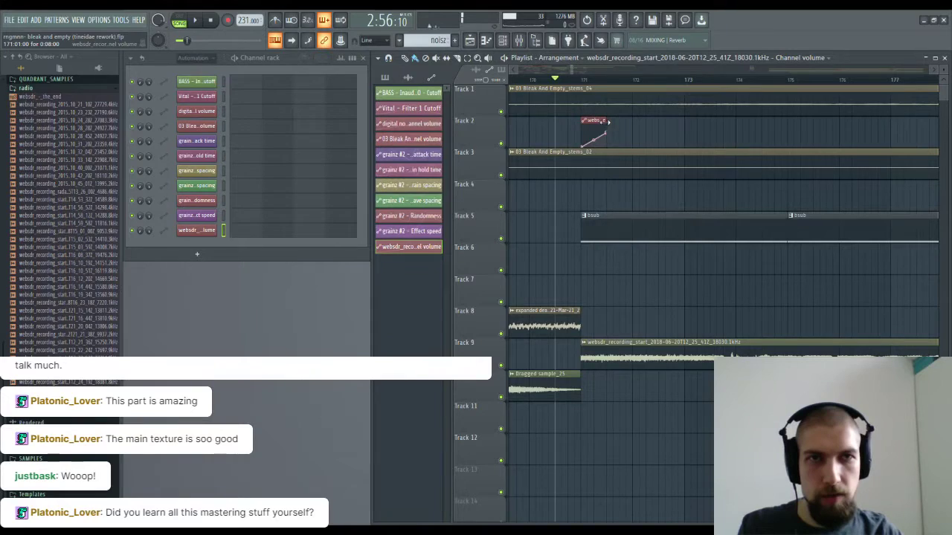
{"action": "left_click_drag", "start_coordinate": [590, 121], "coordinate": [592, 329]}
{"action": "scroll", "coordinate": [680, 85], "scroll_direction": "down", "scroll_amount": 2}
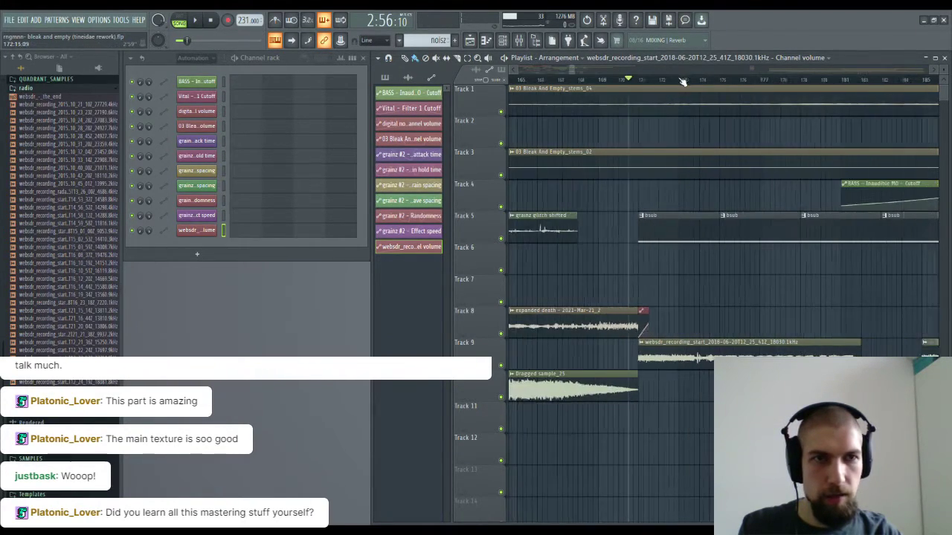
{"action": "left_click_drag", "start_coordinate": [778, 299], "coordinate": [455, 270]}
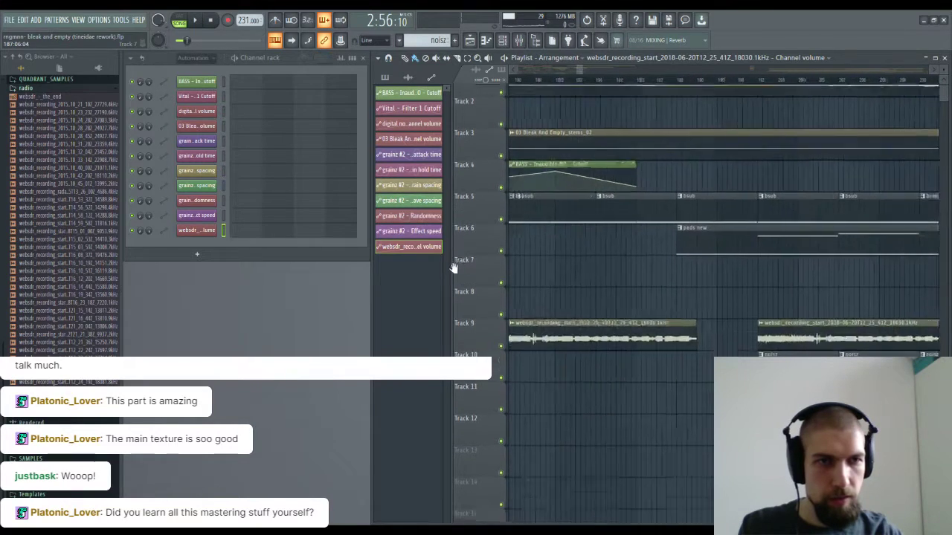
{"action": "left_click_drag", "start_coordinate": [839, 272], "coordinate": [425, 286]}
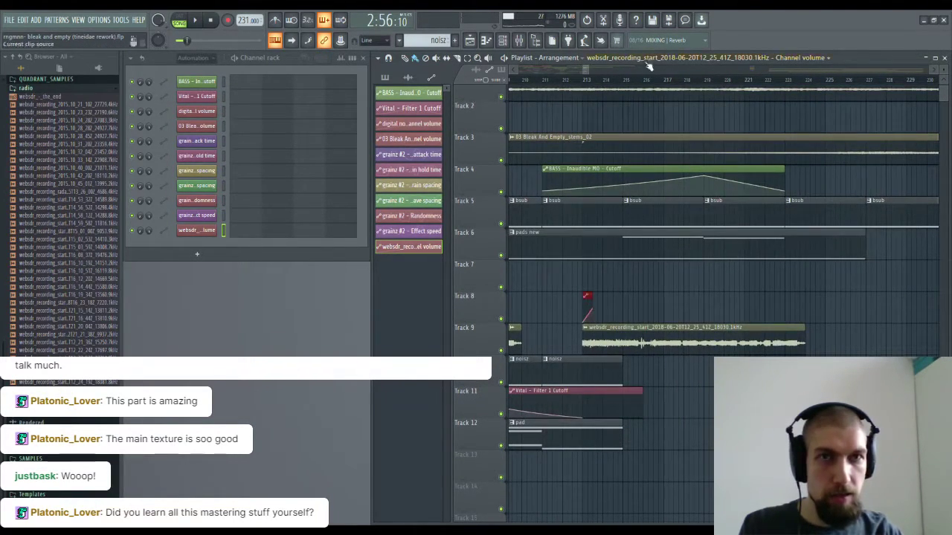
Step: Play the whole rework from the beginning and follow the arrangement into the grainz section
{"action": "scroll", "coordinate": [650, 84], "scroll_direction": "down", "scroll_amount": 5}
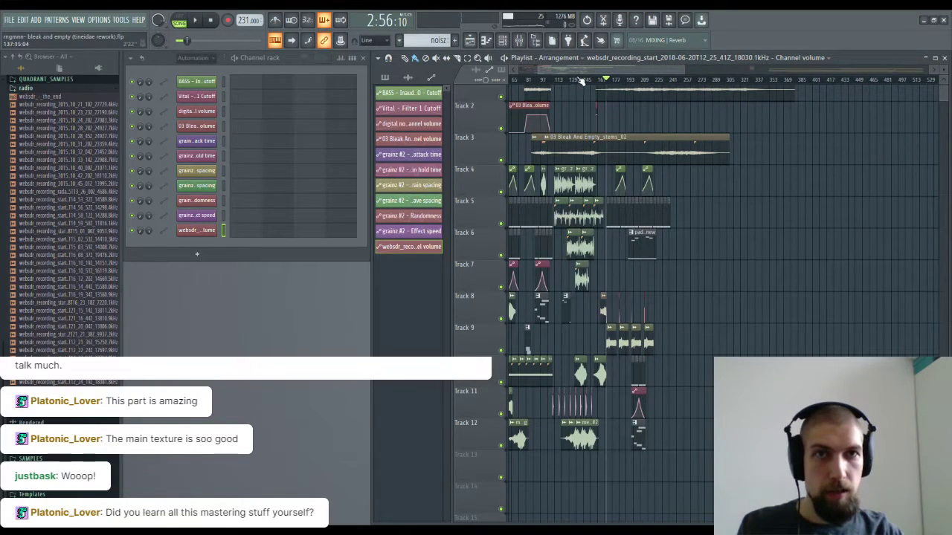
{"action": "left_click_drag", "start_coordinate": [579, 102], "coordinate": [777, 127]}
{"action": "left_click", "coordinate": [211, 23]}
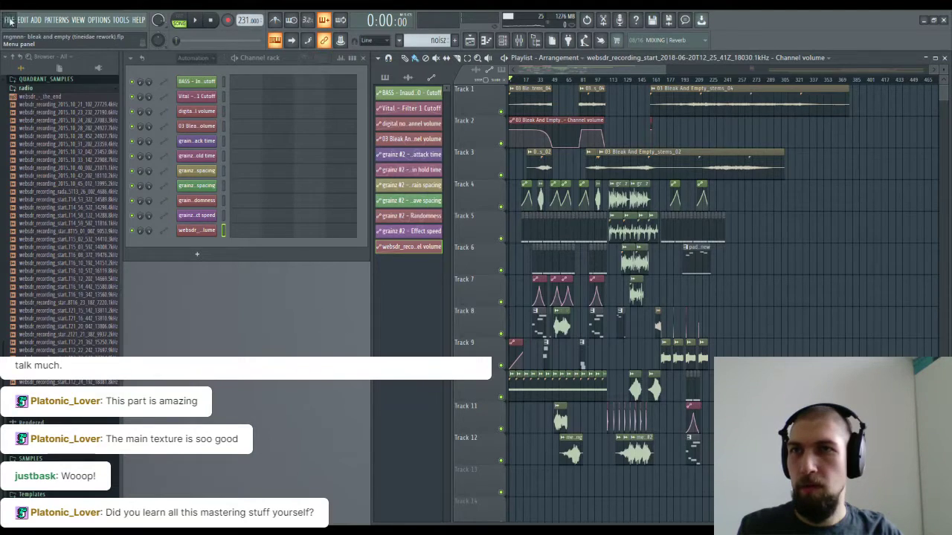
{"action": "left_click", "coordinate": [195, 22]}
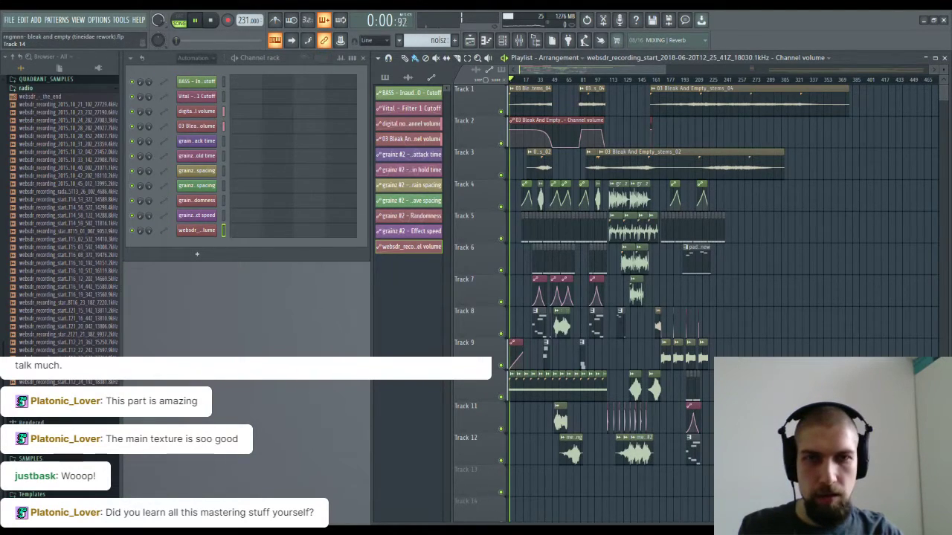
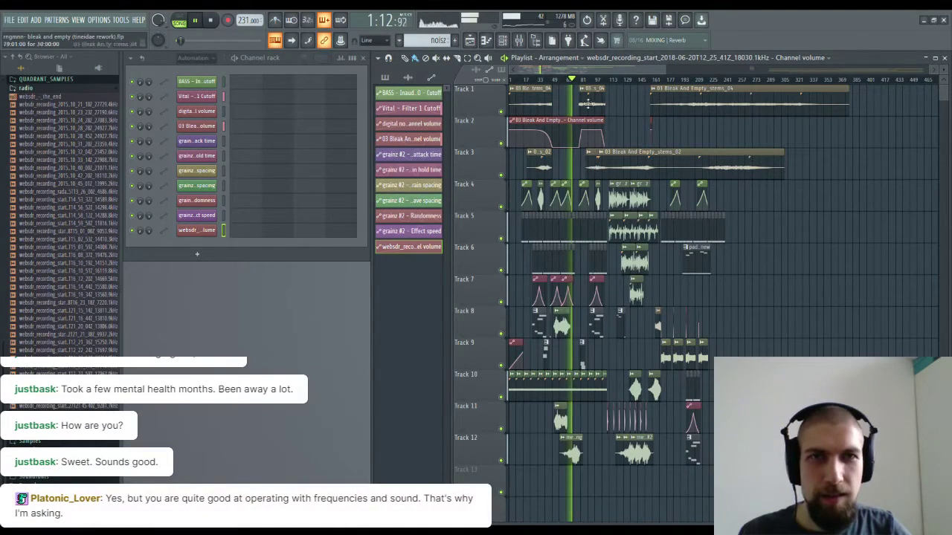
{"action": "scroll", "coordinate": [576, 88], "scroll_direction": "up", "scroll_amount": 5}
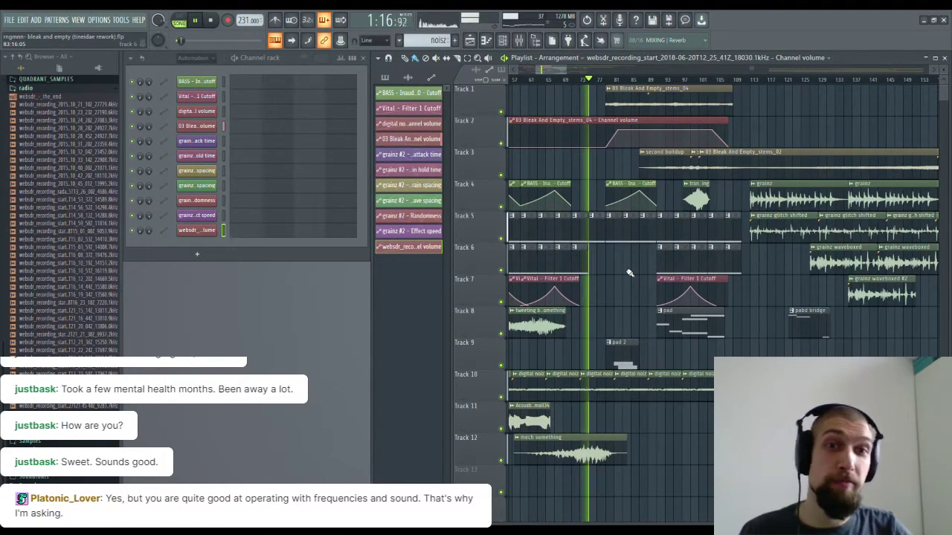
{"action": "left_click_drag", "start_coordinate": [626, 270], "coordinate": [586, 276]}
{"action": "left_click_drag", "start_coordinate": [708, 293], "coordinate": [679, 277]}
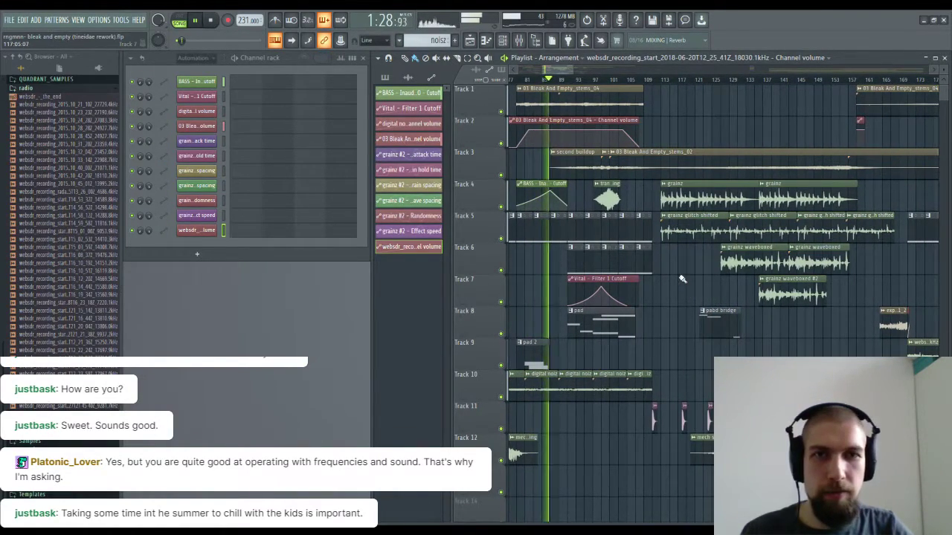
{"action": "scroll", "coordinate": [679, 276], "scroll_direction": "down", "scroll_amount": 2}
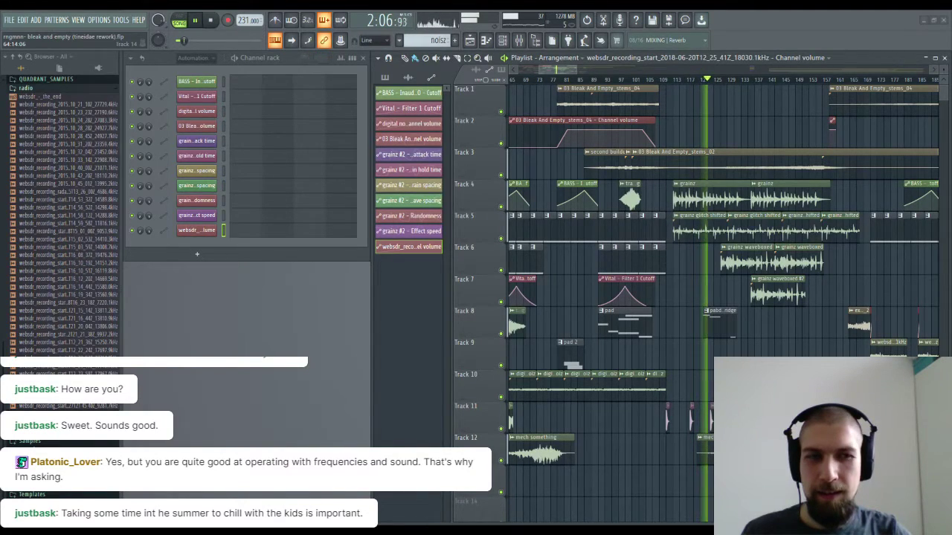
{"action": "left_click_drag", "start_coordinate": [806, 336], "coordinate": [655, 359]}
{"action": "scroll", "coordinate": [602, 83], "scroll_direction": "up", "scroll_amount": 2}
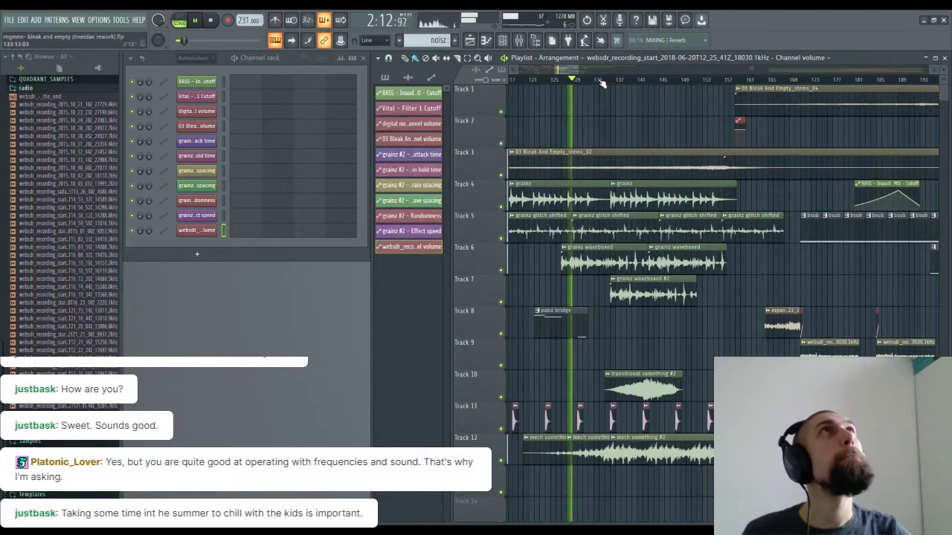
{"action": "left_click_drag", "start_coordinate": [719, 330], "coordinate": [669, 339]}
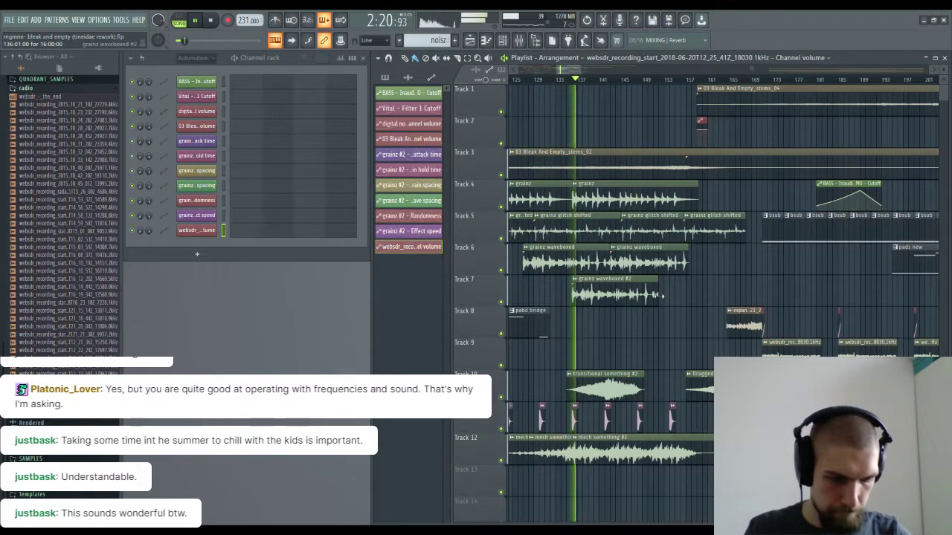
Step: Set the channel volume of the grainz waveboxed #2 sample to 84%
{"action": "double_click", "coordinate": [615, 292]}
{"action": "left_click_drag", "start_coordinate": [384, 170], "coordinate": [384, 173]}
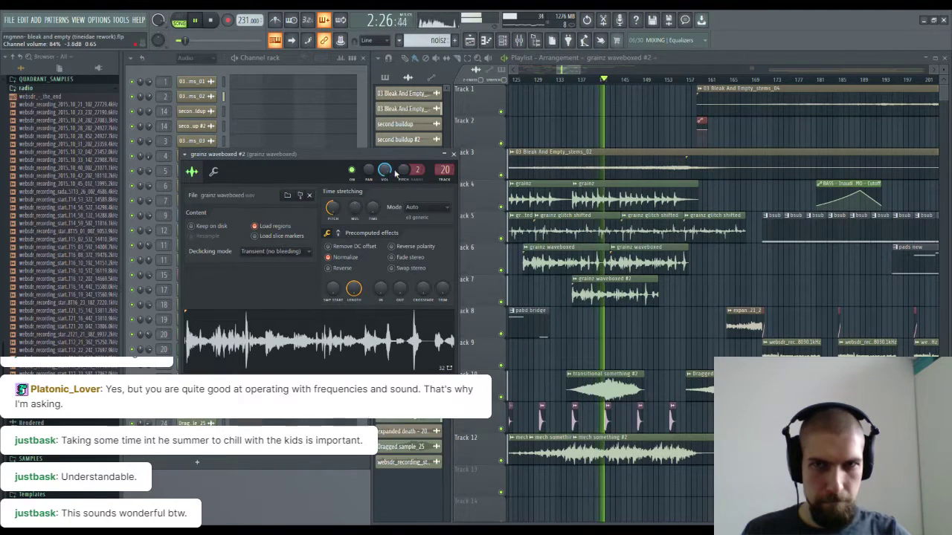
{"action": "left_click", "coordinate": [454, 154]}
Step: Add Fruity parametric EQ 2 to the grainz waveboxed mixer track and strongly boost the bass with band 2
{"action": "left_click", "coordinate": [518, 41]}
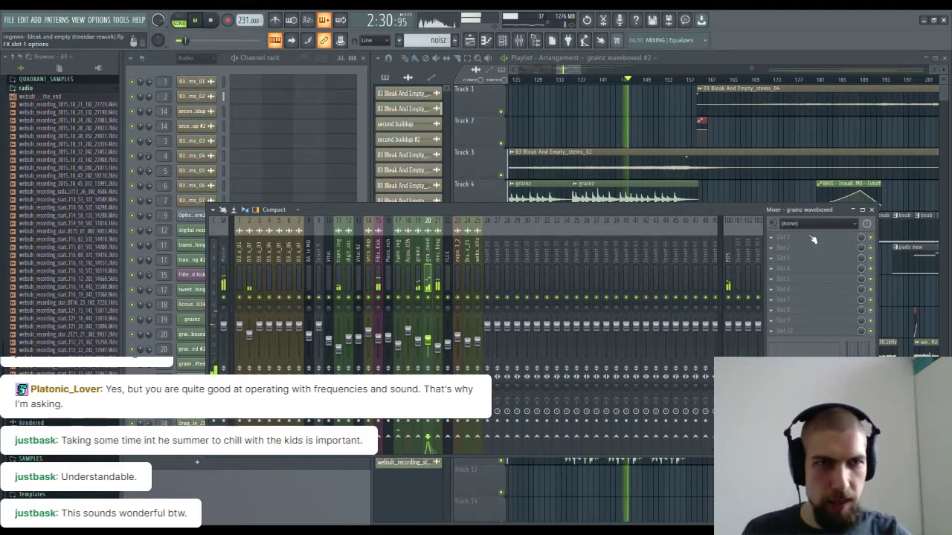
{"action": "left_click_drag", "start_coordinate": [292, 221], "coordinate": [792, 238]}
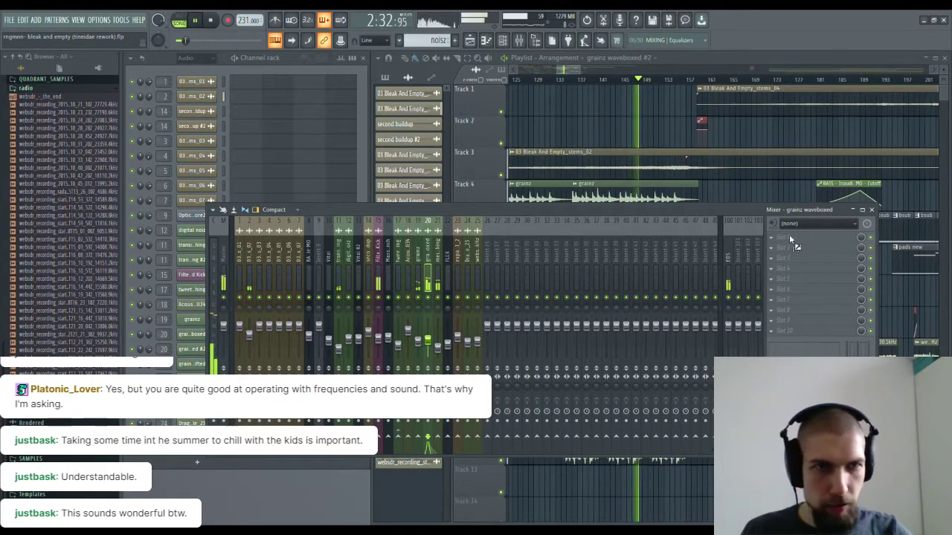
{"action": "left_click_drag", "start_coordinate": [227, 212], "coordinate": [228, 174]}
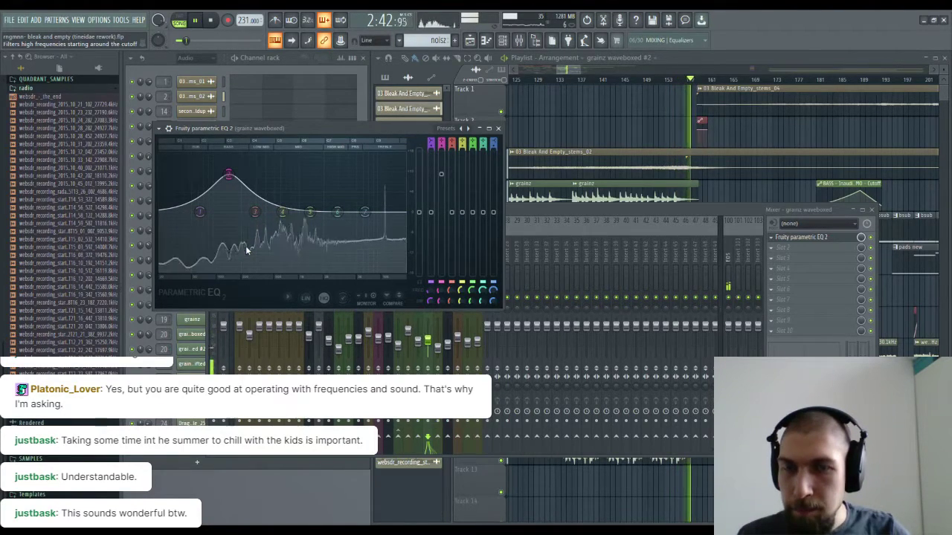
Step: Turn band 1 of the grainz waveboxed EQ into a steep high-pass filter at about 55 Hz
{"action": "left_click_drag", "start_coordinate": [247, 250], "coordinate": [208, 218]}
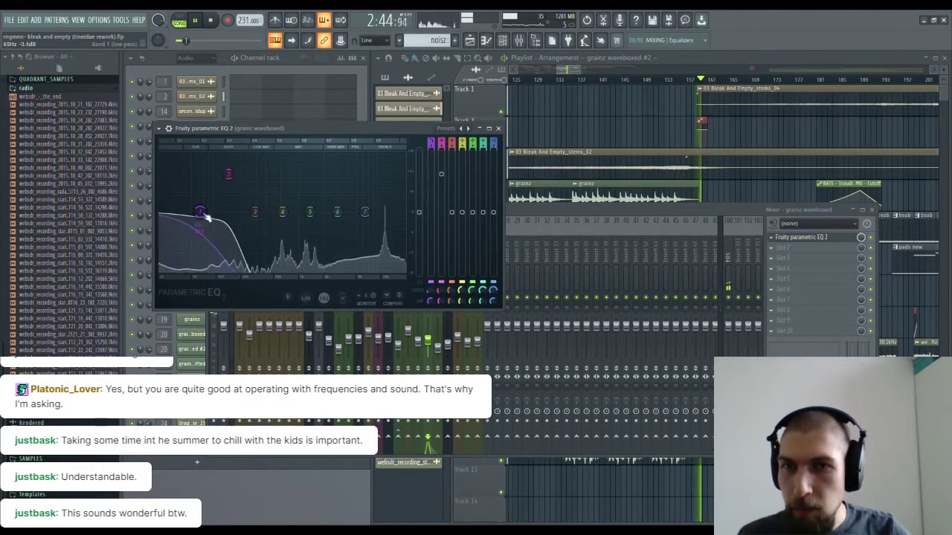
{"action": "left_click", "coordinate": [252, 267]}
{"action": "right_click", "coordinate": [200, 214]}
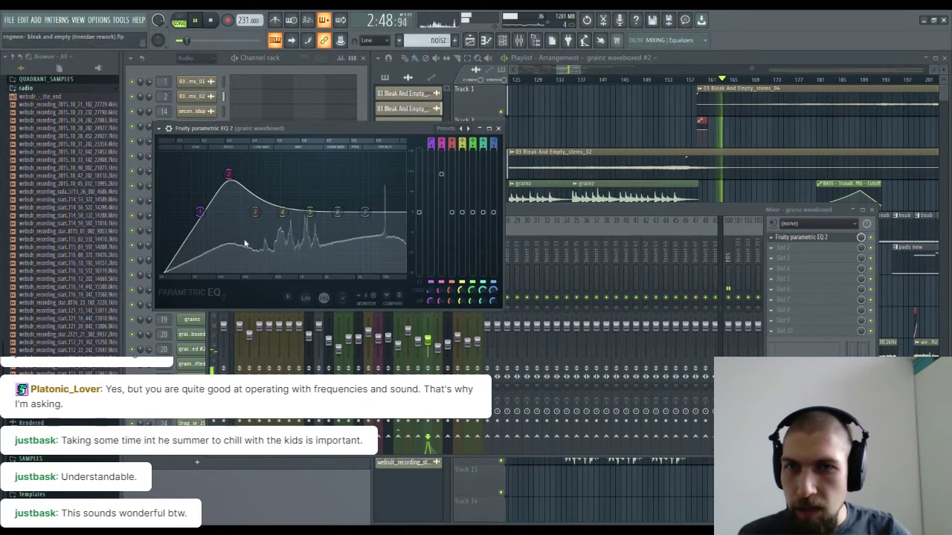
{"action": "left_click", "coordinate": [246, 251]}
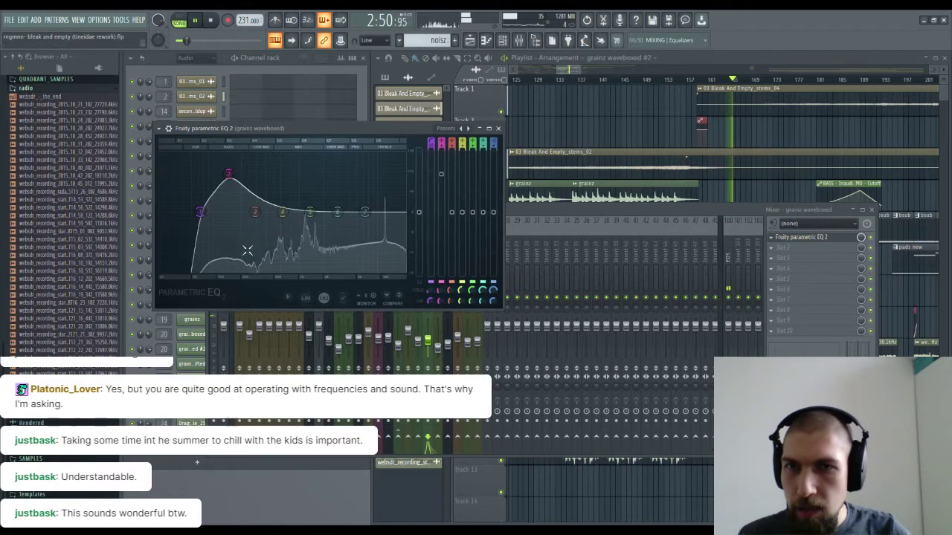
{"action": "left_click_drag", "start_coordinate": [200, 213], "coordinate": [194, 213]}
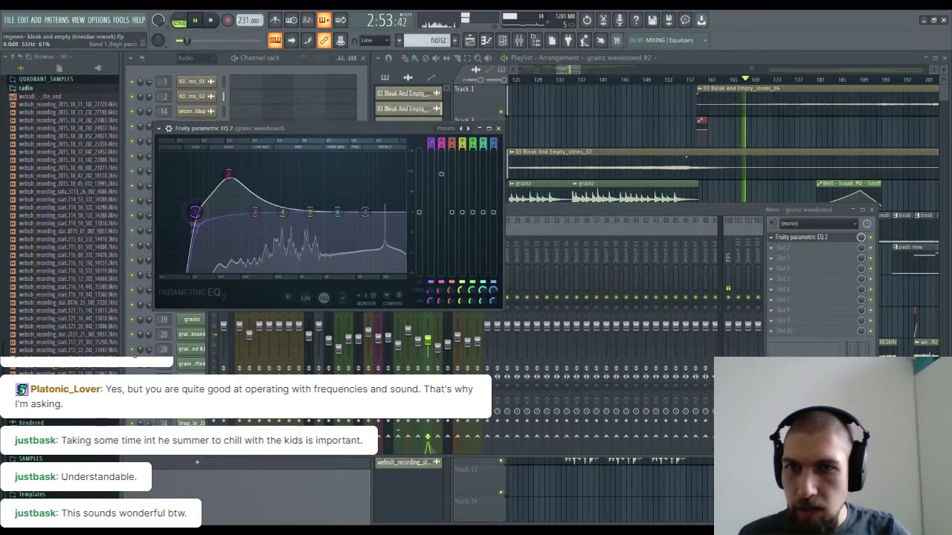
{"action": "left_click", "coordinate": [500, 129]}
{"action": "left_click", "coordinate": [874, 211]}
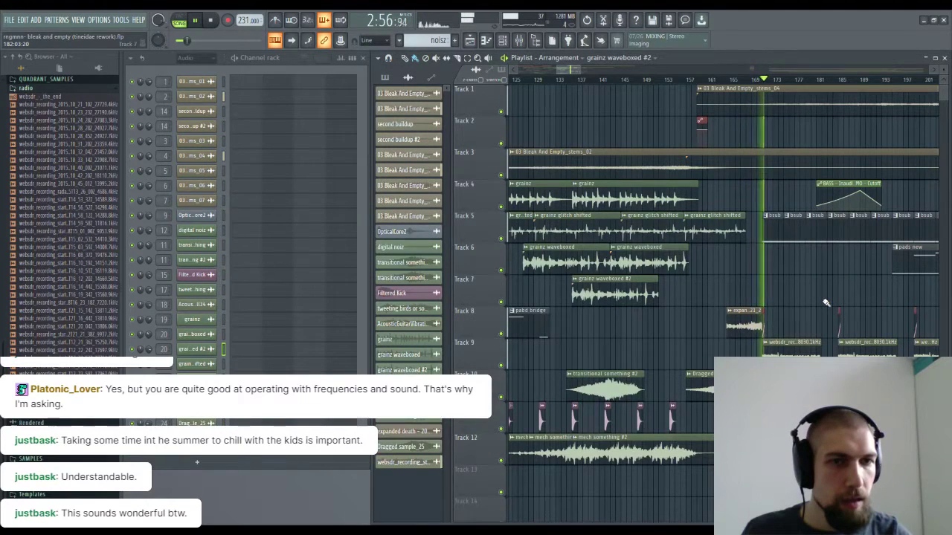
Step: Inspect the sample settings of the first websdr clip on Track 9 and its mixer track
{"action": "left_click_drag", "start_coordinate": [804, 303], "coordinate": [796, 303]}
{"action": "double_click", "coordinate": [777, 343]}
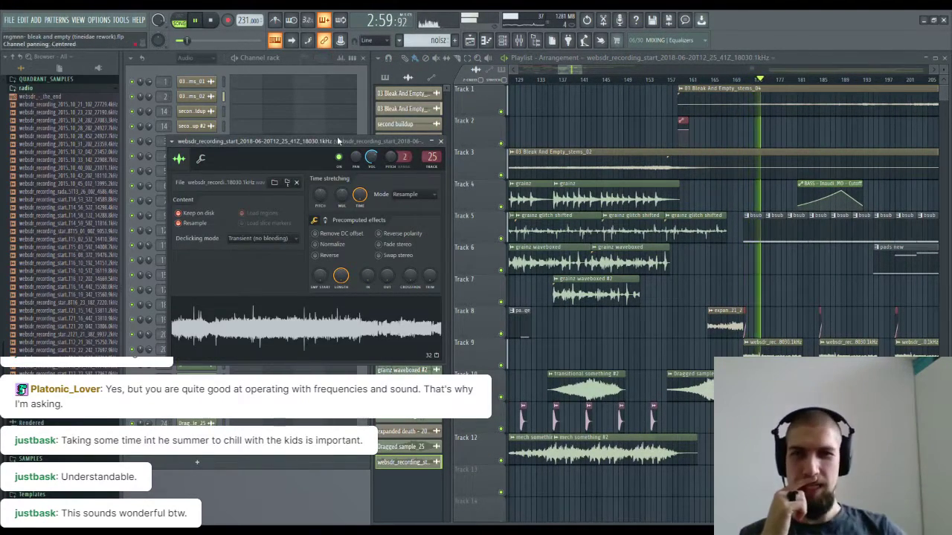
{"action": "left_click", "coordinate": [440, 141]}
{"action": "left_click", "coordinate": [519, 40]}
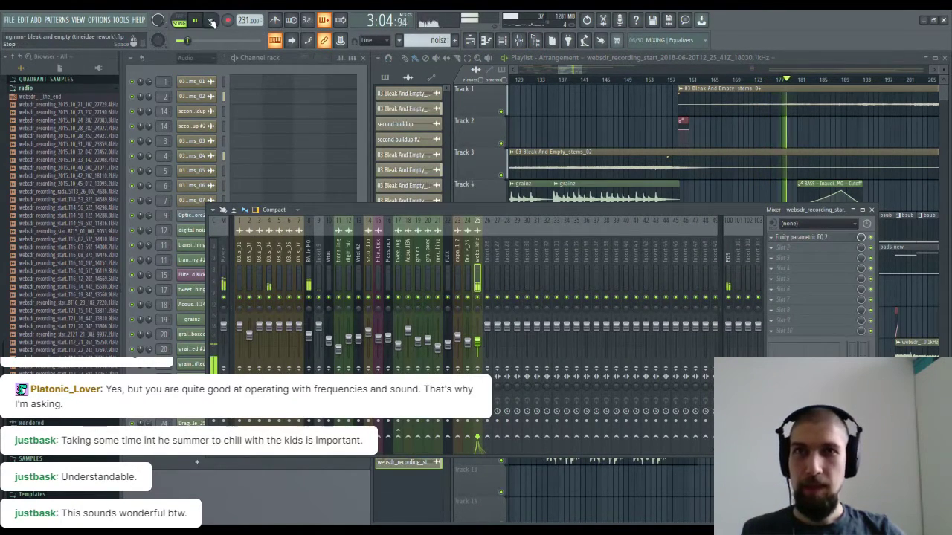
Step: Stop playback, solo Track 9 and loop the section from about bar 173 to 177 over the first websdr clip
{"action": "key", "text": "space"}
{"action": "left_click", "coordinate": [871, 210]}
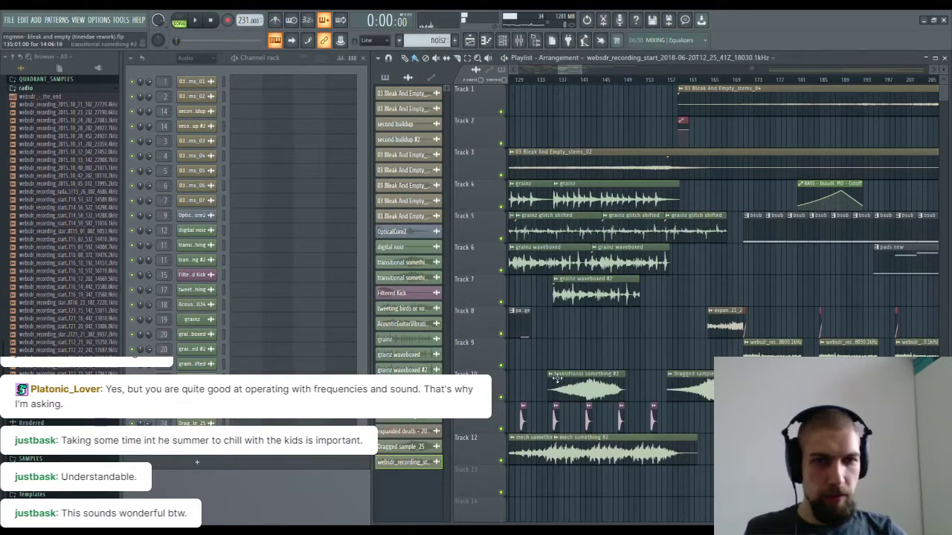
{"action": "right_click", "coordinate": [502, 366]}
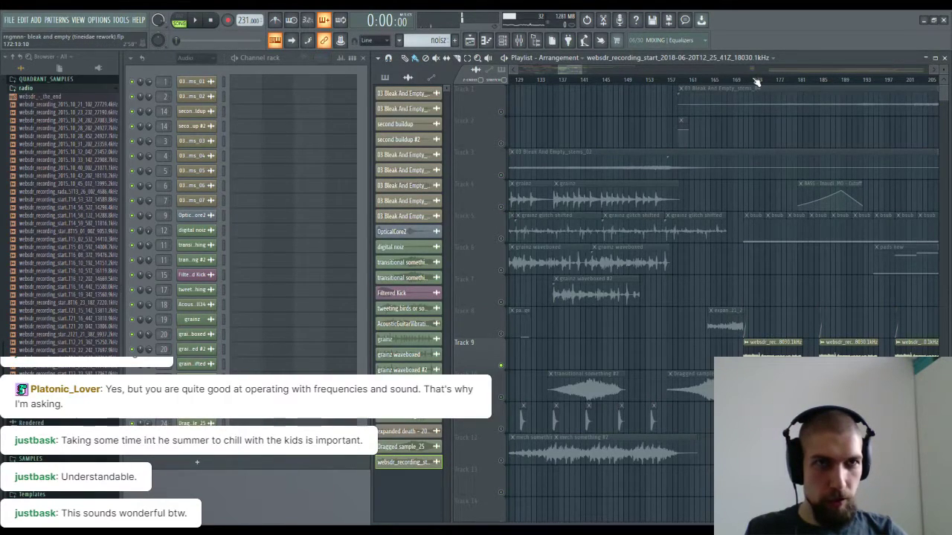
{"action": "left_click_drag", "start_coordinate": [757, 81], "coordinate": [781, 81]}
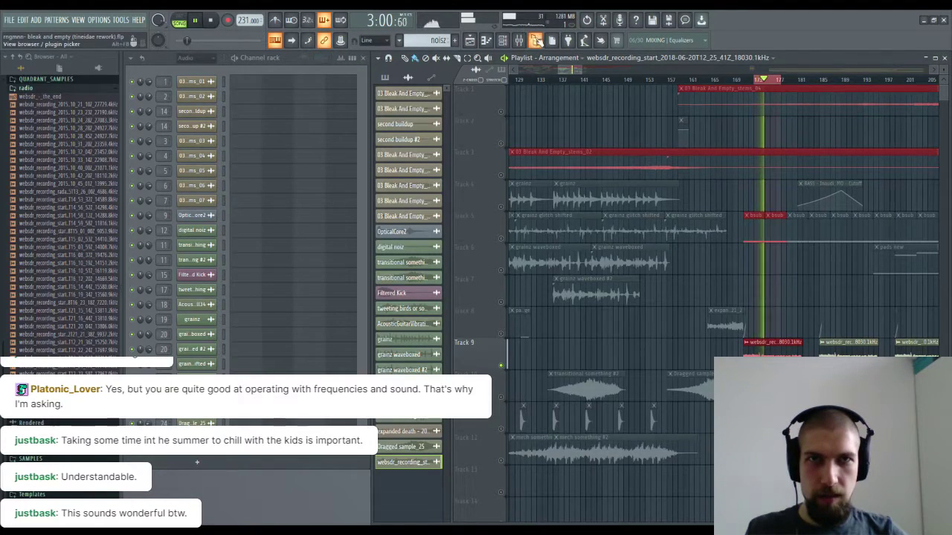
Step: In the websdr track's parametric EQ, moderately boost band 3 near 550 Hz and try strong treble boosts on bands 6 and 7
{"action": "left_click", "coordinate": [520, 41]}
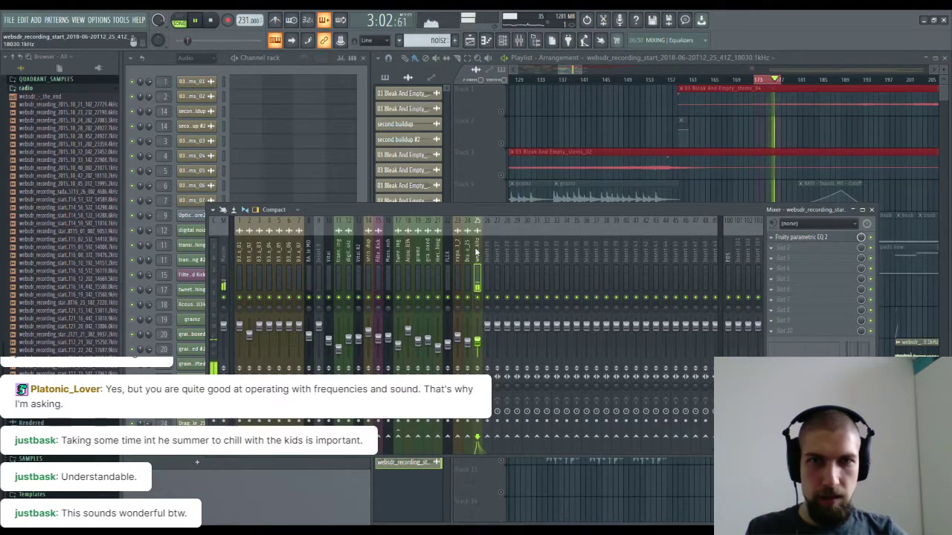
{"action": "left_click", "coordinate": [813, 238]}
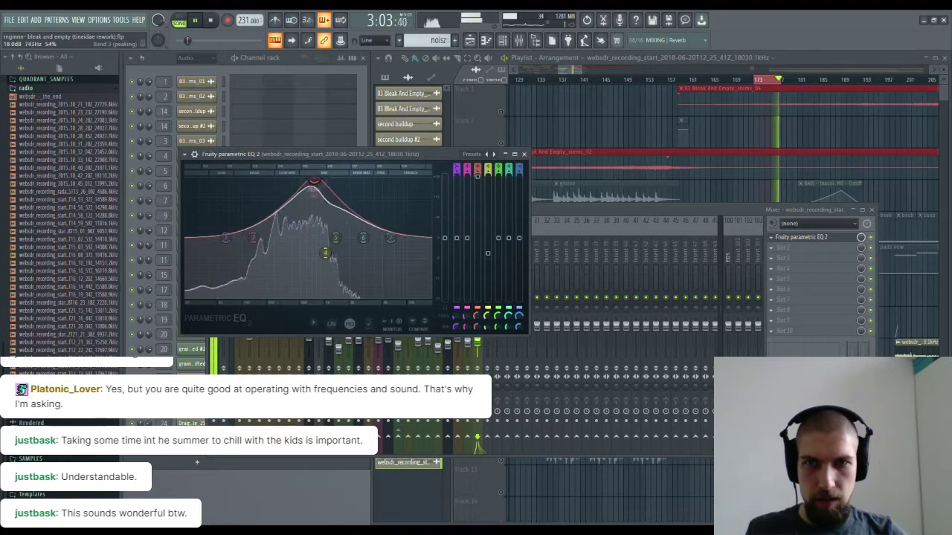
{"action": "left_click_drag", "start_coordinate": [280, 181], "coordinate": [266, 182]}
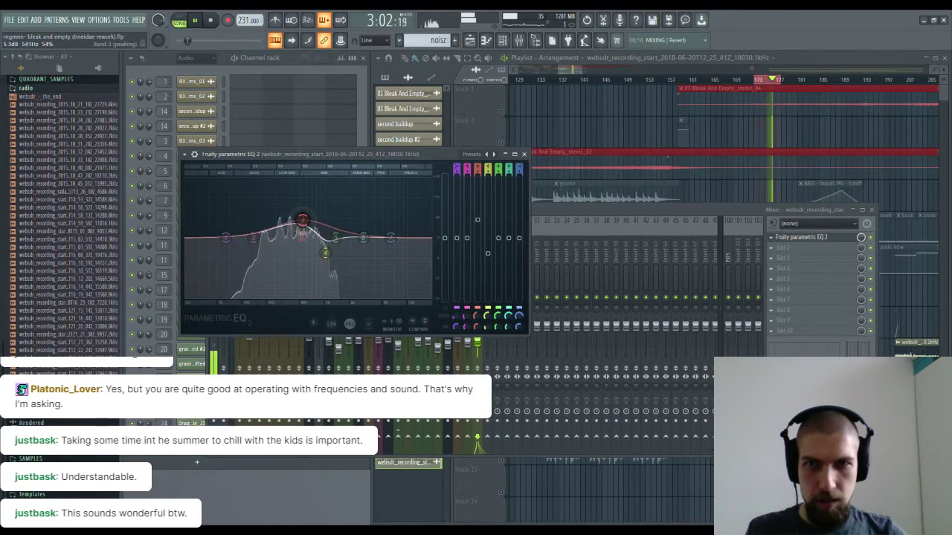
{"action": "left_click_drag", "start_coordinate": [364, 241], "coordinate": [373, 190]}
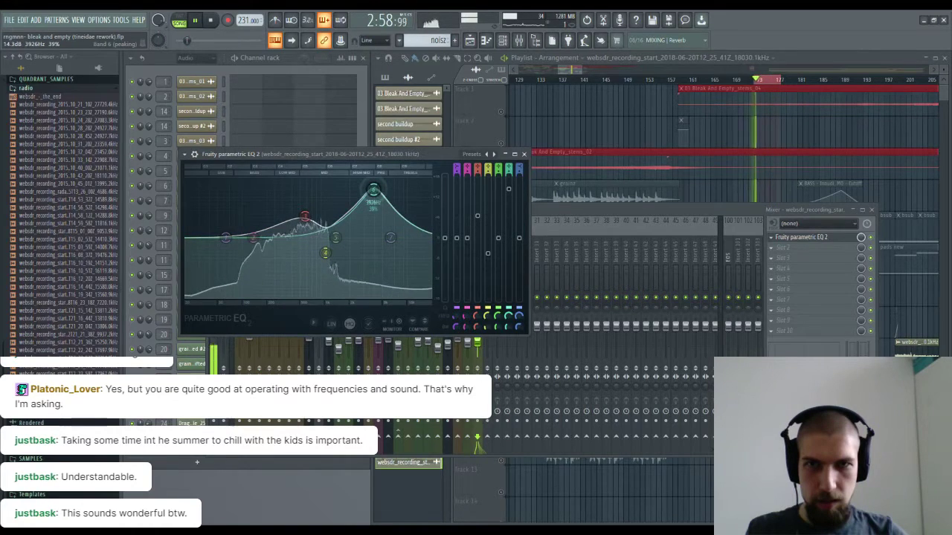
{"action": "left_click_drag", "start_coordinate": [390, 238], "coordinate": [391, 180]}
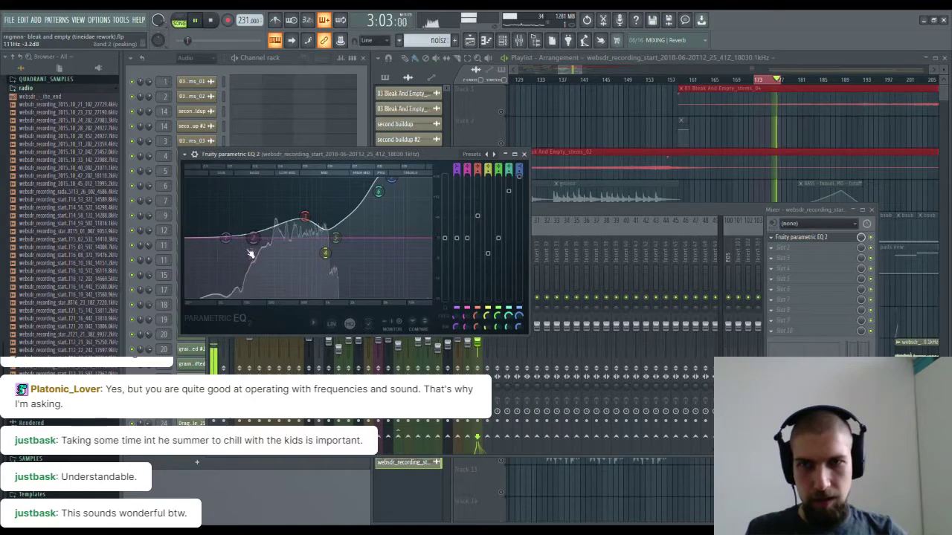
Step: Cut band 2 of the websdr EQ by about 8 dB near 187 Hz and return bands 6 and 7 to roughly flat
{"action": "left_click_drag", "start_coordinate": [262, 249], "coordinate": [264, 252]}
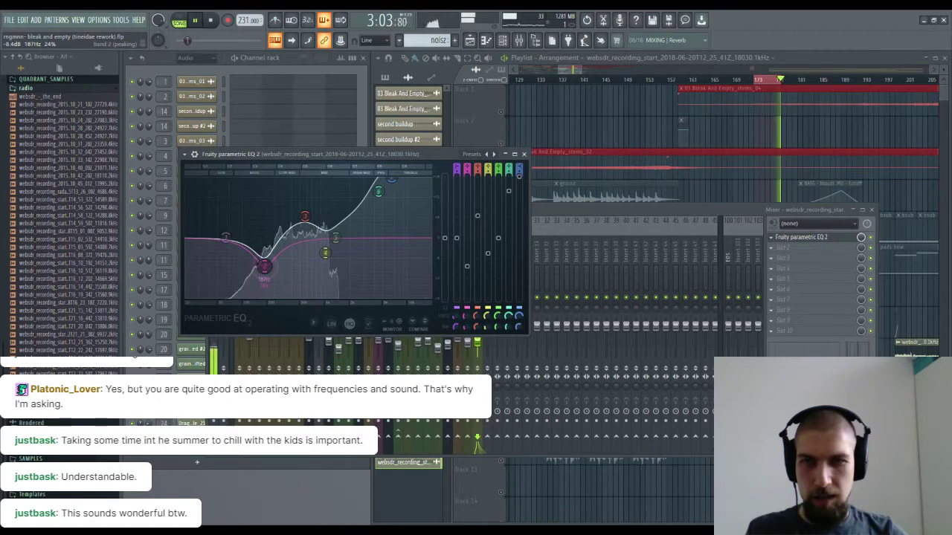
{"action": "left_click_drag", "start_coordinate": [264, 266], "coordinate": [265, 266]}
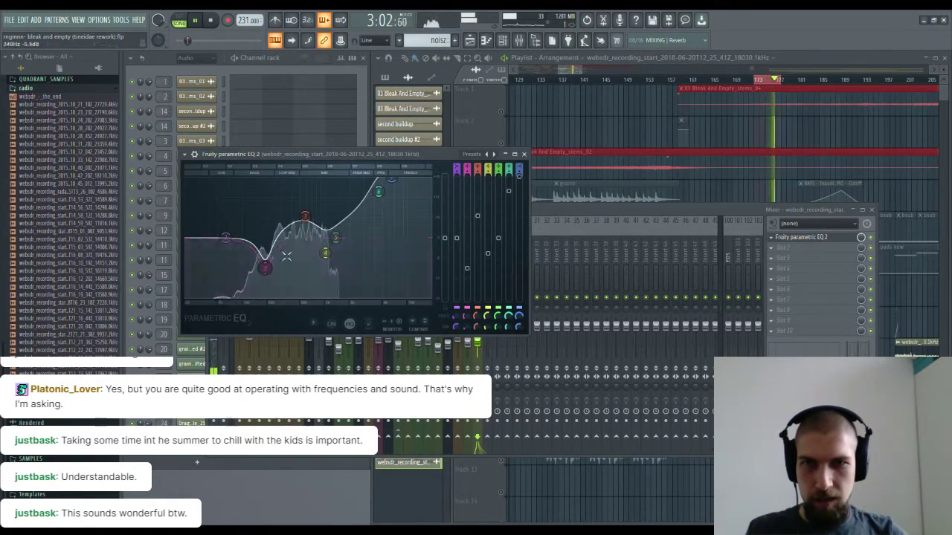
{"action": "left_click_drag", "start_coordinate": [391, 179], "coordinate": [377, 238]}
{"action": "left_click_drag", "start_coordinate": [378, 192], "coordinate": [374, 237]}
{"action": "left_click", "coordinate": [524, 155]}
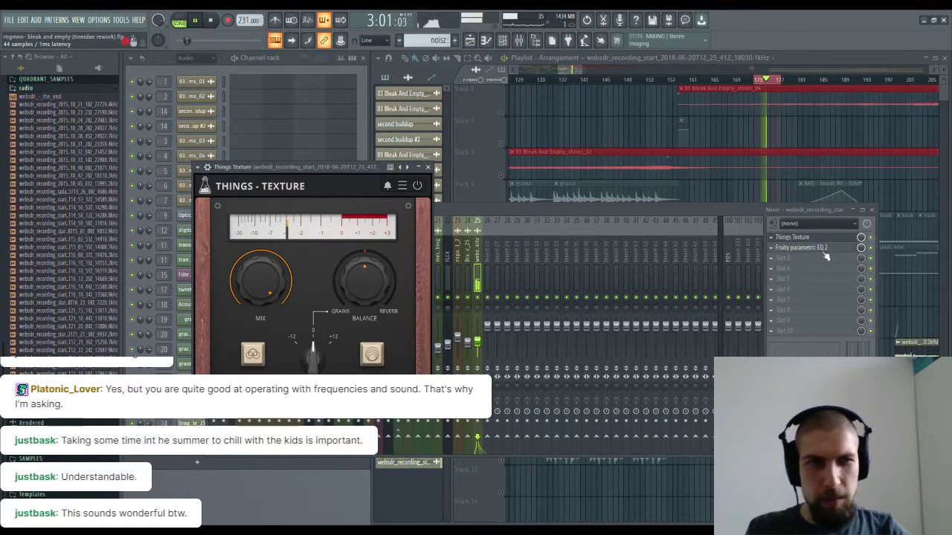
Step: Replace Things Texture with Things Motor in the websdr track's first effect slot and set its LFO wave to EXP DOWN
{"action": "left_click", "coordinate": [771, 238]}
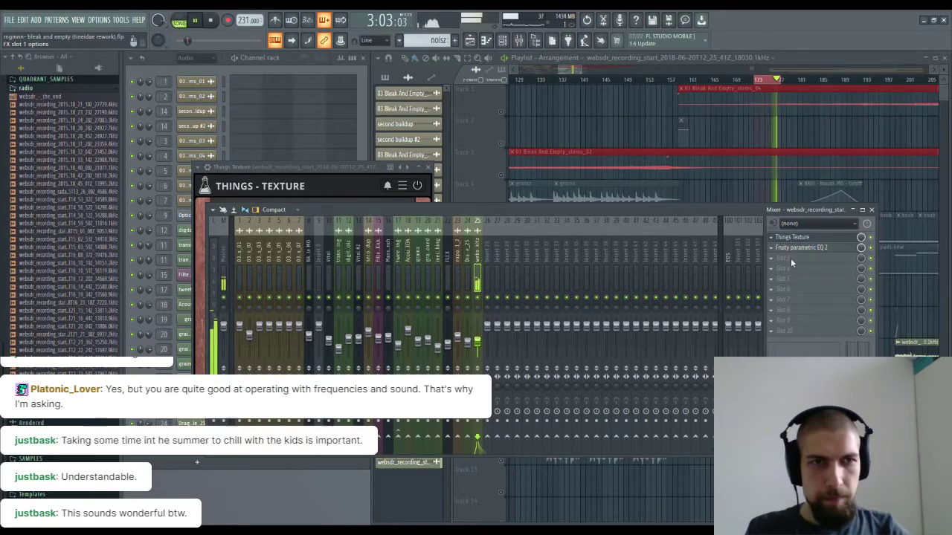
{"action": "left_click", "coordinate": [530, 310]}
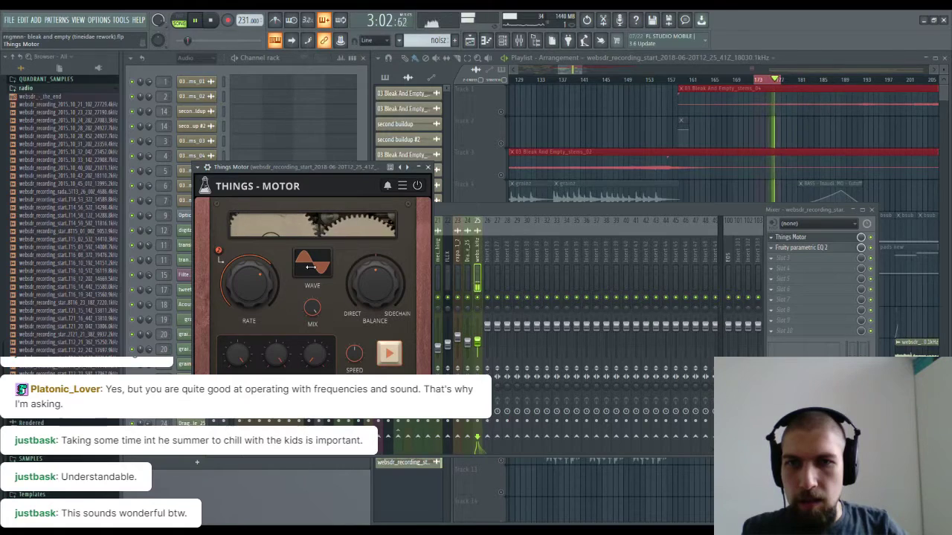
{"action": "left_click", "coordinate": [337, 375]}
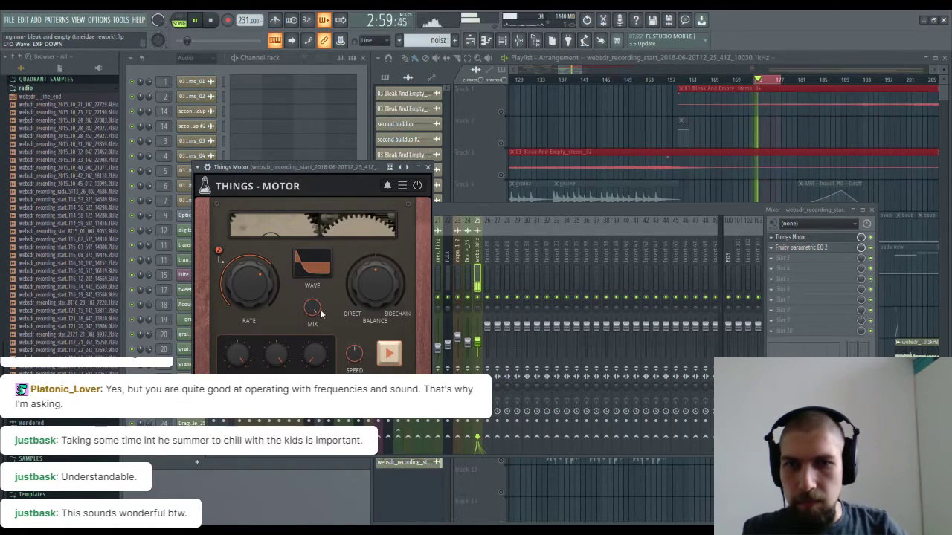
Step: Switch off tempo sync for the Things Motor rate and set the LFO rate to 247.7 Hz
{"action": "mouse_move", "coordinate": [379, 289]}
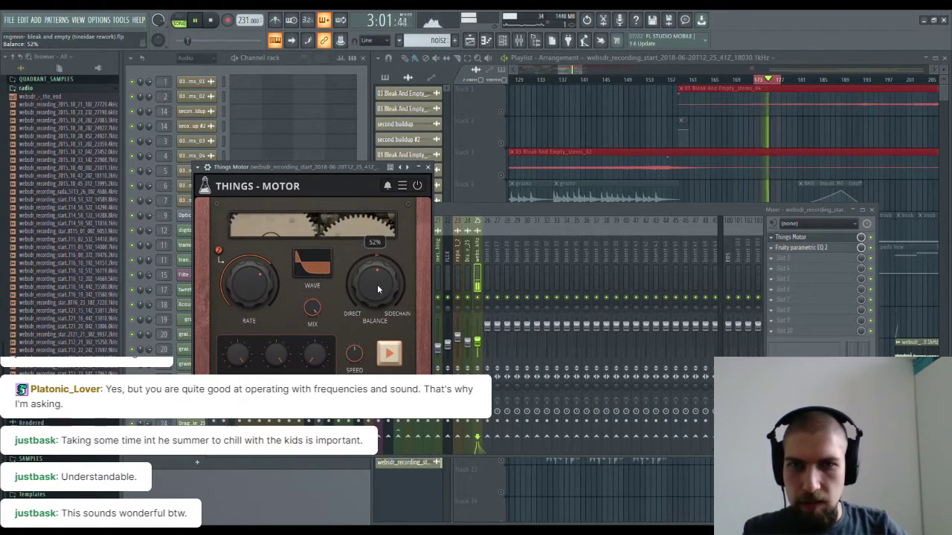
{"action": "mouse_move", "coordinate": [356, 358]}
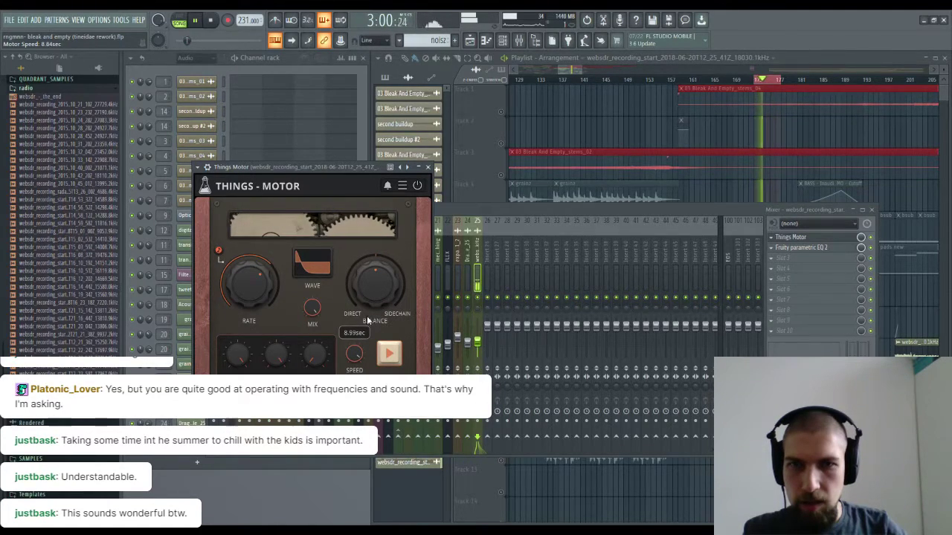
{"action": "mouse_move", "coordinate": [259, 292]}
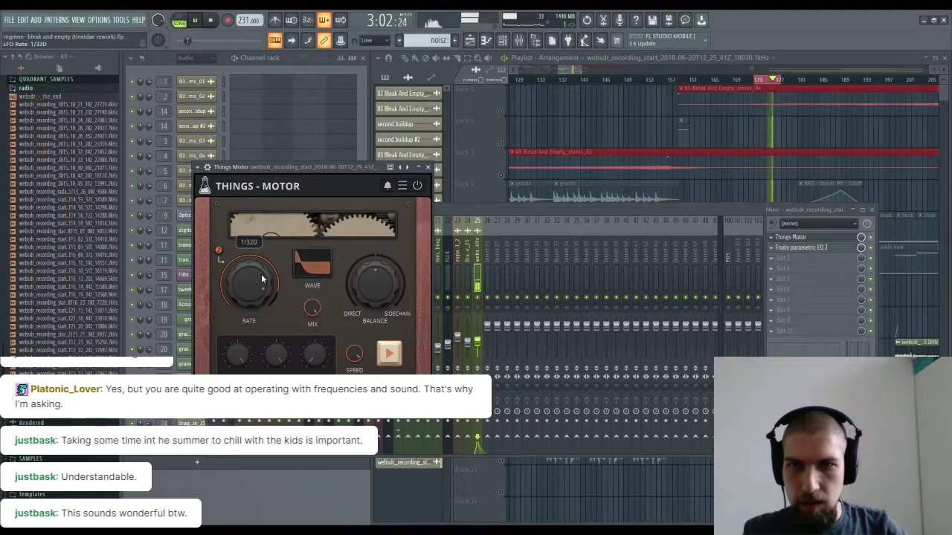
{"action": "left_click_drag", "start_coordinate": [250, 285], "coordinate": [251, 286]}
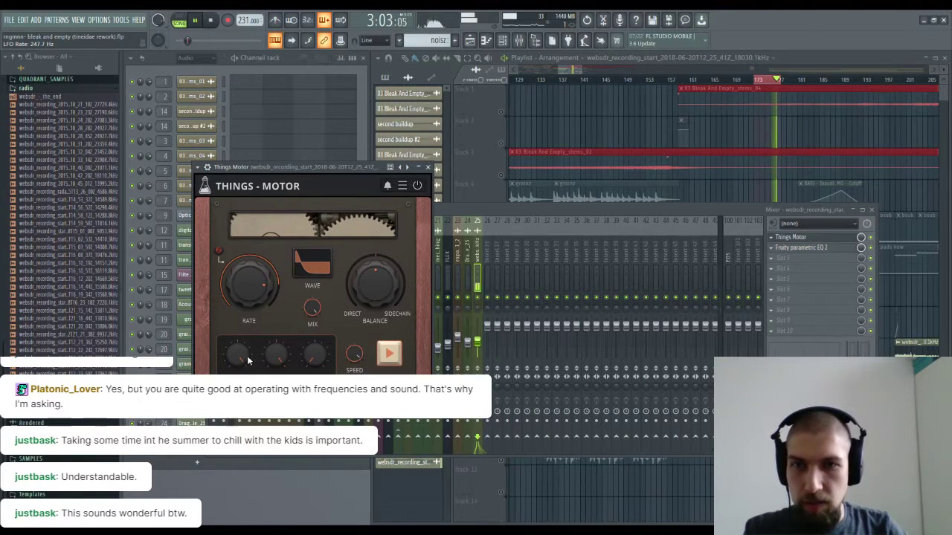
{"action": "left_click", "coordinate": [429, 168]}
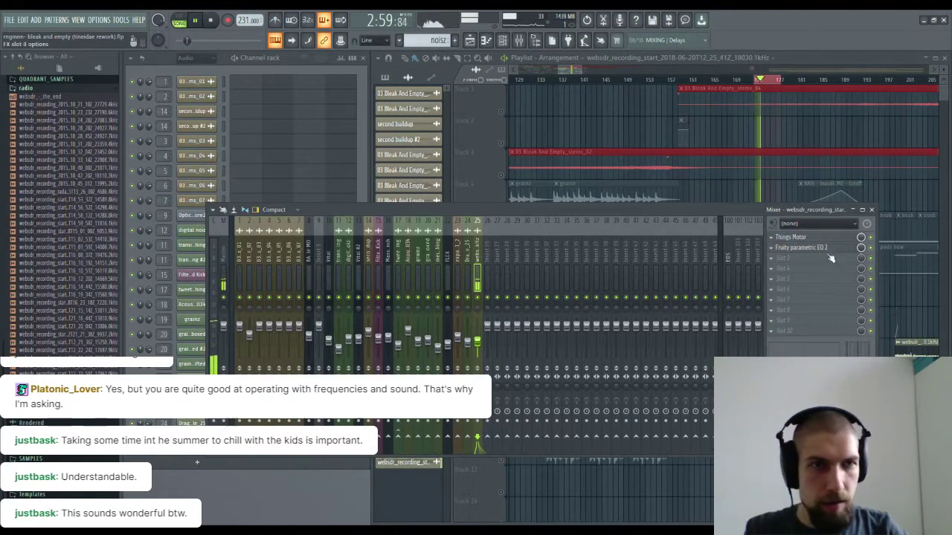
Step: In the websdr EQ, raise the band 7 high shelf by 18 dB near 6700 Hz and cut band 6 by 5.7 dB at 3352 Hz
{"action": "left_click", "coordinate": [829, 251]}
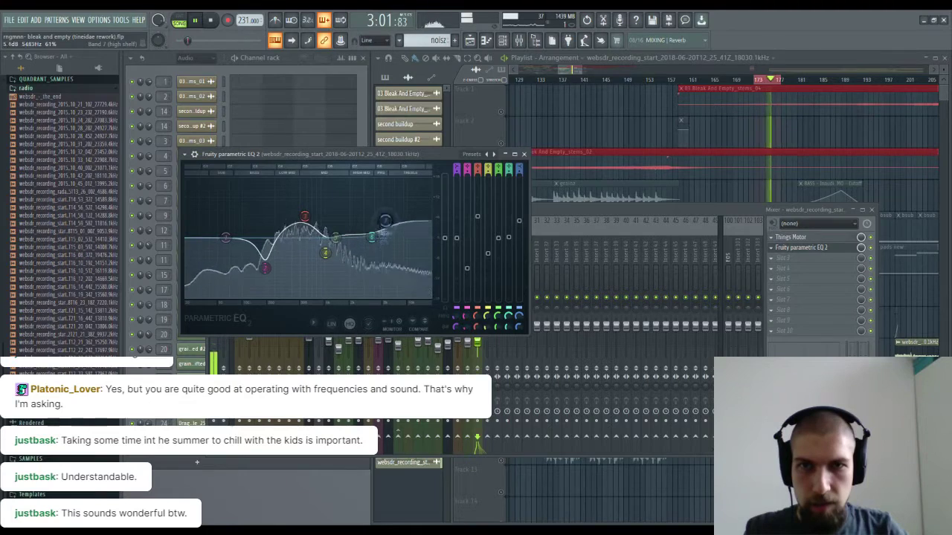
{"action": "mouse_move", "coordinate": [381, 189]}
{"action": "left_mouse_down"}
{"action": "mouse_move", "coordinate": [379, 244]}
{"action": "mouse_move", "coordinate": [403, 198]}
{"action": "mouse_move", "coordinate": [395, 182]}
{"action": "left_mouse_up"}
{"action": "left_click_drag", "start_coordinate": [371, 262], "coordinate": [366, 277]}
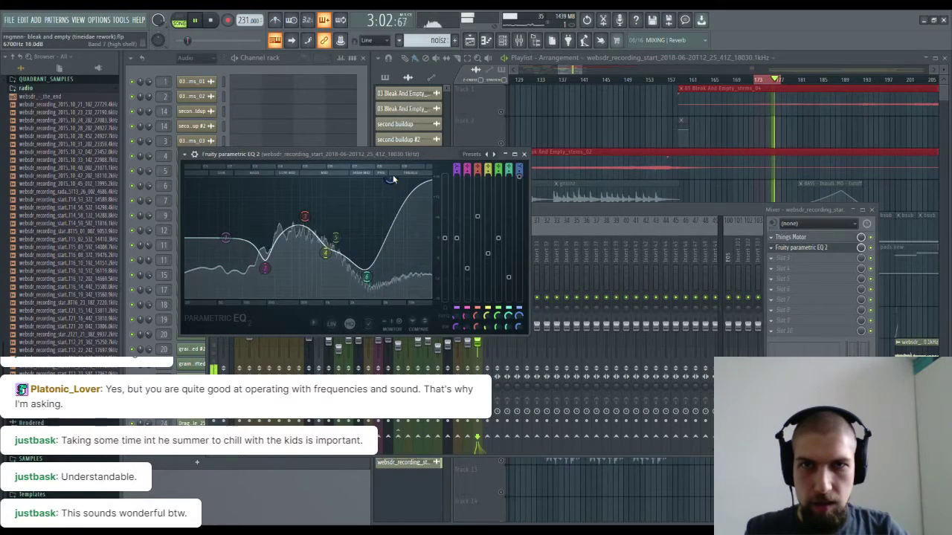
{"action": "left_click_drag", "start_coordinate": [392, 183], "coordinate": [395, 182]}
{"action": "left_click_drag", "start_coordinate": [368, 276], "coordinate": [367, 258]}
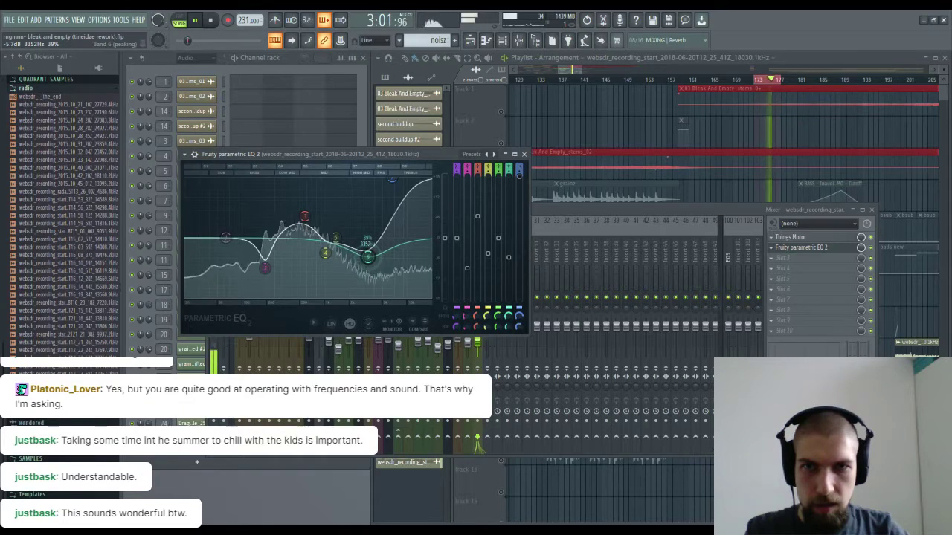
{"action": "left_click", "coordinate": [524, 155]}
{"action": "left_click", "coordinate": [872, 210]}
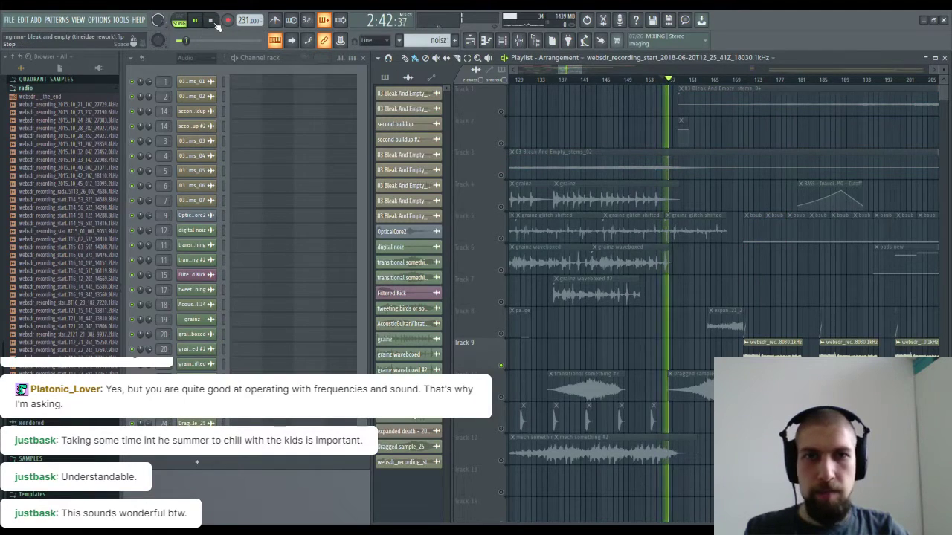
Step: Unsolo Track 9 and play the full arrangement from about bar 141 towards the websdr section
{"action": "key", "text": "space"}
{"action": "right_click", "coordinate": [502, 367]}
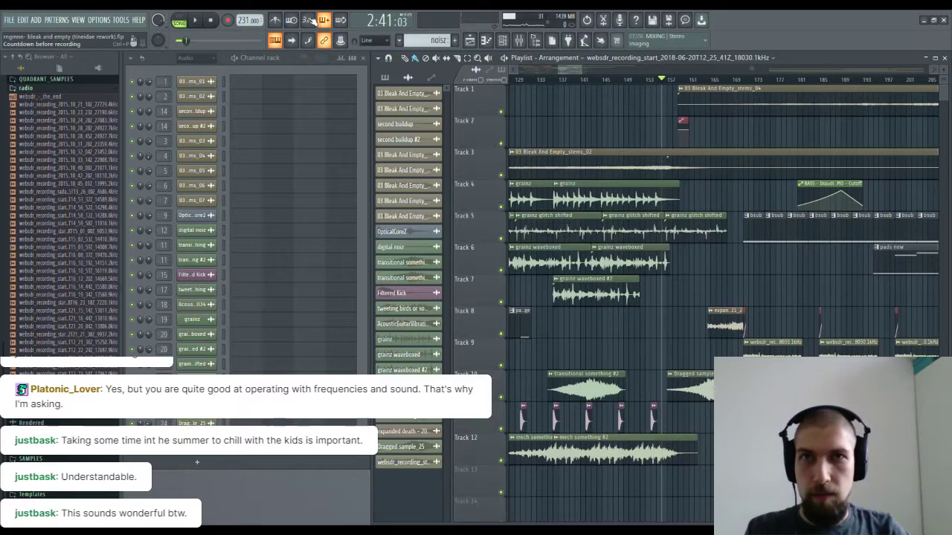
{"action": "left_click", "coordinate": [585, 86]}
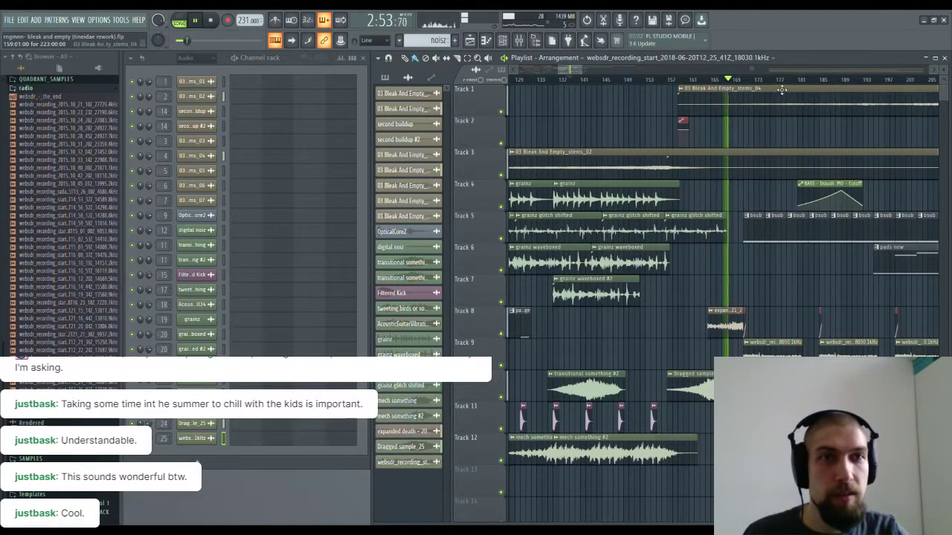
Step: Look over the arrangement from about bar 129 through its end while it plays, returning to the websdr section
{"action": "scroll", "coordinate": [786, 80], "scroll_direction": "down", "scroll_amount": 3}
{"action": "left_click_drag", "start_coordinate": [818, 123], "coordinate": [607, 134]}
{"action": "left_click_drag", "start_coordinate": [768, 264], "coordinate": [602, 277]}
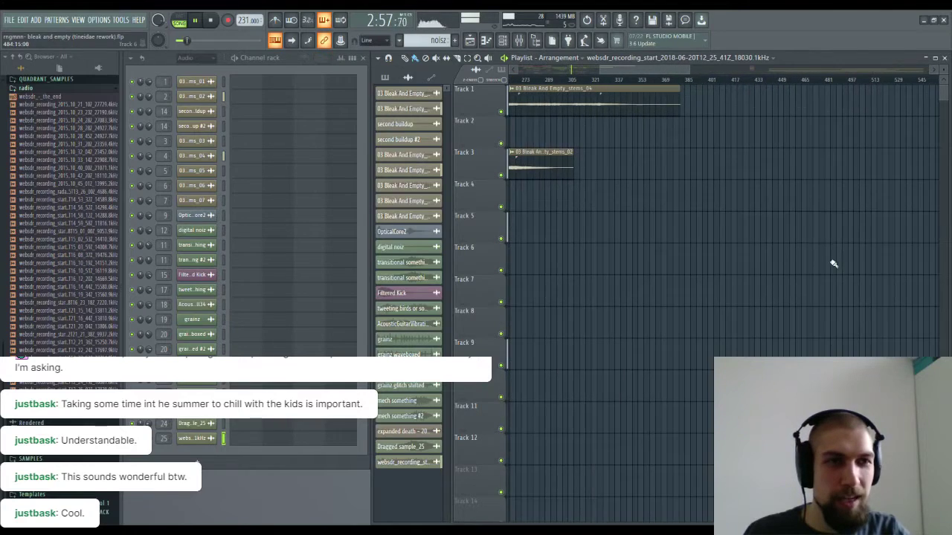
{"action": "left_click_drag", "start_coordinate": [827, 263], "coordinate": [545, 298]}
{"action": "left_click_drag", "start_coordinate": [732, 278], "coordinate": [511, 274]}
{"action": "left_click_drag", "start_coordinate": [857, 183], "coordinate": [730, 182]}
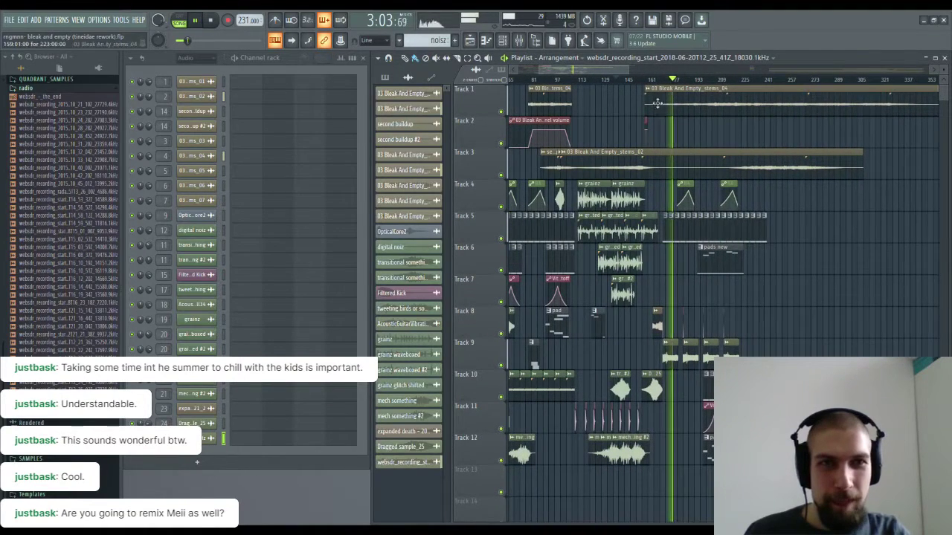
{"action": "scroll", "coordinate": [682, 83], "scroll_direction": "up", "scroll_amount": 4}
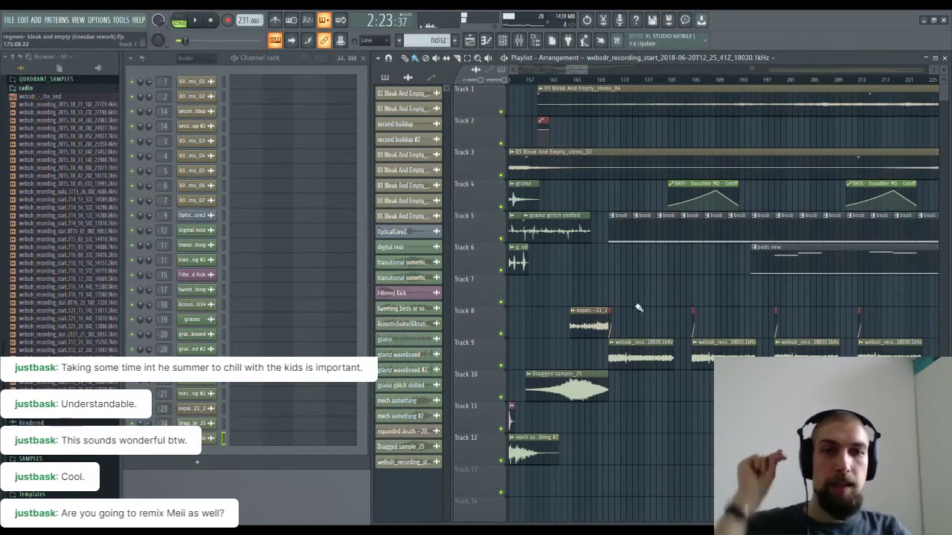
Step: Add Fruity Delay 3 to the third effect slot of the websdr mixer track
{"action": "double_click", "coordinate": [647, 345]}
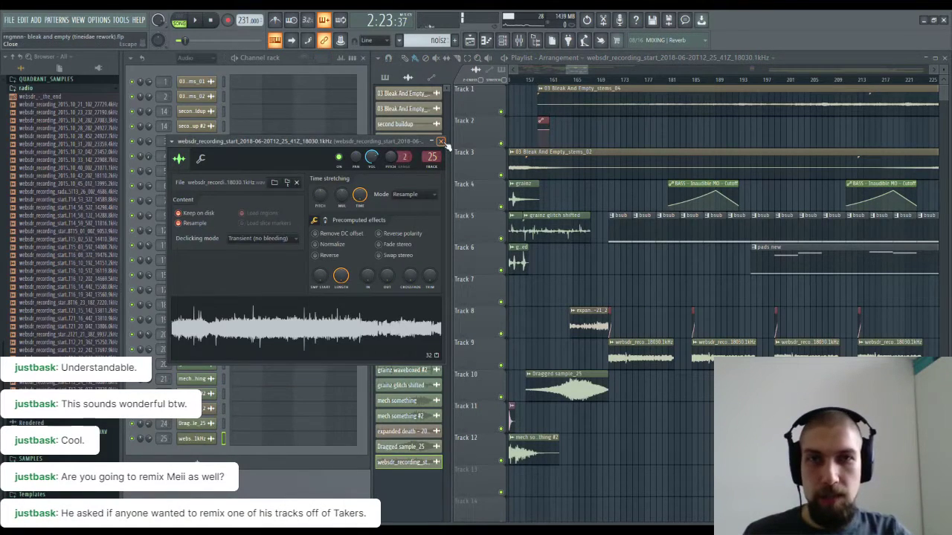
{"action": "left_click", "coordinate": [441, 141]}
{"action": "left_click", "coordinate": [525, 42]}
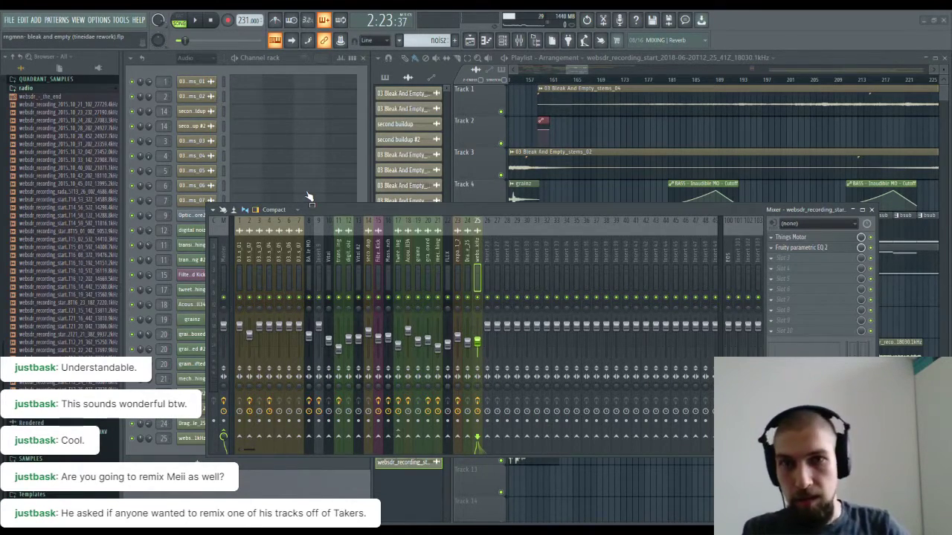
{"action": "left_click_drag", "start_coordinate": [792, 261], "coordinate": [792, 260]}
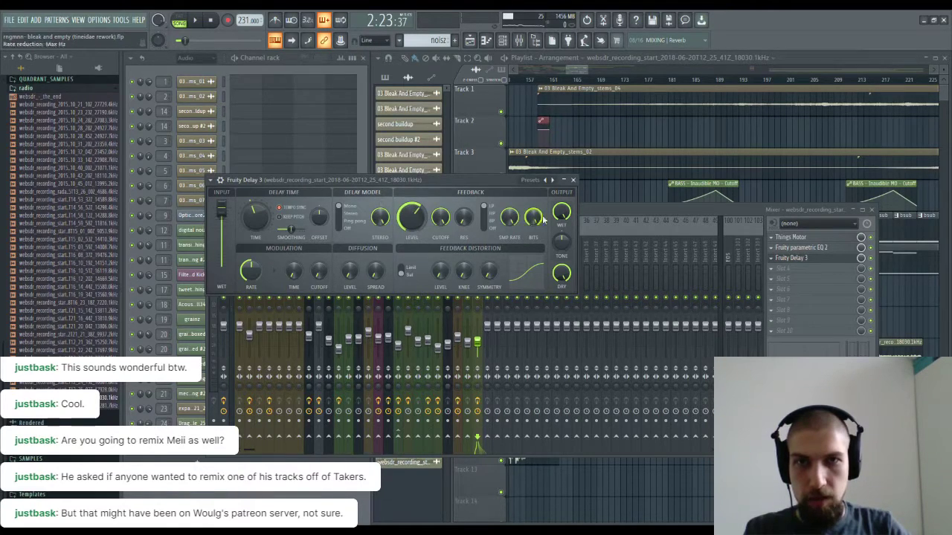
{"action": "left_click", "coordinate": [573, 180]}
Step: Play the arrangement from about bar 159 with the websdr track's Fruity Delay 3 open and the mixer closed
{"action": "left_click", "coordinate": [537, 81]}
{"action": "key", "text": "space"}
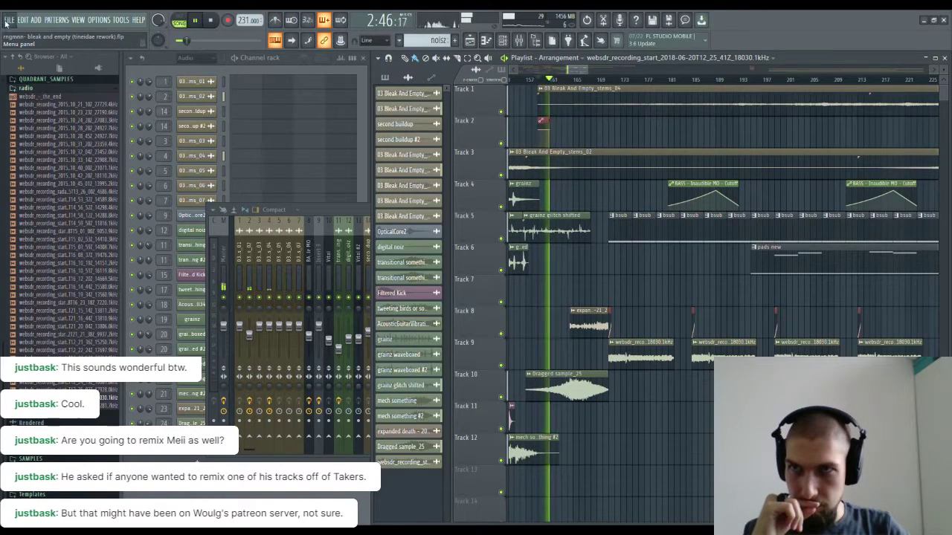
{"action": "left_click", "coordinate": [357, 215]}
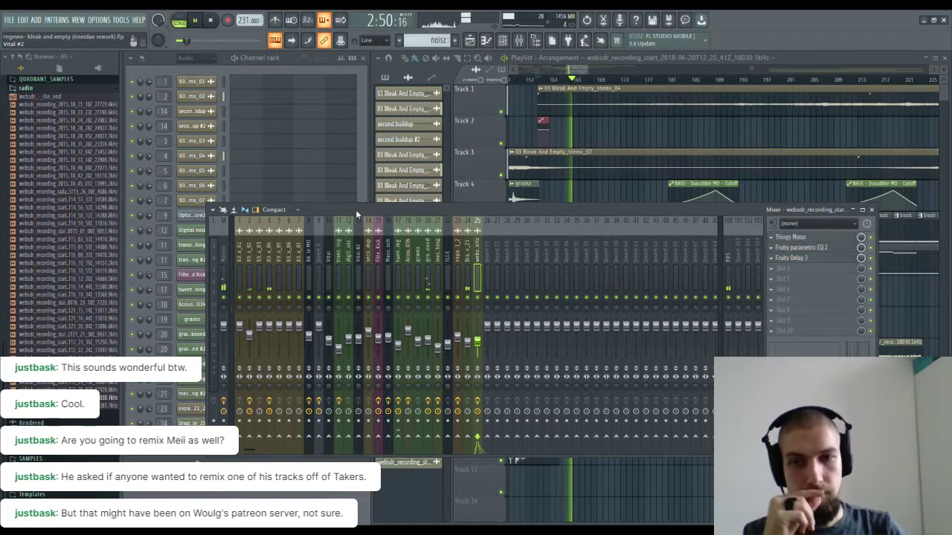
{"action": "left_click", "coordinate": [811, 260]}
{"action": "left_click", "coordinate": [866, 222]}
{"action": "left_click", "coordinate": [872, 209]}
{"action": "left_click_drag", "start_coordinate": [457, 180], "coordinate": [428, 227]}
Step: Set the websdr clip's channel volume to 48% and close its sampler and delay windows
{"action": "scroll", "coordinate": [606, 79], "scroll_direction": "up", "scroll_amount": 8}
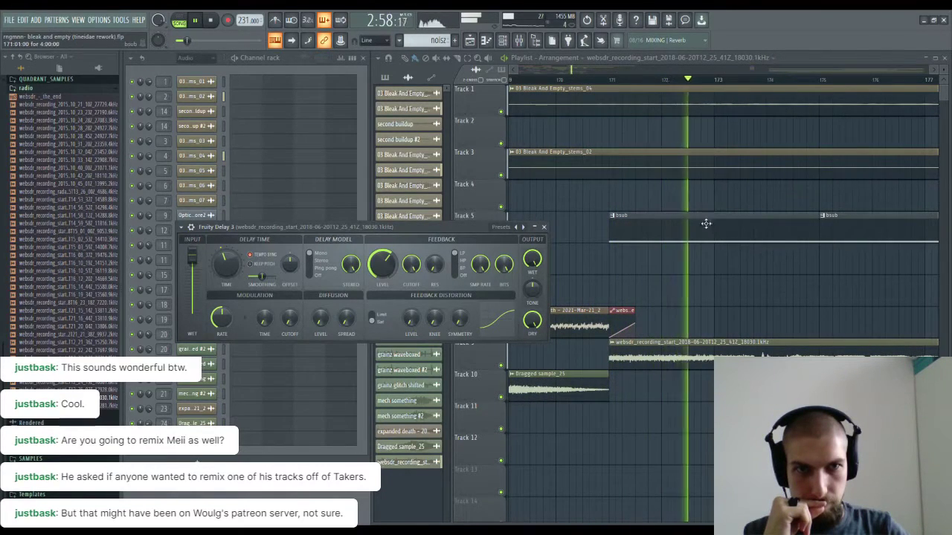
{"action": "double_click", "coordinate": [695, 344]}
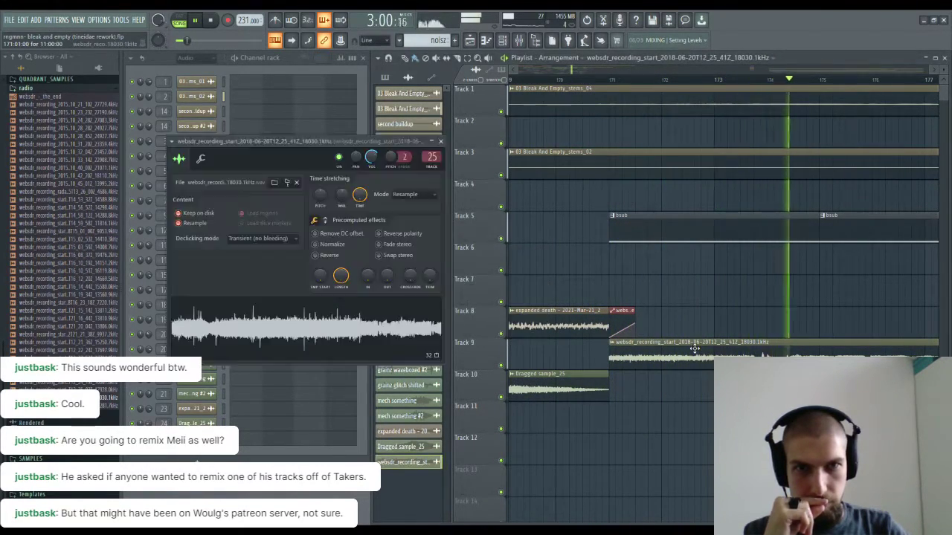
{"action": "left_click_drag", "start_coordinate": [371, 157], "coordinate": [371, 161]}
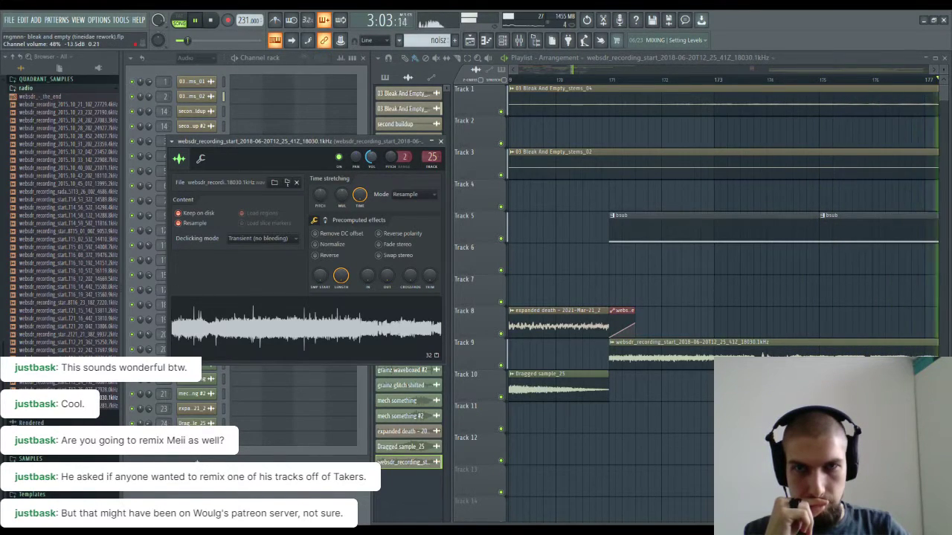
{"action": "left_click", "coordinate": [441, 141]}
{"action": "left_click", "coordinate": [355, 227]}
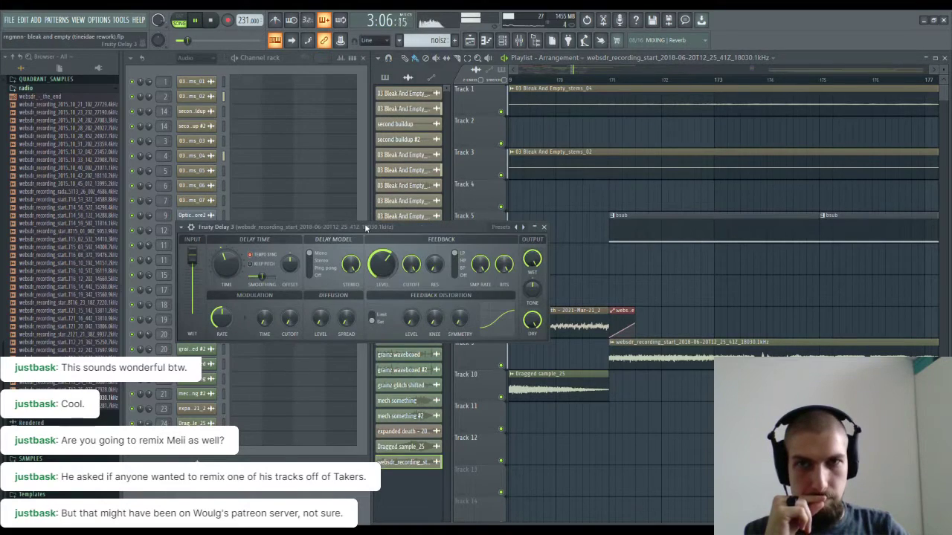
{"action": "left_click", "coordinate": [544, 228]}
Step: Follow the playback across the repeated websdr clips on Track 9 up to about bar 193
{"action": "scroll", "coordinate": [759, 80], "scroll_direction": "down", "scroll_amount": 4}
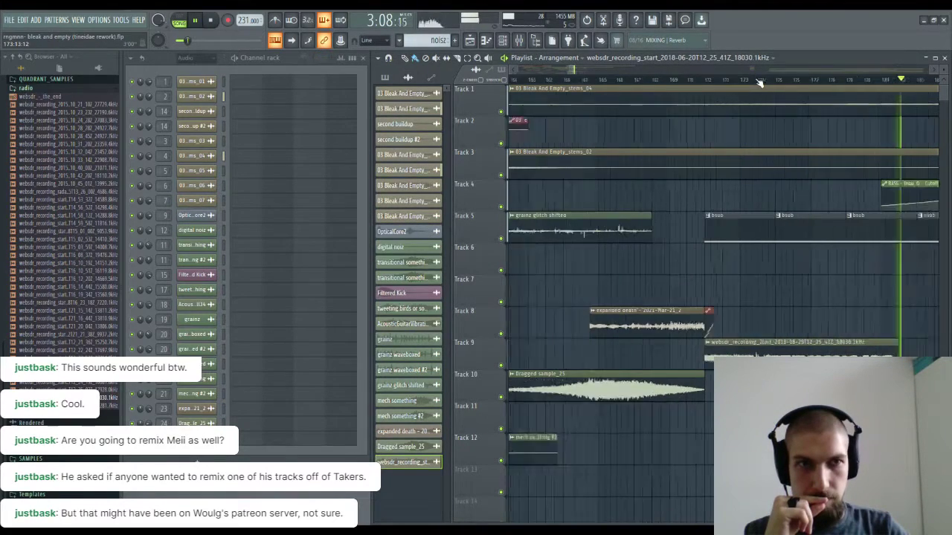
{"action": "left_click_drag", "start_coordinate": [828, 287], "coordinate": [711, 287]}
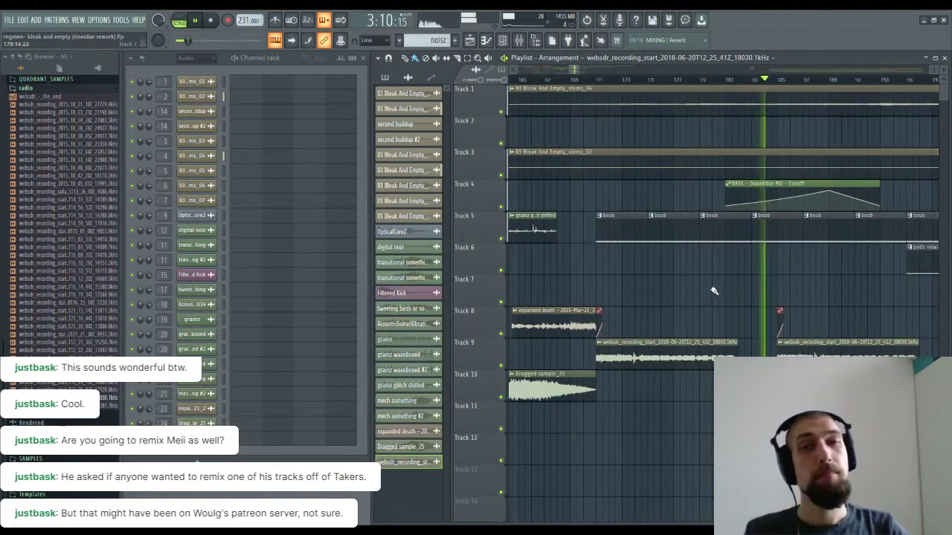
{"action": "left_click_drag", "start_coordinate": [621, 250], "coordinate": [548, 251]}
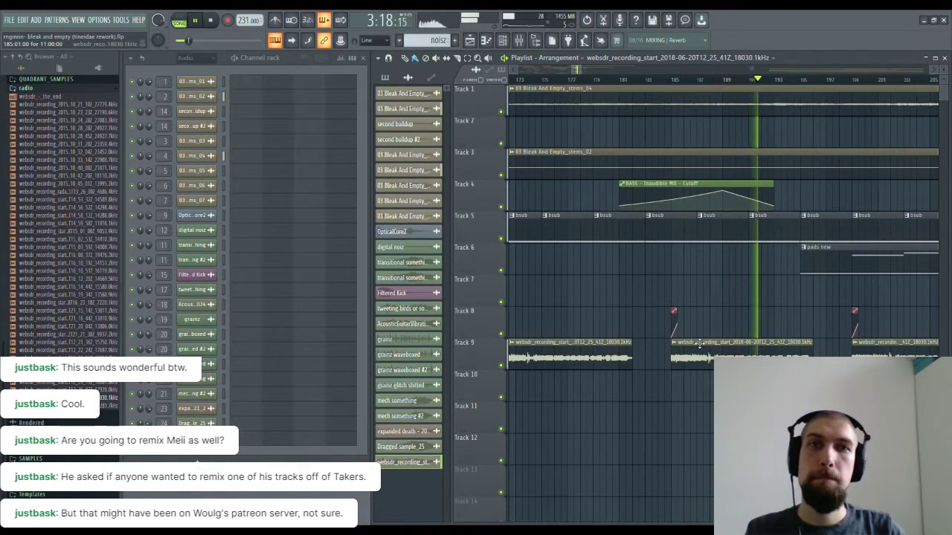
Step: In the websdr EQ, boost band 3 by 8.6 dB at 874 Hz and cut band 6 by 7 dB at 3153 Hz
{"action": "key", "text": "F9"}
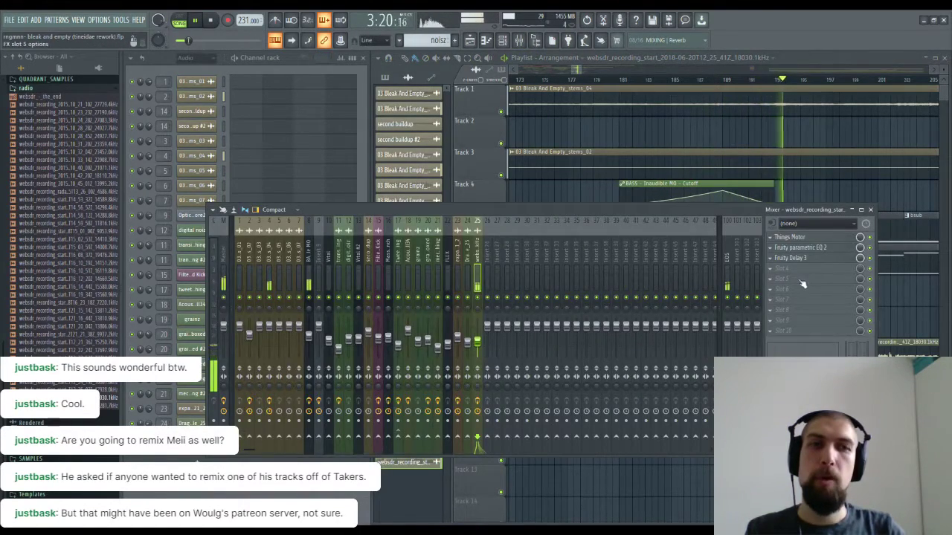
{"action": "left_click", "coordinate": [831, 249]}
{"action": "left_click_drag", "start_coordinate": [304, 217], "coordinate": [324, 196]}
{"action": "left_click_drag", "start_coordinate": [367, 258], "coordinate": [366, 260]}
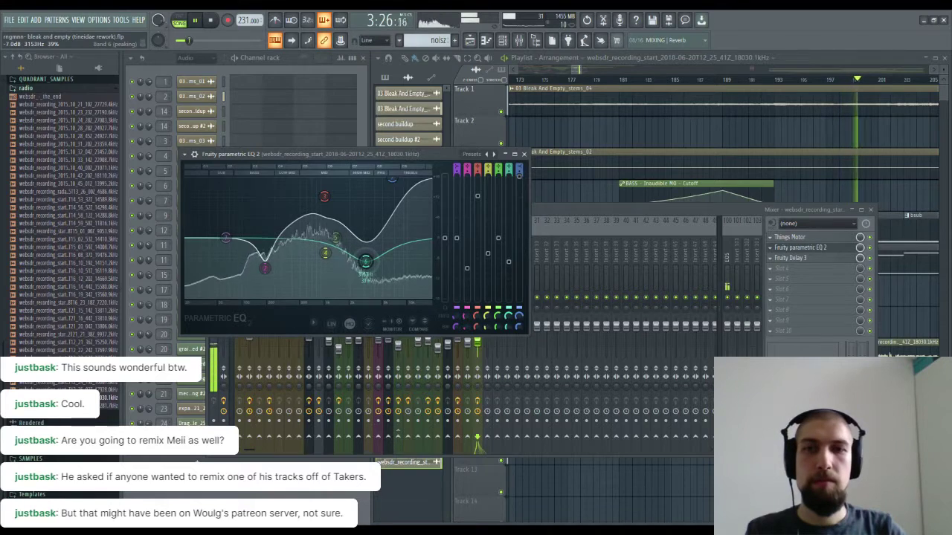
{"action": "left_click_drag", "start_coordinate": [324, 196], "coordinate": [320, 209]}
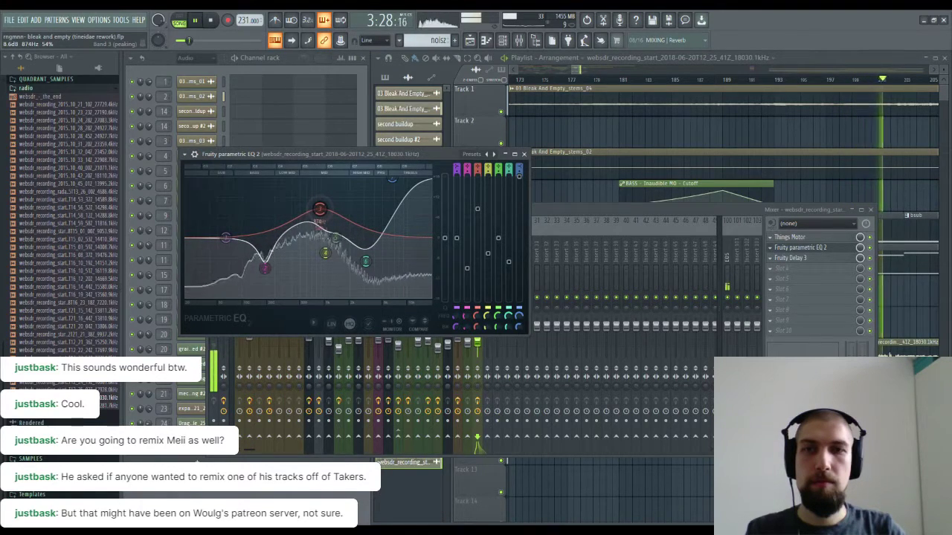
Step: Cut the websdr EQ's band 1 low shelf by 18 dB at 125 Hz and raise band 5 slightly
{"action": "left_click_drag", "start_coordinate": [225, 238], "coordinate": [250, 296]}
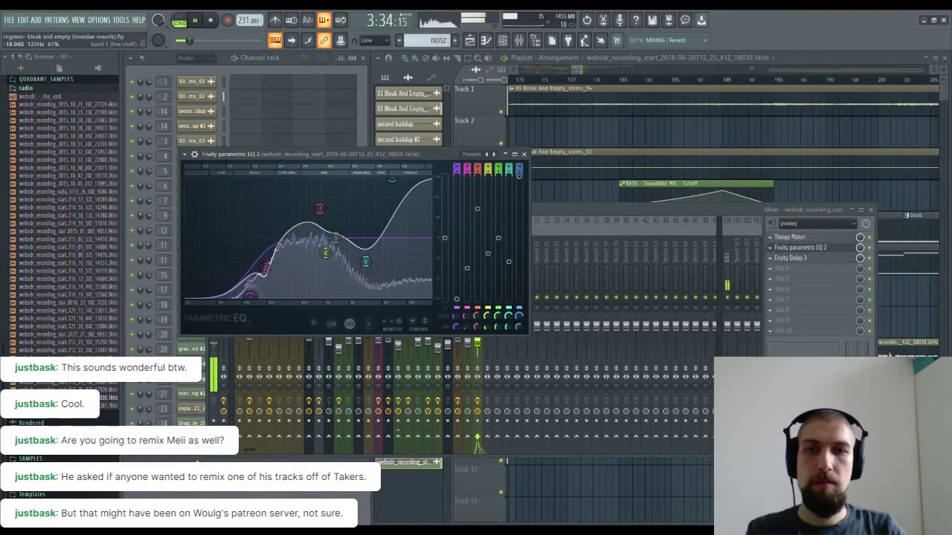
{"action": "left_click_drag", "start_coordinate": [336, 238], "coordinate": [337, 235]}
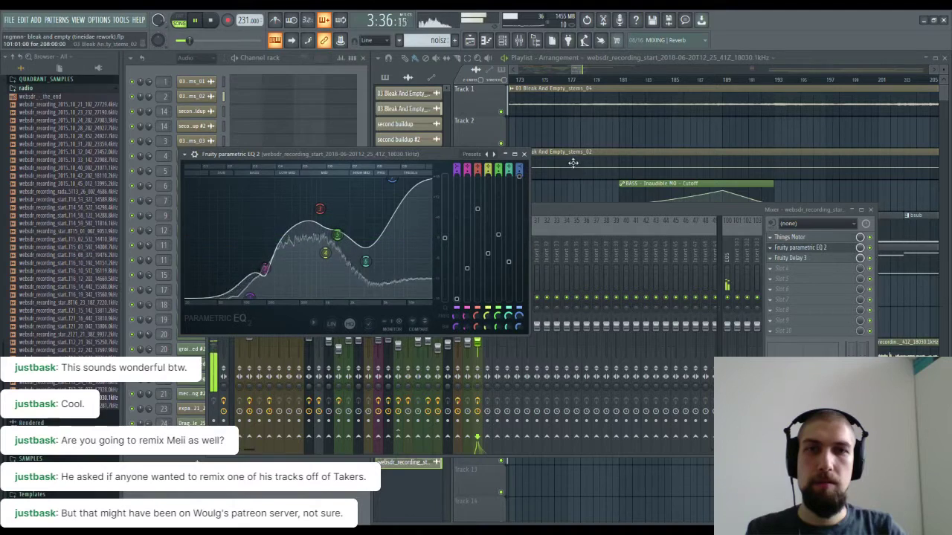
Step: Try the GSatPlus saturator in the third effect slot between Fruity parametric EQ 2 and Fruity Delay 3
{"action": "left_click", "coordinate": [523, 154]}
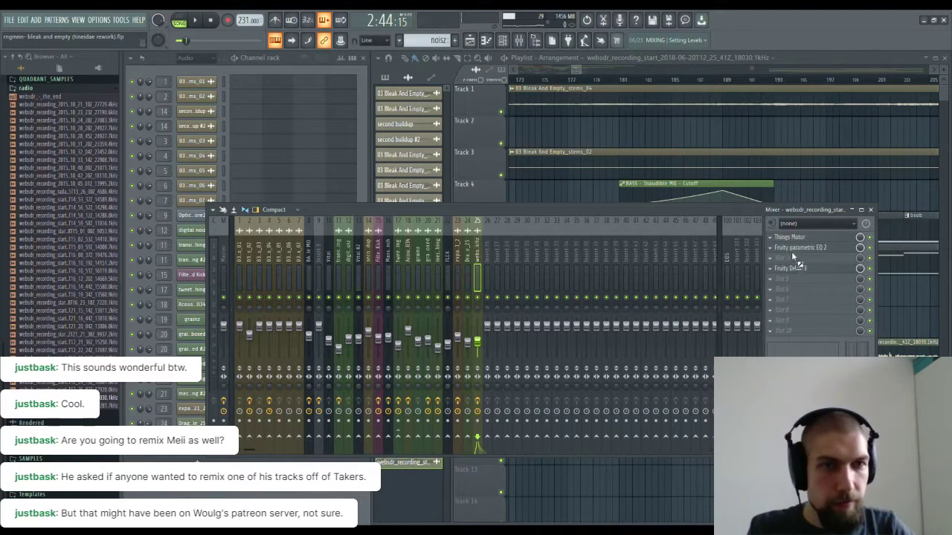
{"action": "left_click_drag", "start_coordinate": [791, 253], "coordinate": [792, 256]}
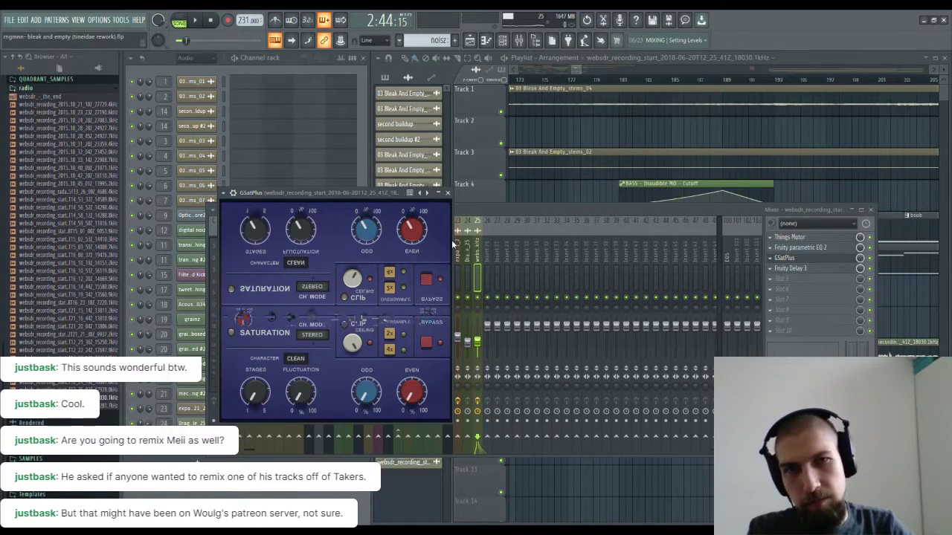
{"action": "left_click", "coordinate": [770, 261]}
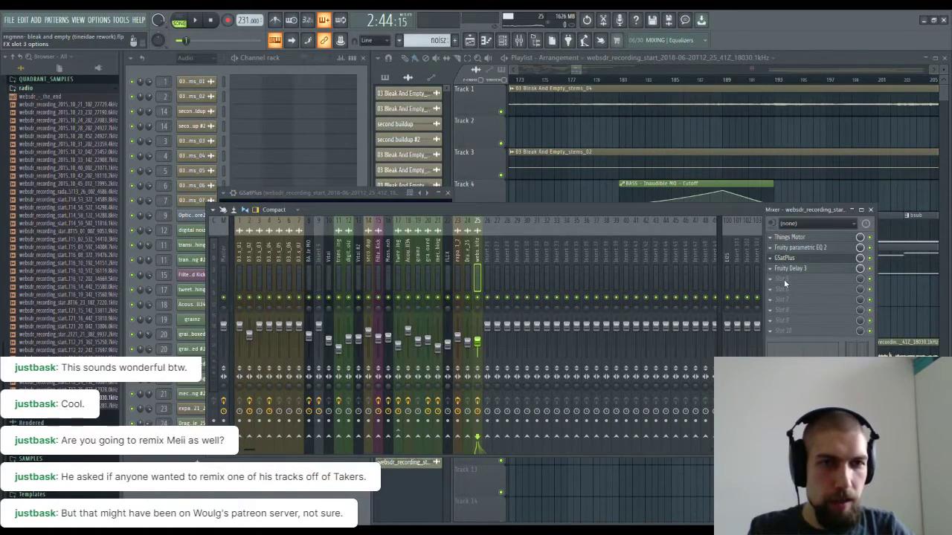
{"action": "left_click", "coordinate": [527, 306]}
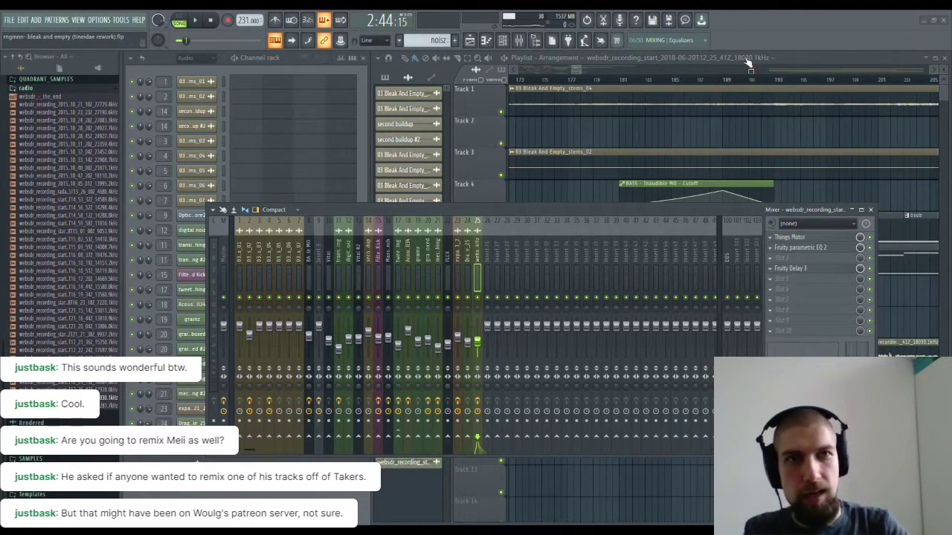
Step: Load Black Box Analog Design HG-2 between the EQ and the delay, set its Output to about 49 %, and audition the arrangement
{"action": "left_click_drag", "start_coordinate": [822, 260], "coordinate": [819, 258]}
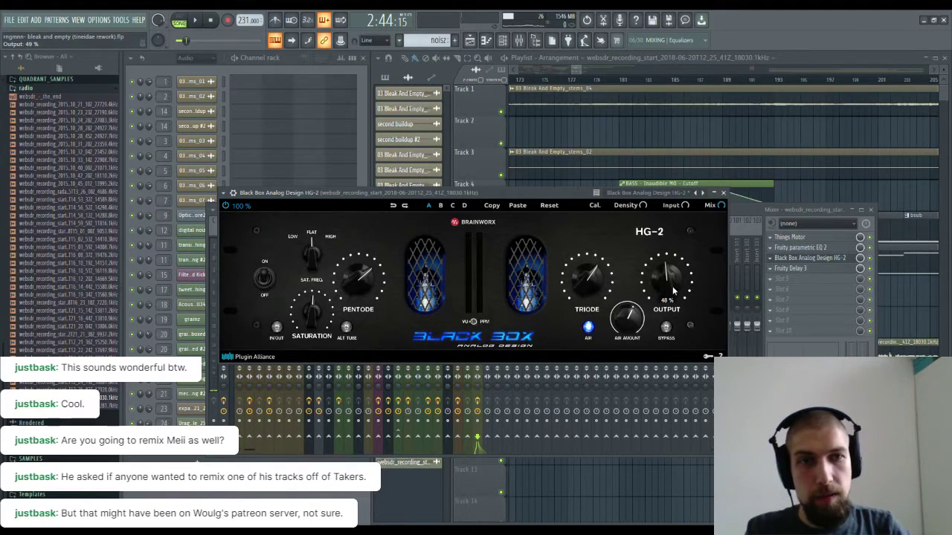
{"action": "left_click", "coordinate": [723, 192]}
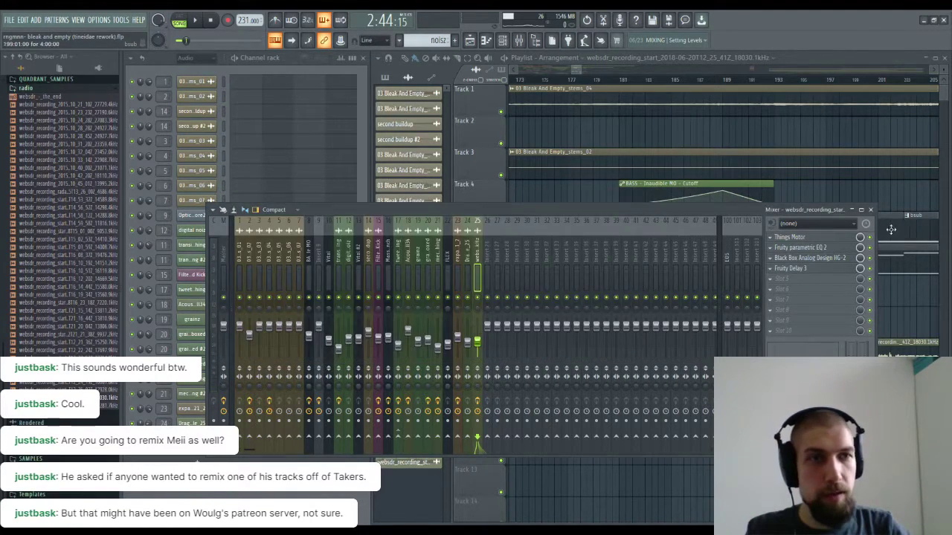
{"action": "left_click", "coordinate": [869, 211]}
{"action": "key", "text": "space"}
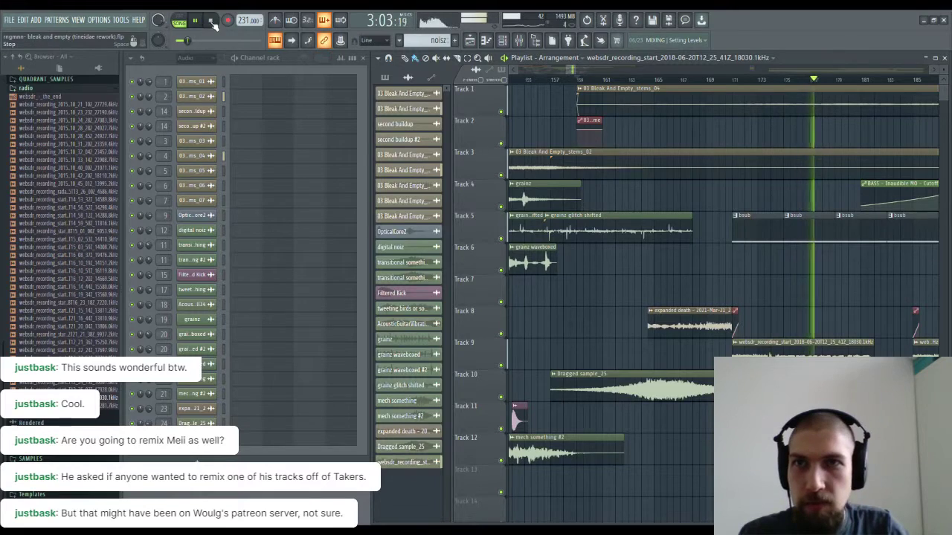
{"action": "key", "text": "space"}
Step: Lower the HG-2 Output to 13 %, replay from around bar 173, and raise the Output to 22 %
{"action": "key", "text": "F9"}
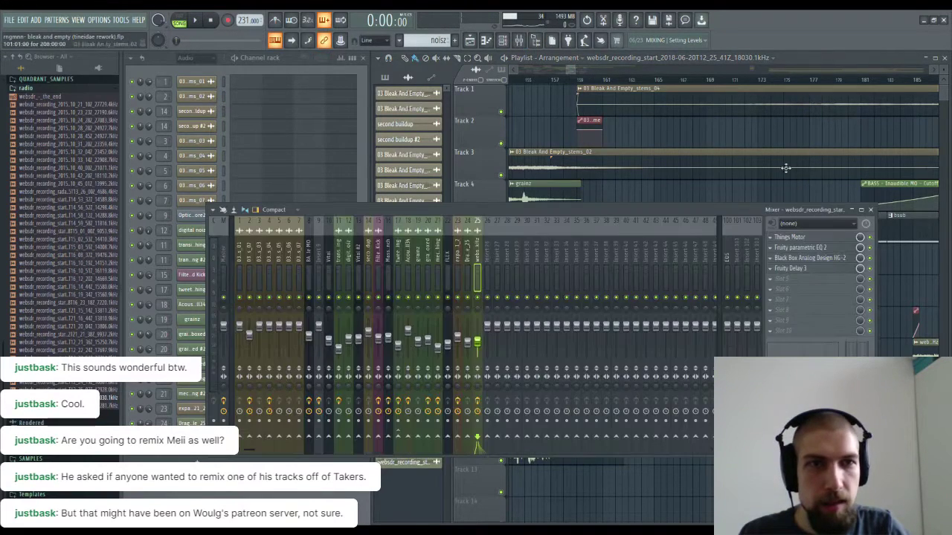
{"action": "left_click", "coordinate": [816, 259]}
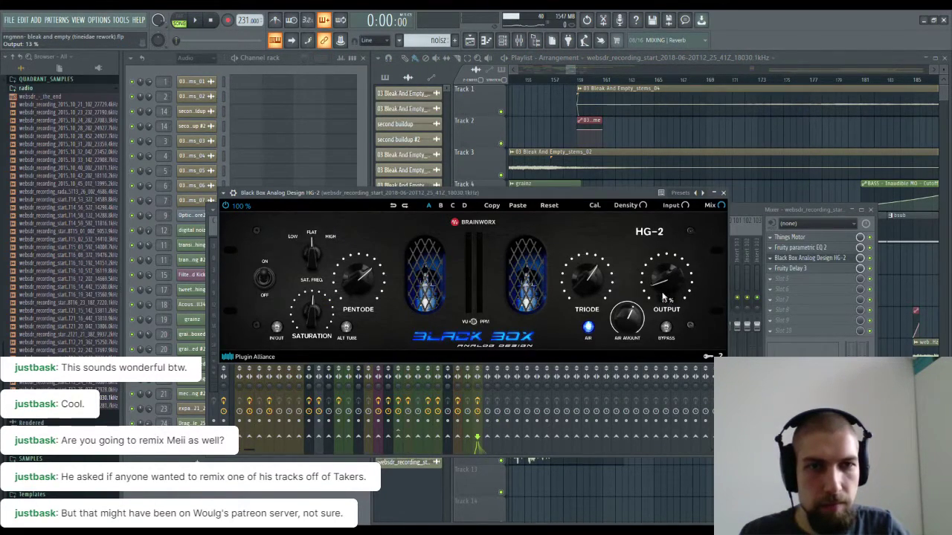
{"action": "left_click", "coordinate": [871, 214]}
{"action": "left_click", "coordinate": [758, 80]}
{"action": "key", "text": "space"}
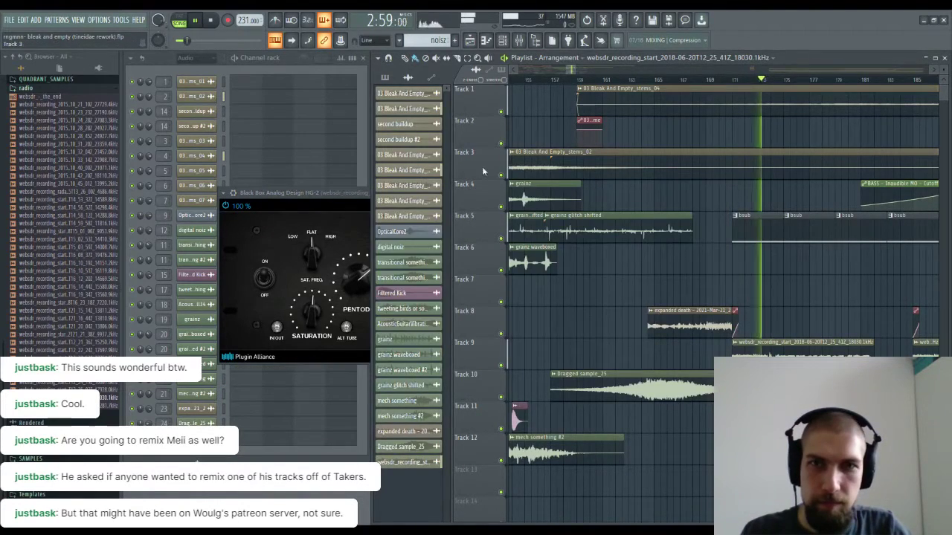
{"action": "left_click", "coordinate": [362, 194]}
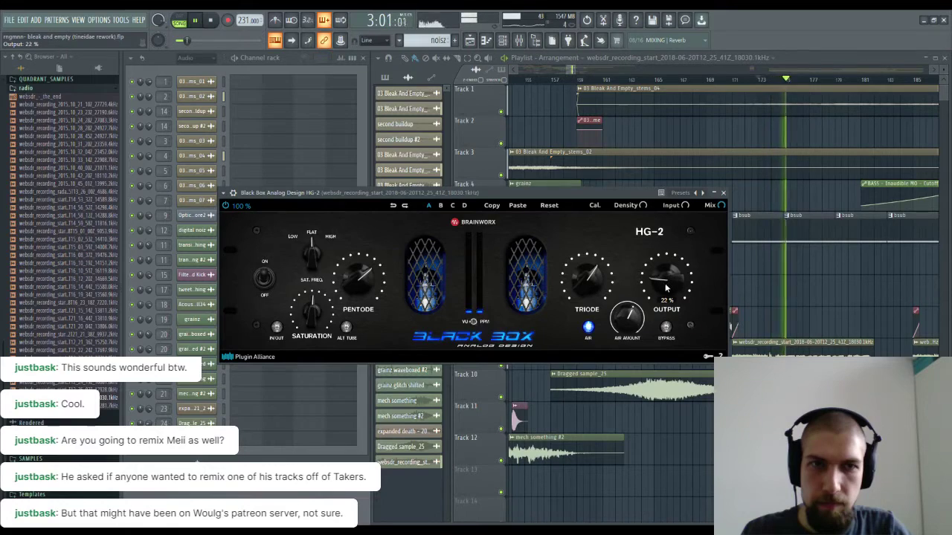
{"action": "left_click", "coordinate": [723, 193]}
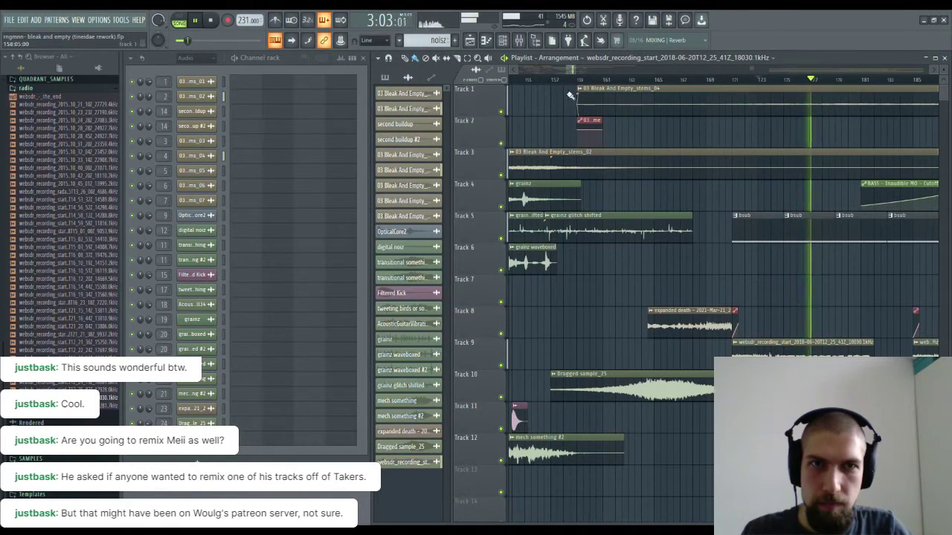
Step: Fine-tune the HG-2 Output to 24 % while replaying the section where the websdr recording enters
{"action": "left_click", "coordinate": [535, 43]}
{"action": "left_click", "coordinate": [536, 43]}
{"action": "left_click", "coordinate": [520, 42]}
{"action": "left_click", "coordinate": [810, 259]}
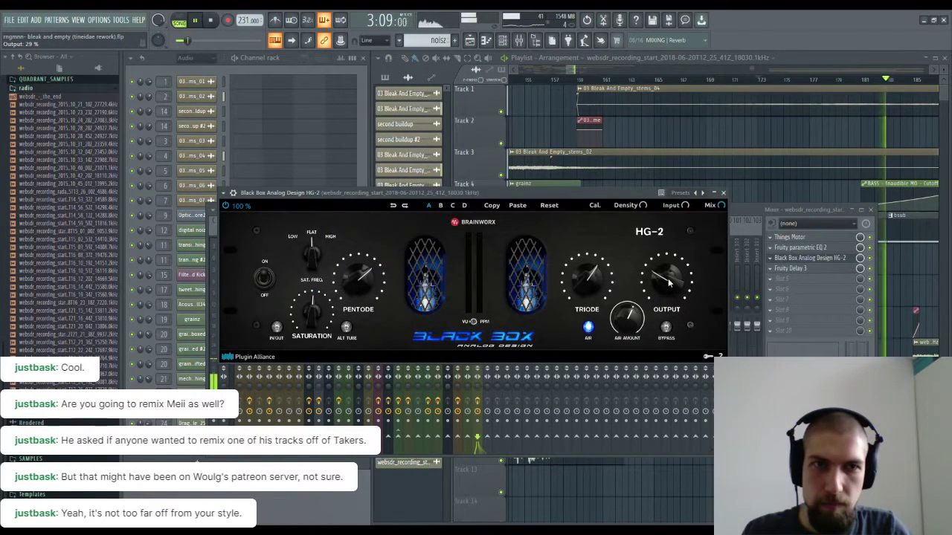
{"action": "left_click", "coordinate": [740, 80]}
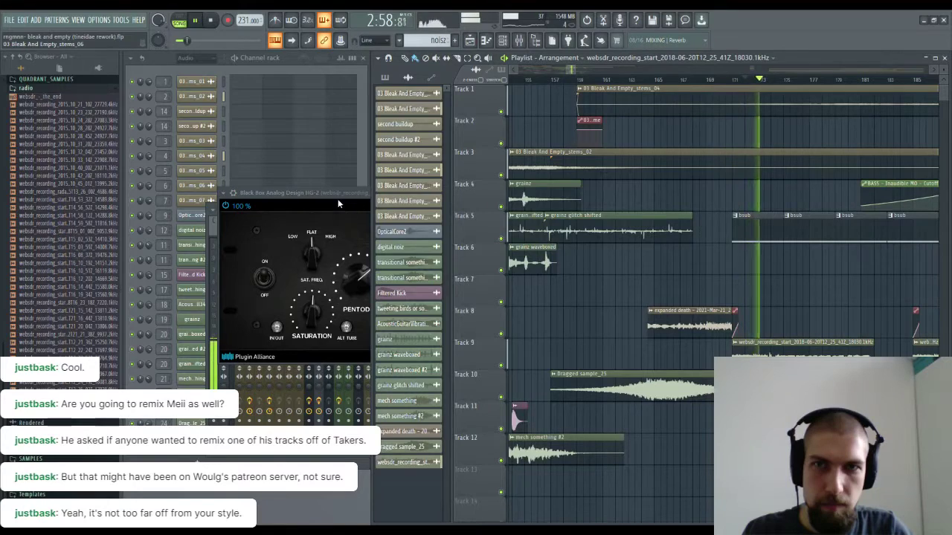
{"action": "left_click", "coordinate": [643, 254]}
{"action": "left_click_drag", "start_coordinate": [664, 277], "coordinate": [664, 285]}
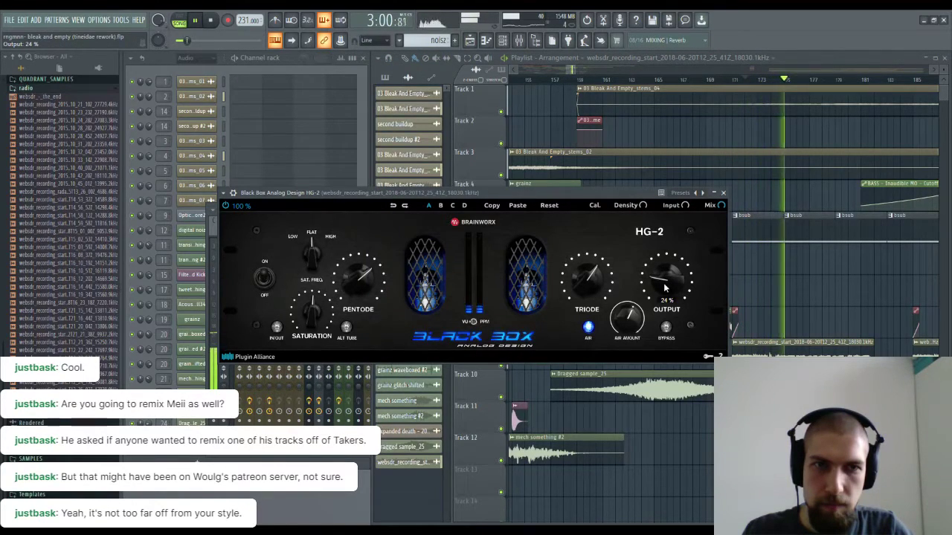
{"action": "left_click", "coordinate": [700, 79]}
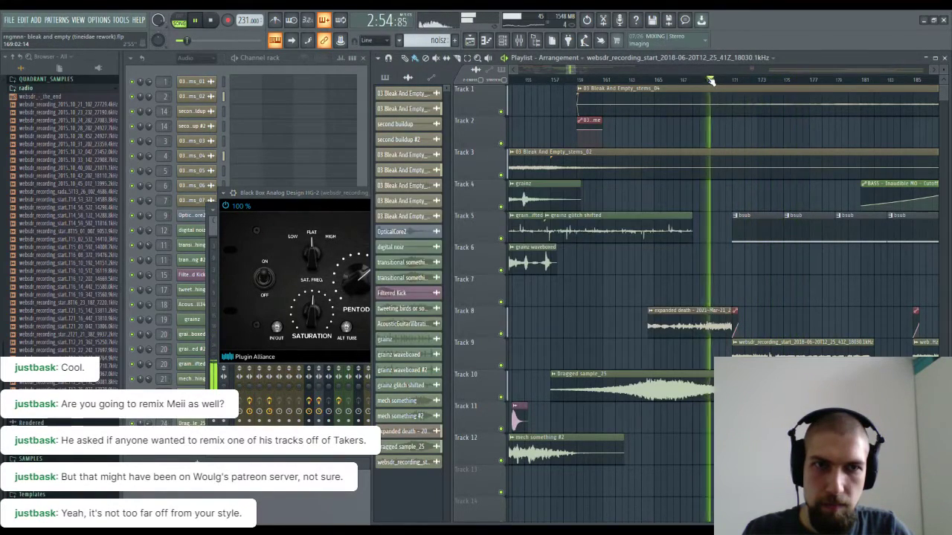
{"action": "left_click", "coordinate": [333, 195]}
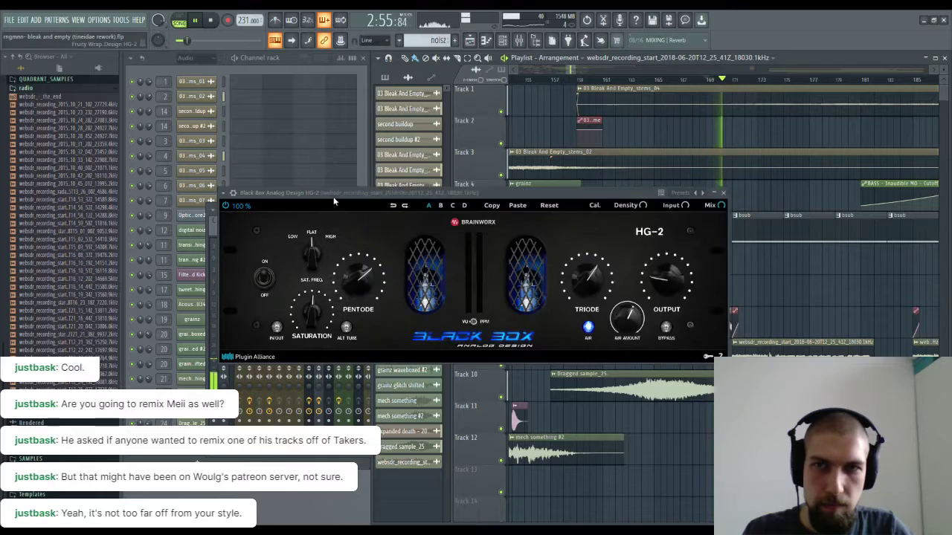
{"action": "left_click", "coordinate": [722, 194]}
{"action": "key", "text": "F9"}
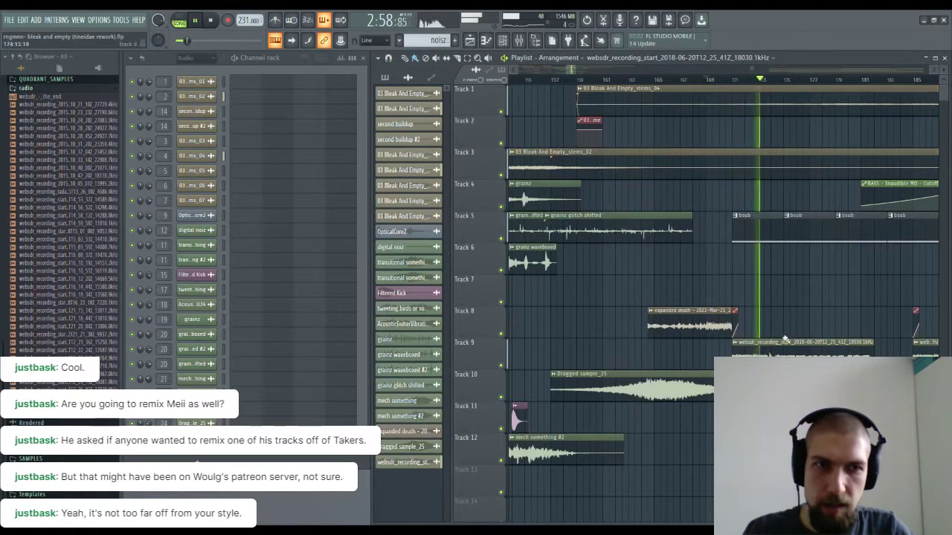
Step: Set the channel volume of the websdr recording on Track 9 to 64 %
{"action": "double_click", "coordinate": [775, 355]}
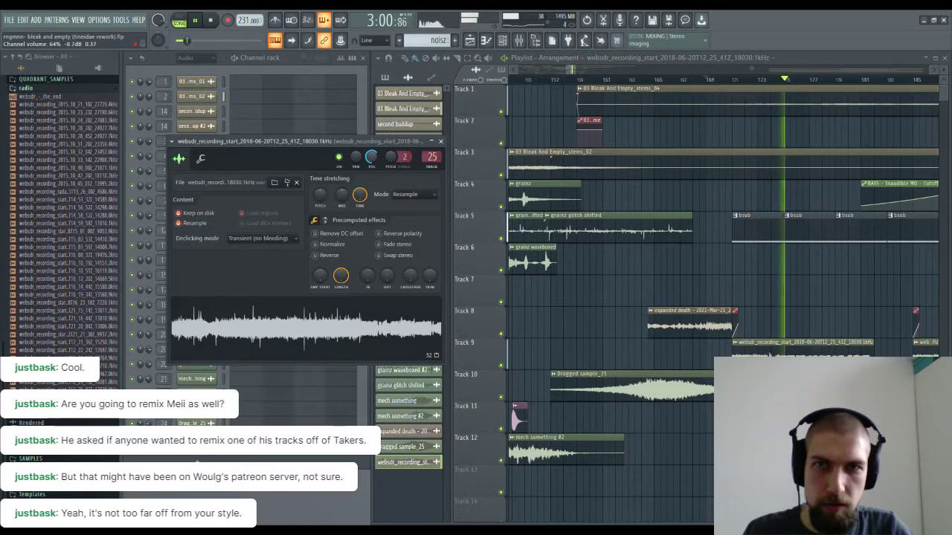
{"action": "left_click", "coordinate": [440, 141]}
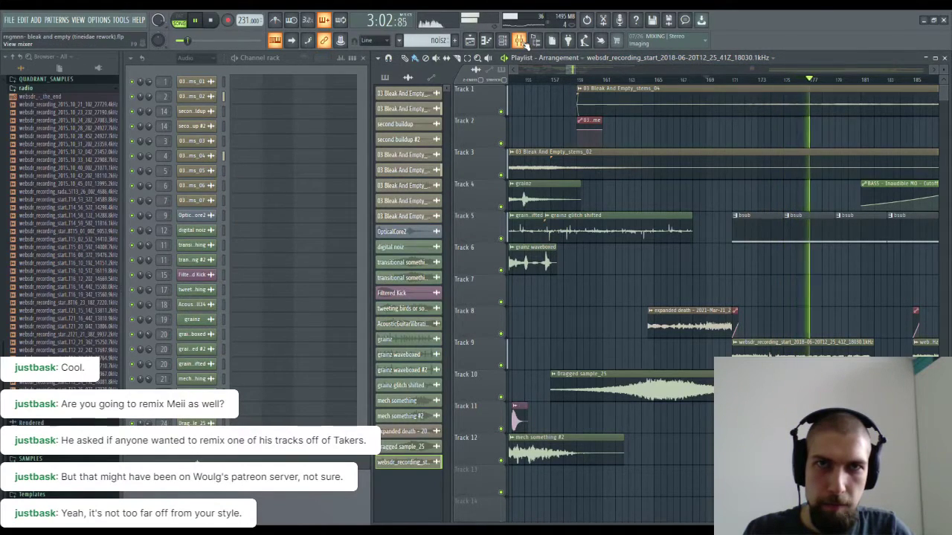
Step: Readjust the HG-2 Output on the websdr recording's mixer insert during playback and close the mixer
{"action": "left_click", "coordinate": [528, 41]}
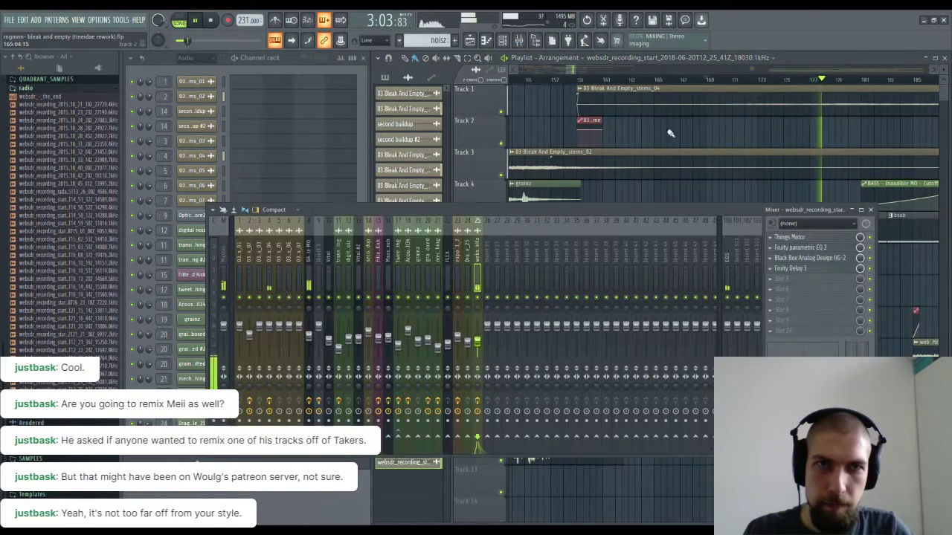
{"action": "left_click", "coordinate": [811, 258]}
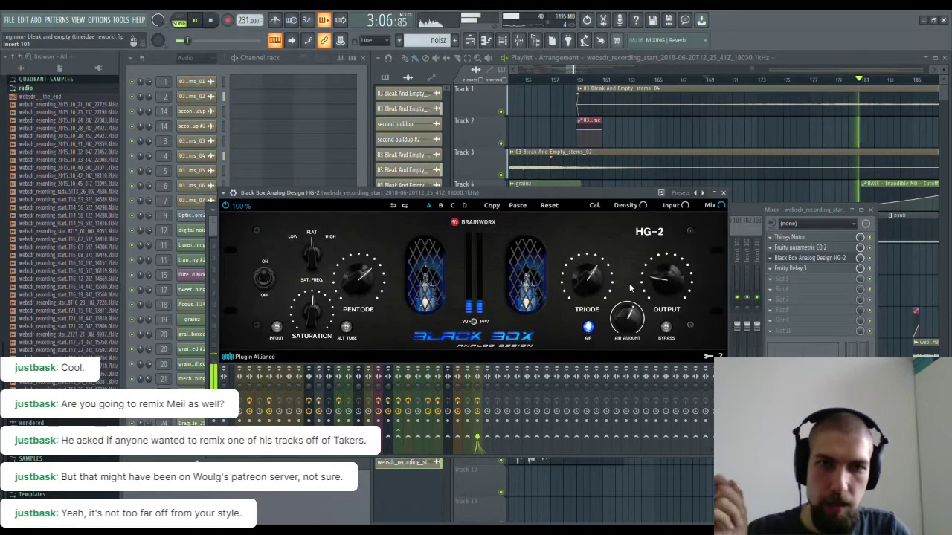
{"action": "left_click_drag", "start_coordinate": [661, 273], "coordinate": [663, 281]}
{"action": "left_click", "coordinate": [723, 192]}
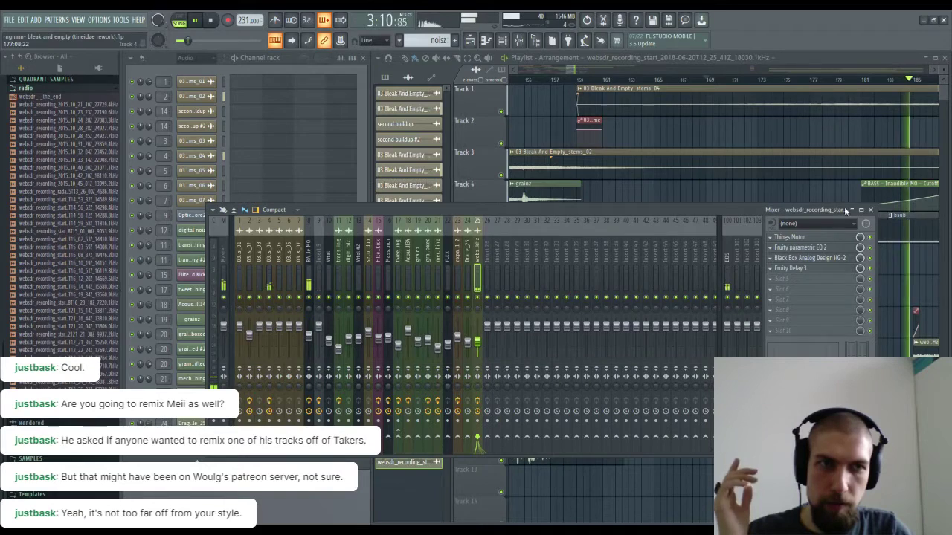
{"action": "left_click", "coordinate": [870, 210]}
Step: Review the end of the arrangement, stop playback, and place the play position at about bar 241
{"action": "scroll", "coordinate": [750, 86], "scroll_direction": "down", "scroll_amount": 3}
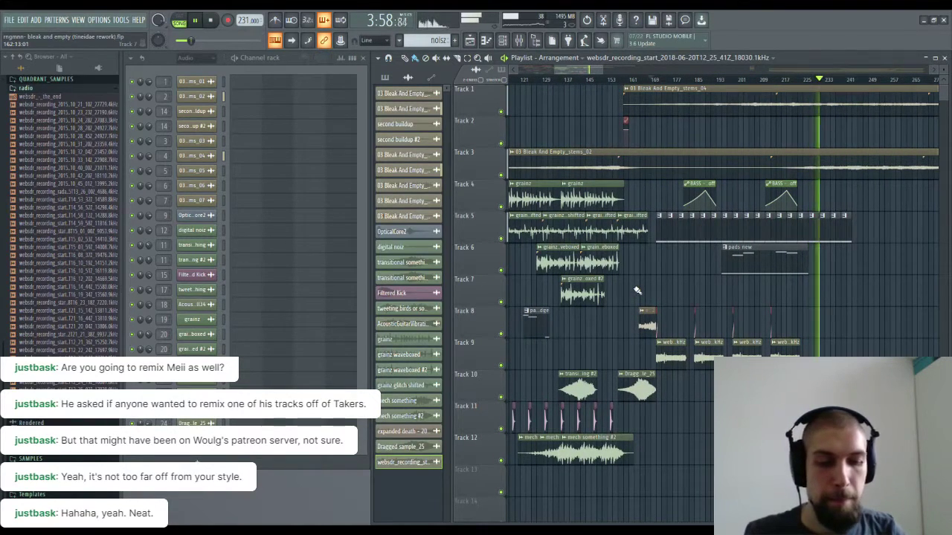
{"action": "scroll", "coordinate": [842, 298], "scroll_direction": "right", "scroll_amount": 3}
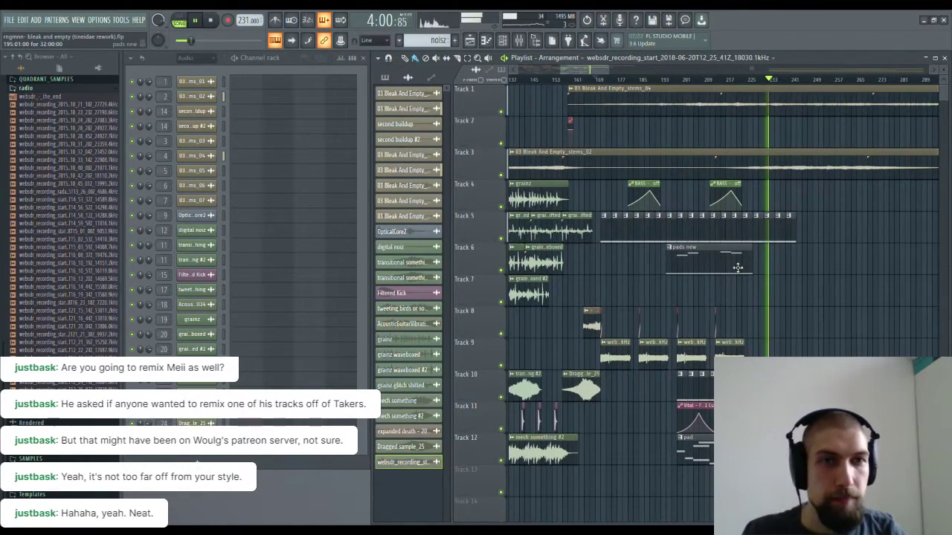
{"action": "scroll", "coordinate": [768, 82], "scroll_direction": "up", "scroll_amount": 2}
{"action": "scroll", "coordinate": [769, 82], "scroll_direction": "down", "scroll_amount": 5}
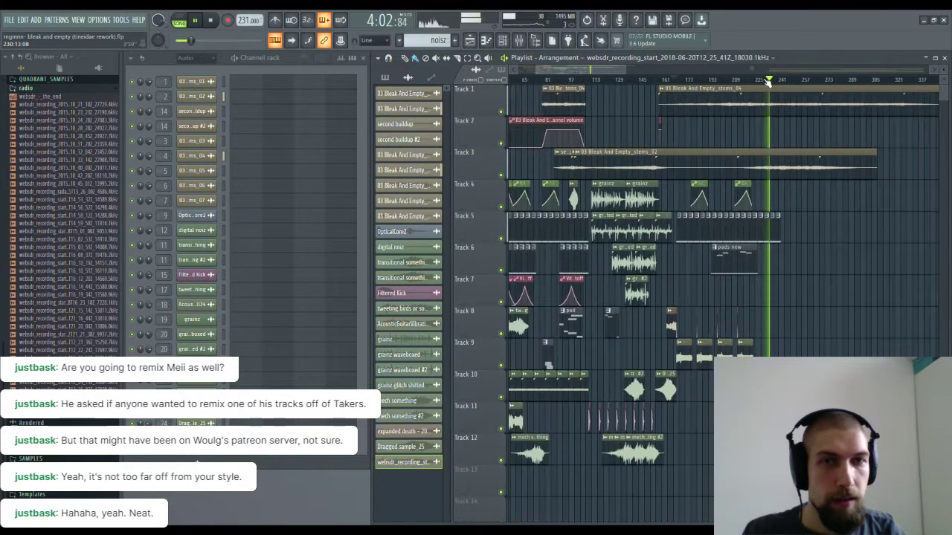
{"action": "key", "text": "space"}
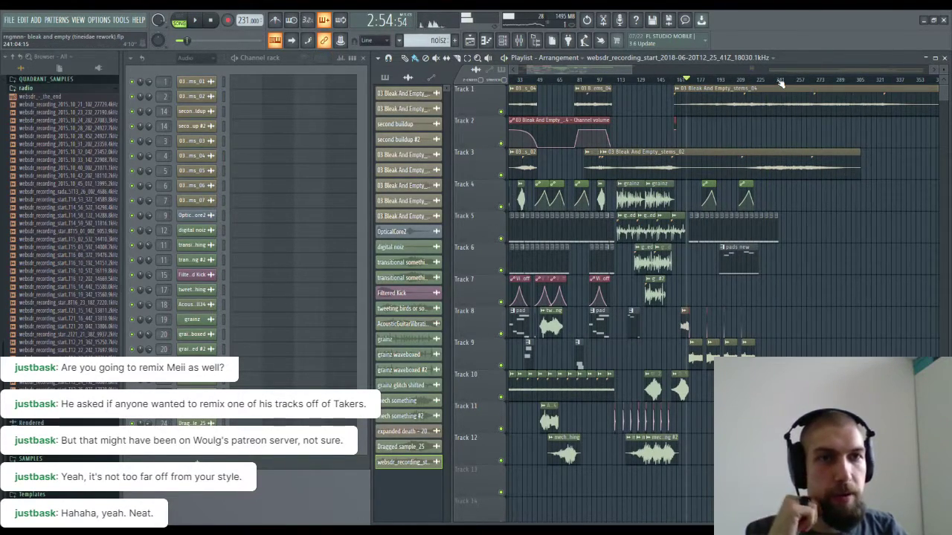
{"action": "left_click", "coordinate": [775, 82]}
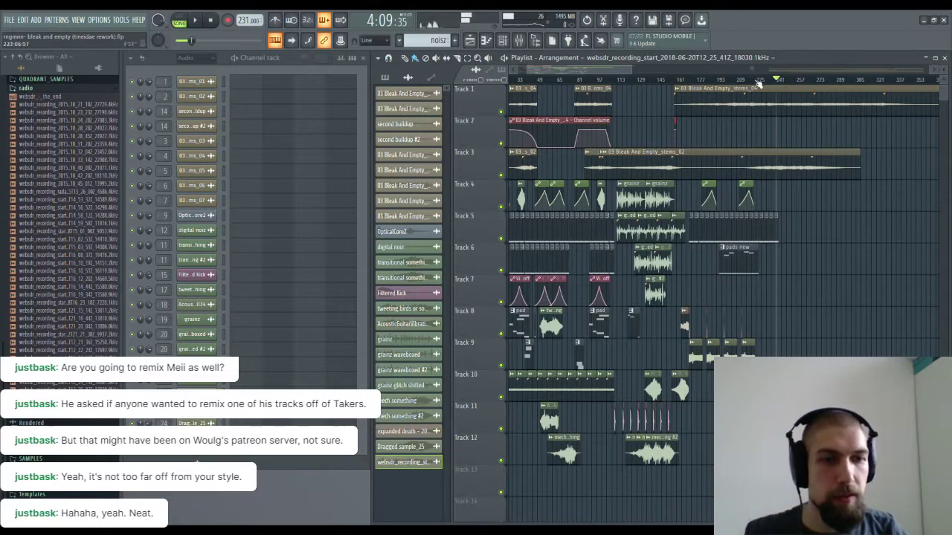
Step: Delete the bsub clips on Track 5 that extend past the end of the pads new clip at bar 227
{"action": "left_click_drag", "start_coordinate": [806, 143], "coordinate": [864, 306]}
{"action": "scroll", "coordinate": [746, 84], "scroll_direction": "up", "scroll_amount": 2}
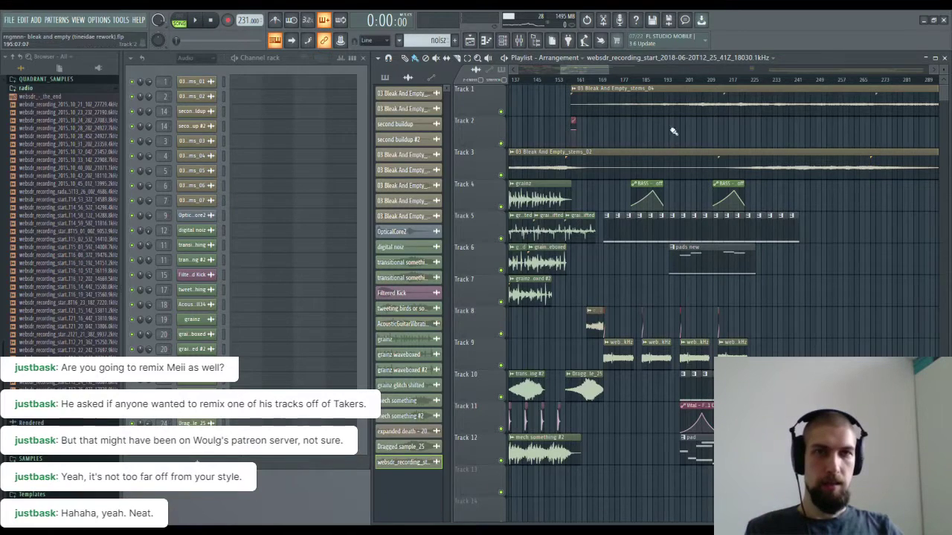
{"action": "scroll", "coordinate": [645, 80], "scroll_direction": "up", "scroll_amount": 5}
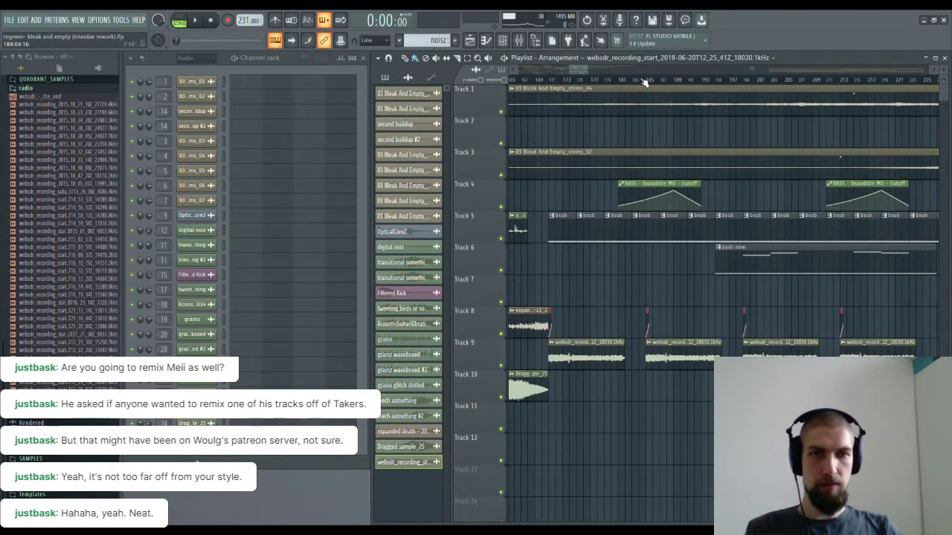
{"action": "left_click_drag", "start_coordinate": [665, 292], "coordinate": [518, 227]}
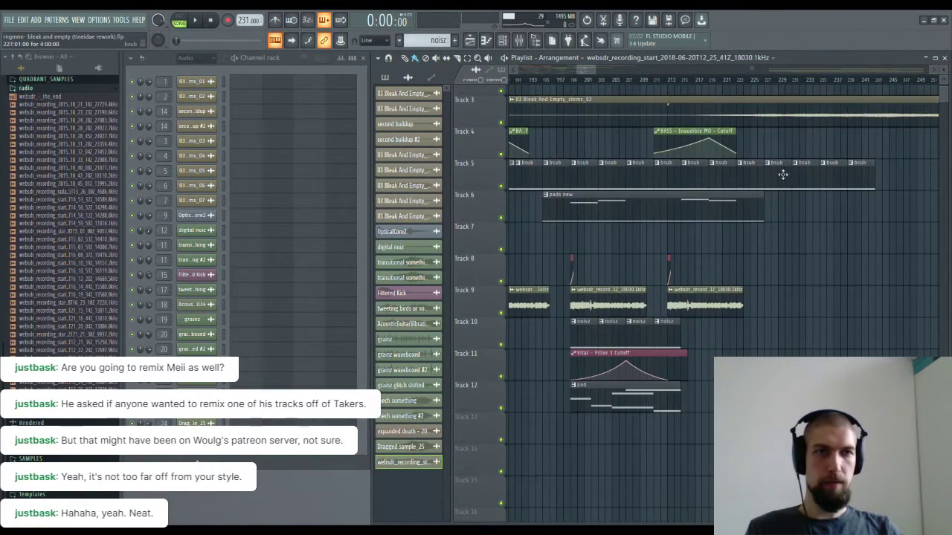
{"action": "left_click_drag", "start_coordinate": [798, 250], "coordinate": [948, 252]}
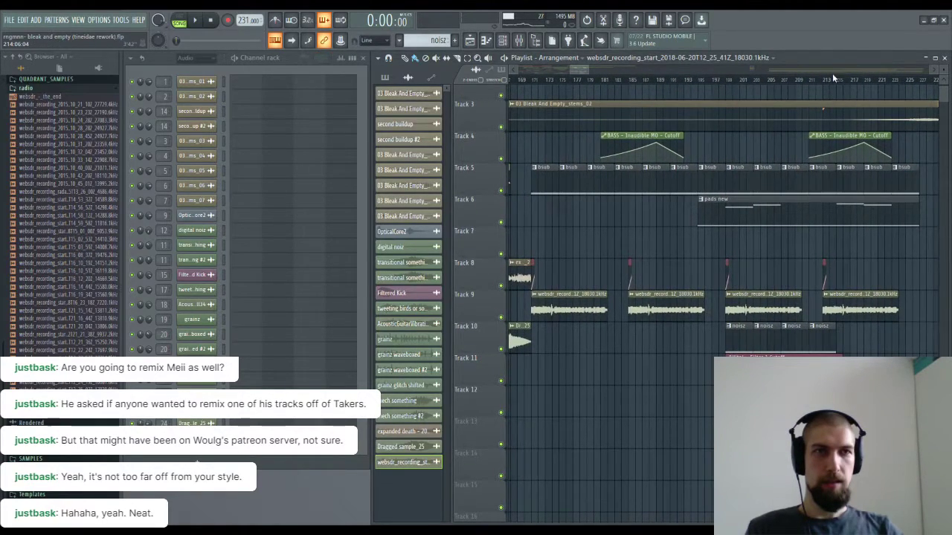
Step: Duplicate the clips on Tracks 4 to 12 from bars 171 to 227 directly after themselves and select the pads new copy
{"action": "scroll", "coordinate": [832, 73], "scroll_direction": "down", "scroll_amount": 3}
{"action": "left_click_drag", "start_coordinate": [915, 446], "coordinate": [676, 149]}
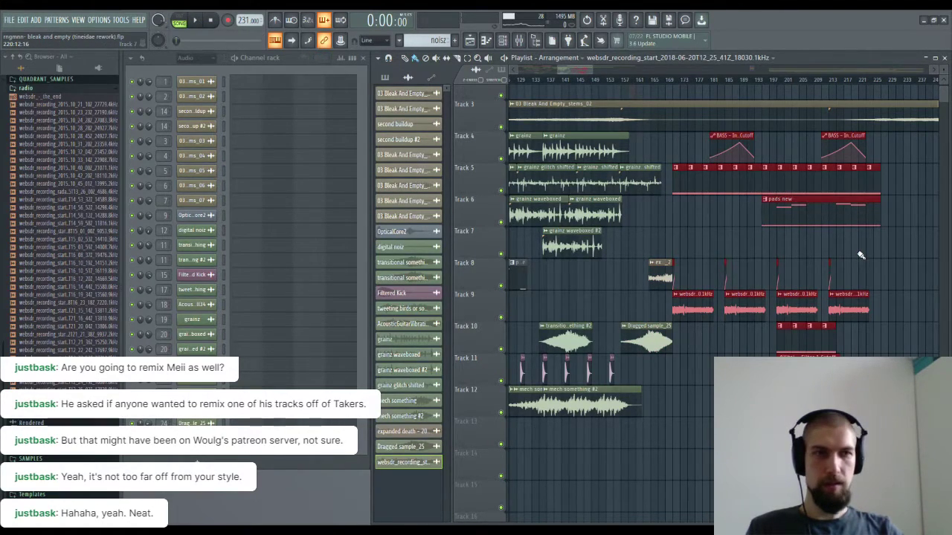
{"action": "key", "text": "ctrl+b"}
{"action": "left_click_drag", "start_coordinate": [871, 255], "coordinate": [811, 339]}
{"action": "left_click", "coordinate": [858, 309]}
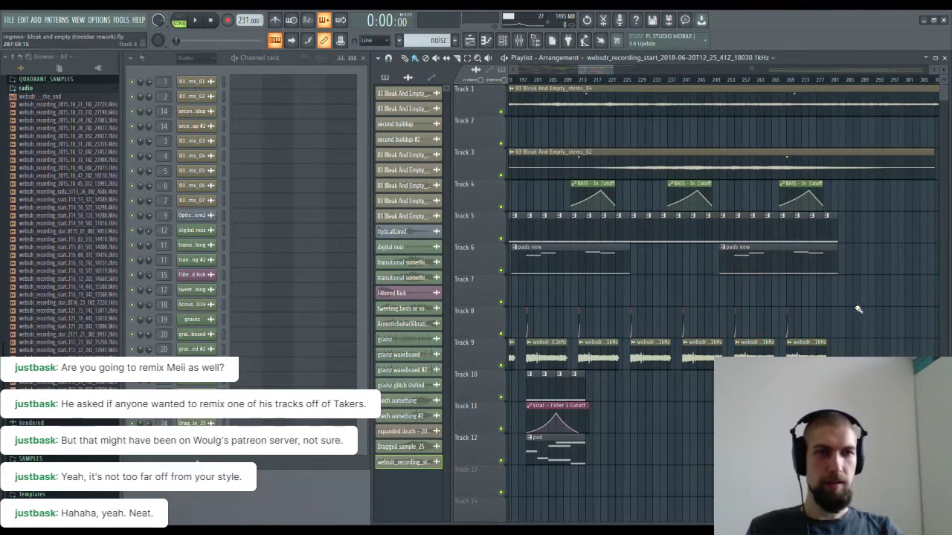
{"action": "left_click", "coordinate": [765, 254]}
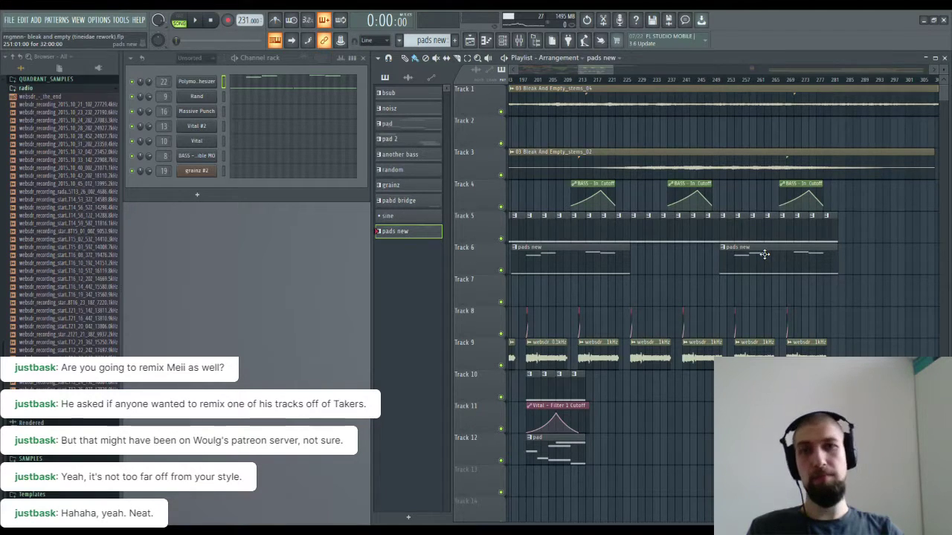
Step: Delete the sine pattern, then clone the pads new pattern and select the clone
{"action": "left_click", "coordinate": [392, 217]}
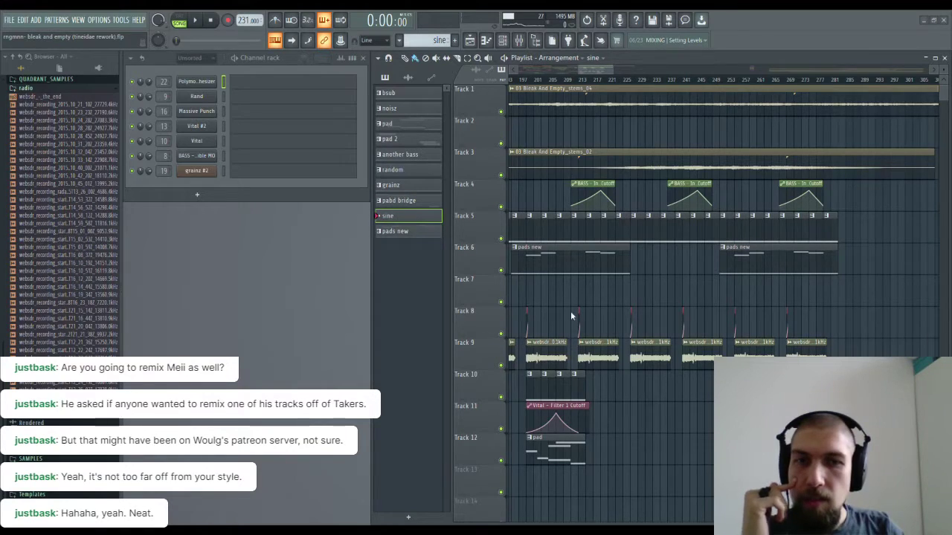
{"action": "key", "text": "ctrl+shift+Delete"}
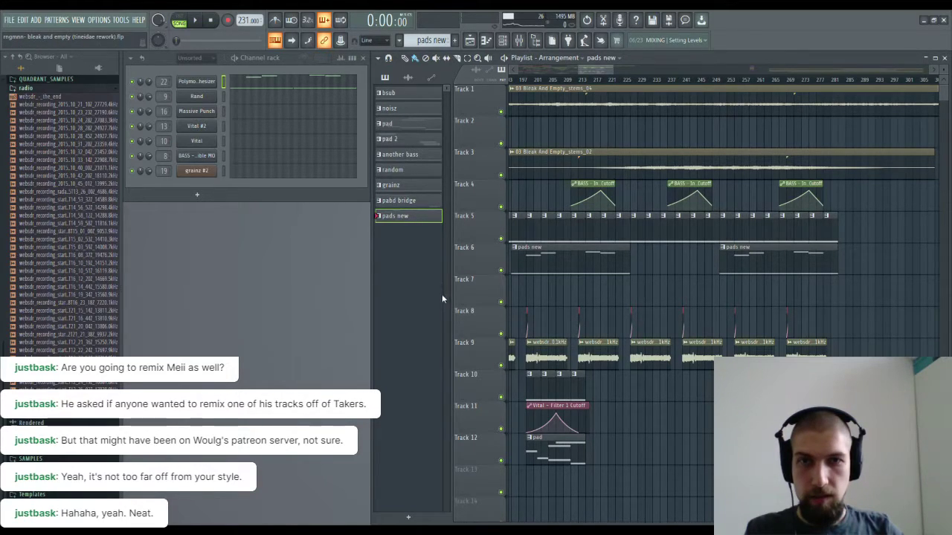
{"action": "key", "text": "ctrl+shift+c"}
{"action": "left_click", "coordinate": [409, 233]}
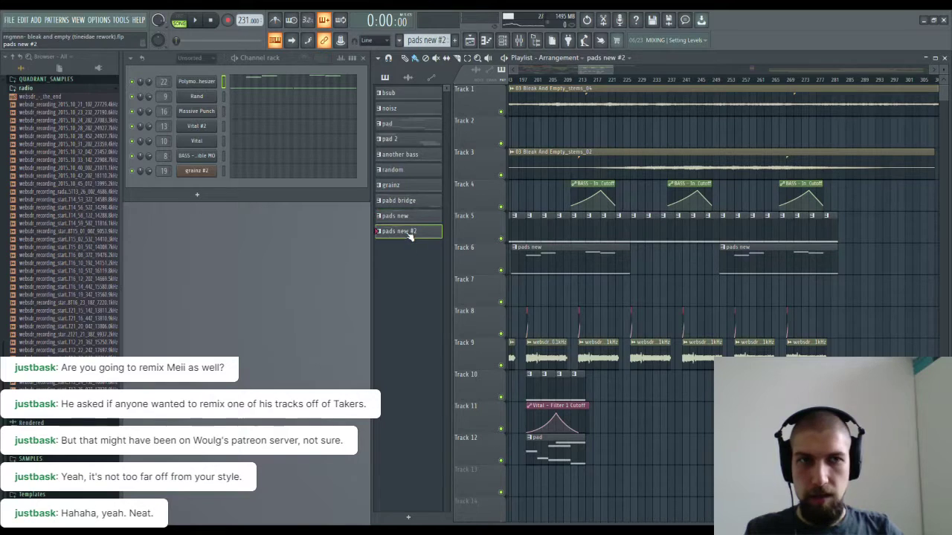
Step: Transpose the cloned pads pattern's Polymode Synthesizer notes up one octave and close the piano roll
{"action": "left_click", "coordinate": [276, 82]}
{"action": "key", "text": "ctrl+Up"}
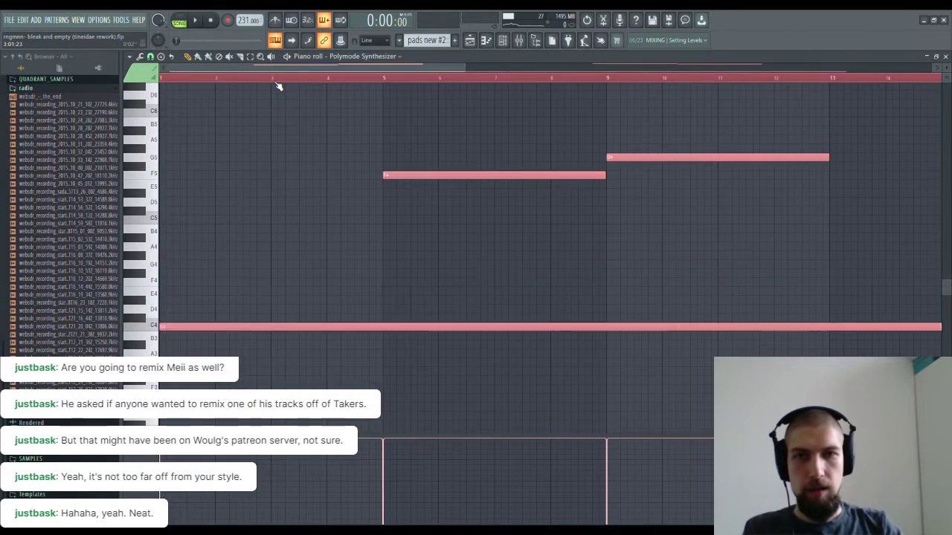
{"action": "left_click", "coordinate": [946, 56]}
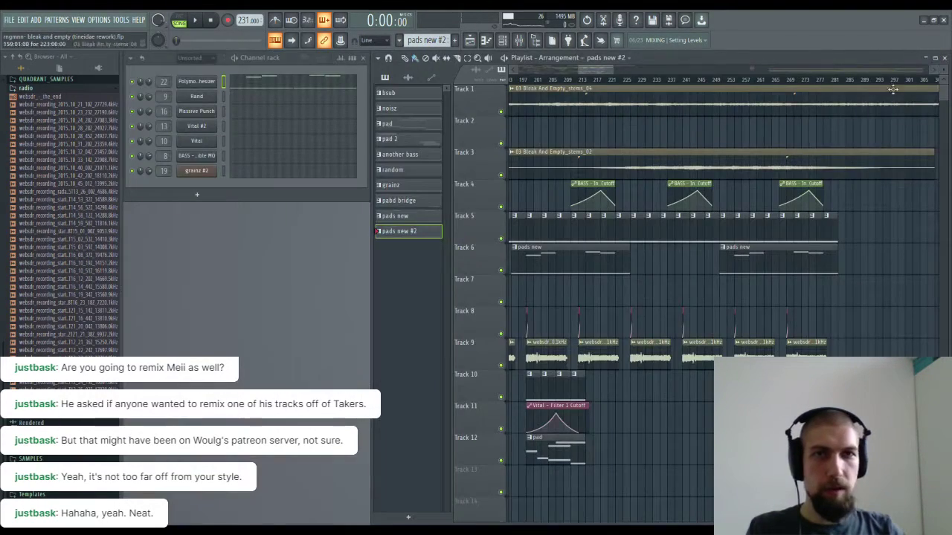
Step: Replace the second pads new clip on Track 6 at bar 251 with a pads new #2 clip
{"action": "mouse_move", "coordinate": [740, 293]}
{"action": "left_mouse_down"}
{"action": "mouse_move", "coordinate": [778, 297]}
{"action": "mouse_move", "coordinate": [760, 297]}
{"action": "mouse_move", "coordinate": [759, 271]}
{"action": "mouse_move", "coordinate": [831, 226]}
{"action": "left_mouse_up"}
{"action": "right_click", "coordinate": [755, 271]}
{"action": "left_click_drag", "start_coordinate": [765, 232], "coordinate": [808, 218]}
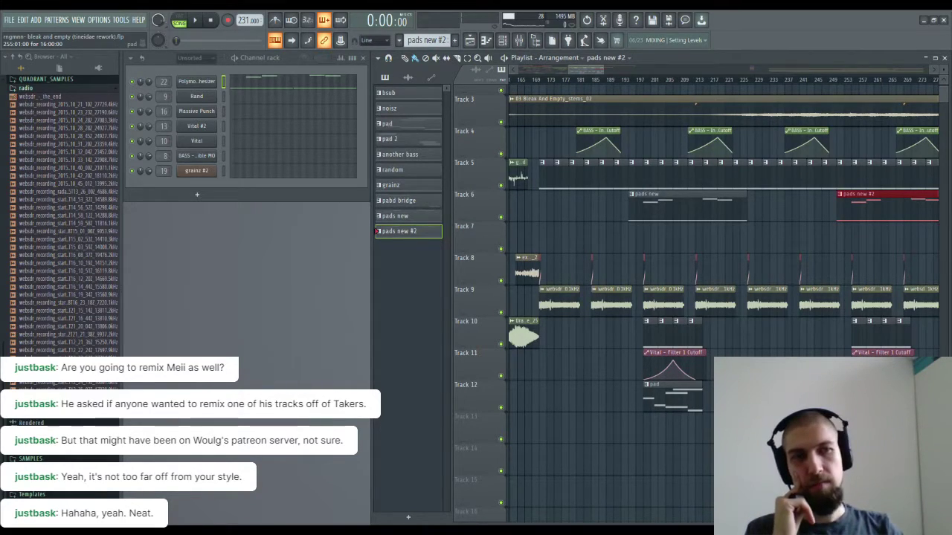
Step: Look over the extended section and play the arrangement from about bar 159
{"action": "left_click_drag", "start_coordinate": [766, 381], "coordinate": [654, 369]}
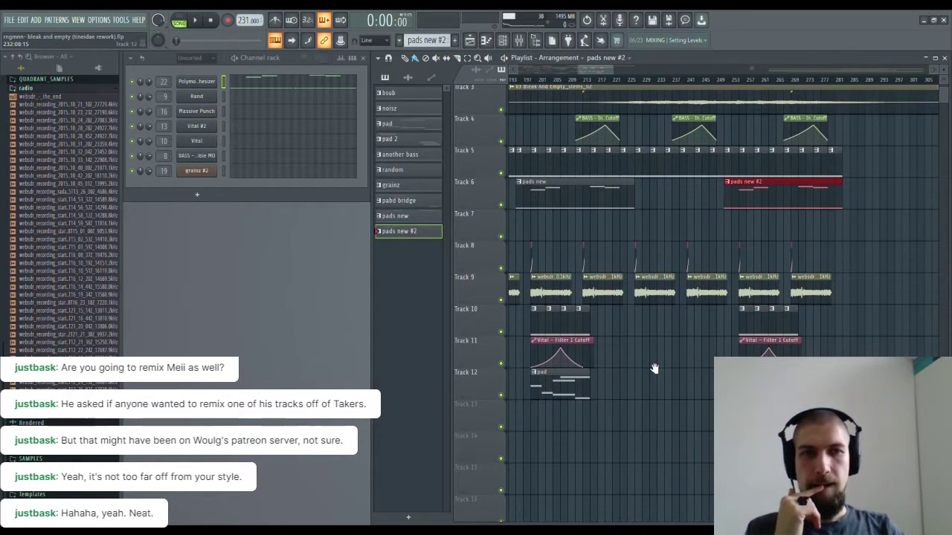
{"action": "left_click_drag", "start_coordinate": [686, 221], "coordinate": [847, 236]}
{"action": "left_click_drag", "start_coordinate": [627, 232], "coordinate": [737, 260]}
{"action": "left_click_drag", "start_coordinate": [625, 252], "coordinate": [718, 273]}
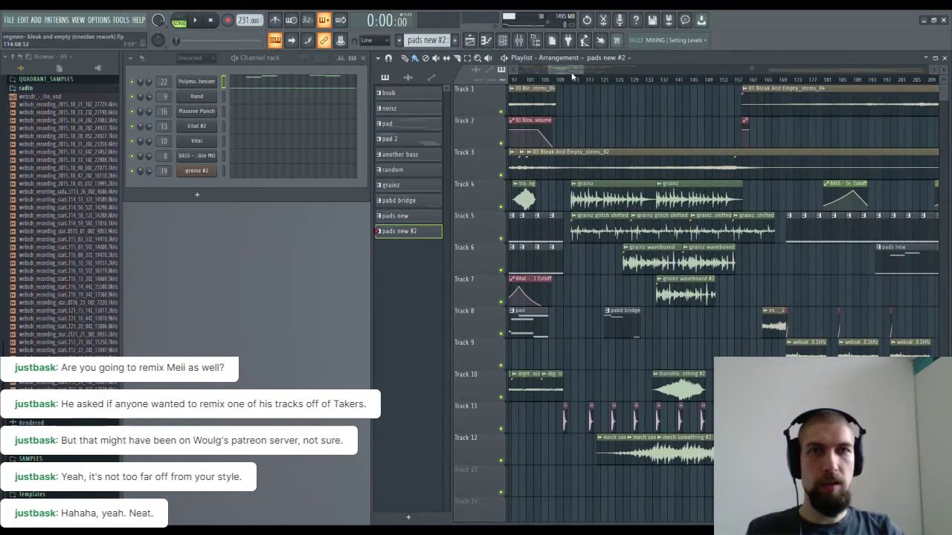
{"action": "left_click", "coordinate": [741, 79]}
{"action": "key", "text": "space"}
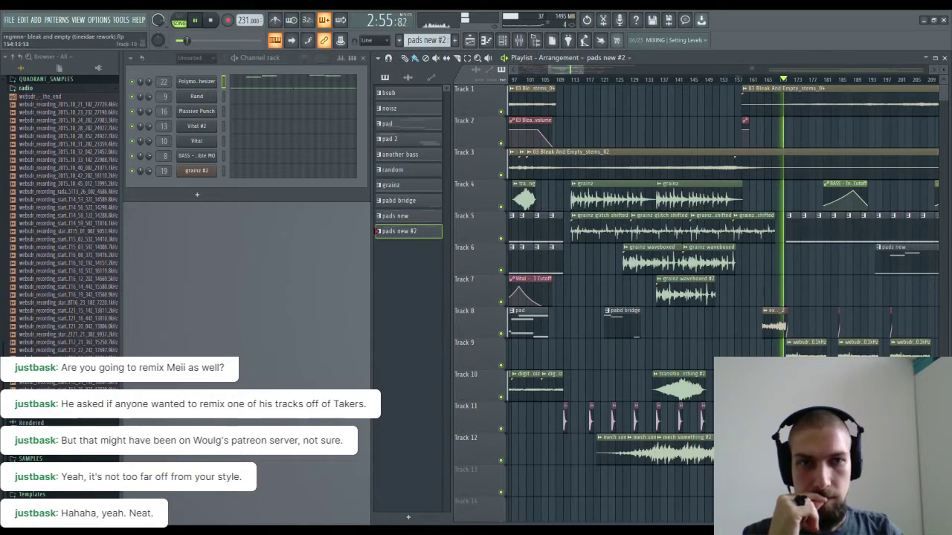
Step: Open Fruity Parametric EQ 2 on the websdr recording's insert, inspect its Things Motor effect, and close the mixer
{"action": "left_click_drag", "start_coordinate": [729, 294], "coordinate": [594, 297]}
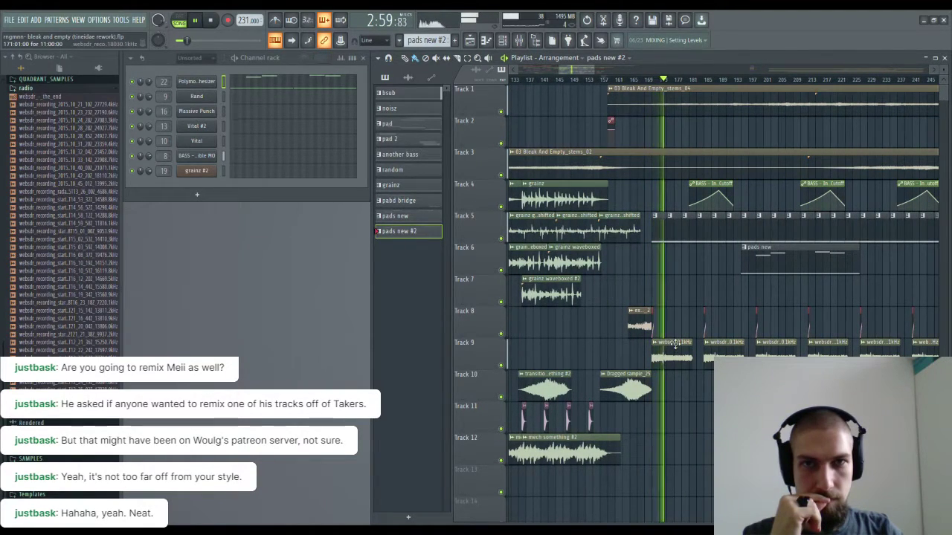
{"action": "key", "text": "F9"}
{"action": "left_click_drag", "start_coordinate": [823, 253], "coordinate": [823, 262]}
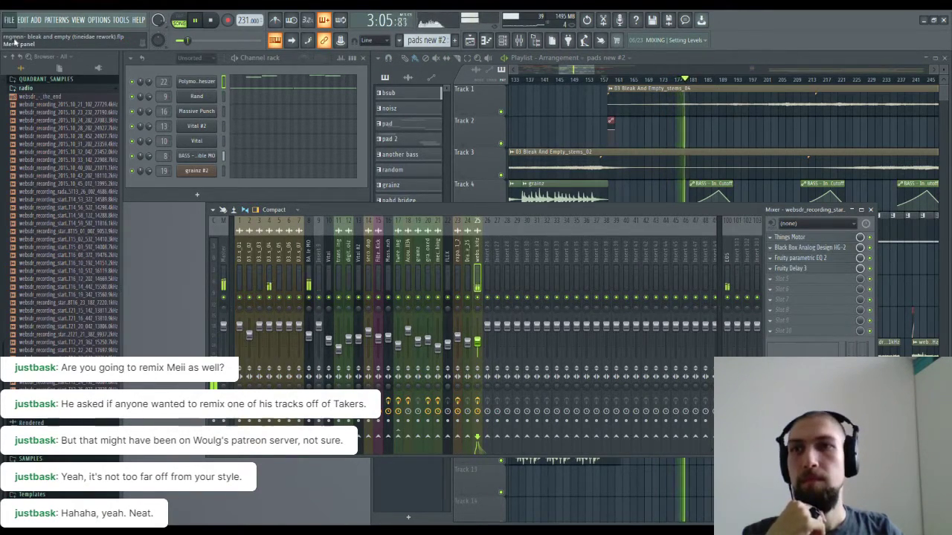
{"action": "left_click", "coordinate": [818, 258]}
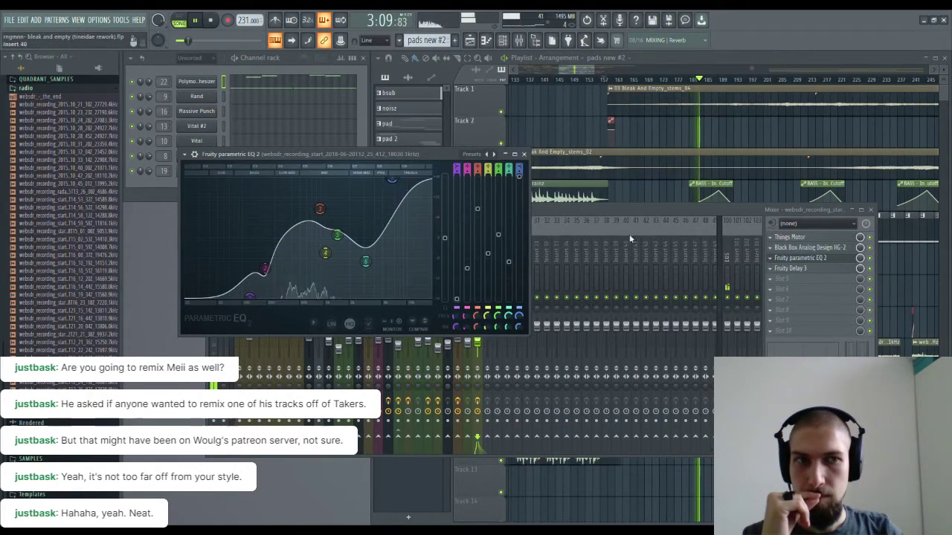
{"action": "left_click", "coordinate": [816, 237]}
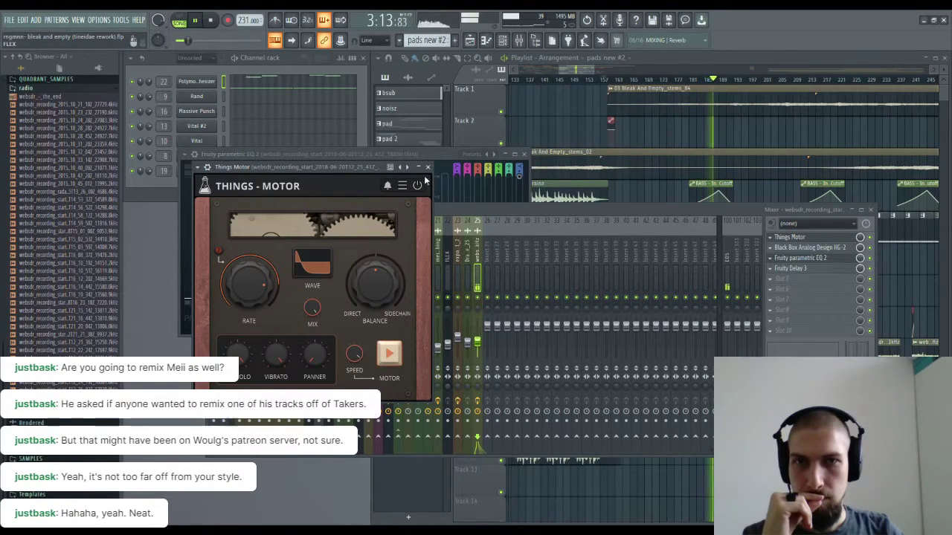
{"action": "left_click", "coordinate": [428, 167]}
{"action": "left_click", "coordinate": [873, 211]}
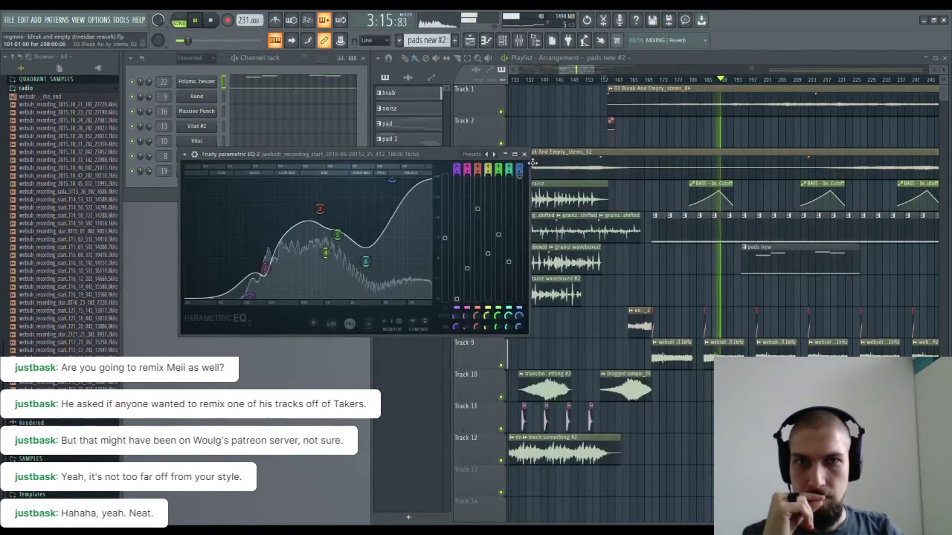
Step: Boost band 3 of the websdr recording's equalizer to about 15.7 dB at 724 Hz and close the equalizer
{"action": "left_click_drag", "start_coordinate": [324, 213], "coordinate": [318, 193]}
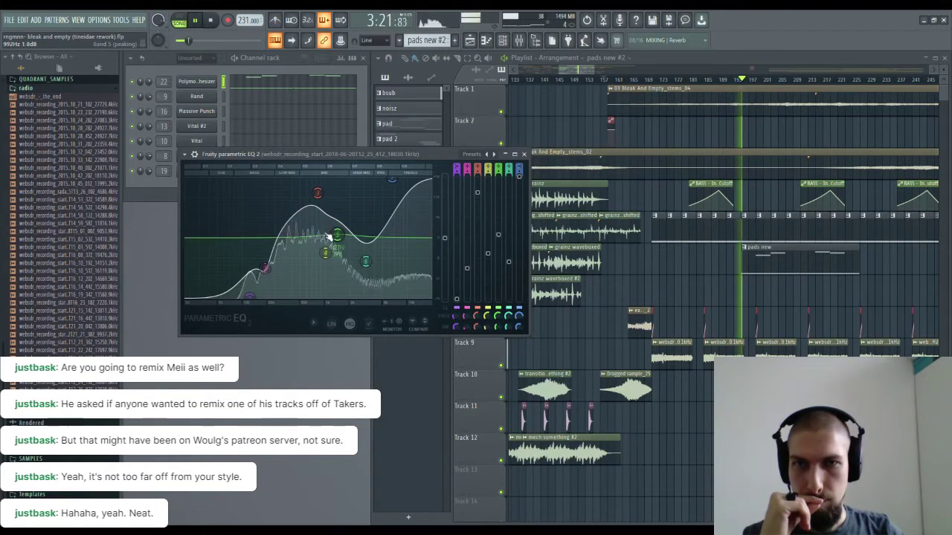
{"action": "left_click_drag", "start_coordinate": [317, 194], "coordinate": [313, 184]}
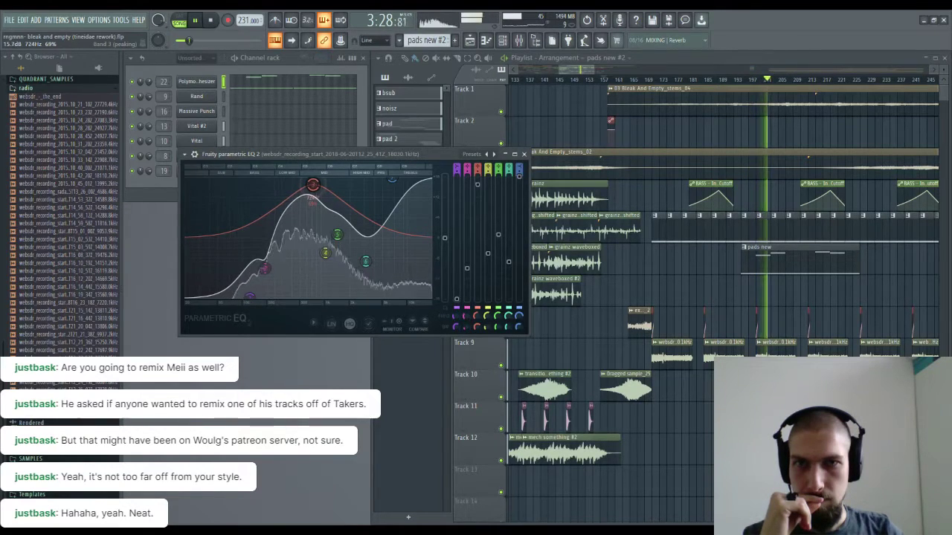
{"action": "left_click", "coordinate": [526, 155]}
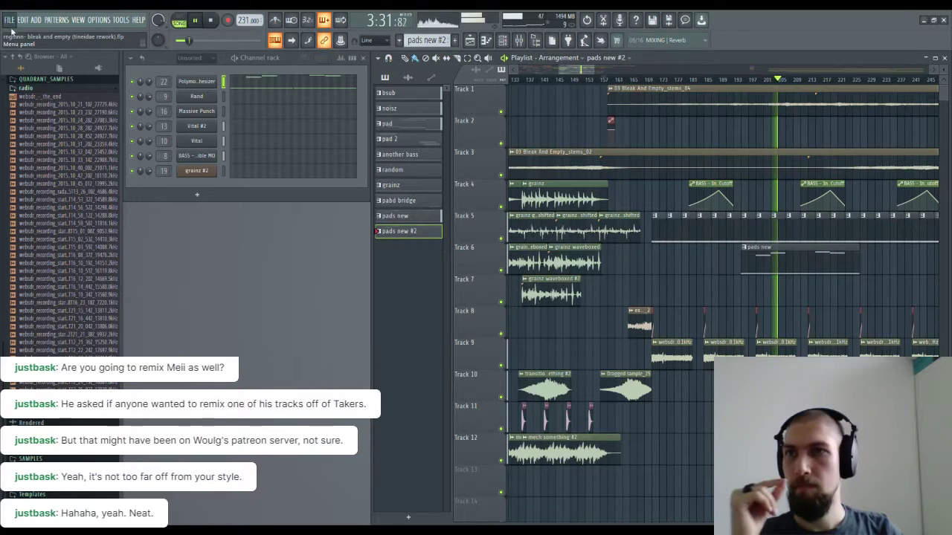
Step: Stop playback and place a copy of the earlier pad 2 clip on Track 12 at about bar 219
{"action": "left_click_drag", "start_coordinate": [825, 298], "coordinate": [713, 300]}
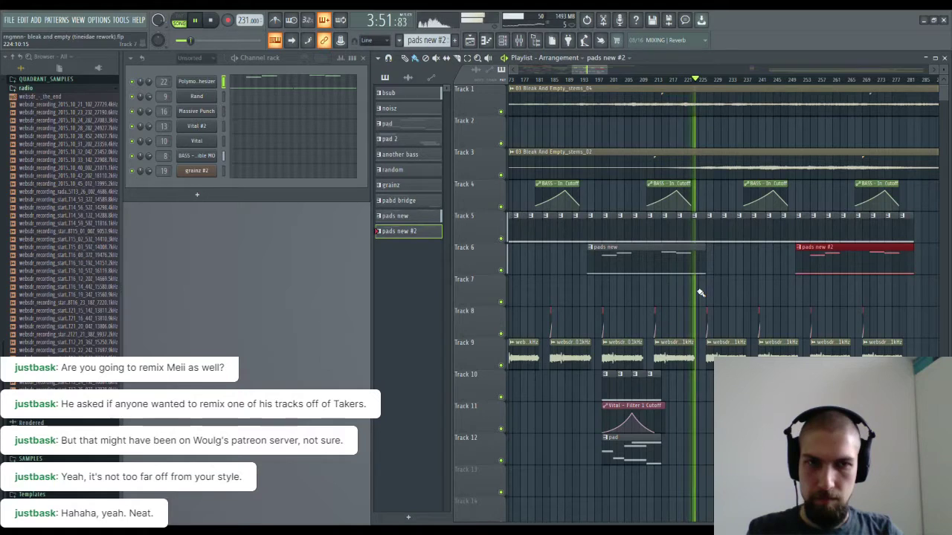
{"action": "key", "text": "space"}
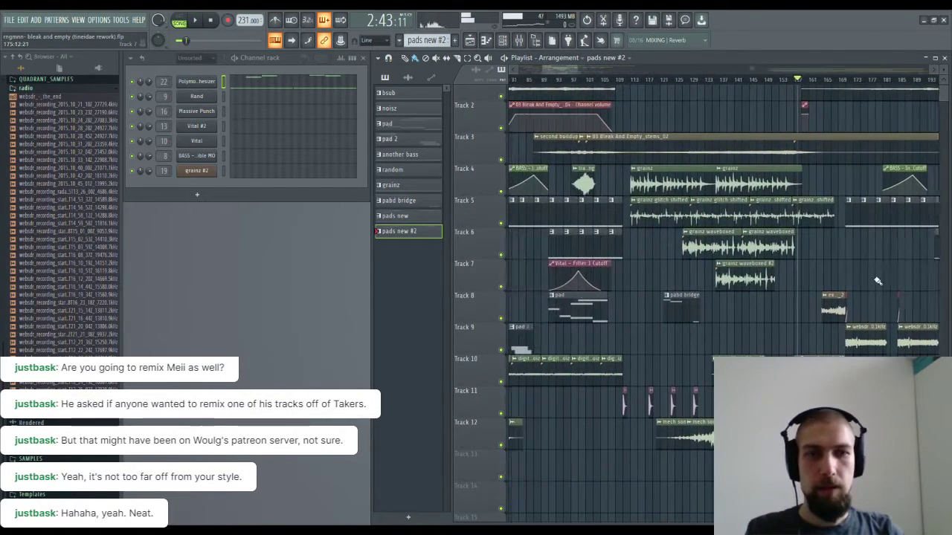
{"action": "left_click_drag", "start_coordinate": [747, 321], "coordinate": [922, 337]}
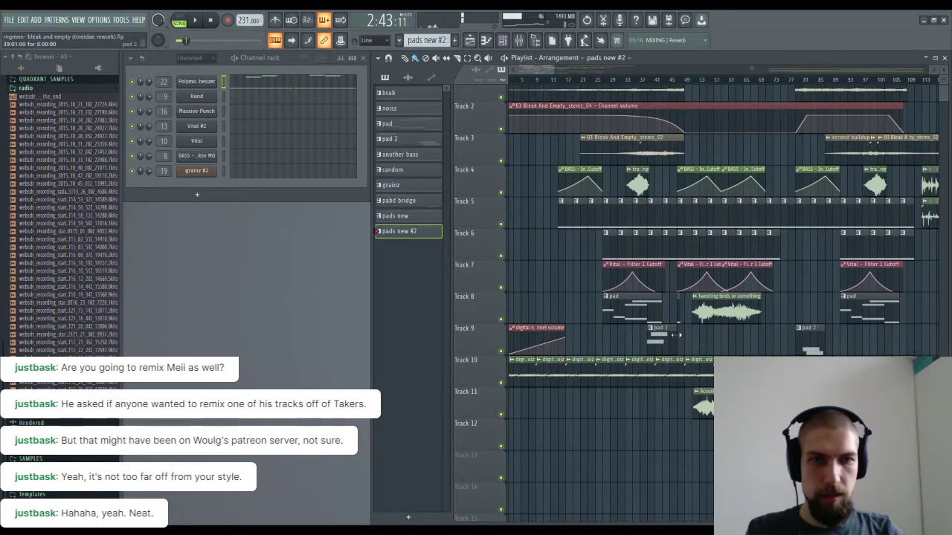
{"action": "left_click_drag", "start_coordinate": [755, 342], "coordinate": [550, 337]}
{"action": "left_click_drag", "start_coordinate": [906, 337], "coordinate": [629, 319]}
{"action": "left_click_drag", "start_coordinate": [868, 270], "coordinate": [653, 291]}
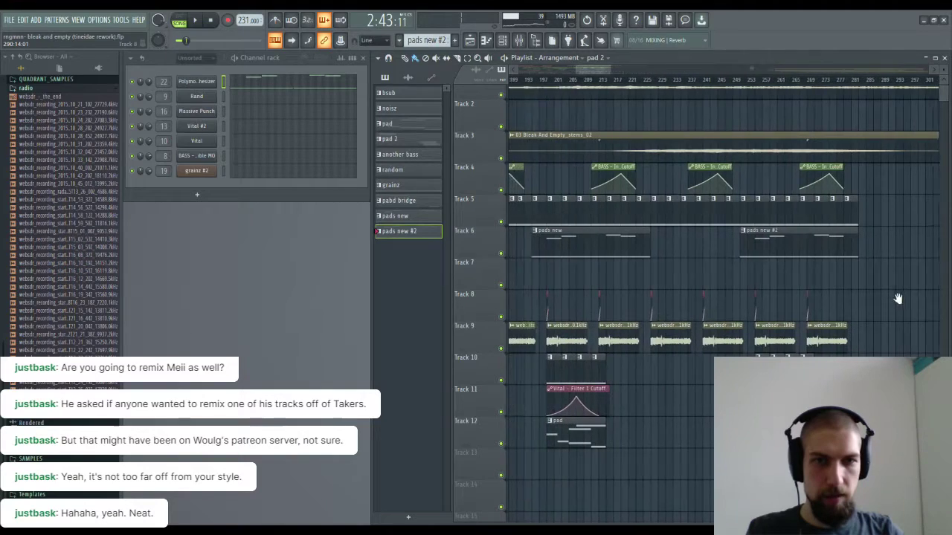
{"action": "left_click_drag", "start_coordinate": [887, 298], "coordinate": [939, 297]}
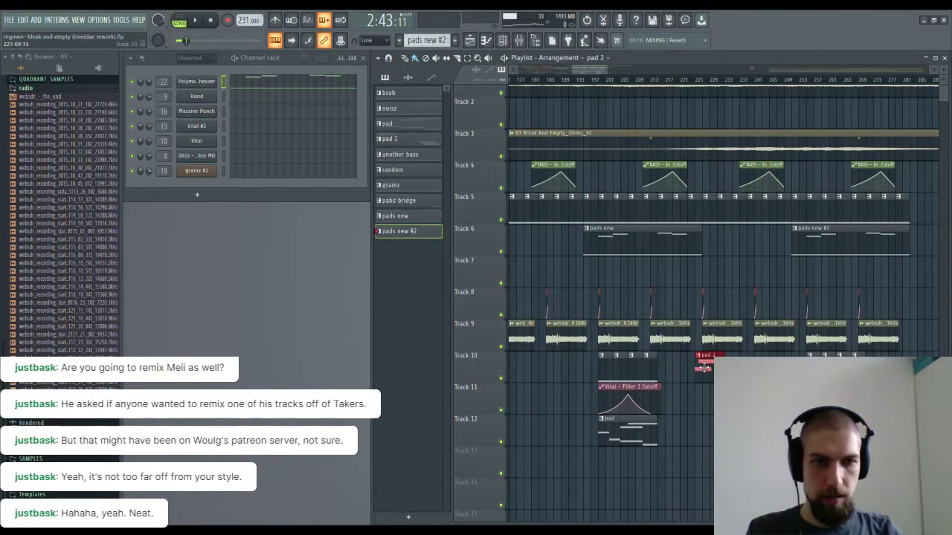
{"action": "left_click", "coordinate": [690, 439]}
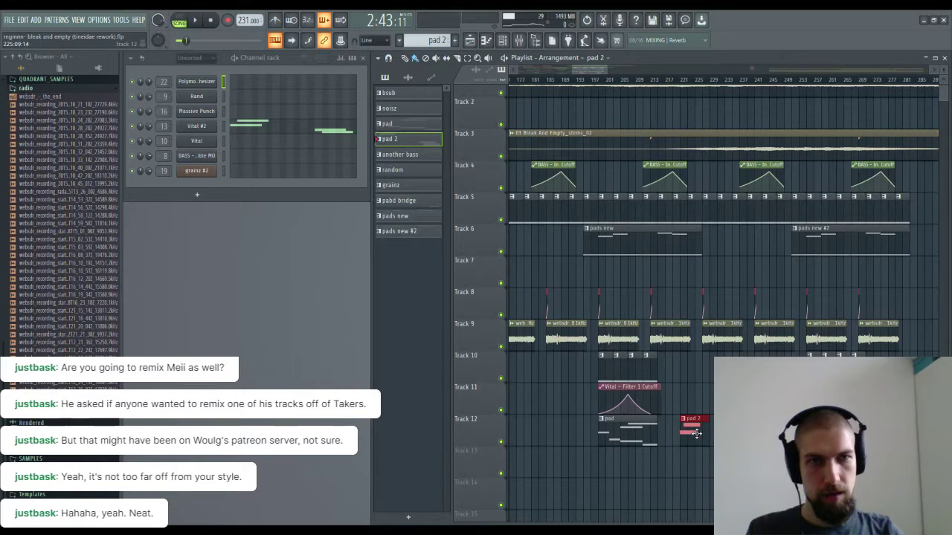
Step: Start playback and move the play position to about bar 167
{"action": "left_click_drag", "start_coordinate": [661, 278], "coordinate": [778, 297]}
{"action": "key", "text": "space"}
{"action": "left_click_drag", "start_coordinate": [851, 296], "coordinate": [778, 272]}
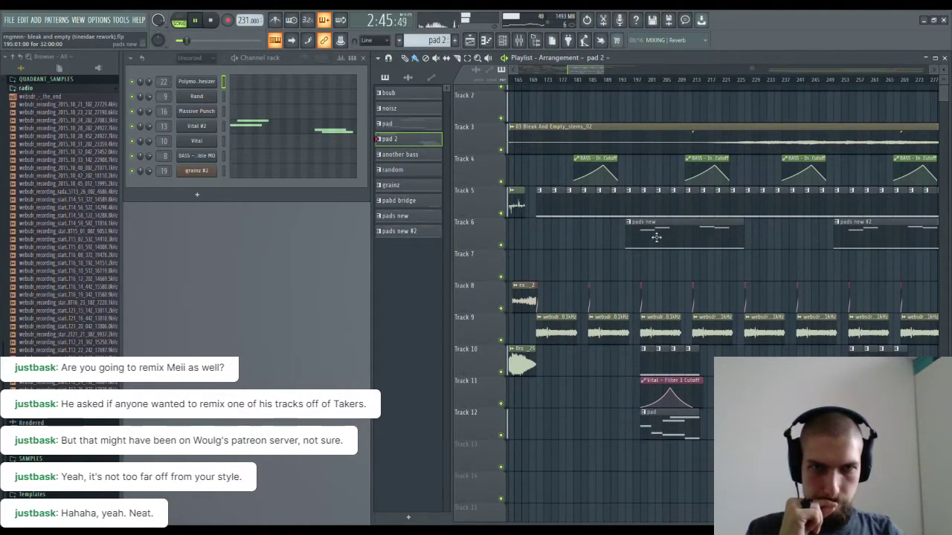
{"action": "left_click", "coordinate": [521, 80]}
Step: Set the websdr recording's Parametric EQ 2 band 3 to about 9.9 dB at 709 Hz and close the mixer
{"action": "double_click", "coordinate": [561, 318]}
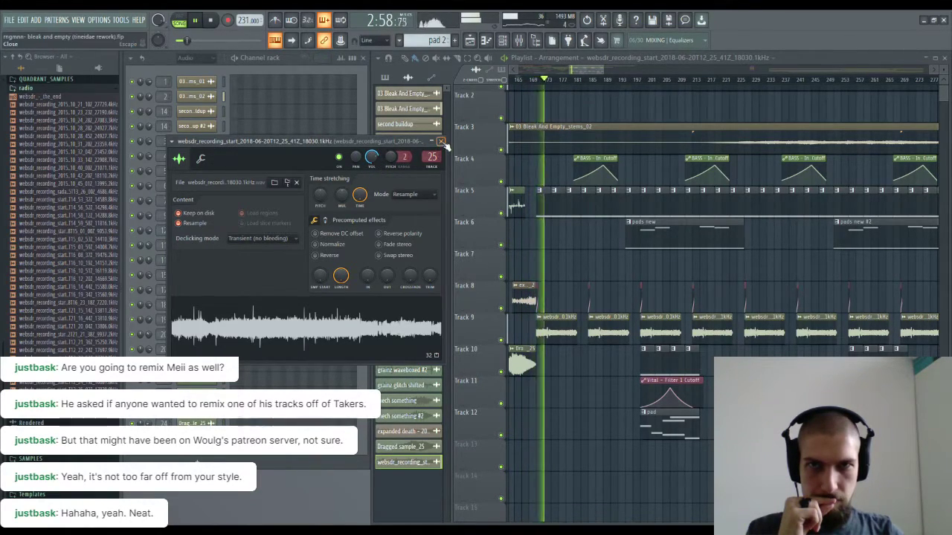
{"action": "left_click", "coordinate": [440, 141]}
{"action": "key", "text": "F9"}
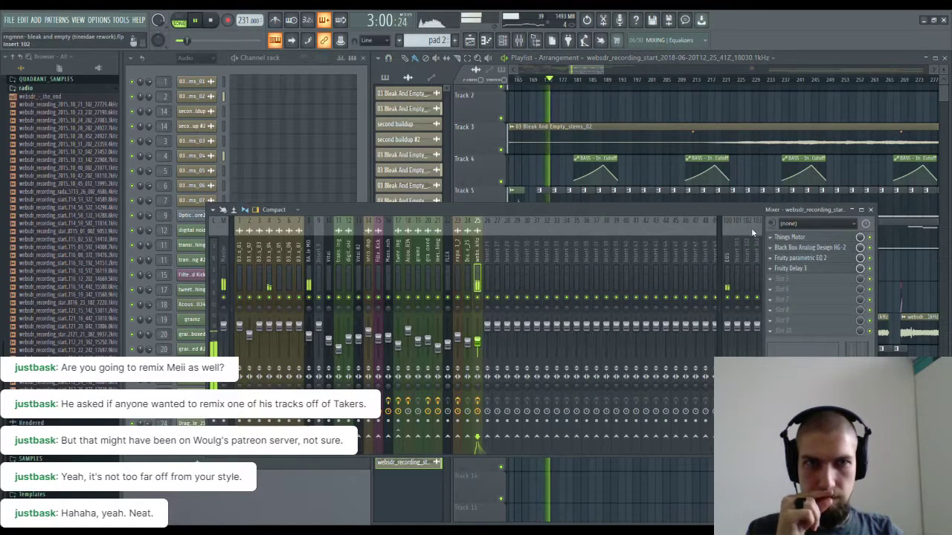
{"action": "left_click", "coordinate": [799, 258]}
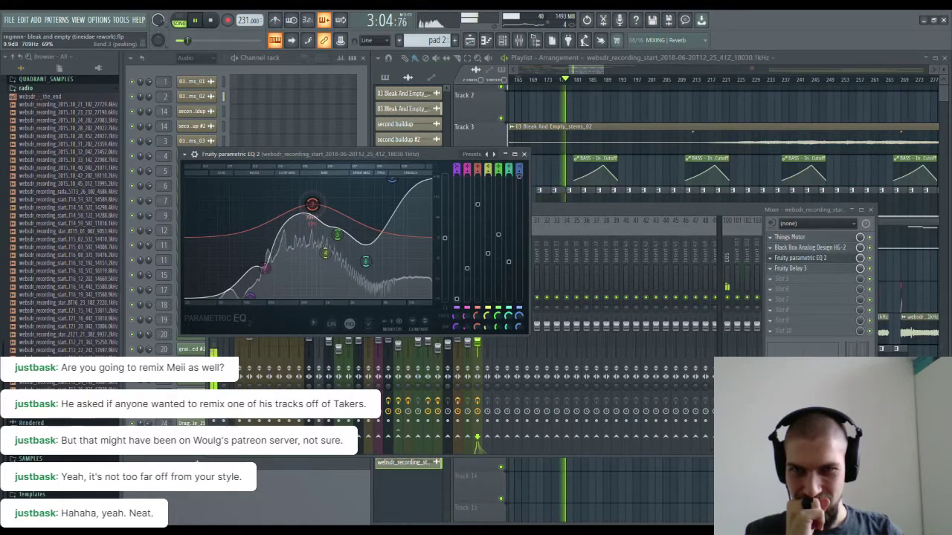
{"action": "left_click", "coordinate": [523, 154]}
{"action": "left_click", "coordinate": [871, 209]}
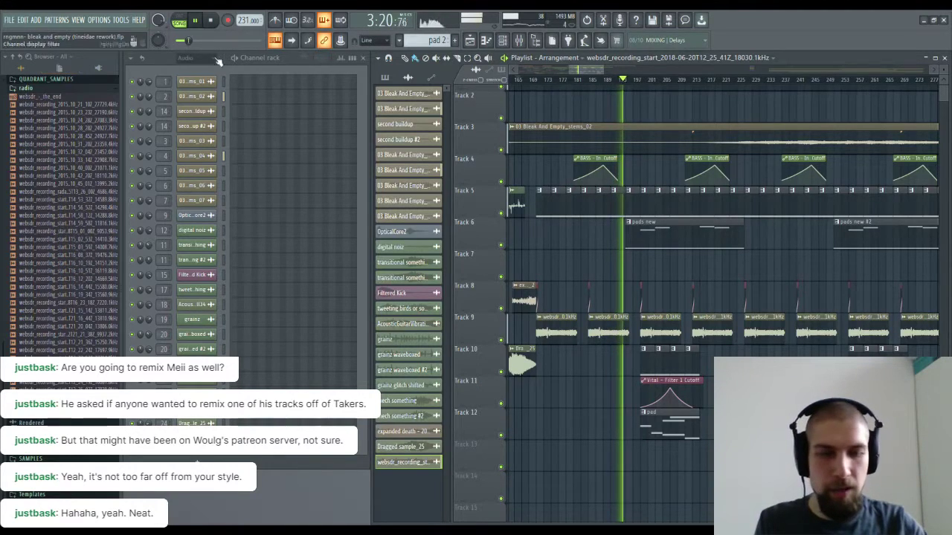
Step: Examine the earlier sections and their tweeting birds clip during playback, and return to the final section around bar 229
{"action": "scroll", "coordinate": [640, 200], "scroll_direction": "down", "scroll_amount": 2}
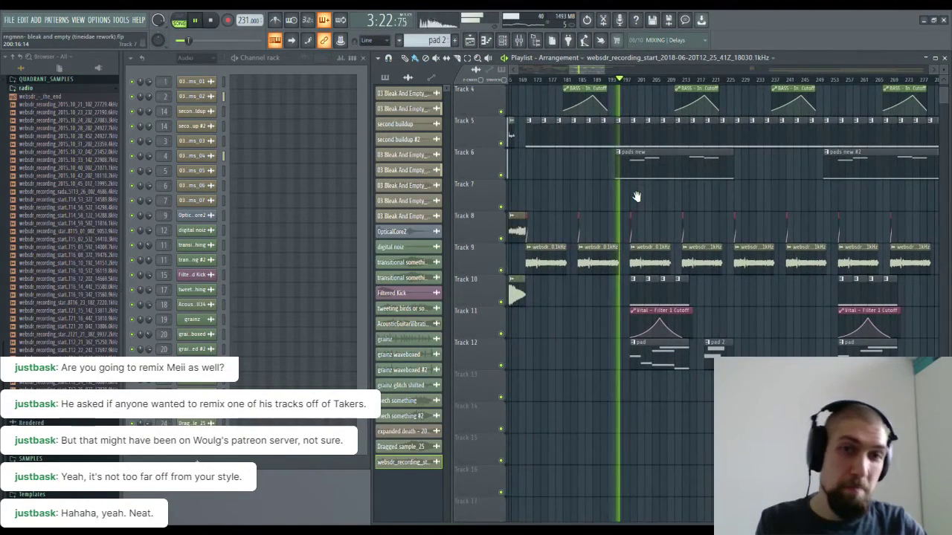
{"action": "left_click_drag", "start_coordinate": [641, 194], "coordinate": [909, 255]}
{"action": "left_click_drag", "start_coordinate": [721, 264], "coordinate": [876, 279]}
{"action": "left_click_drag", "start_coordinate": [731, 277], "coordinate": [745, 278]}
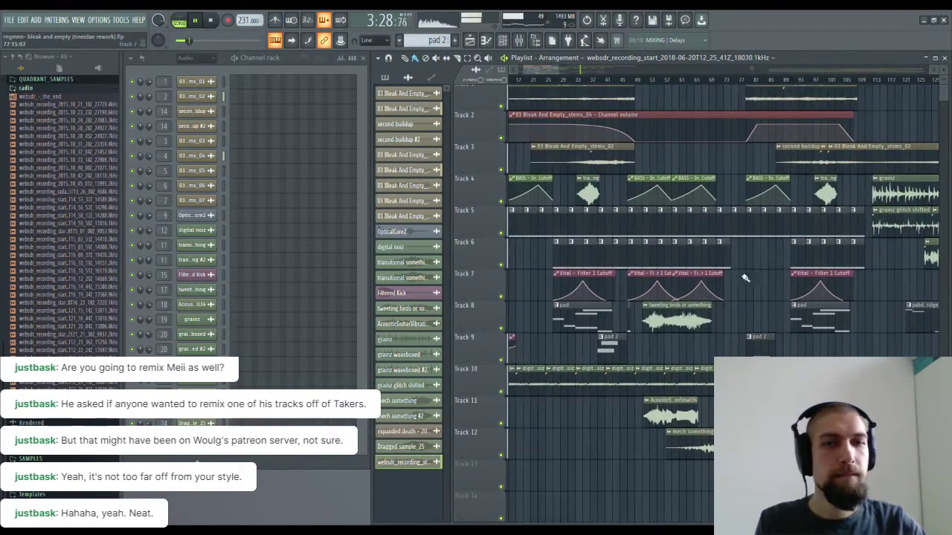
{"action": "left_click_drag", "start_coordinate": [697, 320], "coordinate": [752, 319]}
{"action": "scroll", "coordinate": [851, 311], "scroll_direction": "up", "scroll_amount": 3}
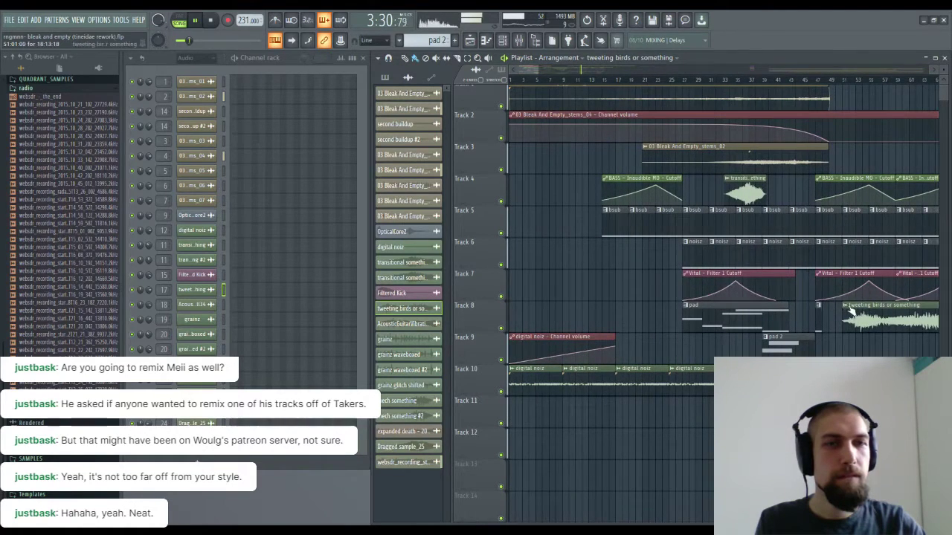
{"action": "left_click_drag", "start_coordinate": [530, 72], "coordinate": [587, 74]}
{"action": "left_click_drag", "start_coordinate": [796, 281], "coordinate": [685, 276]}
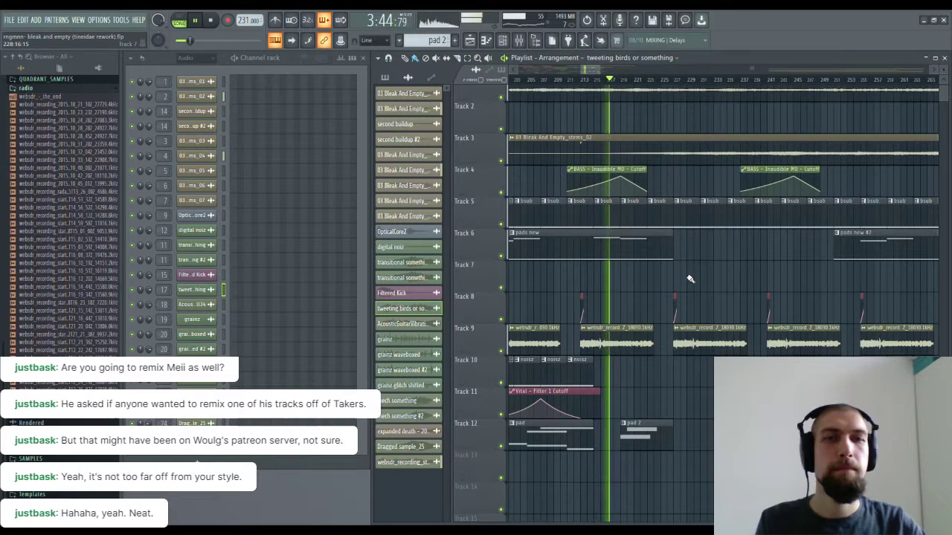
{"action": "left_click_drag", "start_coordinate": [770, 266], "coordinate": [669, 270]}
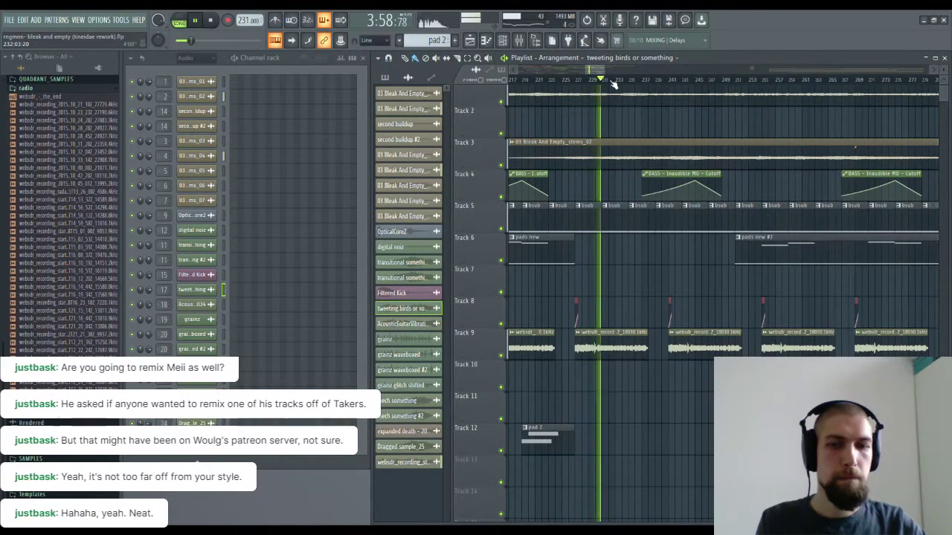
Step: Stop playback, set the websdr recording's Fruity Delay 3 delay model to Ping pong, and close the plugin and mixer
{"action": "key", "text": "F9"}
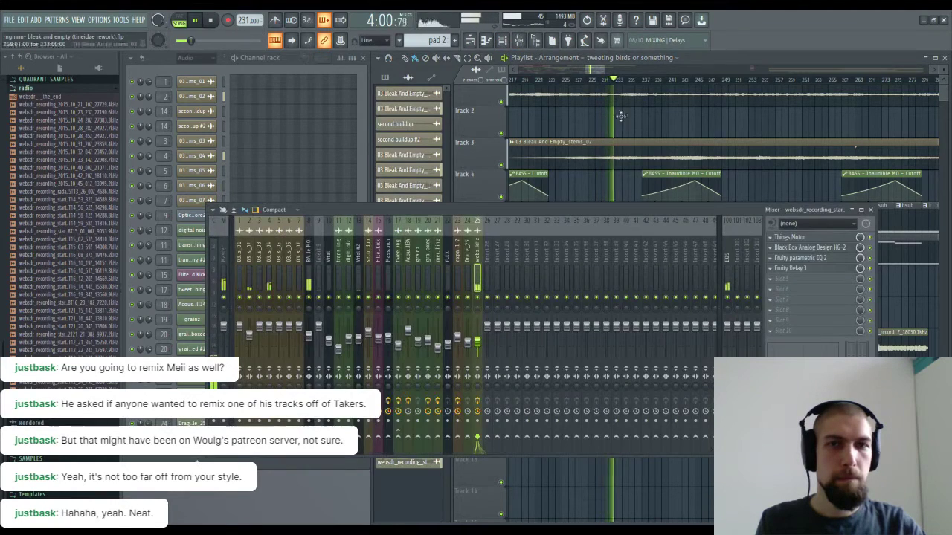
{"action": "left_click", "coordinate": [213, 22]}
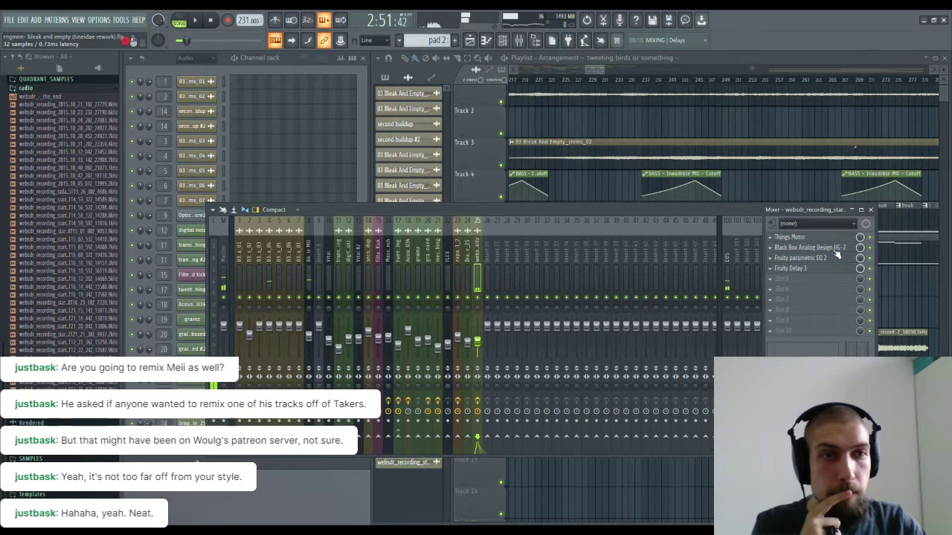
{"action": "left_click", "coordinate": [811, 270]}
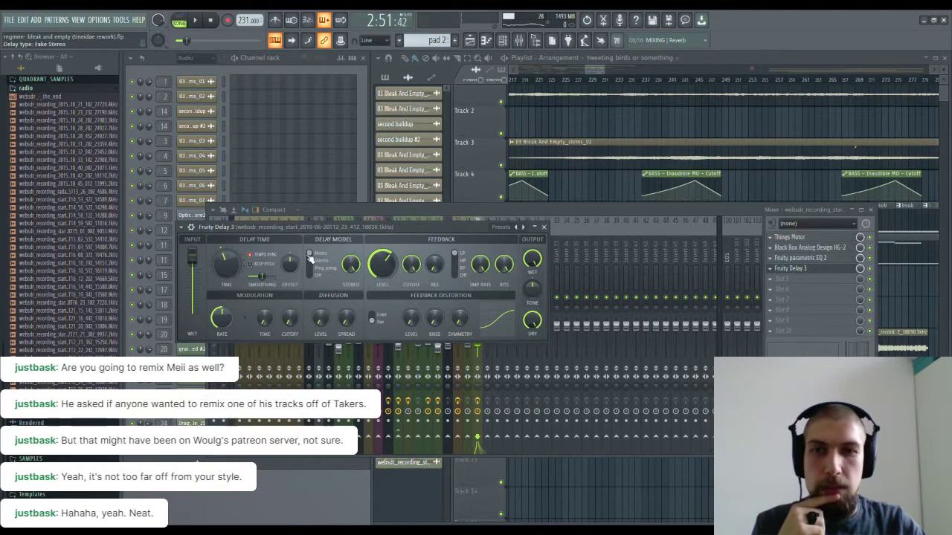
{"action": "left_click_drag", "start_coordinate": [315, 277], "coordinate": [317, 272]}
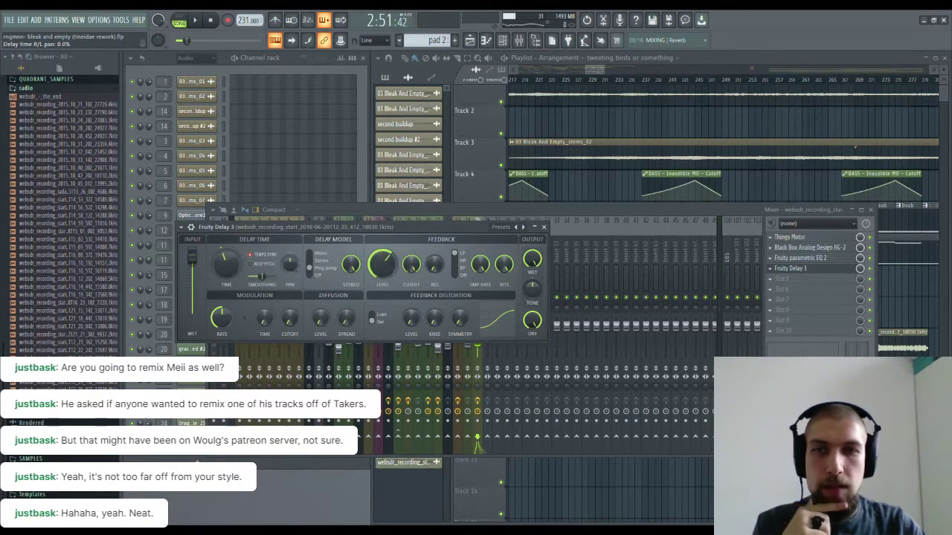
{"action": "left_click", "coordinate": [544, 226]}
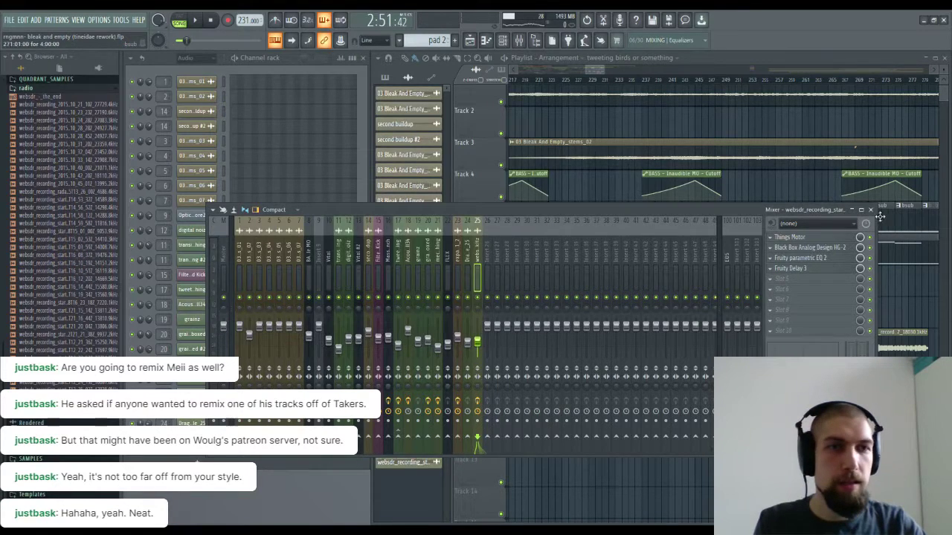
{"action": "left_click", "coordinate": [871, 210]}
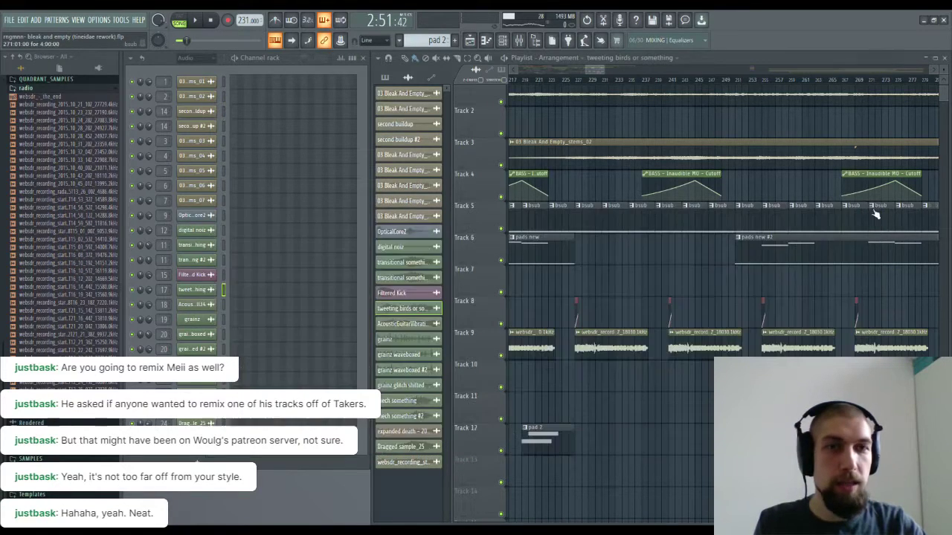
Step: Audition the Track 9 websdr clip at bar 227 in solo, and restart full playback from about bar 158
{"action": "left_click", "coordinate": [591, 342]}
{"action": "key", "text": "space"}
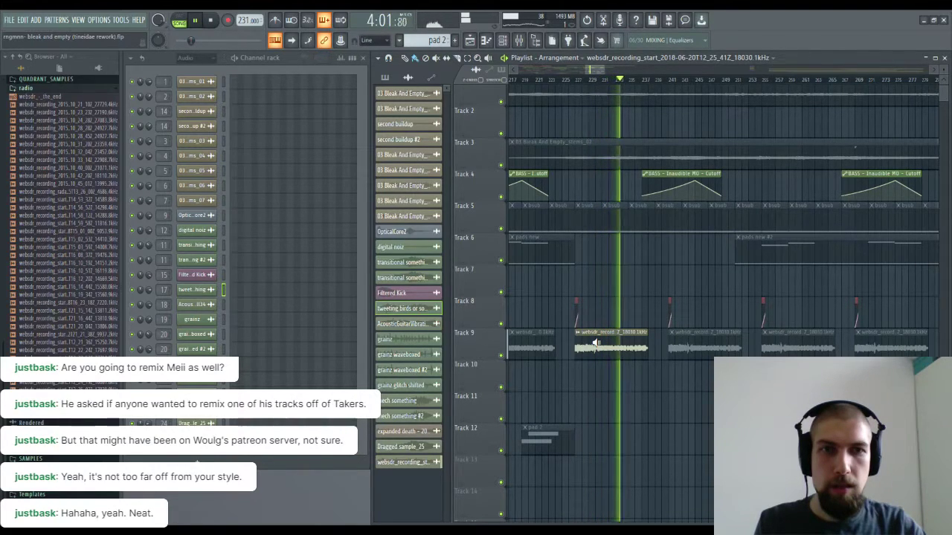
{"action": "key", "text": "space"}
{"action": "scroll", "coordinate": [627, 290], "scroll_direction": "left", "scroll_amount": 8}
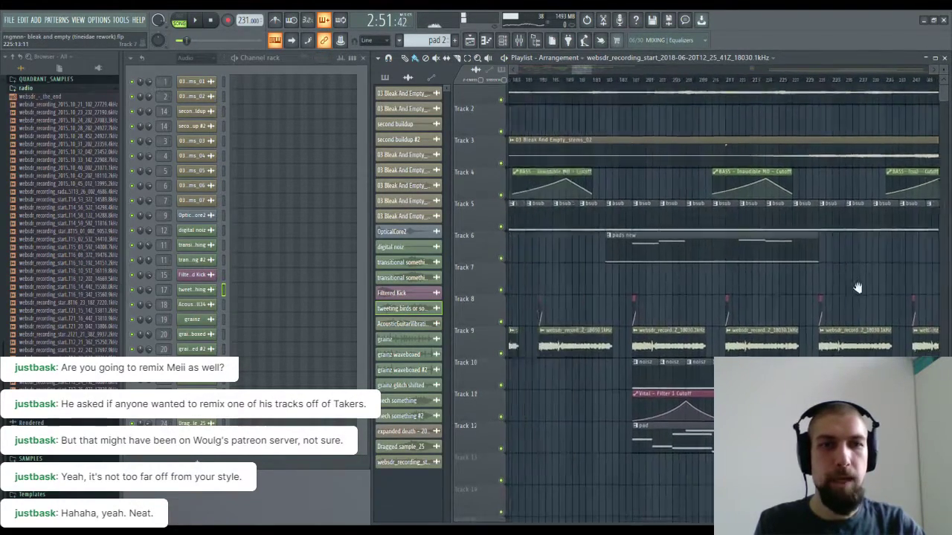
{"action": "scroll", "coordinate": [710, 267], "scroll_direction": "left", "scroll_amount": 2}
{"action": "left_click", "coordinate": [559, 80]}
{"action": "key", "text": "space"}
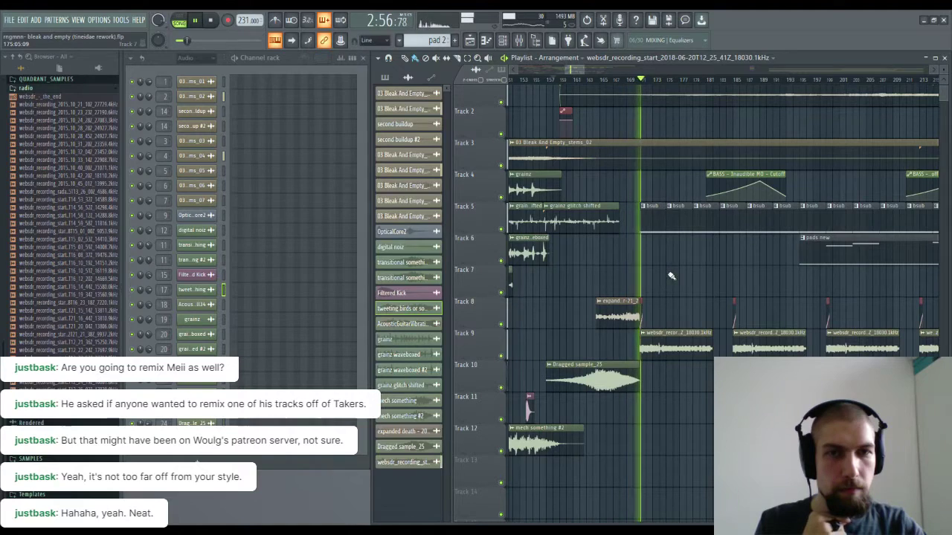
Step: Boost the treble with band 5 of the websdr Parametric EQ 2, set band 6 to about -8.0 dB at 3173 Hz, and save
{"action": "double_click", "coordinate": [692, 340]}
{"action": "key", "text": "F9"}
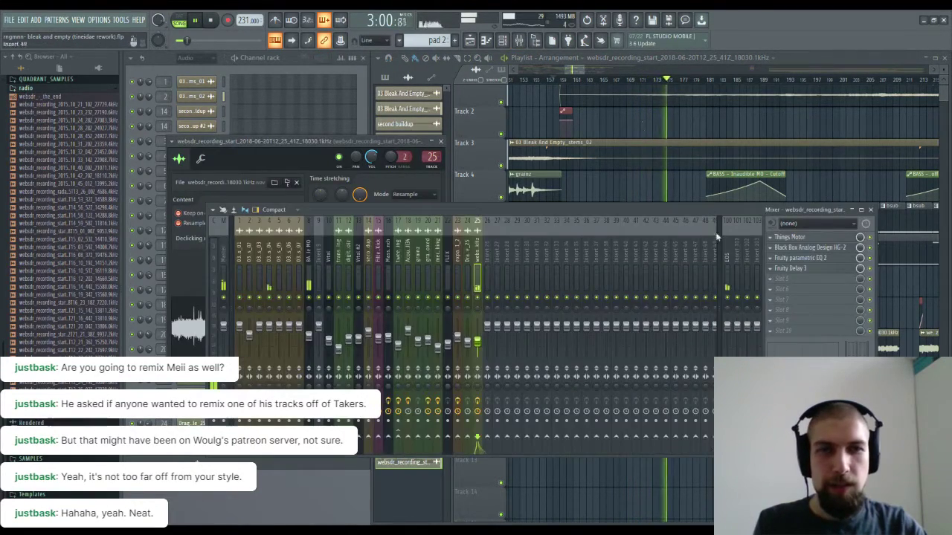
{"action": "left_click", "coordinate": [823, 257]}
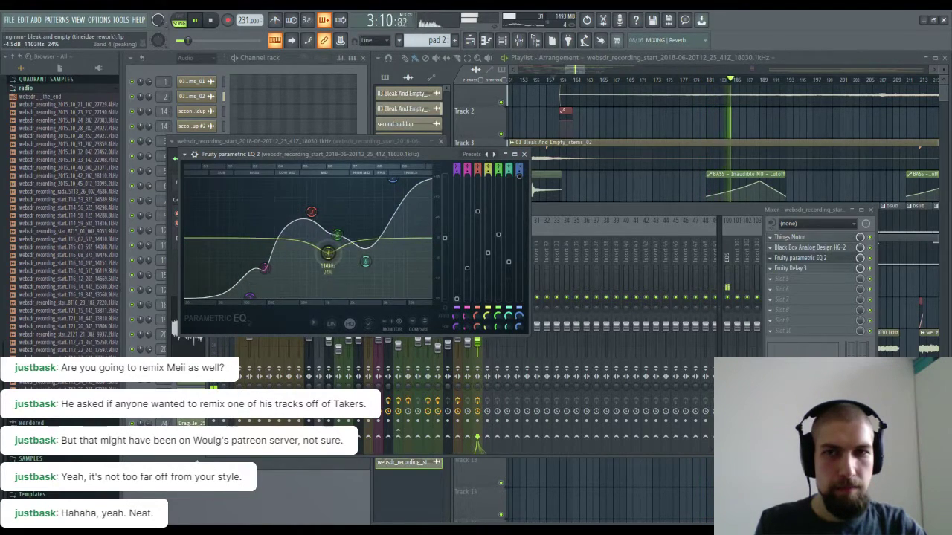
{"action": "left_click_drag", "start_coordinate": [396, 230], "coordinate": [428, 188]}
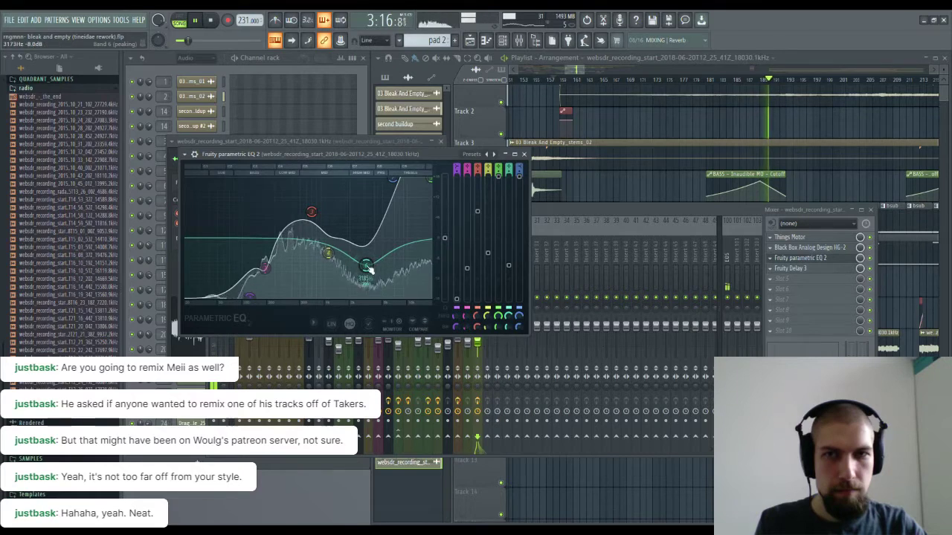
{"action": "left_click", "coordinate": [524, 155]}
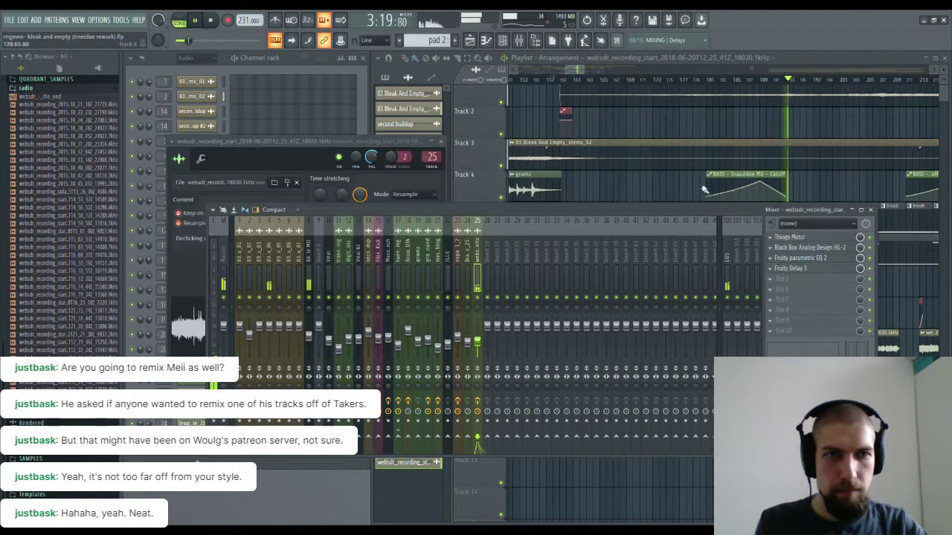
{"action": "left_click", "coordinate": [871, 210]}
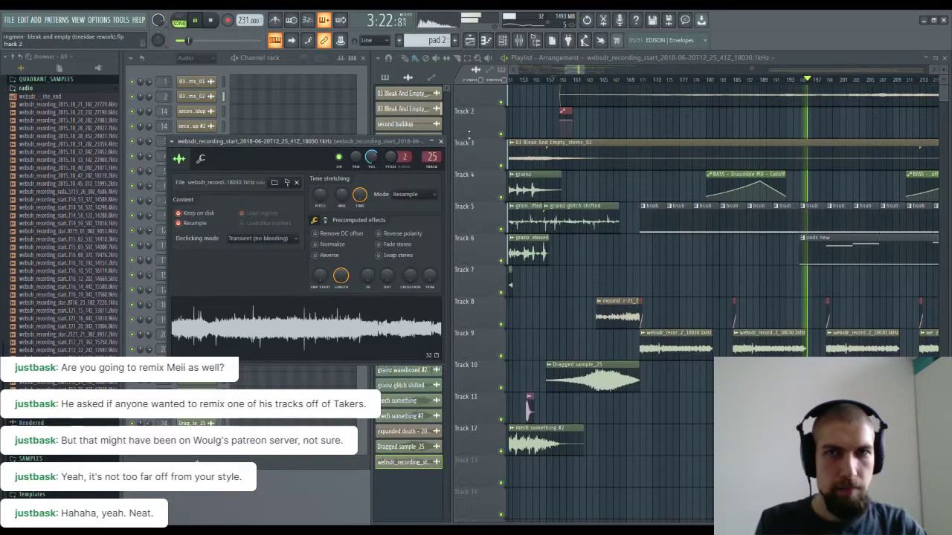
{"action": "left_click", "coordinate": [441, 141]}
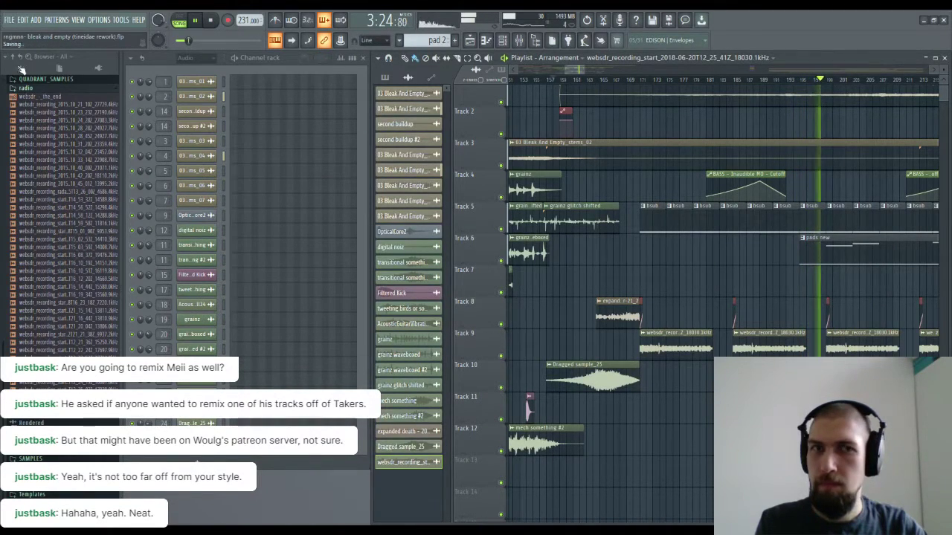
Step: Place a copy of the bar 199 pad clip on Track 12 at about bar 216 and move pad 2 to Track 11 at about bar 228
{"action": "left_click_drag", "start_coordinate": [758, 280], "coordinate": [647, 312]}
{"action": "left_click_drag", "start_coordinate": [793, 302], "coordinate": [625, 464]}
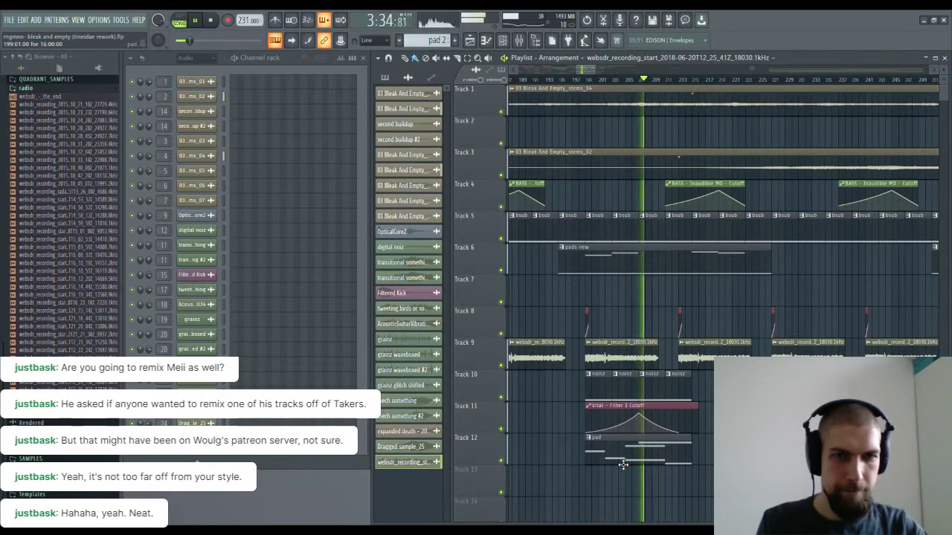
{"action": "left_click", "coordinate": [623, 465]}
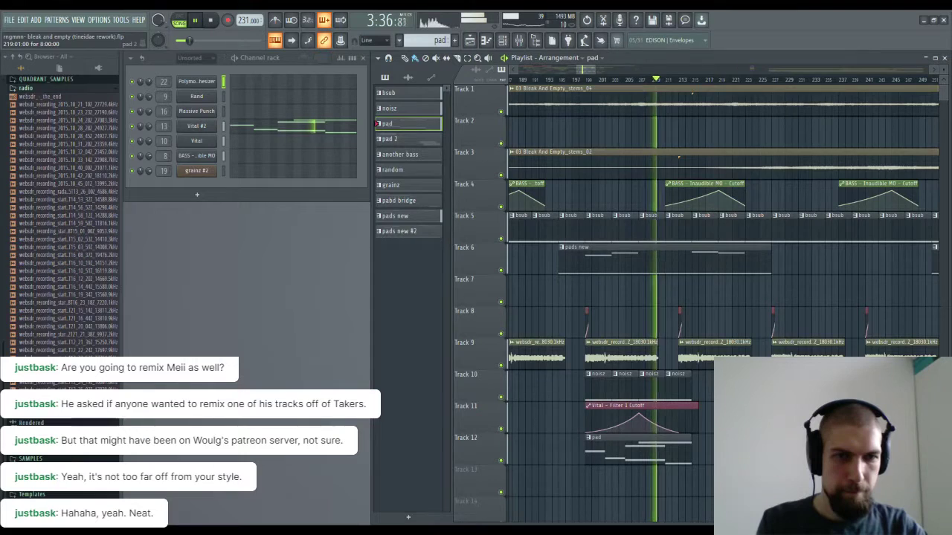
{"action": "left_click_drag", "start_coordinate": [743, 488], "coordinate": [737, 450]}
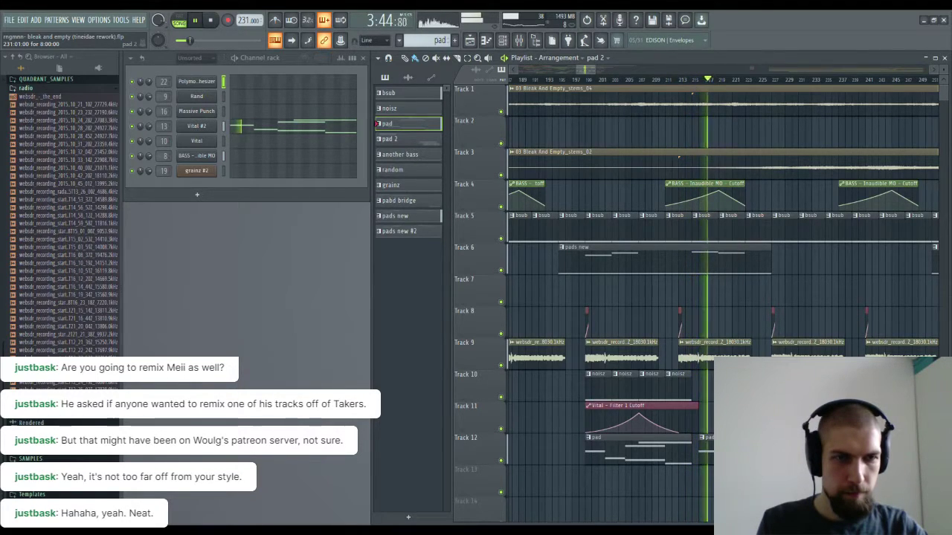
{"action": "left_click_drag", "start_coordinate": [804, 450], "coordinate": [804, 481]}
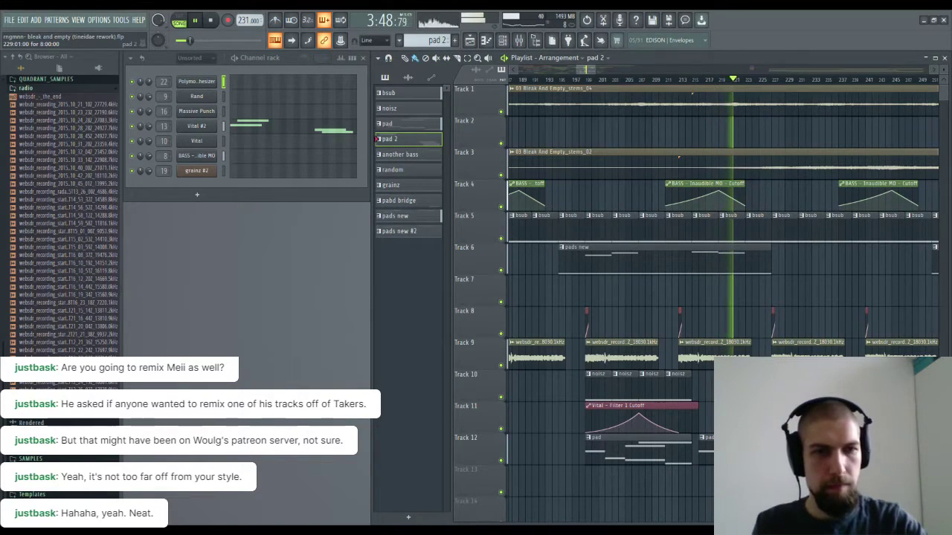
Step: Compare the pad and pad 2 clip layout in the earlier sections with the final section during playback
{"action": "scroll", "coordinate": [675, 80], "scroll_direction": "down", "scroll_amount": 4}
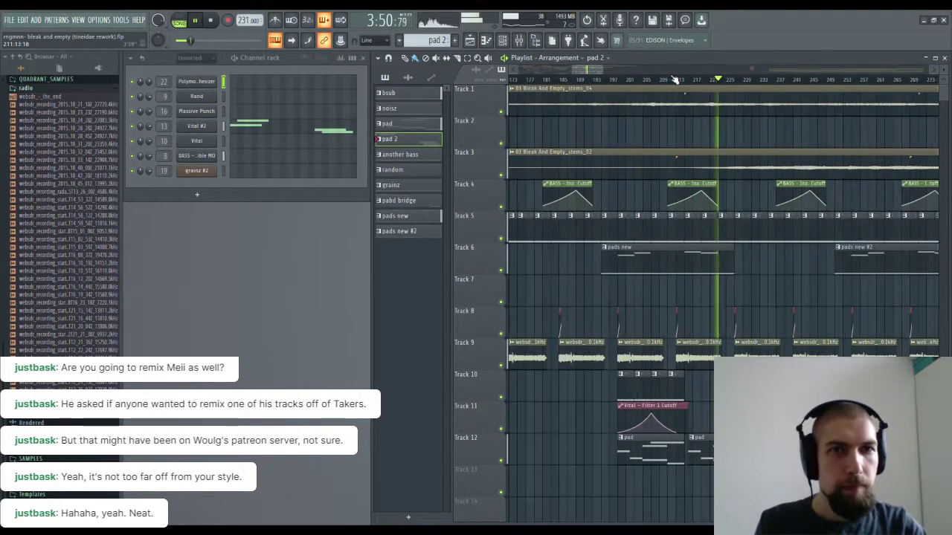
{"action": "left_click_drag", "start_coordinate": [592, 281], "coordinate": [874, 277]}
{"action": "left_click_drag", "start_coordinate": [599, 356], "coordinate": [701, 339]}
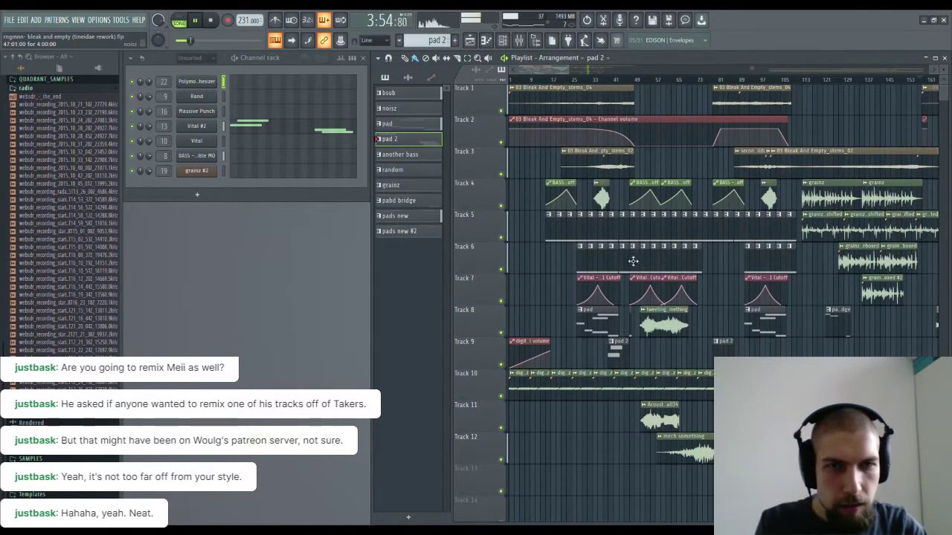
{"action": "left_click_drag", "start_coordinate": [932, 343], "coordinate": [521, 287]}
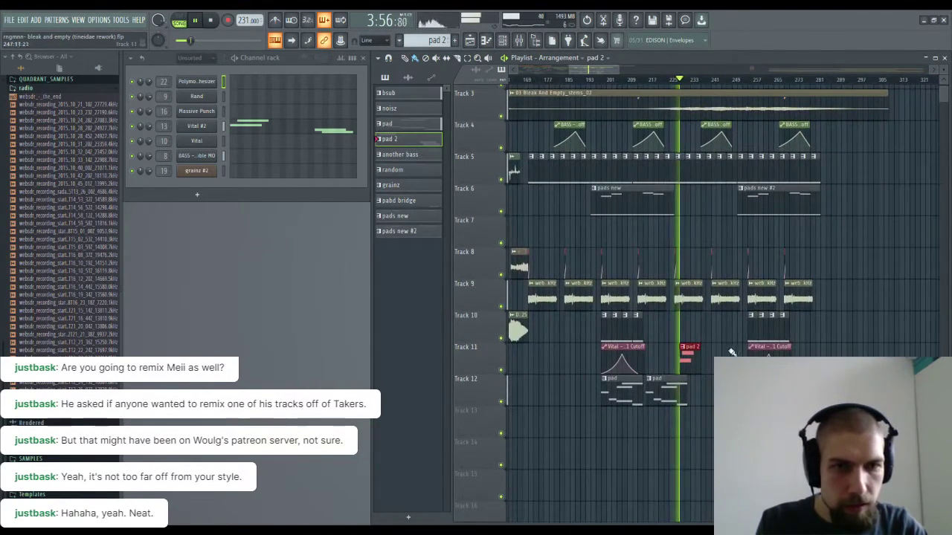
{"action": "scroll", "coordinate": [675, 83], "scroll_direction": "up", "scroll_amount": 4}
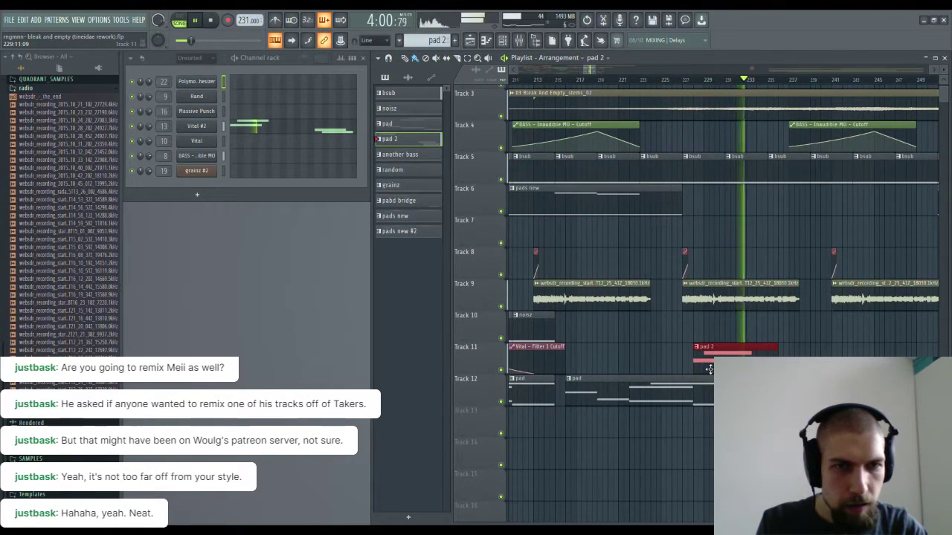
{"action": "scroll", "coordinate": [735, 84], "scroll_direction": "down", "scroll_amount": 5}
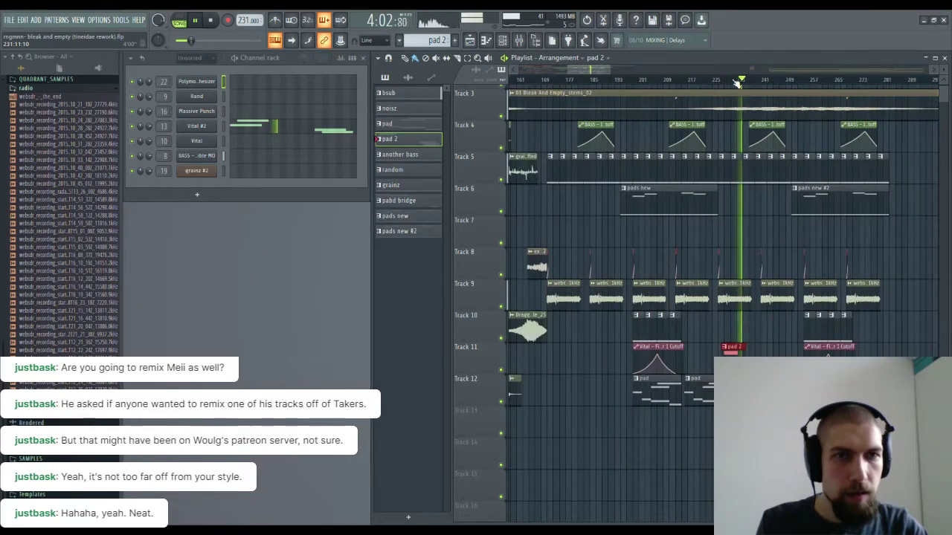
{"action": "left_click_drag", "start_coordinate": [780, 234], "coordinate": [948, 235]}
{"action": "scroll", "coordinate": [601, 81], "scroll_direction": "up", "scroll_amount": 4}
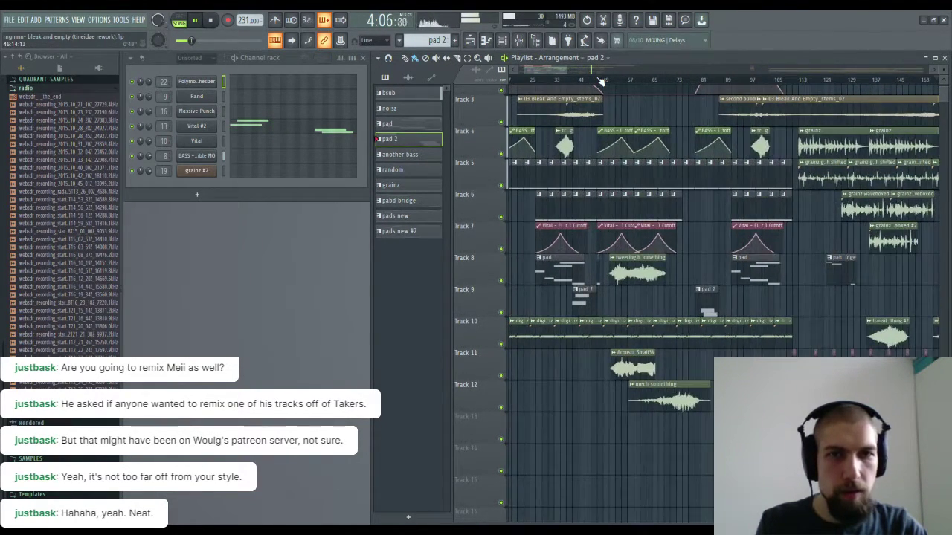
{"action": "scroll", "coordinate": [601, 80], "scroll_direction": "down", "scroll_amount": 6}
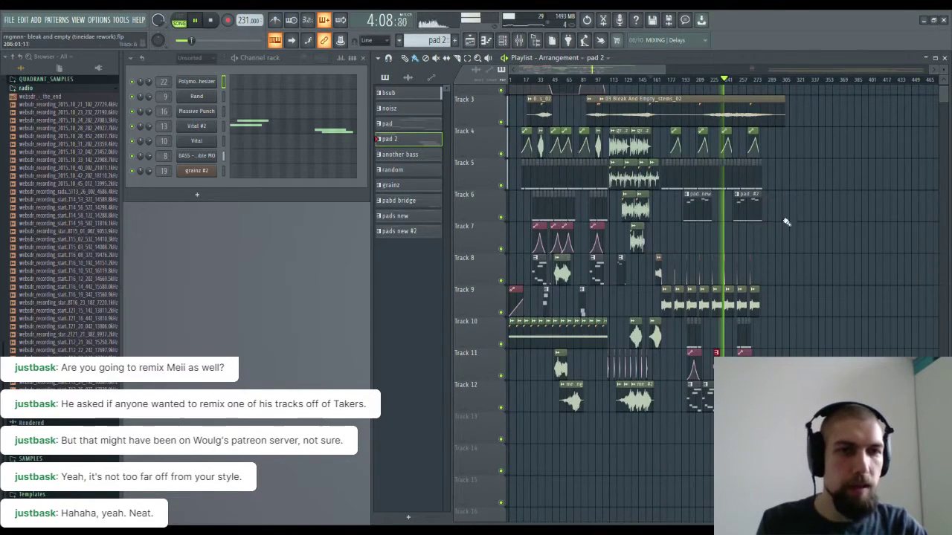
{"action": "left_click_drag", "start_coordinate": [794, 339], "coordinate": [738, 263]}
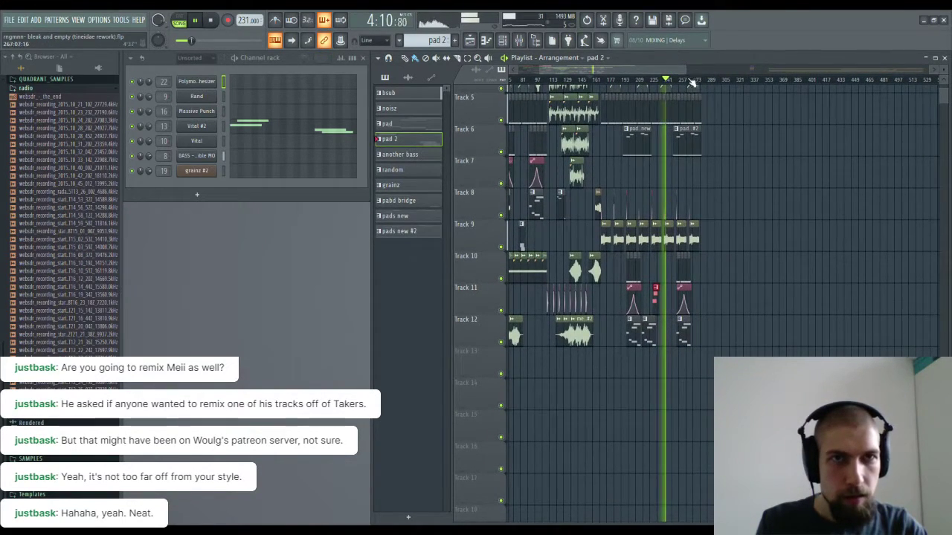
Step: Place another copy of the pad clip on Track 12 at bar 271, directly after the existing pad clip
{"action": "scroll", "coordinate": [692, 82], "scroll_direction": "up", "scroll_amount": 4}
{"action": "left_click_drag", "start_coordinate": [744, 315], "coordinate": [878, 307]}
{"action": "left_click", "coordinate": [666, 333]}
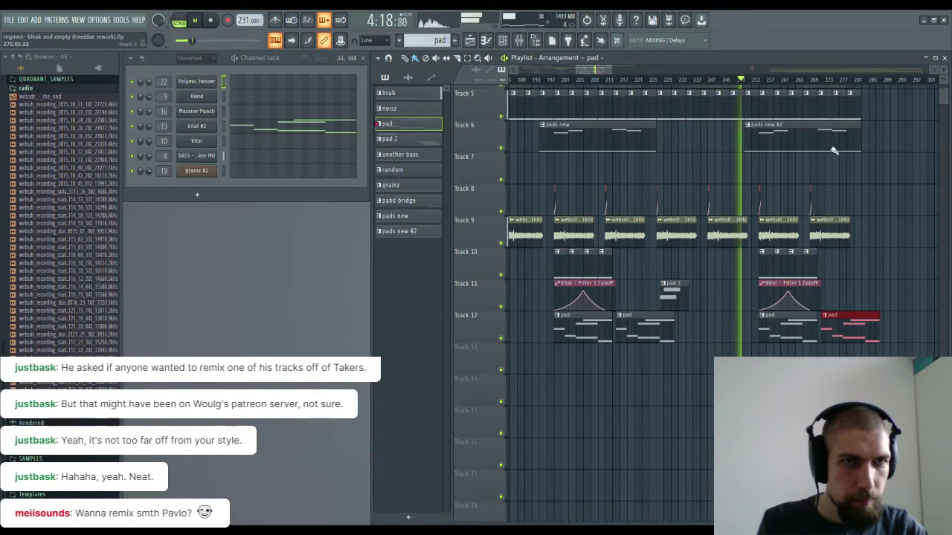
{"action": "scroll", "coordinate": [833, 82], "scroll_direction": "up", "scroll_amount": 4}
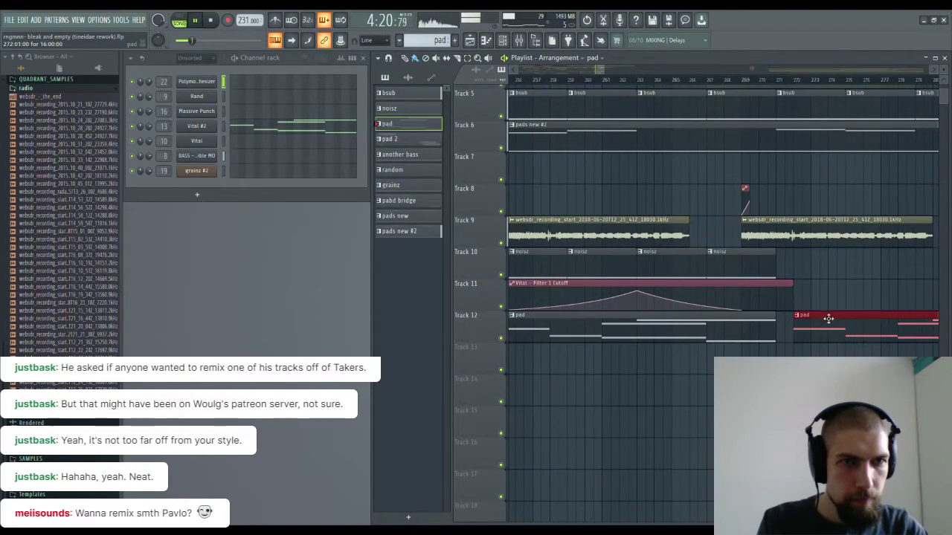
{"action": "left_click_drag", "start_coordinate": [827, 325], "coordinate": [814, 330]}
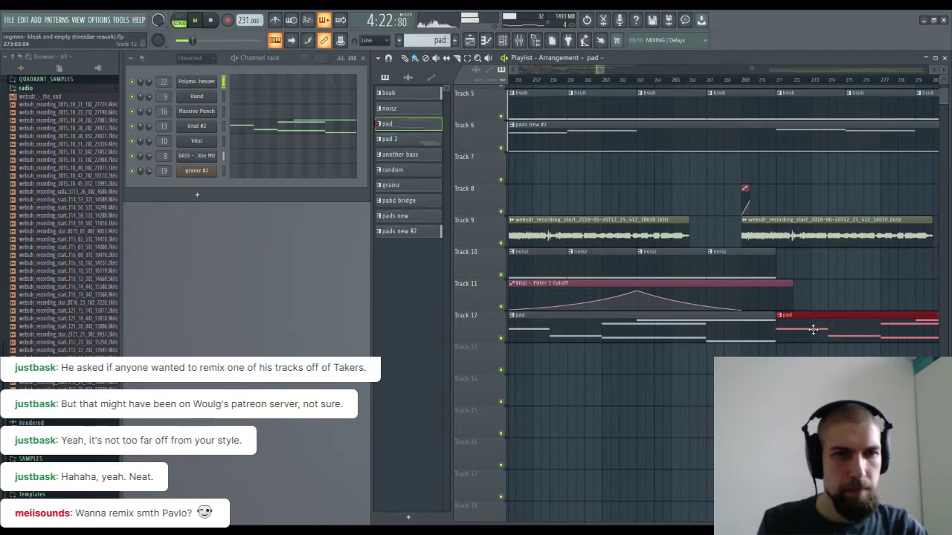
Step: Shift the second Track 12 pad clip to bar 215 and the Track 11 pad 2 clip to bar 227
{"action": "left_click_drag", "start_coordinate": [639, 378], "coordinate": [933, 408]}
{"action": "scroll", "coordinate": [753, 84], "scroll_direction": "down", "scroll_amount": 3}
{"action": "left_click_drag", "start_coordinate": [752, 408], "coordinate": [767, 408]}
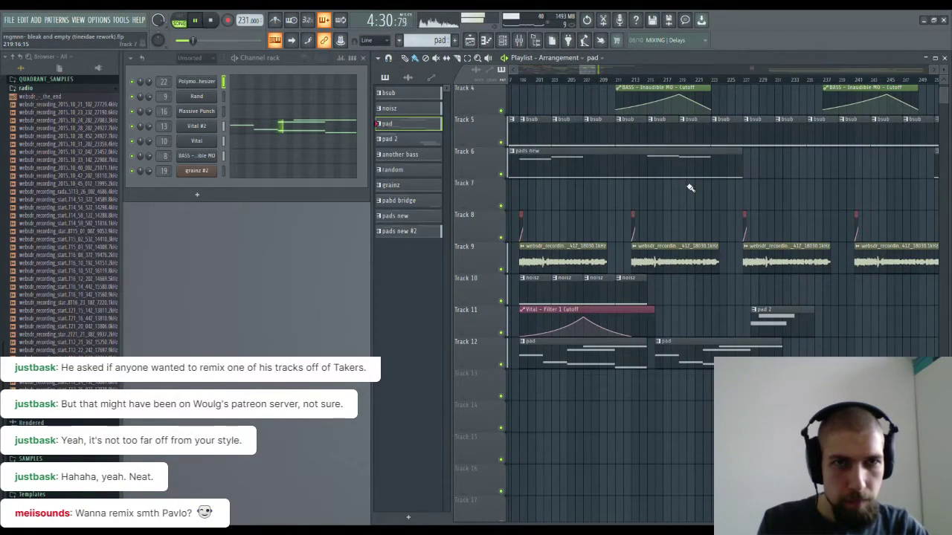
{"action": "left_click_drag", "start_coordinate": [679, 361], "coordinate": [671, 361]}
{"action": "left_click_drag", "start_coordinate": [785, 327], "coordinate": [777, 328]}
Step: Place a copy of the earlier six-bar pad 2 clip on Track 11 at bar 283, listen to the ending and stop playback
{"action": "scroll", "coordinate": [804, 85], "scroll_direction": "down", "scroll_amount": 3}
{"action": "left_click_drag", "start_coordinate": [929, 386], "coordinate": [730, 371]}
{"action": "left_click_drag", "start_coordinate": [661, 190], "coordinate": [821, 301]}
{"action": "left_click_drag", "start_coordinate": [732, 314], "coordinate": [610, 256]}
{"action": "left_click", "coordinate": [889, 305]}
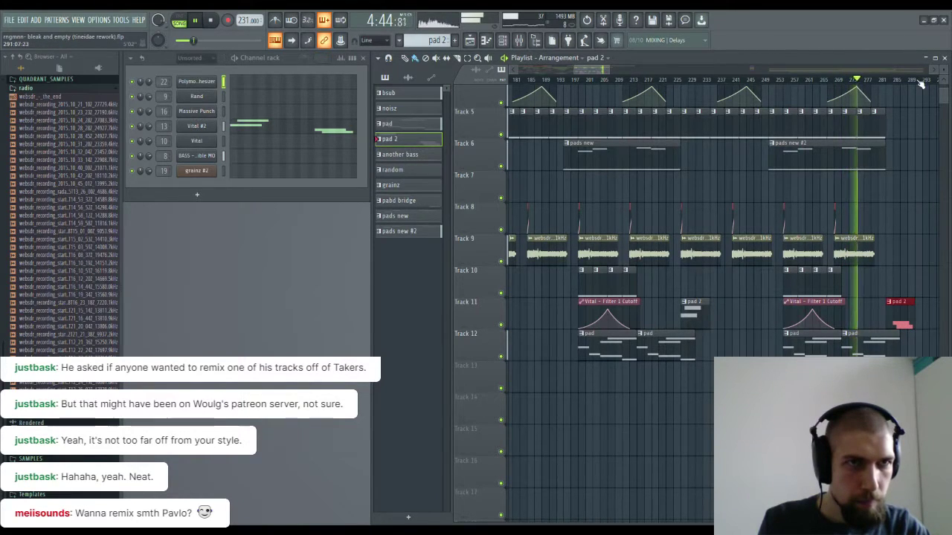
{"action": "scroll", "coordinate": [881, 238], "scroll_direction": "up", "scroll_amount": 4}
{"action": "left_click_drag", "start_coordinate": [869, 322], "coordinate": [826, 325]}
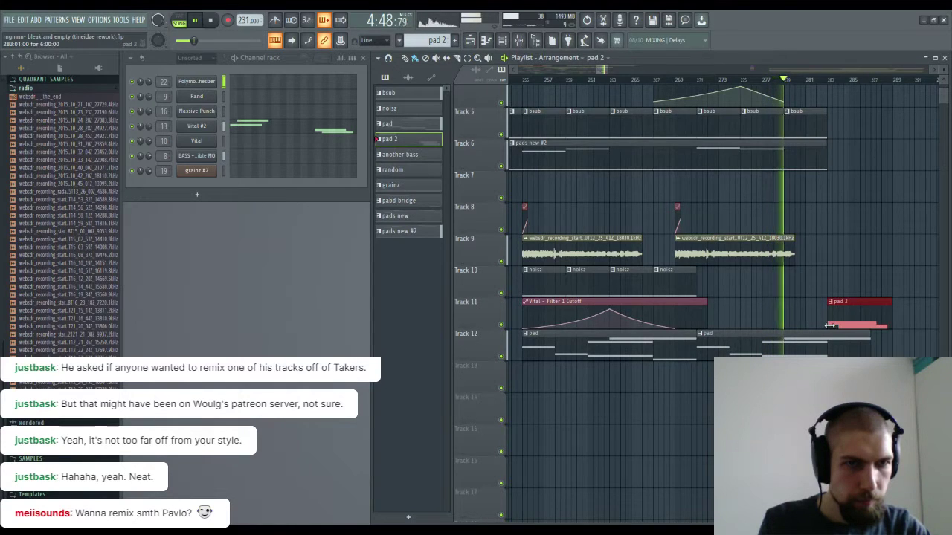
{"action": "left_click_drag", "start_coordinate": [810, 276], "coordinate": [806, 279]}
{"action": "left_click_drag", "start_coordinate": [879, 261], "coordinate": [754, 328]}
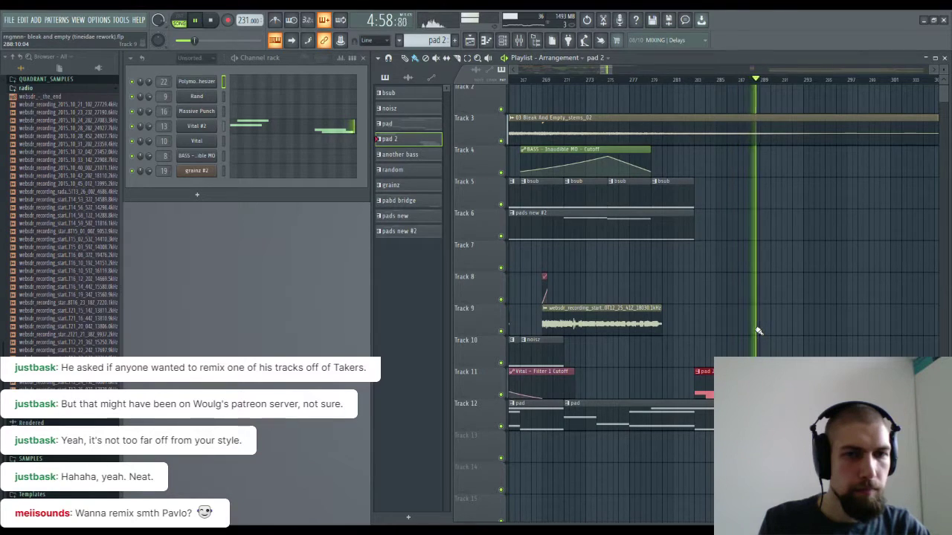
{"action": "key", "text": "space"}
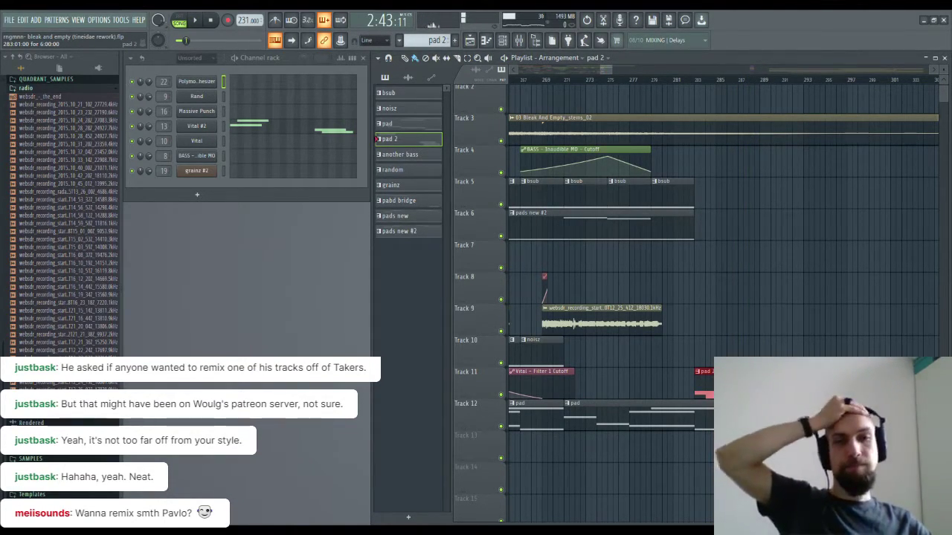
Step: Delete the pad 2 clip at bar 283 on Track 11 and extend pads new #2 with a 16-bar C4 note at bar 33
{"action": "key", "text": "Delete"}
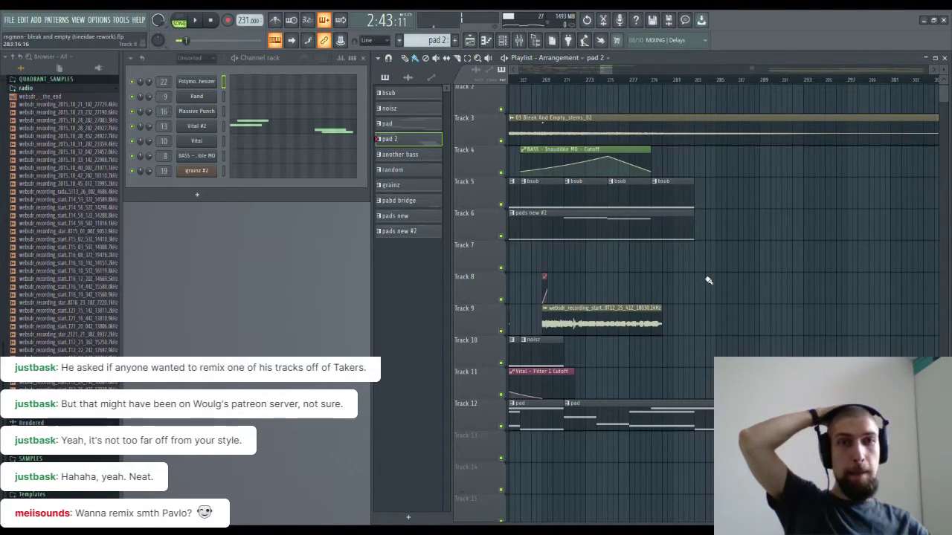
{"action": "left_click", "coordinate": [643, 238]}
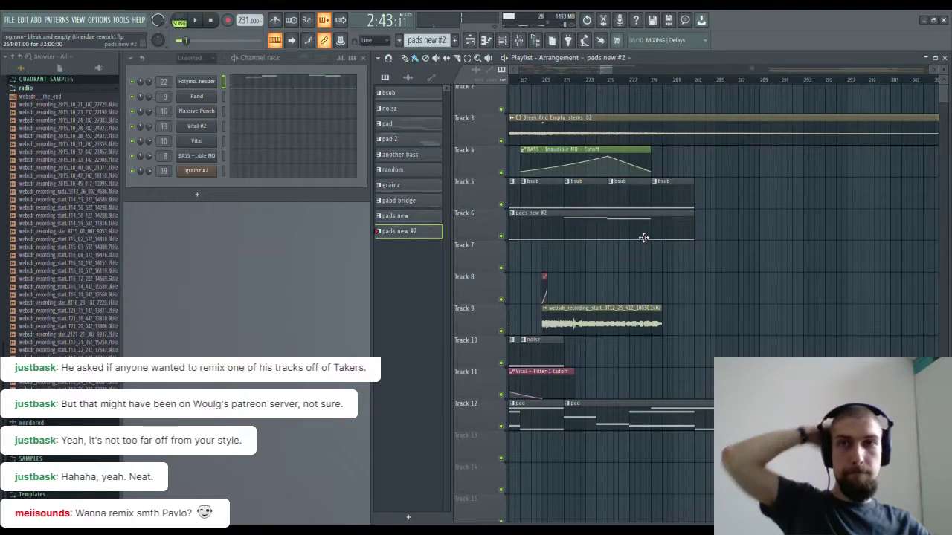
{"action": "left_click", "coordinate": [329, 83]}
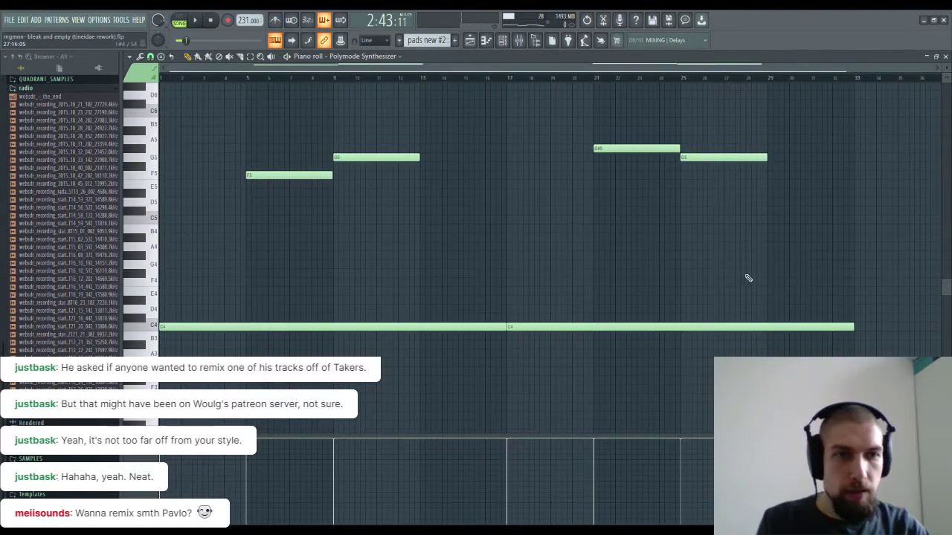
{"action": "left_click", "coordinate": [856, 328]}
{"action": "scroll", "coordinate": [686, 363], "scroll_direction": "right", "scroll_amount": 2}
{"action": "scroll", "coordinate": [775, 84], "scroll_direction": "up", "scroll_amount": 3}
{"action": "scroll", "coordinate": [775, 84], "scroll_direction": "up", "scroll_amount": 2}
{"action": "scroll", "coordinate": [748, 79], "scroll_direction": "up", "scroll_amount": 4}
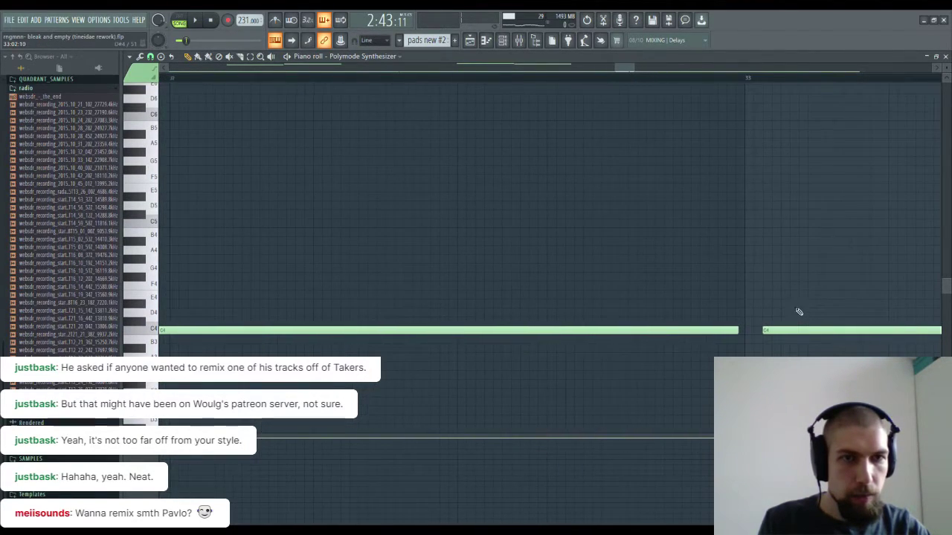
{"action": "scroll", "coordinate": [779, 84], "scroll_direction": "down", "scroll_amount": 6}
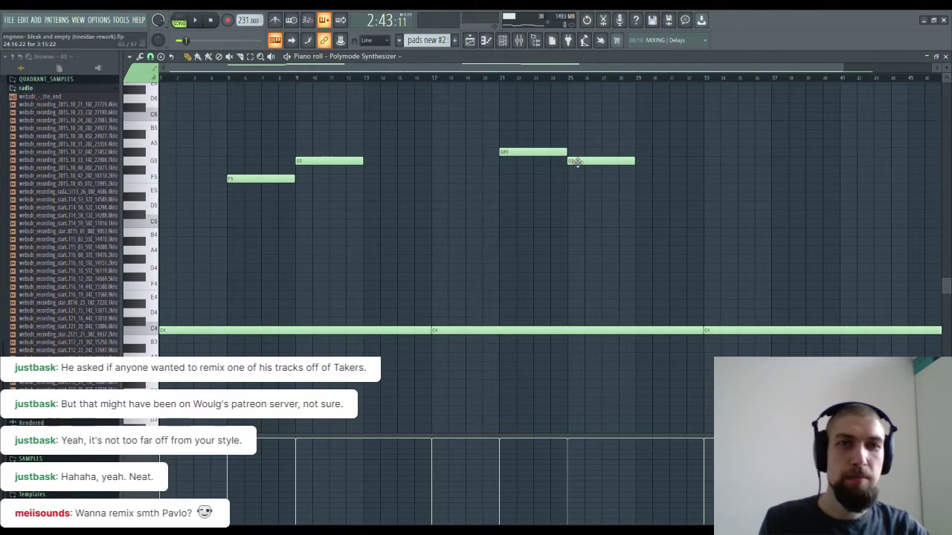
Step: Find the pad 2 clip on Track 9 in the earlier section and listen to it soloed
{"action": "left_click", "coordinate": [945, 56]}
{"action": "mouse_move", "coordinate": [678, 359]}
{"action": "left_mouse_down"}
{"action": "mouse_move", "coordinate": [784, 348]}
{"action": "mouse_move", "coordinate": [737, 363]}
{"action": "mouse_move", "coordinate": [781, 364]}
{"action": "left_mouse_up"}
{"action": "mouse_move", "coordinate": [664, 333]}
{"action": "left_mouse_down"}
{"action": "mouse_move", "coordinate": [762, 317]}
{"action": "mouse_move", "coordinate": [929, 355]}
{"action": "left_mouse_up"}
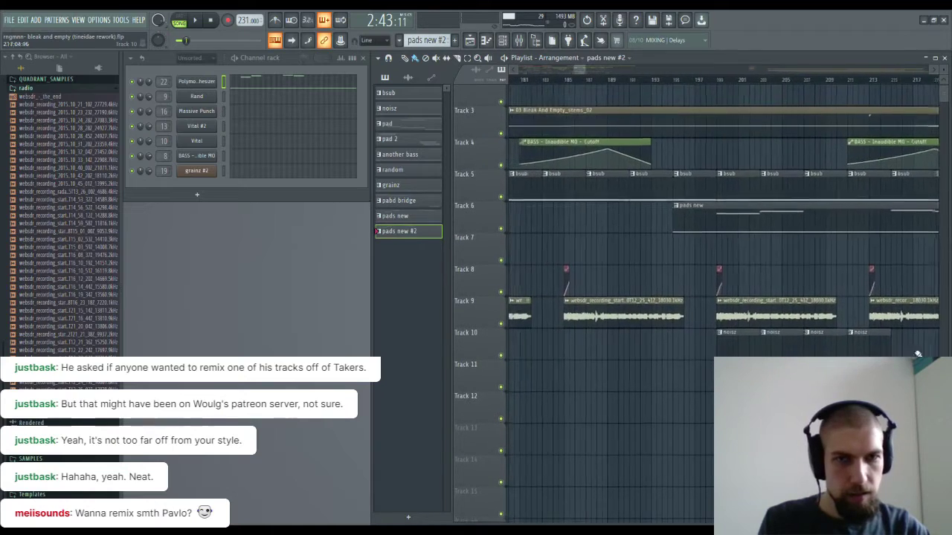
{"action": "mouse_move", "coordinate": [565, 357]}
{"action": "left_mouse_down"}
{"action": "mouse_move", "coordinate": [737, 310]}
{"action": "mouse_move", "coordinate": [912, 307]}
{"action": "left_mouse_up"}
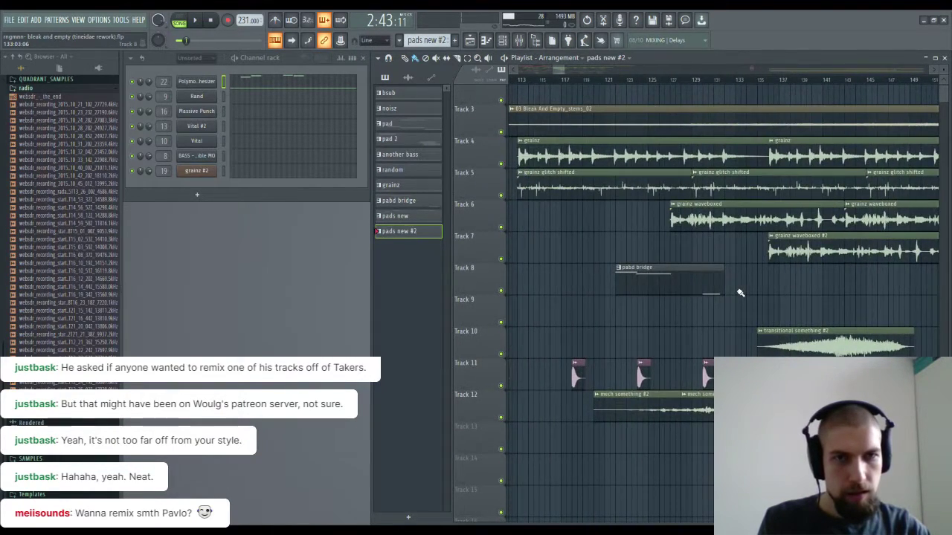
{"action": "left_click_drag", "start_coordinate": [723, 293], "coordinate": [930, 299]}
{"action": "mouse_move", "coordinate": [693, 302]}
{"action": "left_mouse_down"}
{"action": "mouse_move", "coordinate": [781, 302]}
{"action": "mouse_move", "coordinate": [909, 329]}
{"action": "left_mouse_up"}
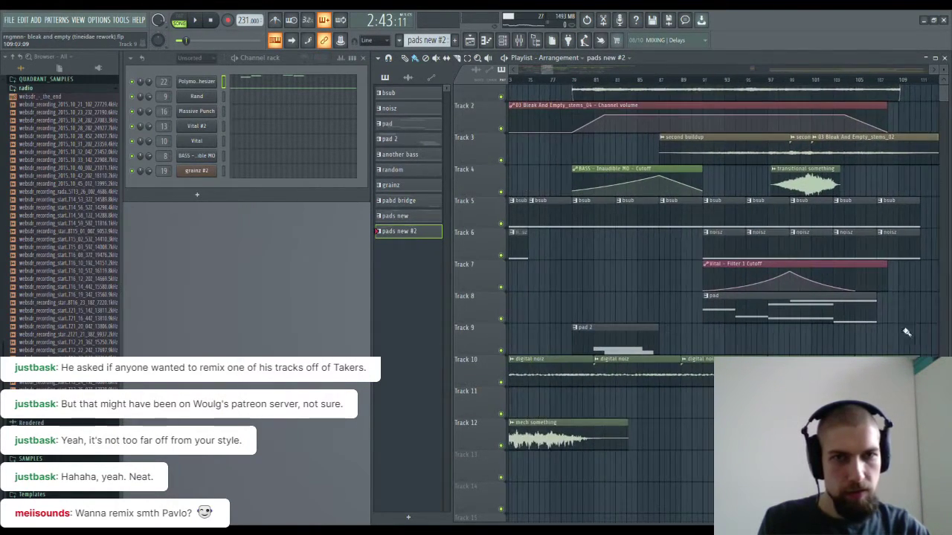
{"action": "right_click", "coordinate": [593, 342], "text": "alt"}
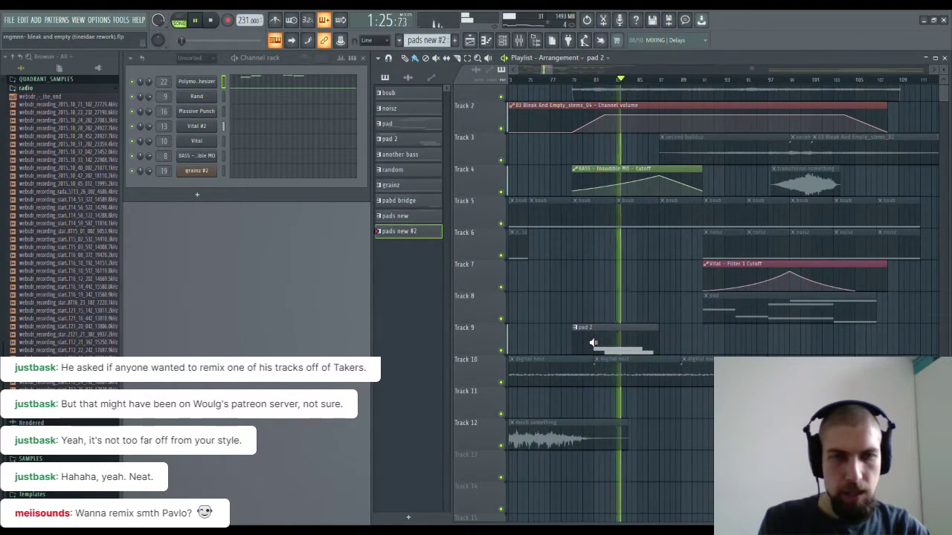
Step: Add two four-bar notes to the Polymode Synthesizer part of pads new #2: D#5 at bar 37 and D5 at bar 41
{"action": "left_click", "coordinate": [350, 85]}
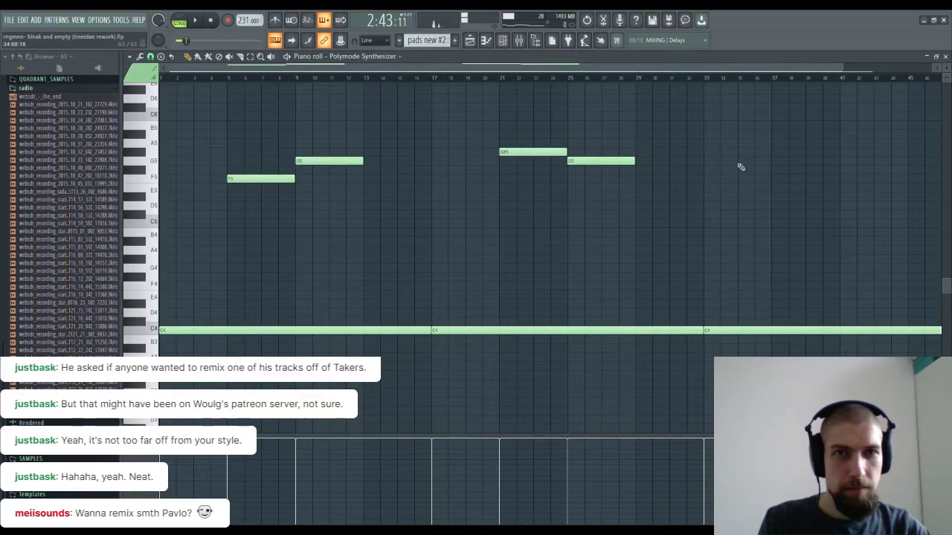
{"action": "left_click", "coordinate": [721, 207]}
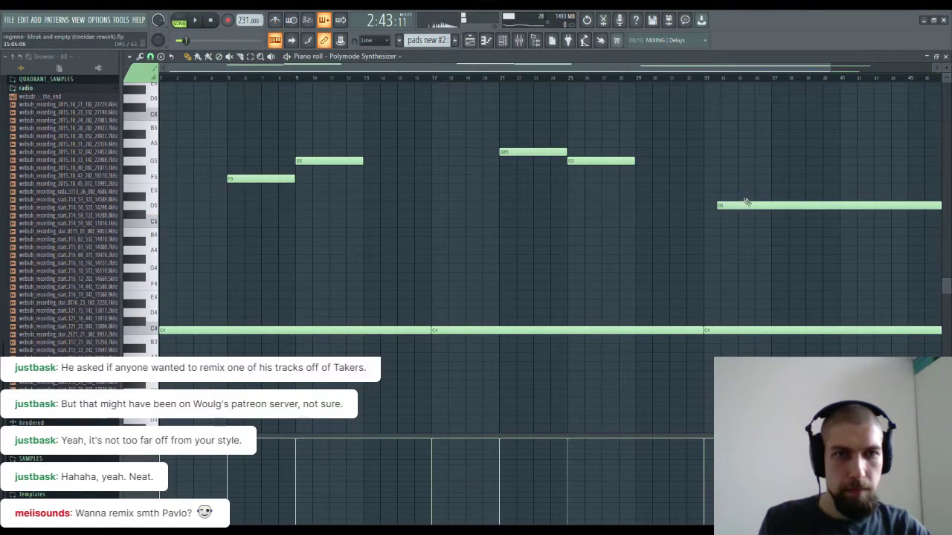
{"action": "scroll", "coordinate": [684, 230], "scroll_direction": "right", "scroll_amount": 3}
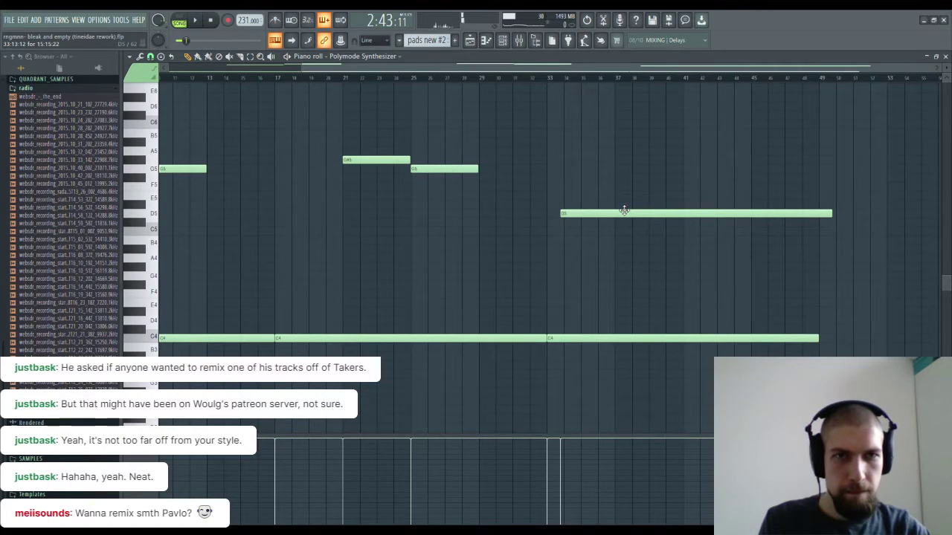
{"action": "right_click", "coordinate": [624, 211]}
{"action": "left_click", "coordinate": [686, 216]}
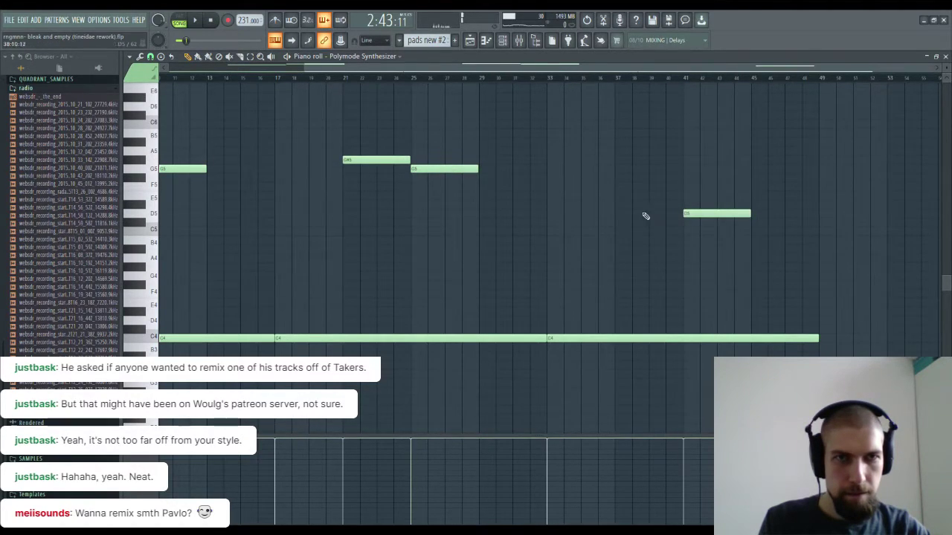
{"action": "left_click", "coordinate": [617, 208]}
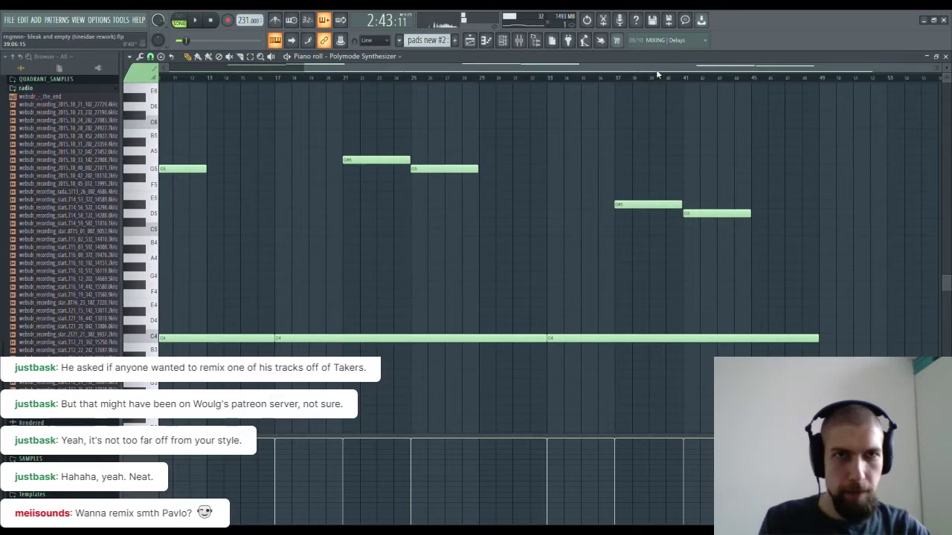
{"action": "scroll", "coordinate": [656, 71], "scroll_direction": "up", "scroll_amount": 5}
{"action": "left_click_drag", "start_coordinate": [568, 207], "coordinate": [572, 207]}
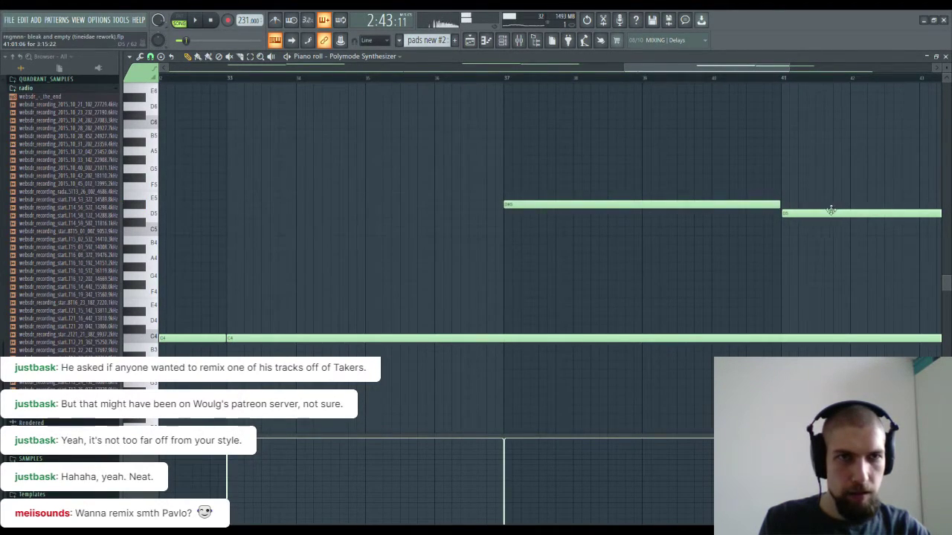
{"action": "left_click", "coordinate": [809, 212]}
{"action": "left_click", "coordinate": [946, 56]}
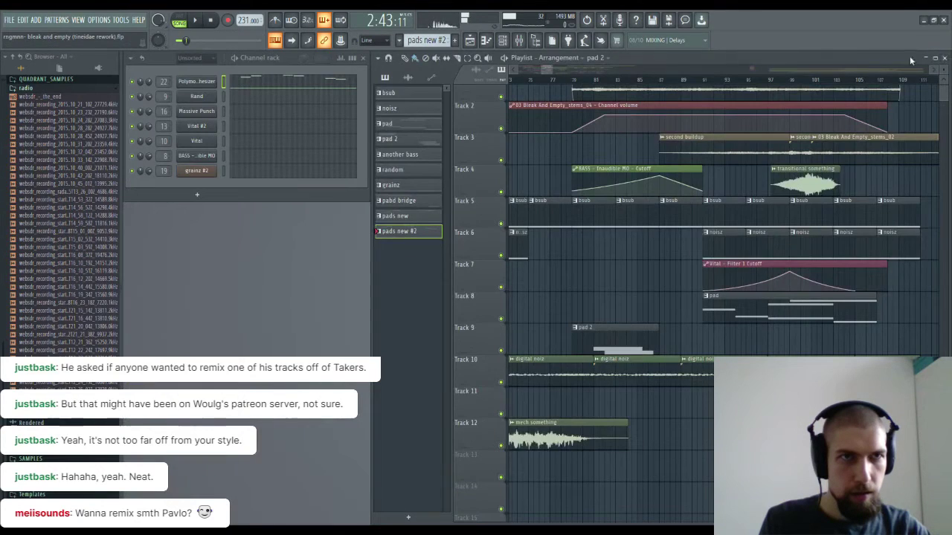
Step: Look over the layout of the whole arrangement, checking the final section's clips against the earlier sections
{"action": "scroll", "coordinate": [802, 73], "scroll_direction": "down", "scroll_amount": 12}
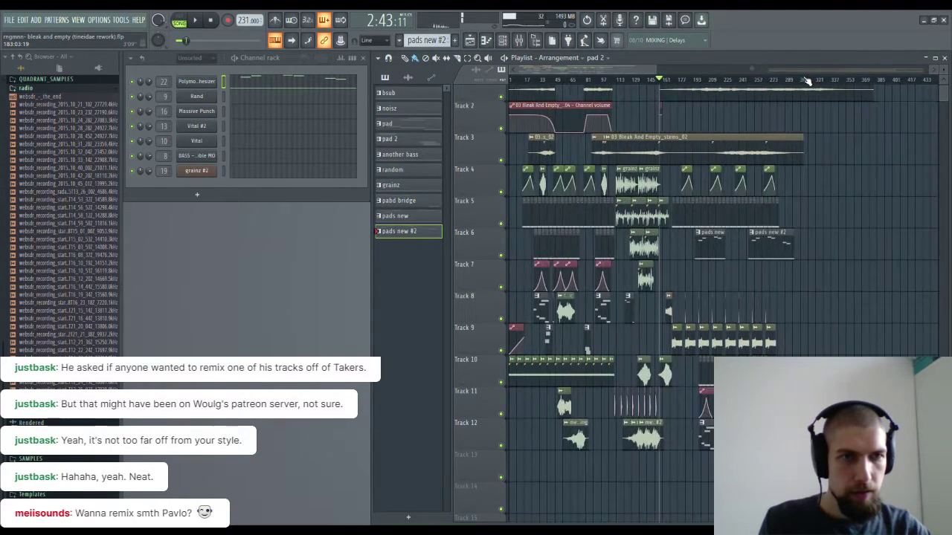
{"action": "scroll", "coordinate": [822, 275], "scroll_direction": "up", "scroll_amount": 1}
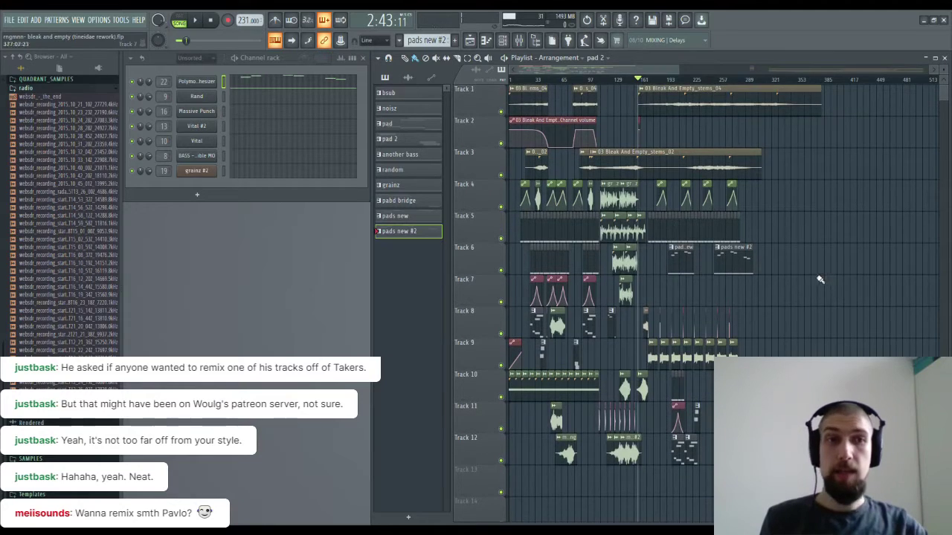
{"action": "scroll", "coordinate": [746, 90], "scroll_direction": "up", "scroll_amount": 8}
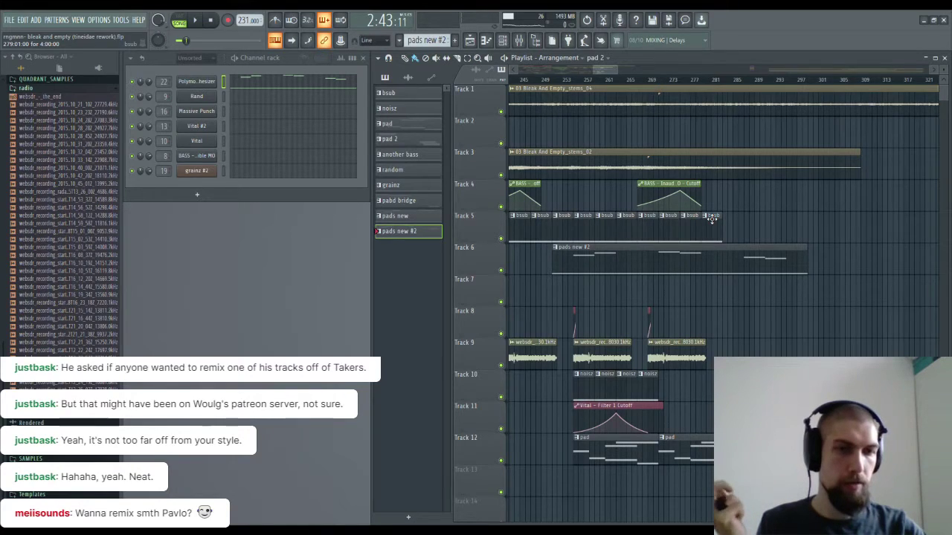
{"action": "scroll", "coordinate": [723, 84], "scroll_direction": "down", "scroll_amount": 5}
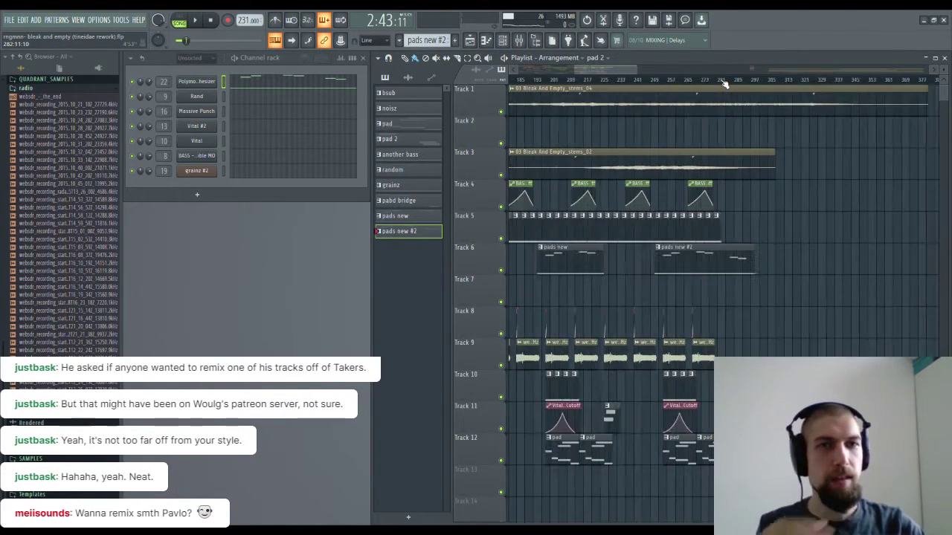
{"action": "scroll", "coordinate": [723, 83], "scroll_direction": "down", "scroll_amount": 3}
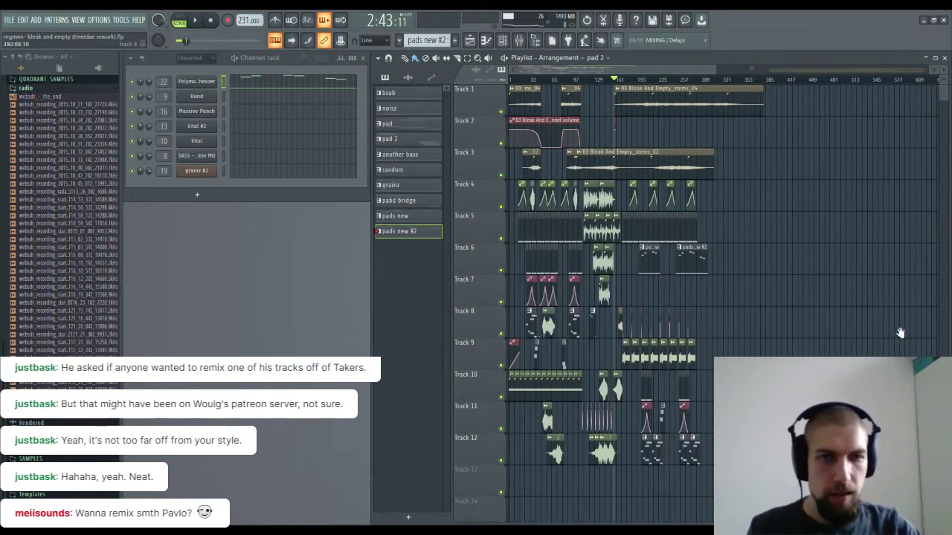
{"action": "scroll", "coordinate": [649, 88], "scroll_direction": "up", "scroll_amount": 4}
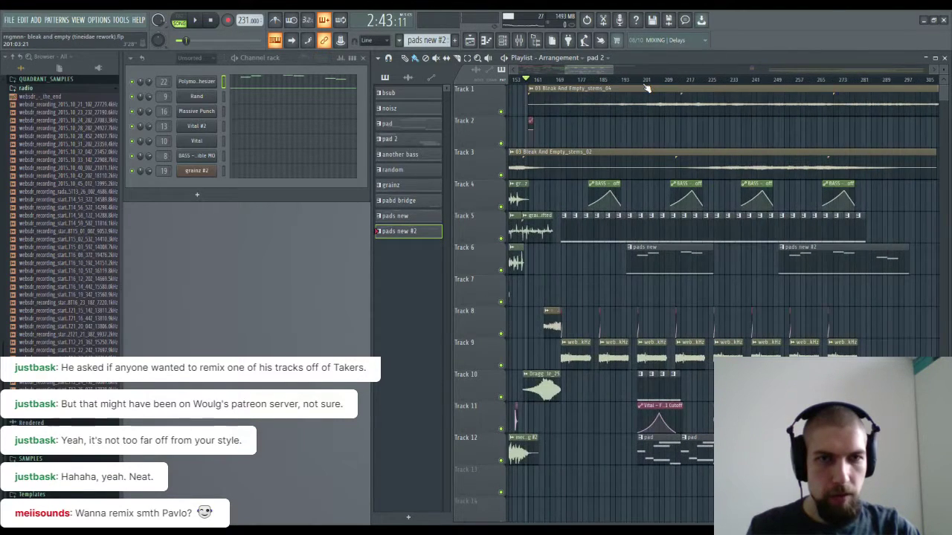
{"action": "scroll", "coordinate": [647, 88], "scroll_direction": "down", "scroll_amount": 3}
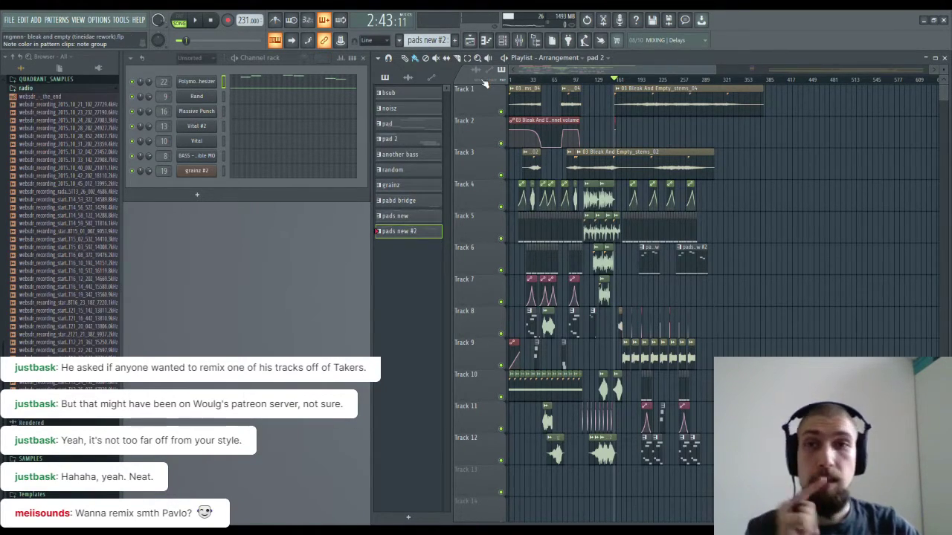
Step: Play the song from the beginning and follow the playback through the grainz section into the final section
{"action": "left_click", "coordinate": [212, 22]}
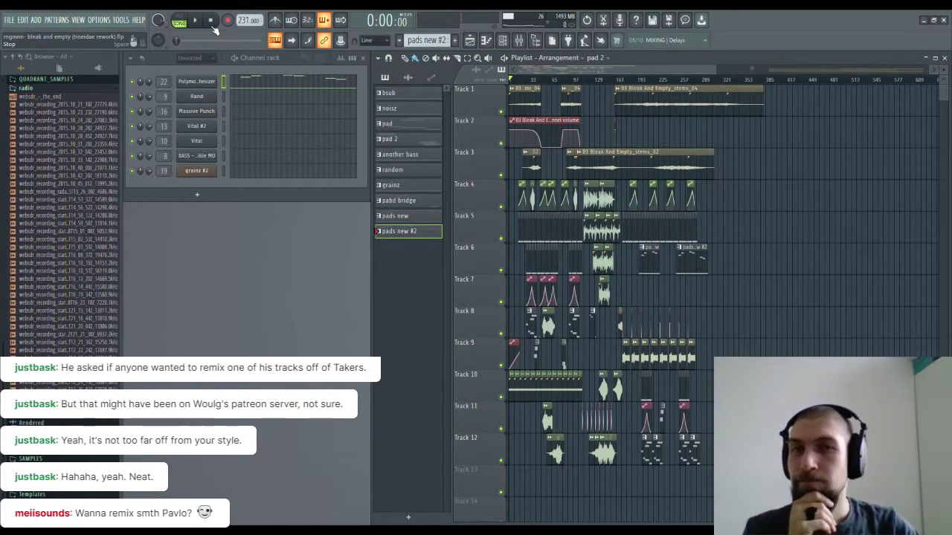
{"action": "left_click", "coordinate": [197, 21]}
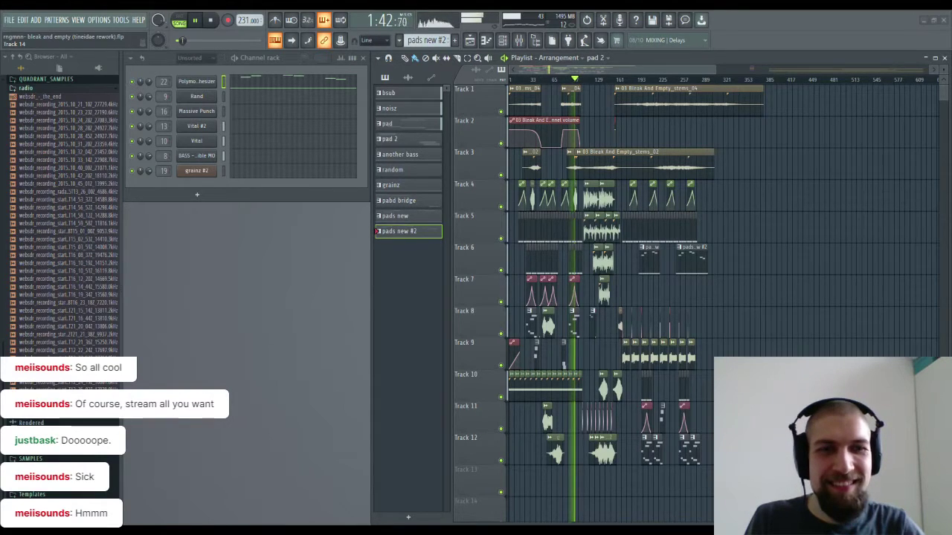
{"action": "scroll", "coordinate": [579, 87], "scroll_direction": "up", "scroll_amount": 4}
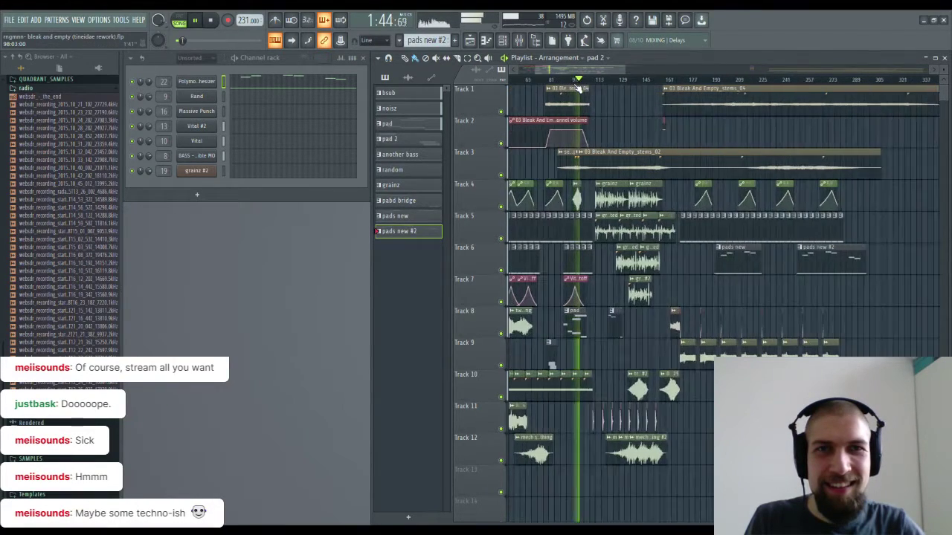
{"action": "left_click_drag", "start_coordinate": [682, 107], "coordinate": [641, 115]}
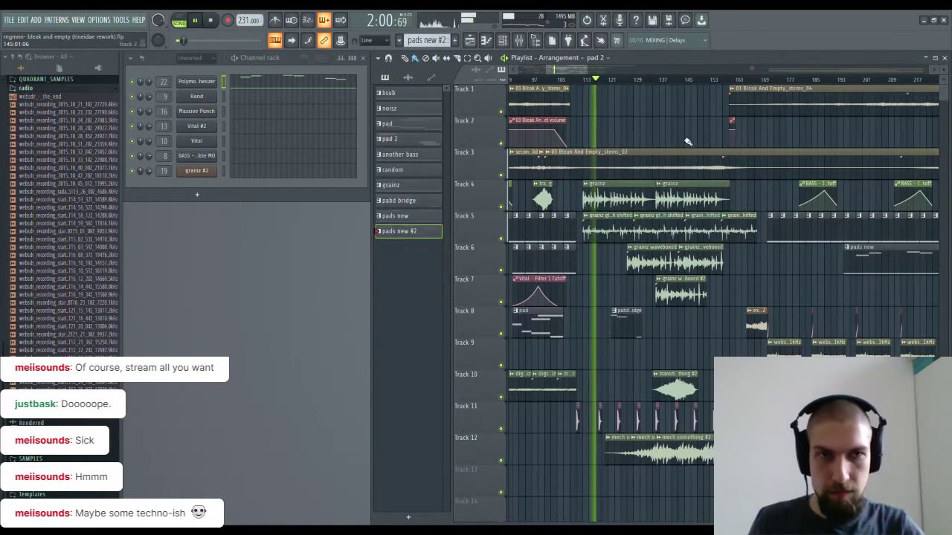
{"action": "scroll", "coordinate": [633, 132], "scroll_direction": "right", "scroll_amount": 2}
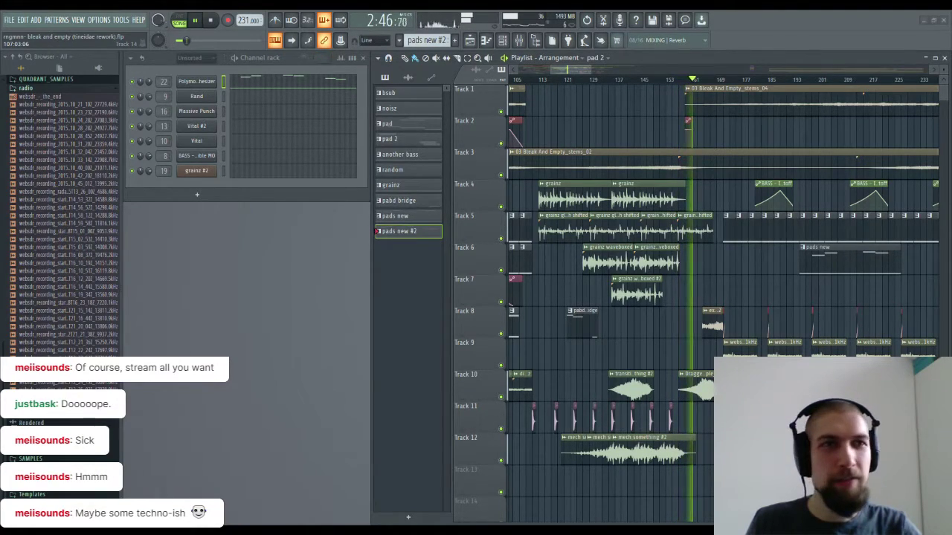
{"action": "scroll", "coordinate": [714, 145], "scroll_direction": "right", "scroll_amount": 2}
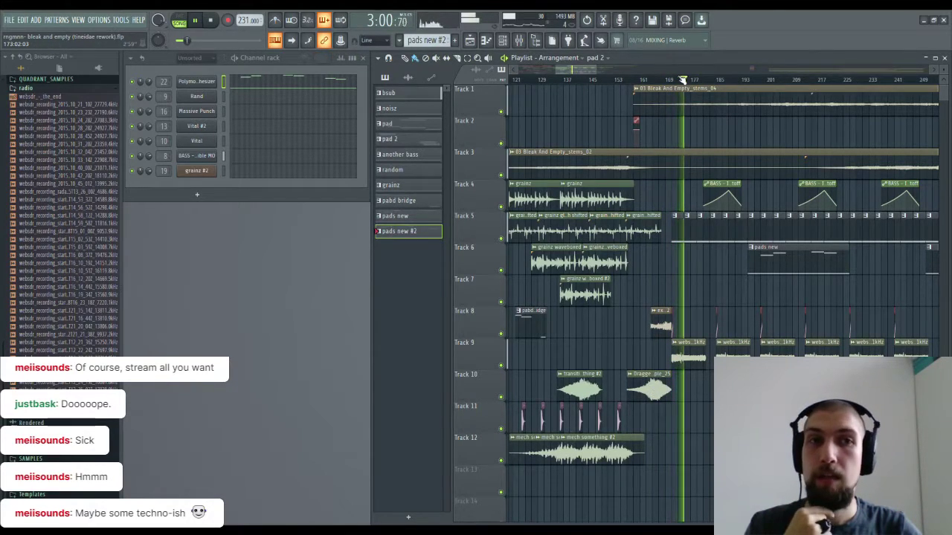
Step: Check the channel settings of the Dragged sample_25 clip on Track 10, listen on past bar 181 and stop playback
{"action": "scroll", "coordinate": [682, 80], "scroll_direction": "up", "scroll_amount": 3}
{"action": "double_click", "coordinate": [628, 386]}
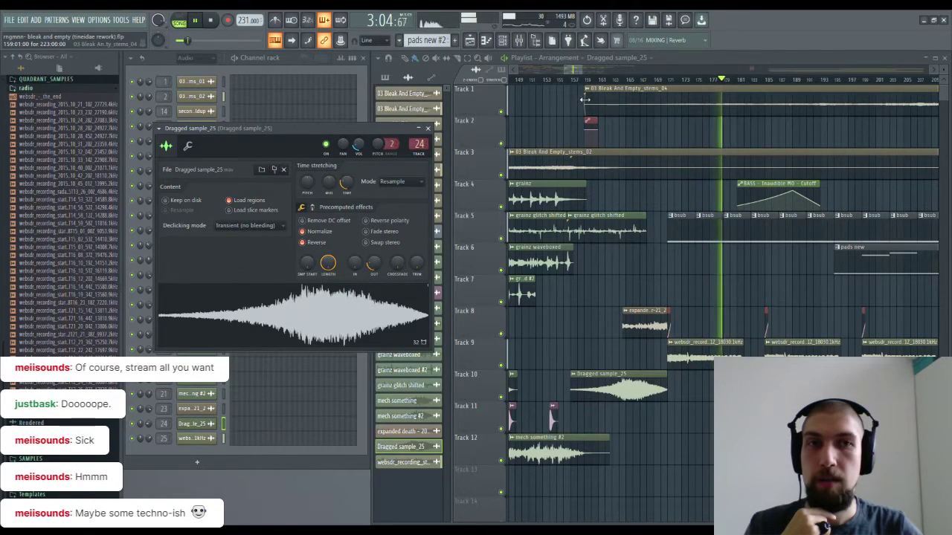
{"action": "left_click", "coordinate": [428, 129]}
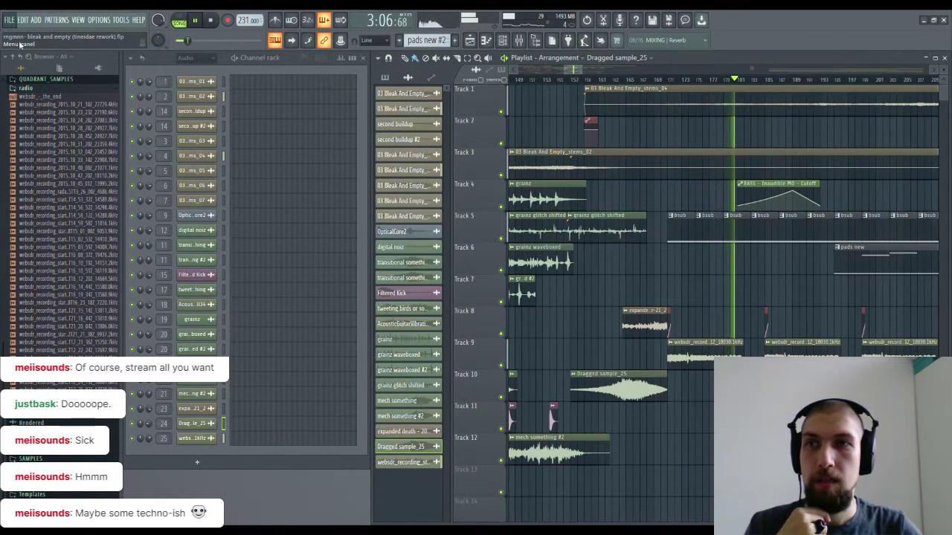
{"action": "left_click_drag", "start_coordinate": [749, 267], "coordinate": [697, 275]}
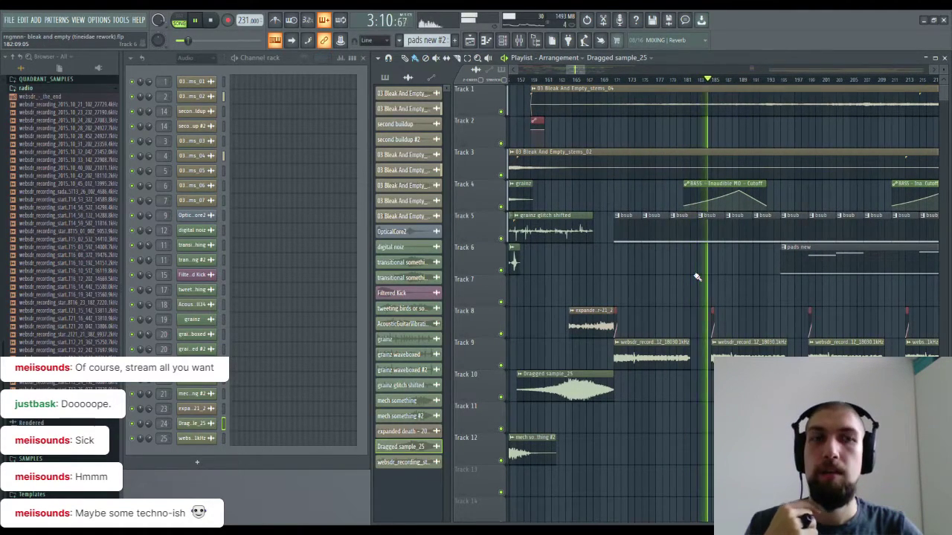
{"action": "key", "text": "space"}
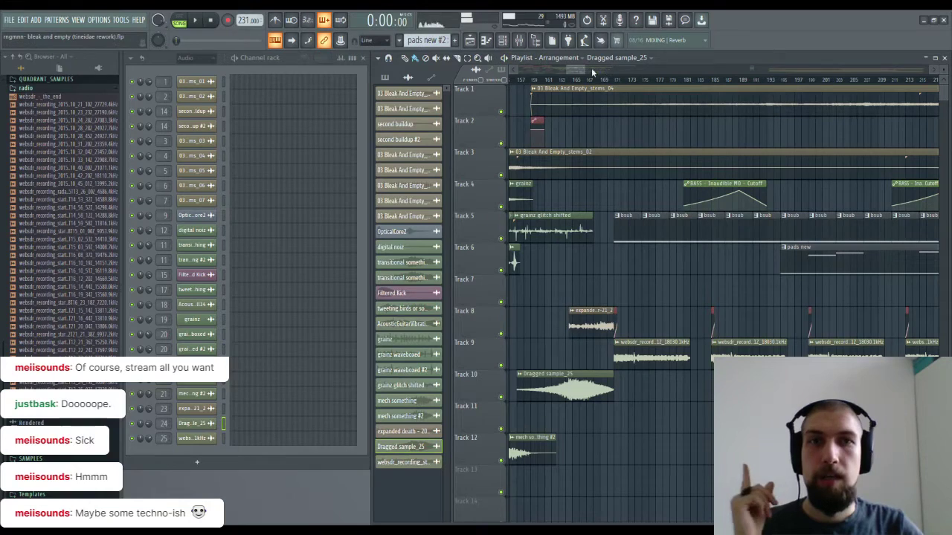
Step: Check the channel settings of the websdr clip on Track 9 and the Fruity Delay 3 effect on its mixer insert
{"action": "double_click", "coordinate": [658, 360]}
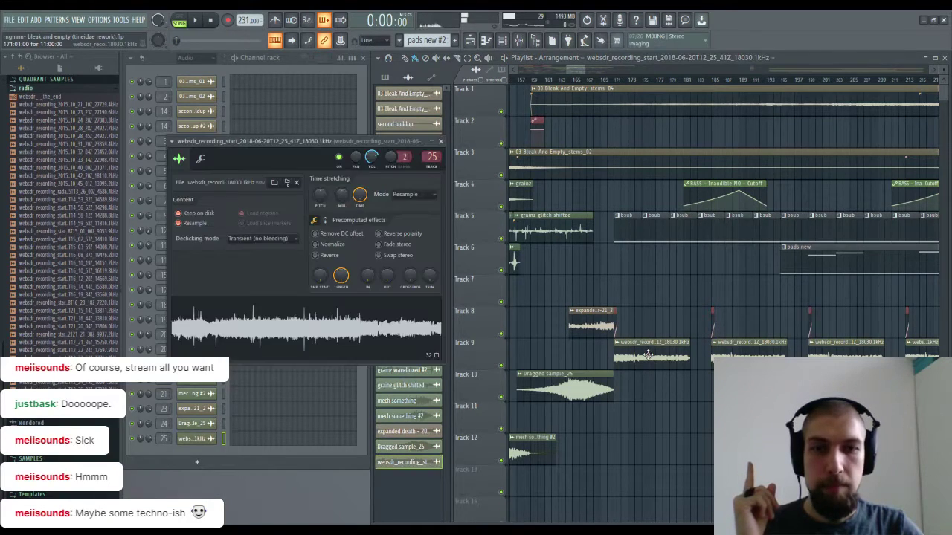
{"action": "left_click", "coordinate": [440, 141]}
{"action": "key", "text": "F9"}
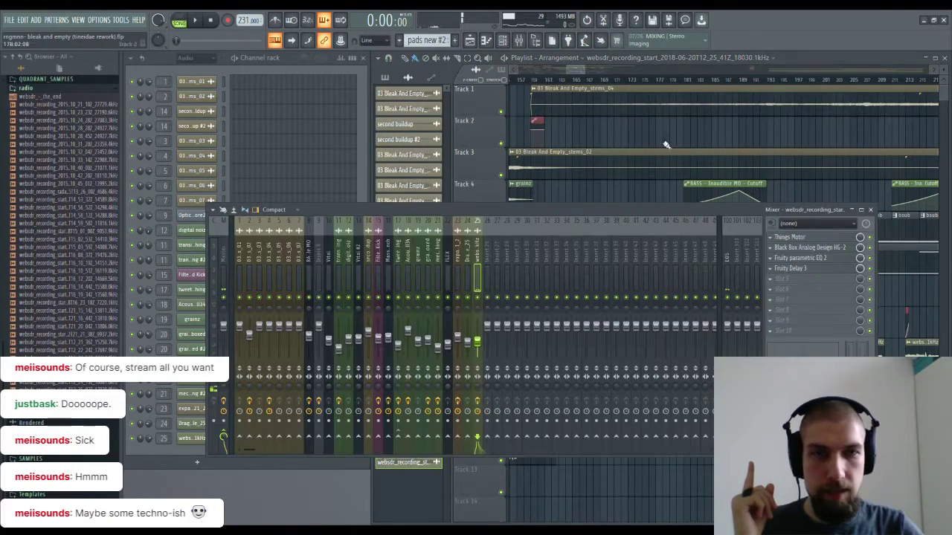
{"action": "left_click", "coordinate": [817, 271]}
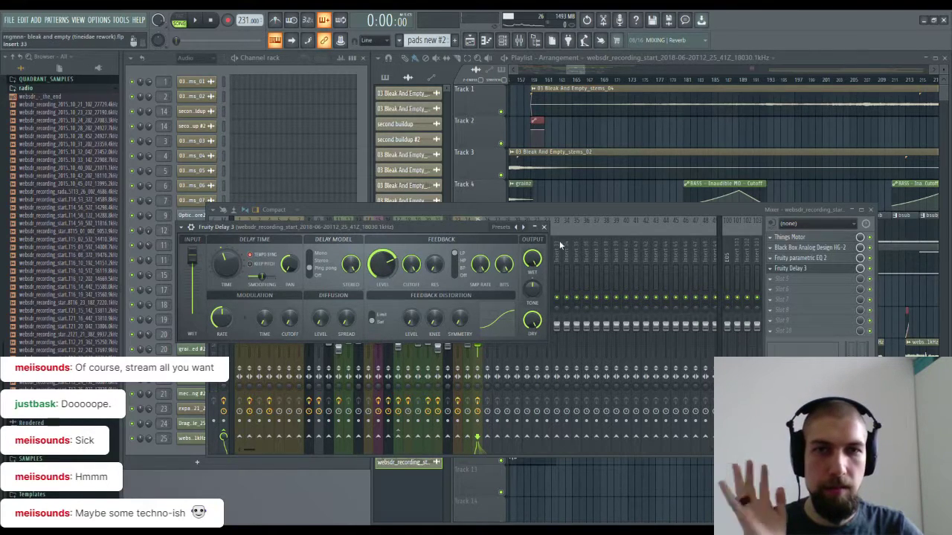
{"action": "left_click", "coordinate": [545, 227]}
{"action": "left_click", "coordinate": [870, 209]}
Step: Play the song and follow the playback through the websdr, pads new and pad clips to about bar 229
{"action": "key", "text": "space"}
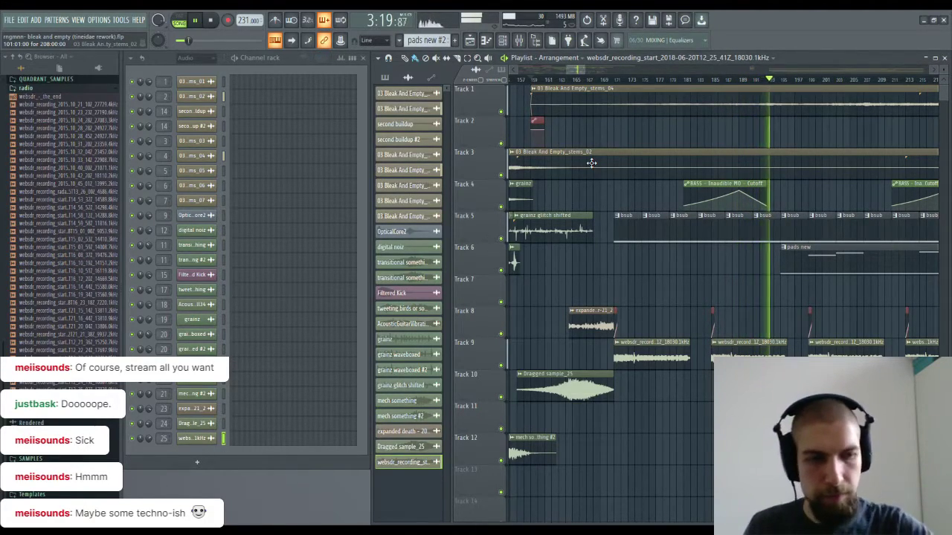
{"action": "left_click_drag", "start_coordinate": [775, 305], "coordinate": [680, 304]}
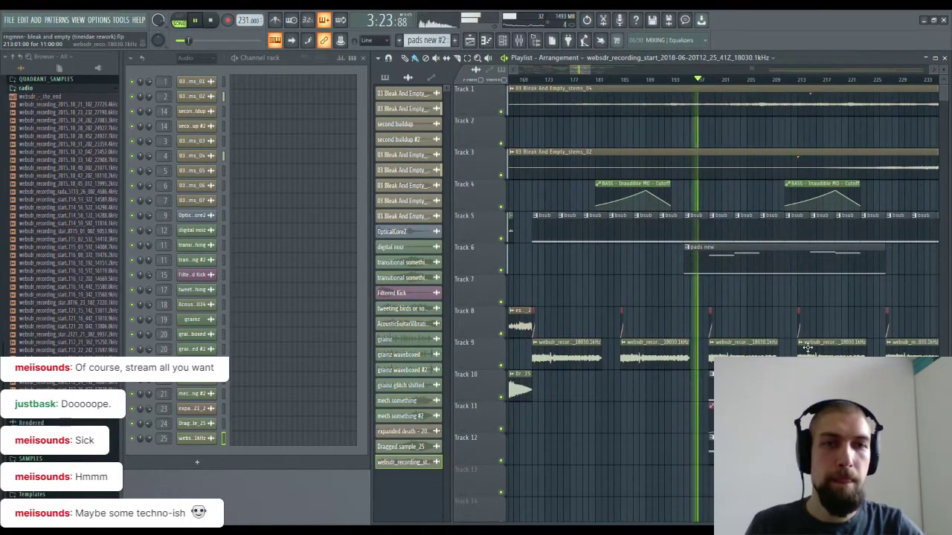
{"action": "left_click_drag", "start_coordinate": [769, 295], "coordinate": [678, 322]}
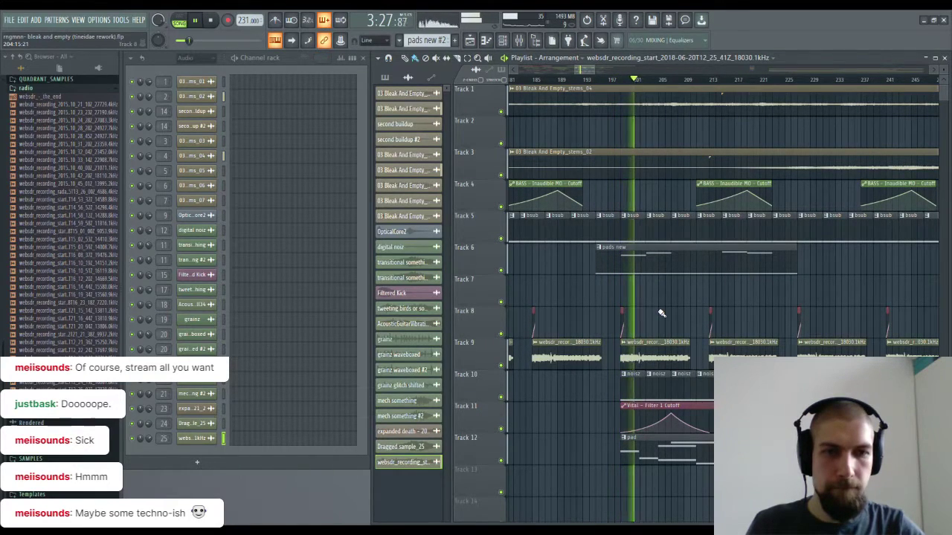
{"action": "left_click_drag", "start_coordinate": [674, 308], "coordinate": [617, 319]}
{"action": "left_click_drag", "start_coordinate": [708, 302], "coordinate": [682, 302]}
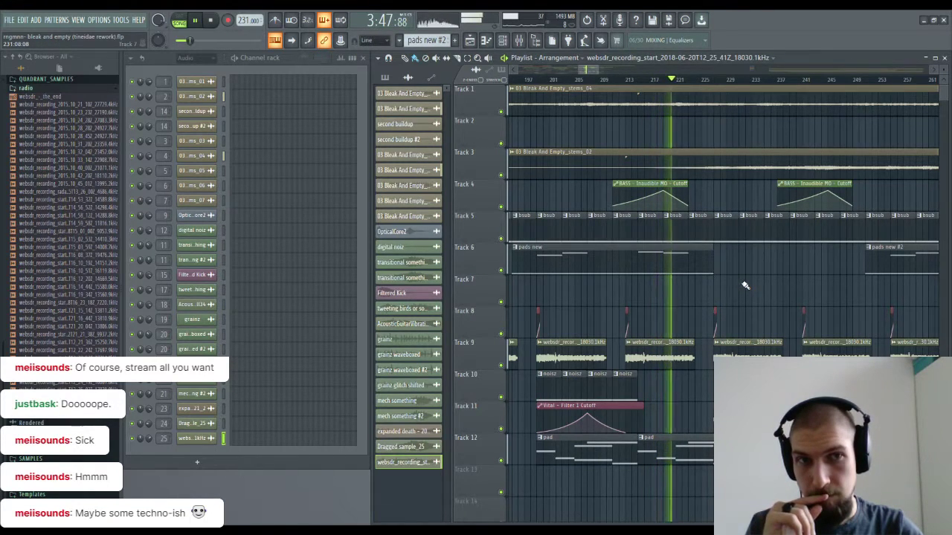
{"action": "scroll", "coordinate": [745, 286], "scroll_direction": "down", "scroll_amount": 2}
{"action": "scroll", "coordinate": [745, 285], "scroll_direction": "up", "scroll_amount": 4}
{"action": "scroll", "coordinate": [745, 285], "scroll_direction": "down", "scroll_amount": 2}
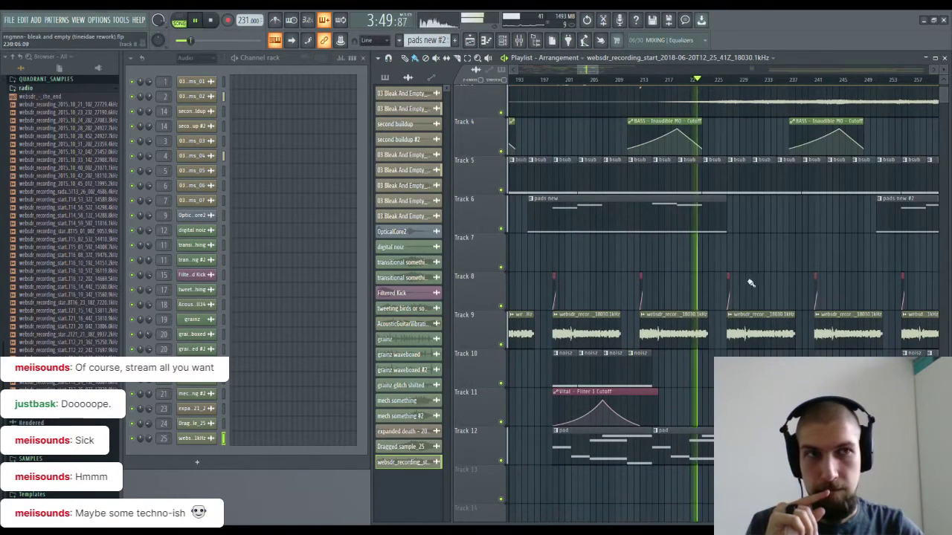
{"action": "left_click_drag", "start_coordinate": [829, 234], "coordinate": [743, 277]}
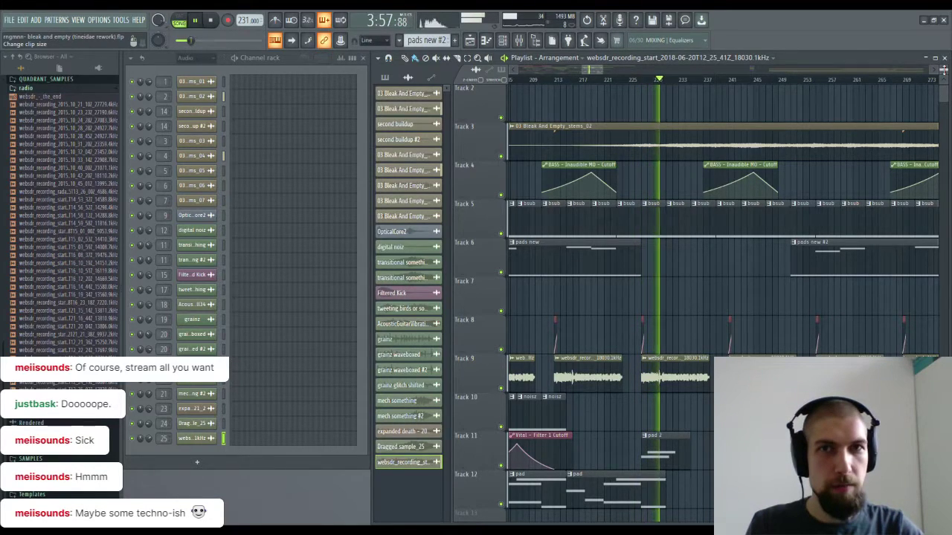
Step: Look over the whole arrangement, follow the playback through the pads new #2 clip to about bar 314, and stop playback
{"action": "right_click", "coordinate": [775, 109], "text": "ctrl"}
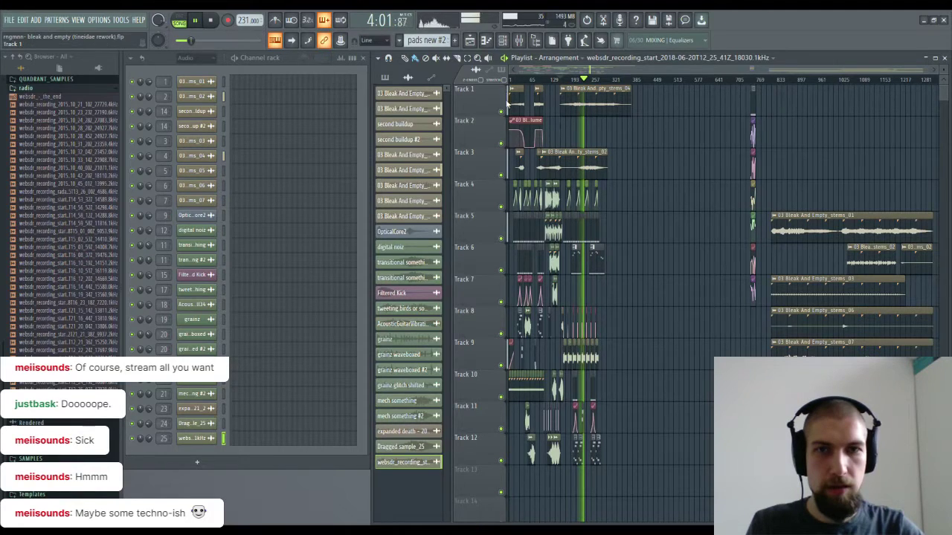
{"action": "scroll", "coordinate": [581, 79], "scroll_direction": "up", "scroll_amount": 10}
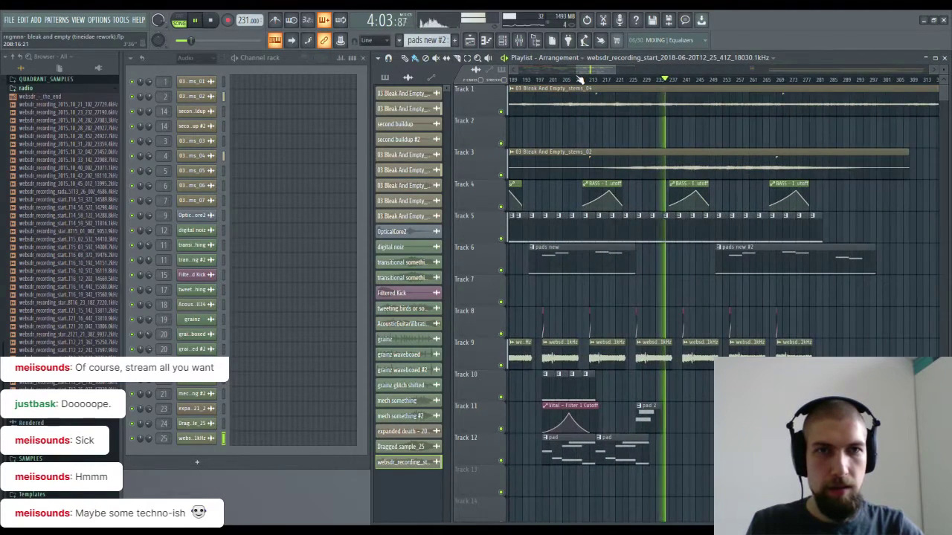
{"action": "left_click_drag", "start_coordinate": [685, 141], "coordinate": [550, 142]}
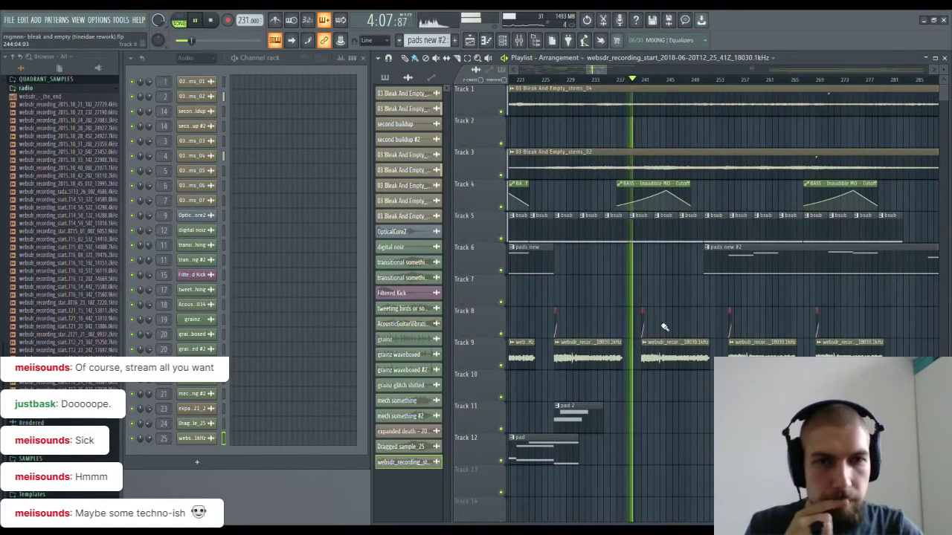
{"action": "left_click_drag", "start_coordinate": [657, 276], "coordinate": [604, 233]}
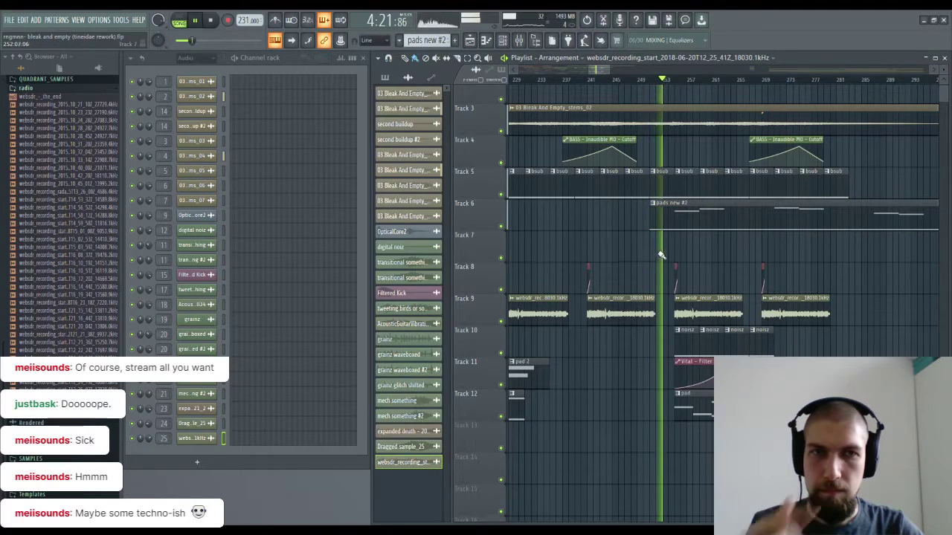
{"action": "left_click_drag", "start_coordinate": [699, 254], "coordinate": [597, 272]}
{"action": "left_click", "coordinate": [576, 225]}
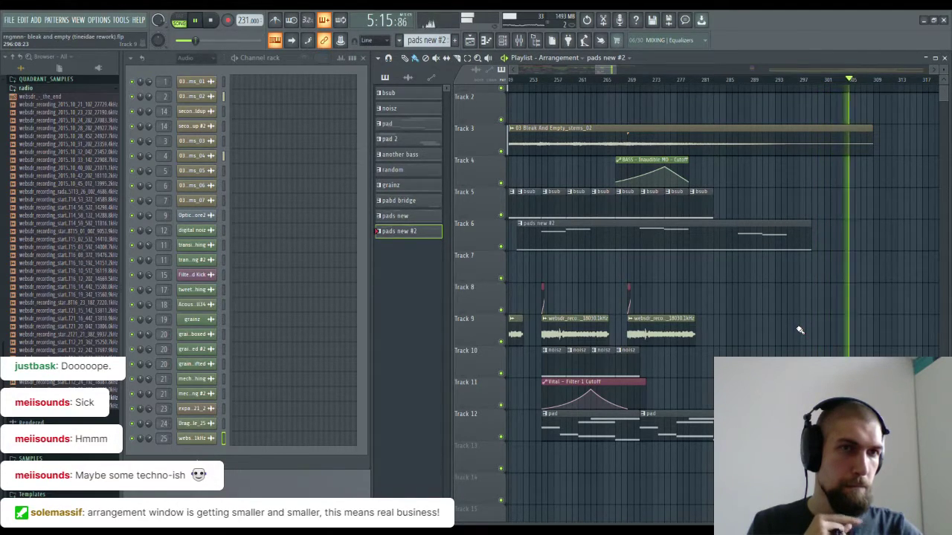
{"action": "left_click_drag", "start_coordinate": [831, 292], "coordinate": [553, 377]}
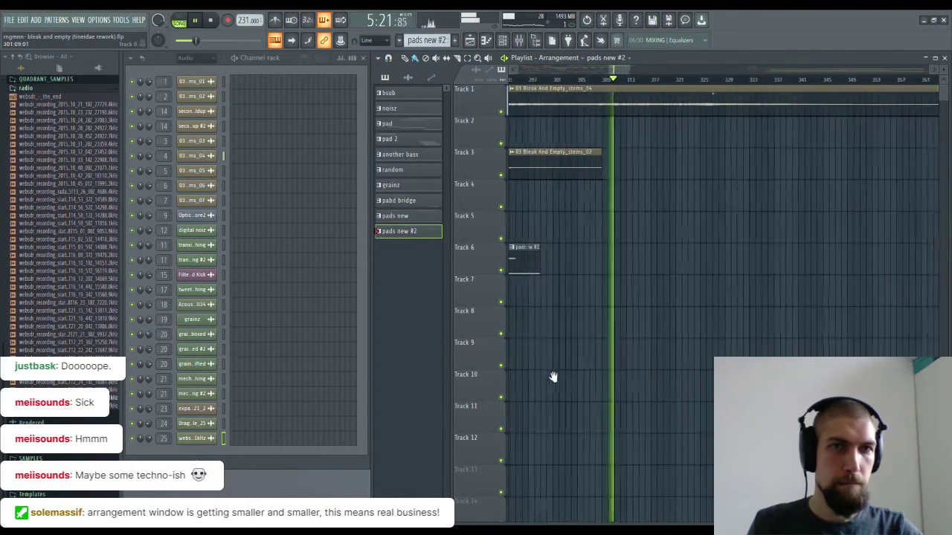
{"action": "left_click_drag", "start_coordinate": [797, 315], "coordinate": [759, 347]}
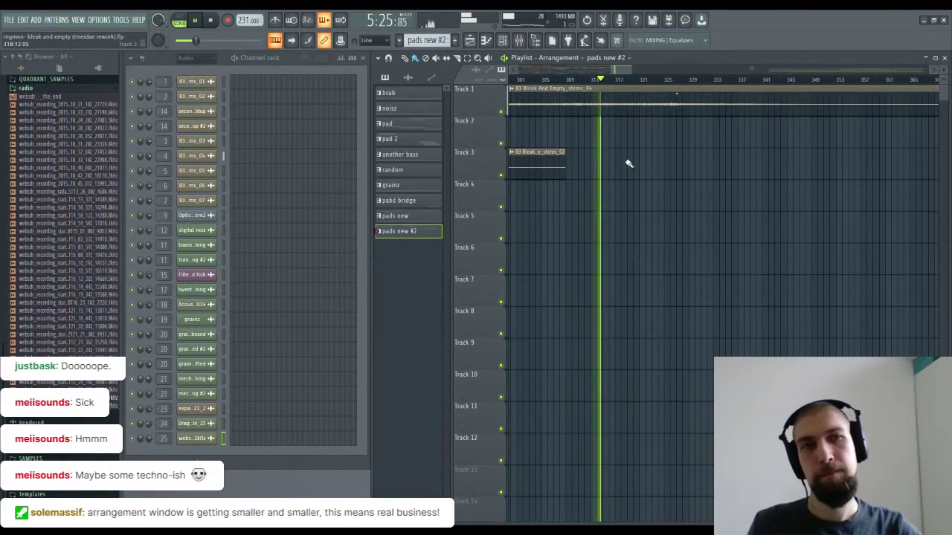
{"action": "left_click", "coordinate": [211, 21]}
Step: Open the pads new #2 pattern and audition it with the Polymode Synthesizer's controls in view
{"action": "left_click_drag", "start_coordinate": [559, 227], "coordinate": [845, 212]}
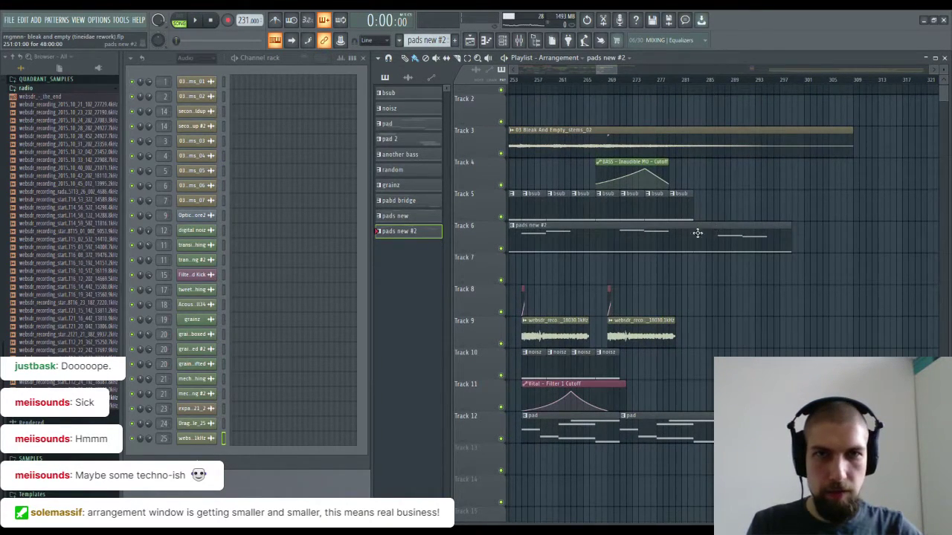
{"action": "double_click", "coordinate": [664, 239]}
{"action": "left_click", "coordinate": [945, 56]}
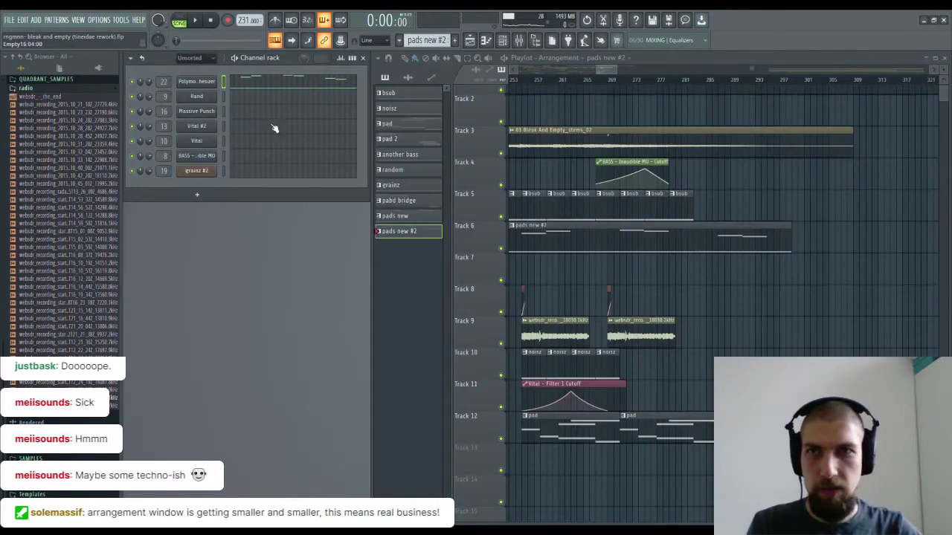
{"action": "left_click", "coordinate": [206, 83]}
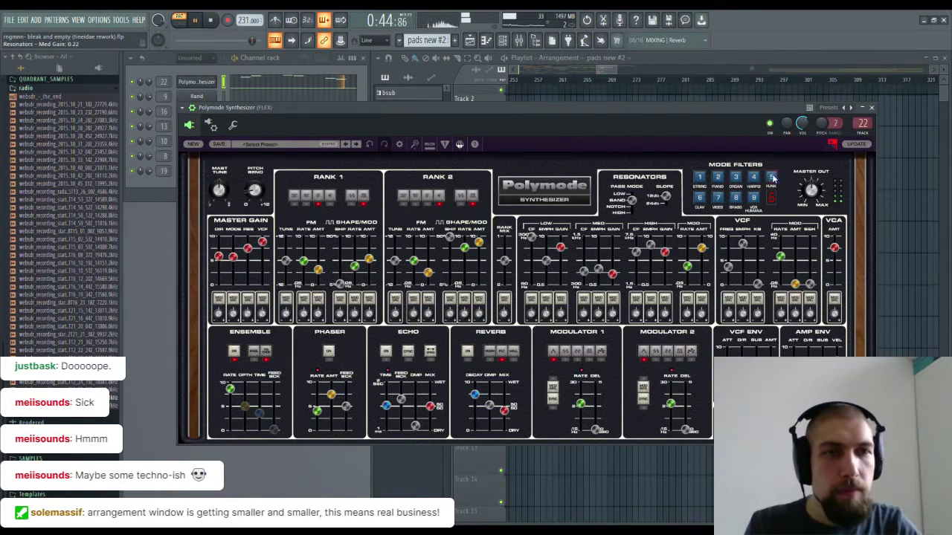
{"action": "left_click", "coordinate": [872, 108]}
Step: Play the song from bar 249 and look over the whole arrangement while the pads new #2 clip plays
{"action": "scroll", "coordinate": [803, 340], "scroll_direction": "left", "scroll_amount": 4}
{"action": "left_click", "coordinate": [662, 80]}
{"action": "key", "text": "space"}
{"action": "key", "text": "space"}
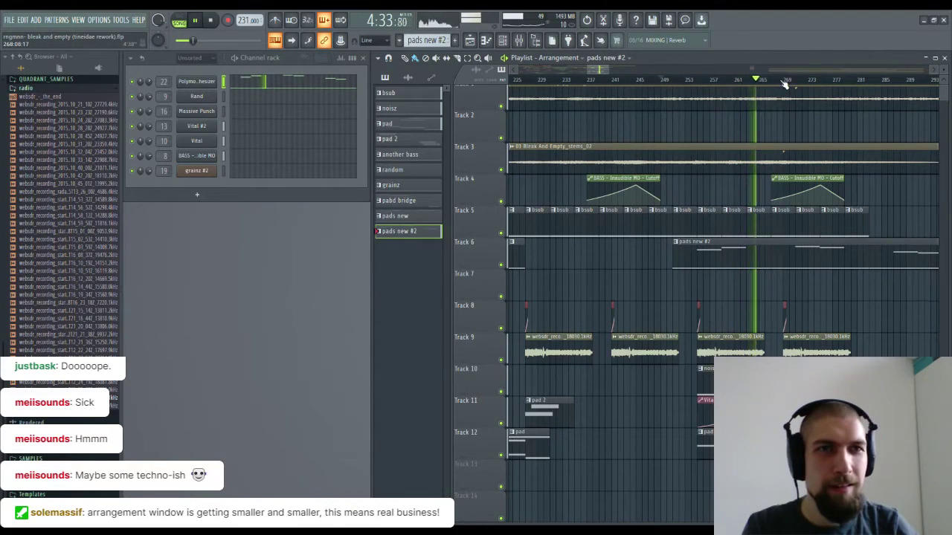
{"action": "scroll", "coordinate": [783, 82], "scroll_direction": "down", "scroll_amount": 10}
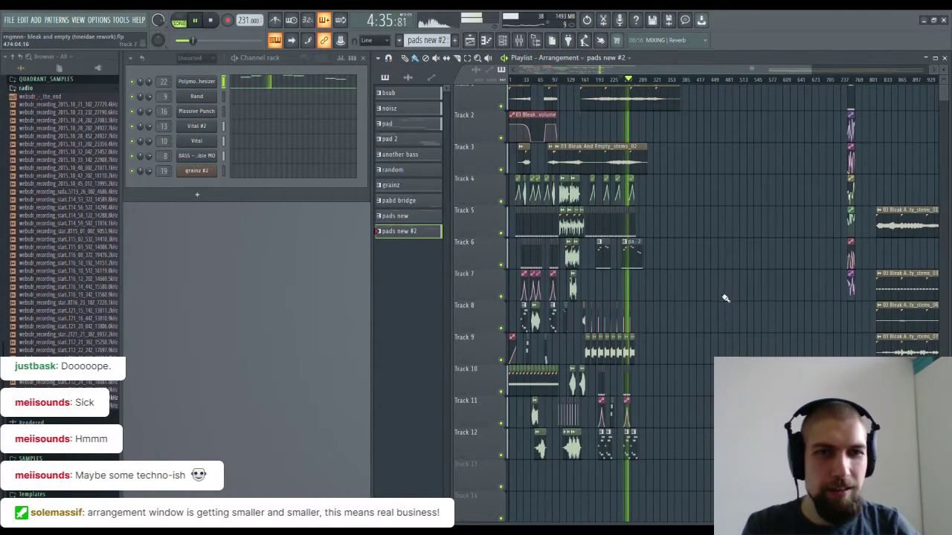
{"action": "scroll", "coordinate": [726, 297], "scroll_direction": "right", "scroll_amount": 3}
{"action": "scroll", "coordinate": [725, 298], "scroll_direction": "left", "scroll_amount": 3}
{"action": "scroll", "coordinate": [723, 297], "scroll_direction": "up", "scroll_amount": 1}
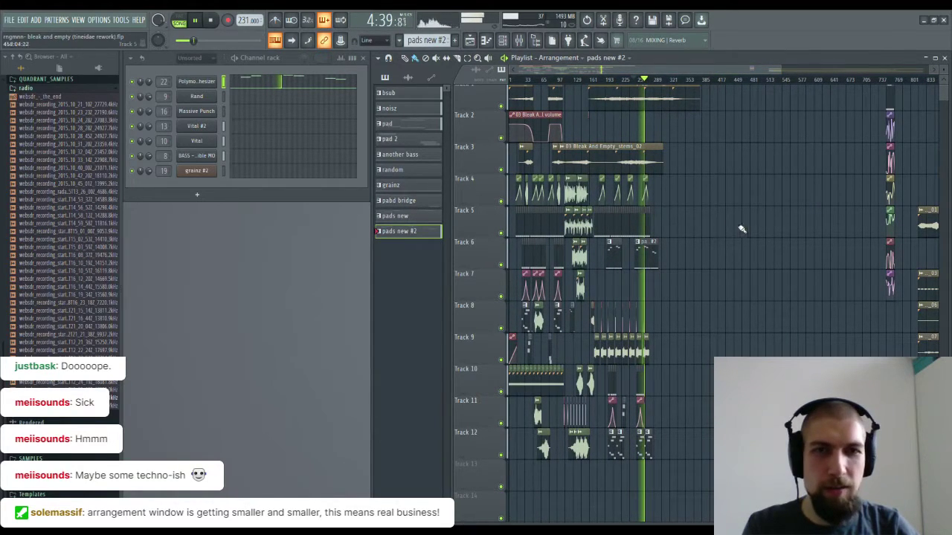
{"action": "scroll", "coordinate": [753, 247], "scroll_direction": "up", "scroll_amount": 1}
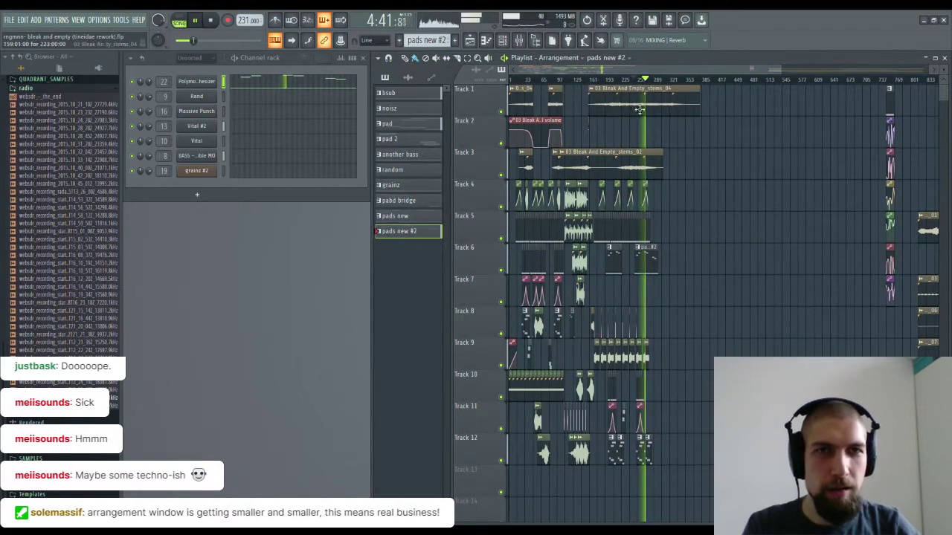
{"action": "scroll", "coordinate": [642, 112], "scroll_direction": "up", "scroll_amount": 4}
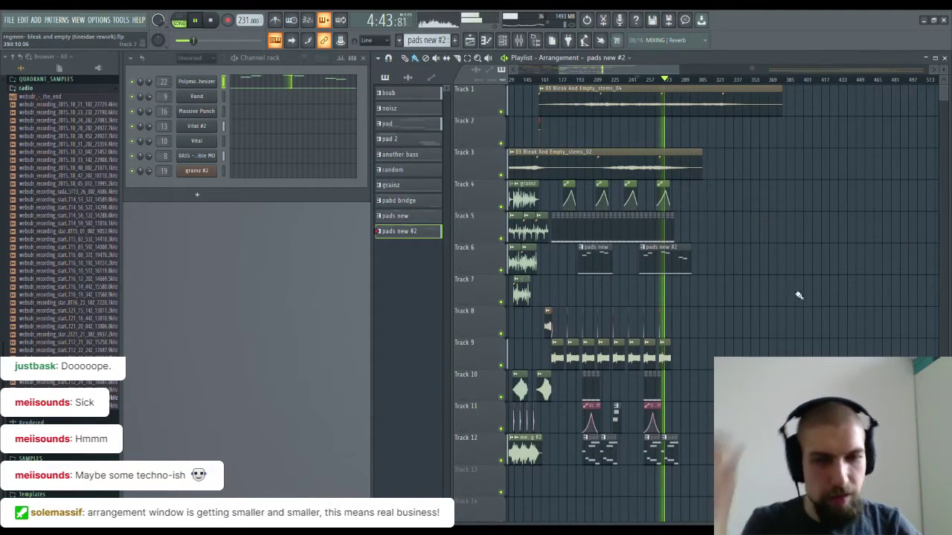
Step: Follow the playback closely from the last bsub and websdr clips toward the end of the pads new #2 clip
{"action": "scroll", "coordinate": [776, 332], "scroll_direction": "left", "scroll_amount": 3}
{"action": "left_click_drag", "start_coordinate": [810, 299], "coordinate": [833, 304]}
{"action": "left_click_drag", "start_coordinate": [751, 296], "coordinate": [871, 297]}
{"action": "scroll", "coordinate": [810, 85], "scroll_direction": "up", "scroll_amount": 6}
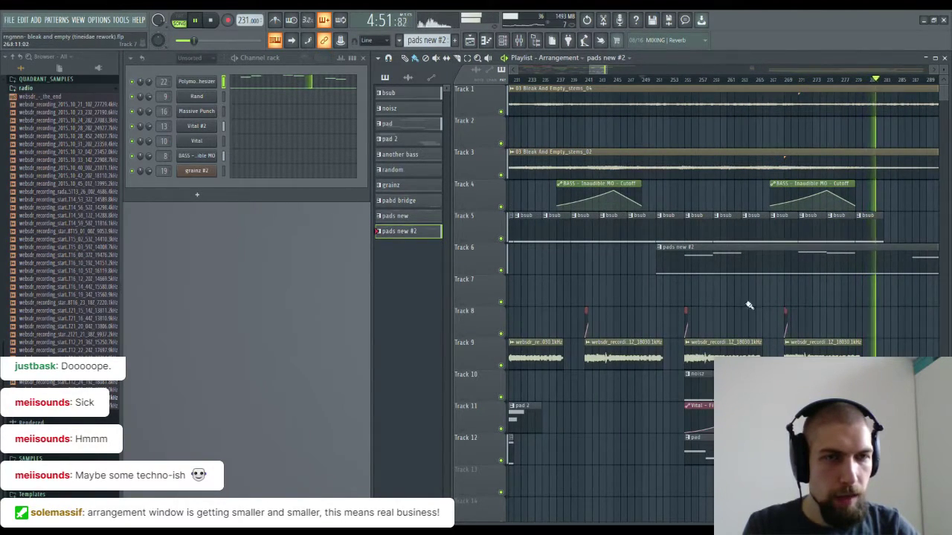
{"action": "left_click_drag", "start_coordinate": [795, 293], "coordinate": [559, 293]}
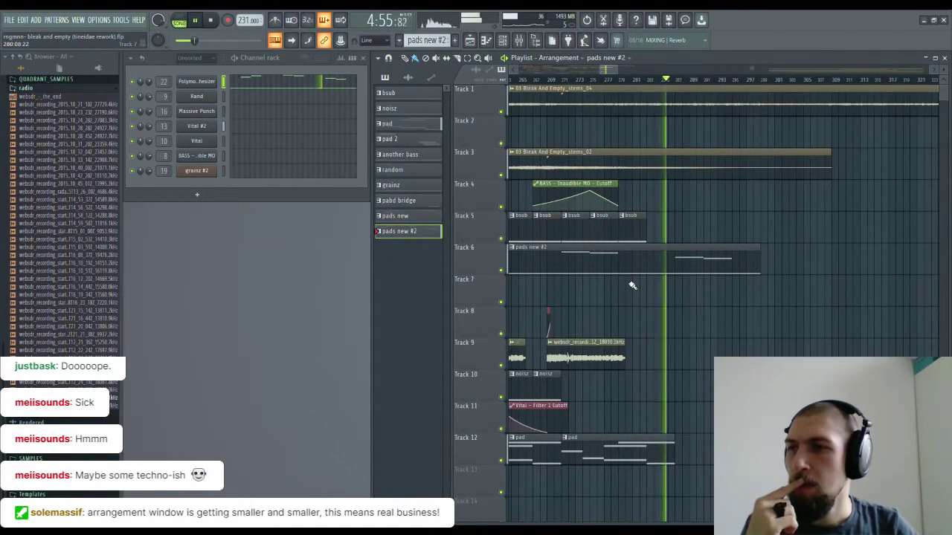
{"action": "left_click_drag", "start_coordinate": [856, 195], "coordinate": [741, 244]}
{"action": "scroll", "coordinate": [729, 251], "scroll_direction": "down", "scroll_amount": 3}
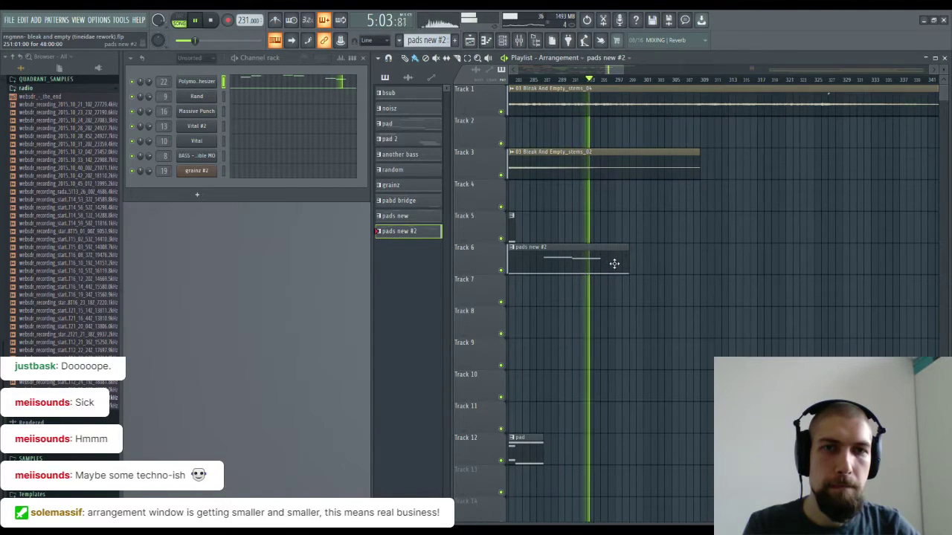
Step: Add a four-bar C5 note at bar 45 to the Polymode Synthesizer part of pads new #2
{"action": "left_click", "coordinate": [327, 84]}
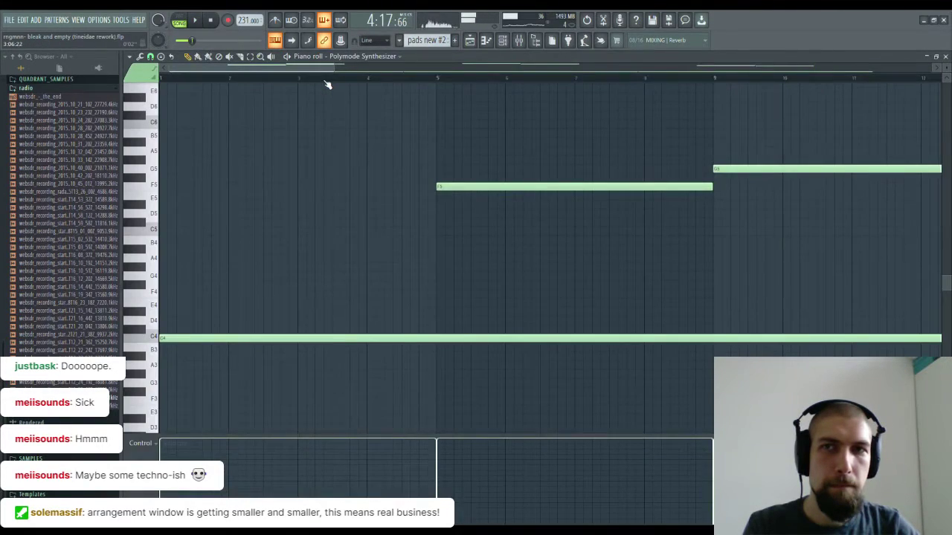
{"action": "scroll", "coordinate": [326, 82], "scroll_direction": "down", "scroll_amount": 5}
{"action": "left_click_drag", "start_coordinate": [739, 253], "coordinate": [604, 248]}
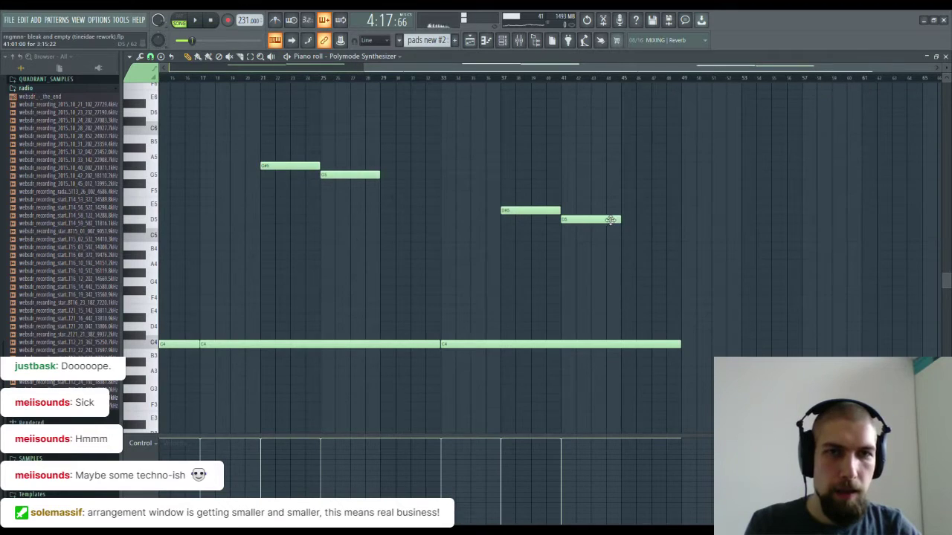
{"action": "left_click", "coordinate": [624, 230]}
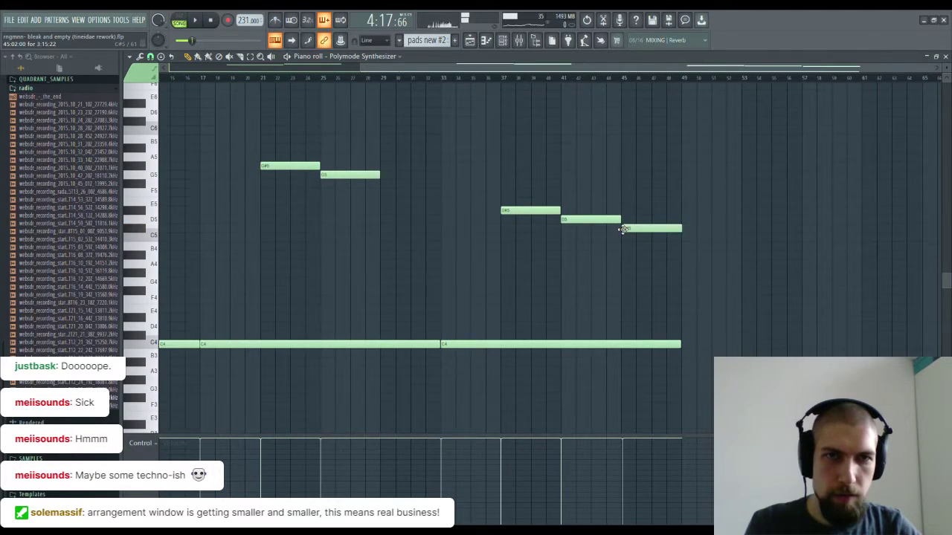
{"action": "left_click_drag", "start_coordinate": [621, 237], "coordinate": [623, 241]}
{"action": "scroll", "coordinate": [628, 86], "scroll_direction": "up", "scroll_amount": 5}
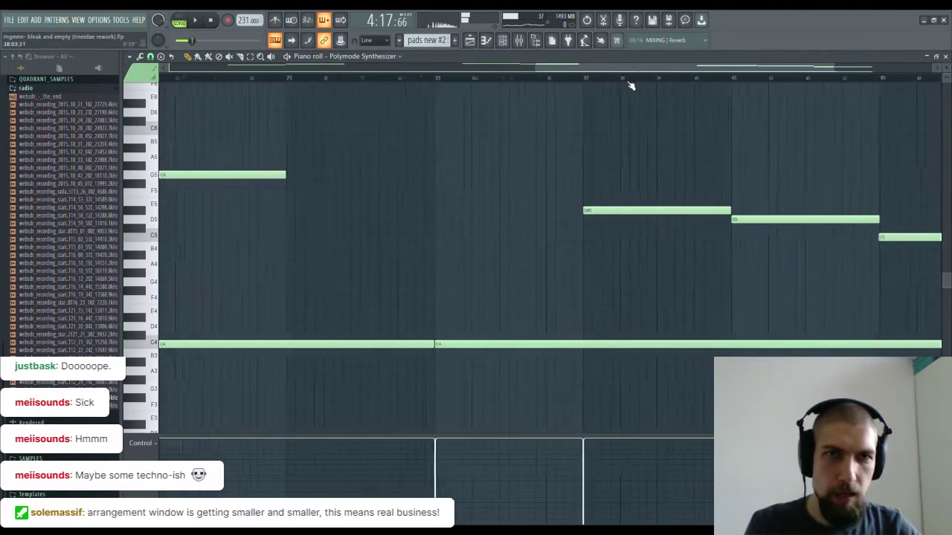
{"action": "left_click_drag", "start_coordinate": [791, 174], "coordinate": [369, 182]}
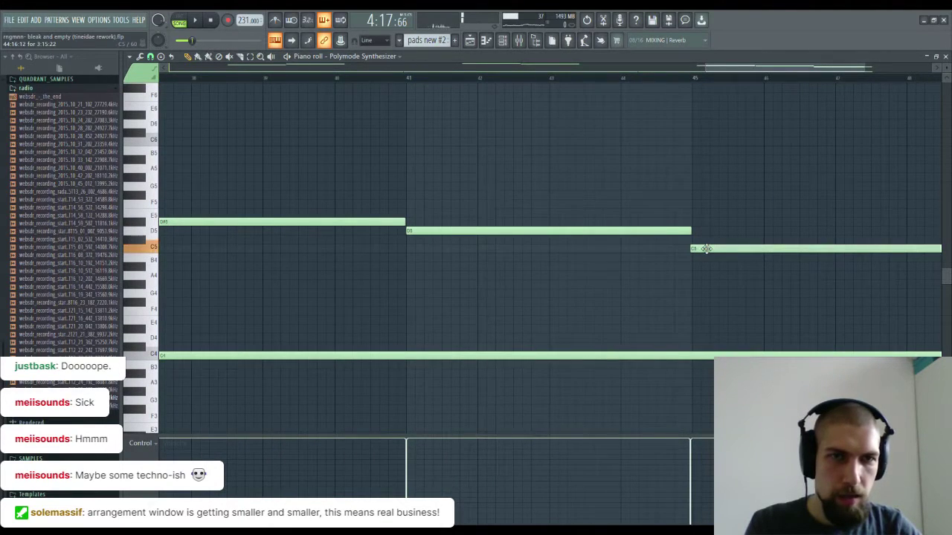
{"action": "left_click", "coordinate": [945, 57]}
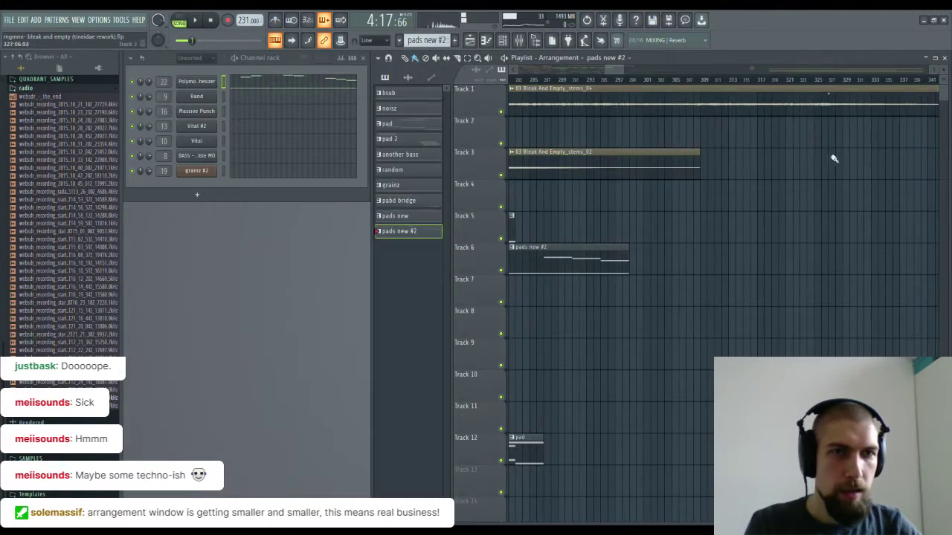
Step: Place another 03 Bleak And Empty_stems_04 channel volume automation clip on Track 2, starting around bar 289, to fade out the ending
{"action": "scroll", "coordinate": [692, 81], "scroll_direction": "down", "scroll_amount": 6}
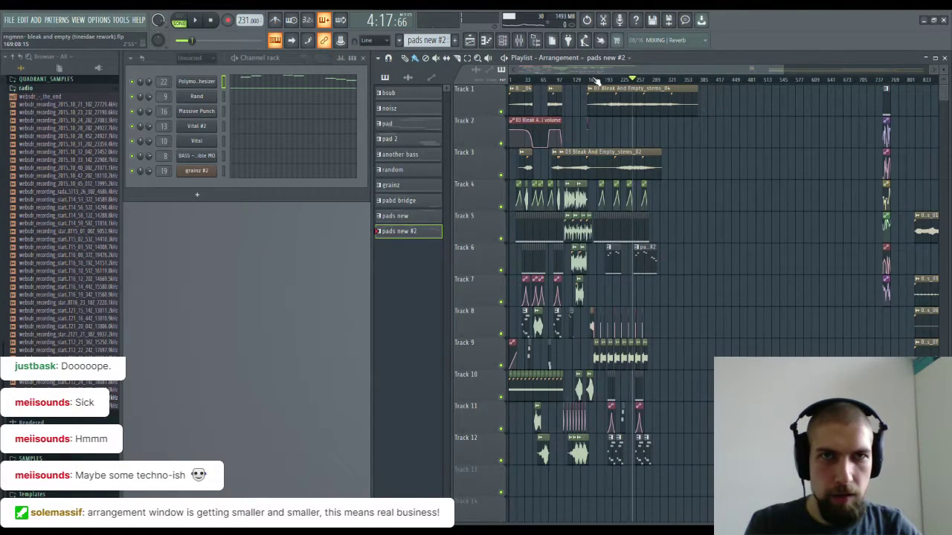
{"action": "scroll", "coordinate": [597, 81], "scroll_direction": "up", "scroll_amount": 6}
{"action": "scroll", "coordinate": [597, 82], "scroll_direction": "down", "scroll_amount": 5}
{"action": "left_click", "coordinate": [552, 128]}
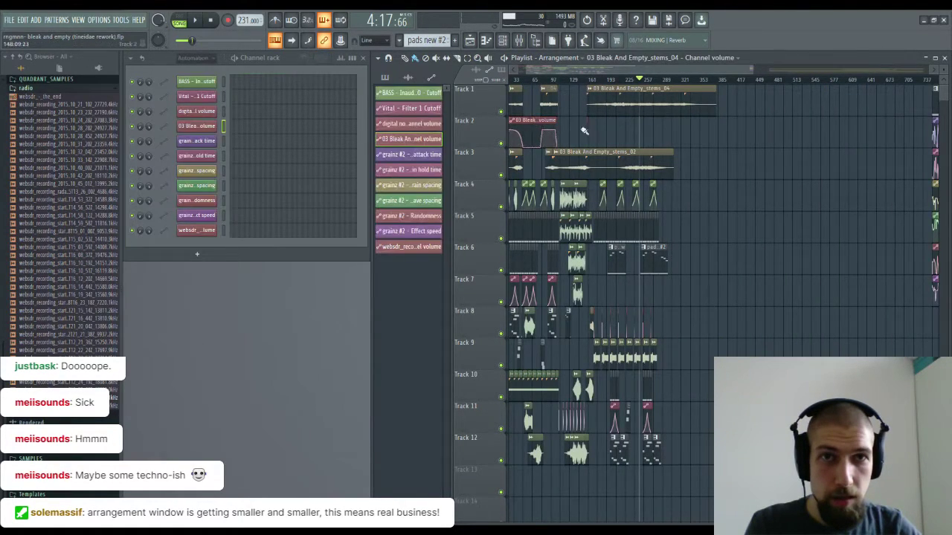
{"action": "left_click", "coordinate": [629, 135]}
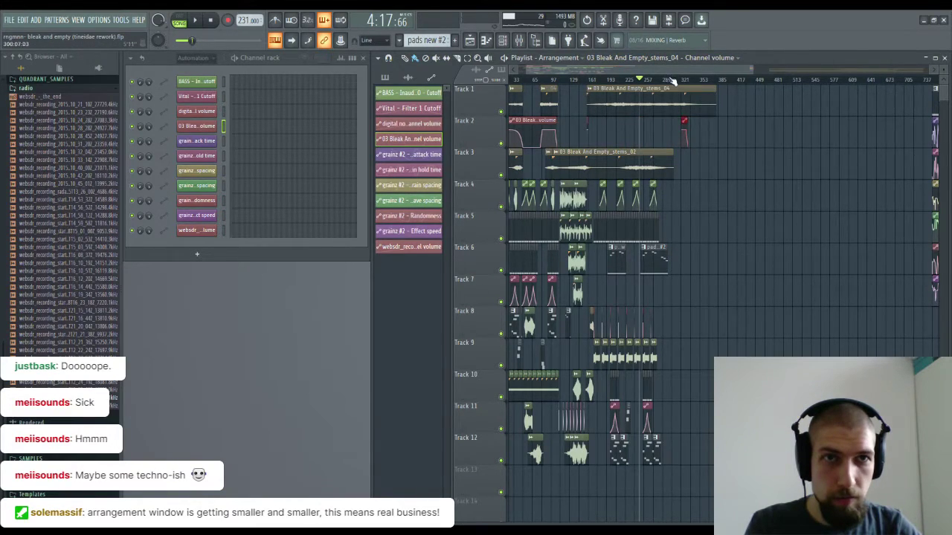
{"action": "scroll", "coordinate": [672, 80], "scroll_direction": "up", "scroll_amount": 8}
{"action": "left_click_drag", "start_coordinate": [790, 121], "coordinate": [648, 124]}
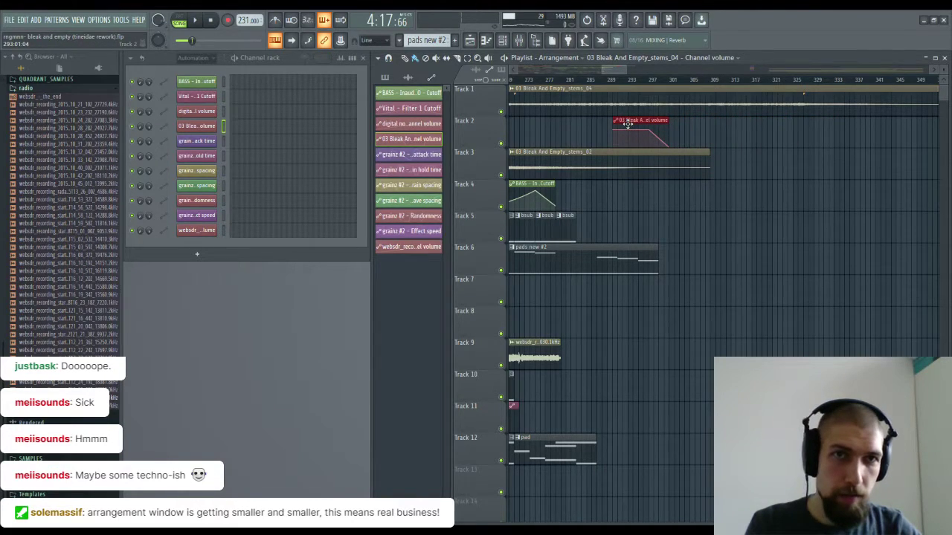
Step: Play the song's ending through the volume fade on Track 2, following it closely, and stop the playback
{"action": "left_click", "coordinate": [579, 83]}
{"action": "key", "text": "space"}
{"action": "scroll", "coordinate": [595, 80], "scroll_direction": "down", "scroll_amount": 4}
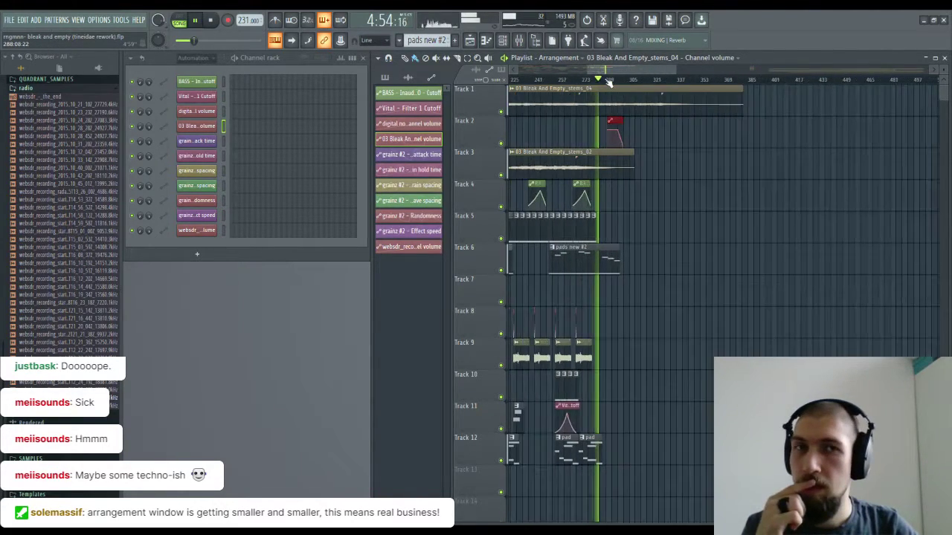
{"action": "scroll", "coordinate": [610, 82], "scroll_direction": "up", "scroll_amount": 1}
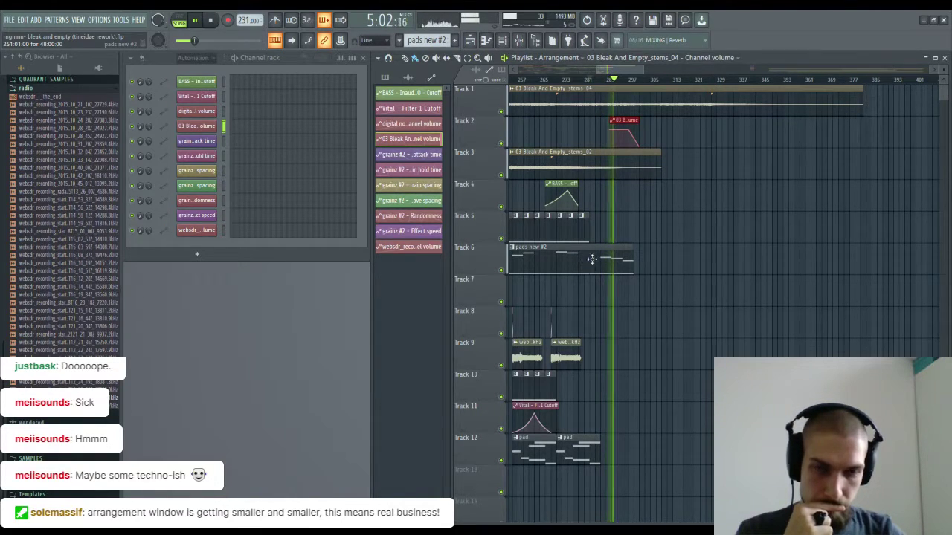
{"action": "left_click_drag", "start_coordinate": [647, 194], "coordinate": [609, 212]}
{"action": "left_click", "coordinate": [553, 43]}
{"action": "scroll", "coordinate": [590, 80], "scroll_direction": "up", "scroll_amount": 5}
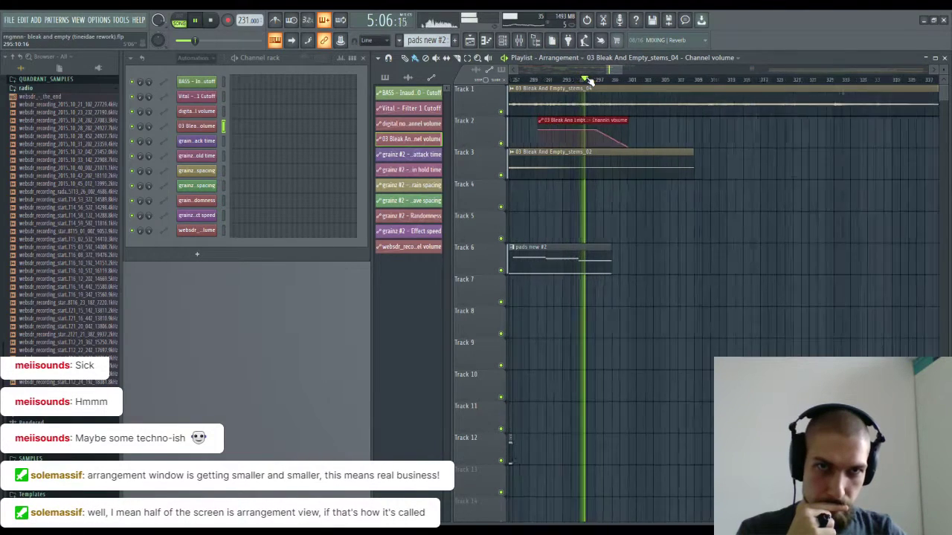
{"action": "scroll", "coordinate": [590, 79], "scroll_direction": "up", "scroll_amount": 1}
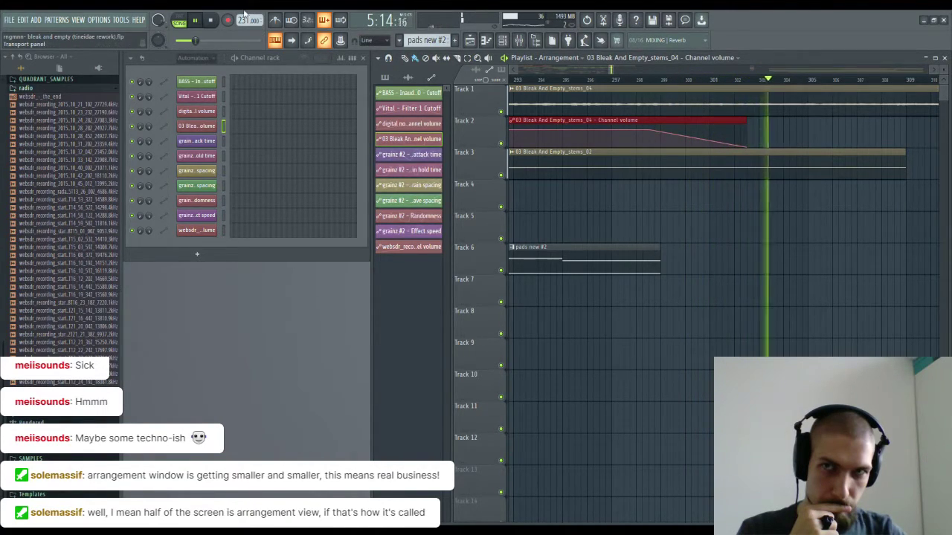
{"action": "left_click", "coordinate": [219, 21]}
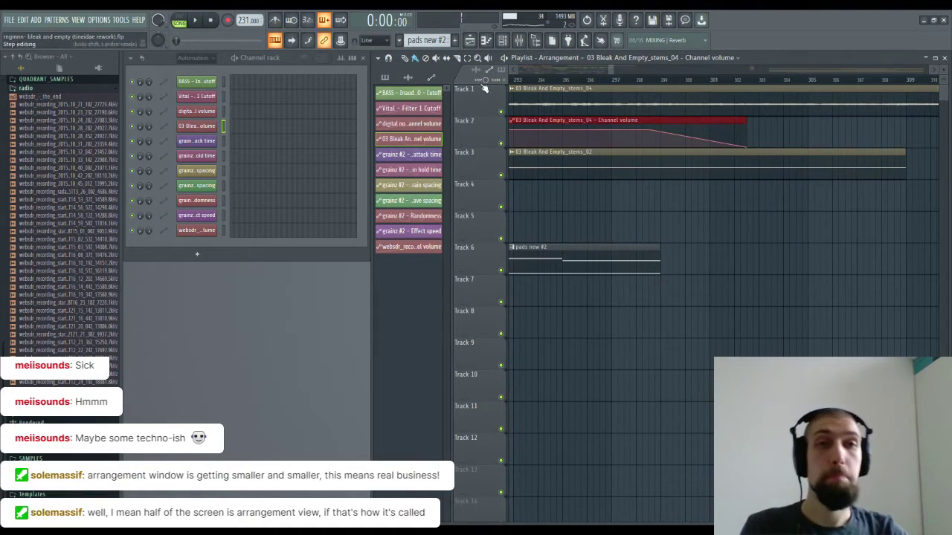
Step: Cut the 03 Bleak And Empty_stems_04 clip on Track 1 where the fade ends, in bar 302, and delete the remainder
{"action": "scroll", "coordinate": [751, 237], "scroll_direction": "right", "scroll_amount": 3}
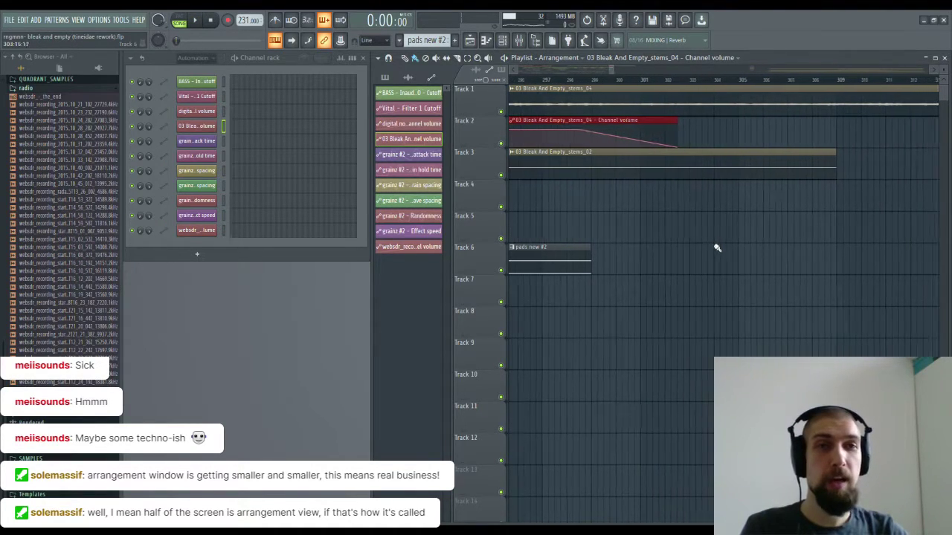
{"action": "left_click", "coordinate": [683, 87]}
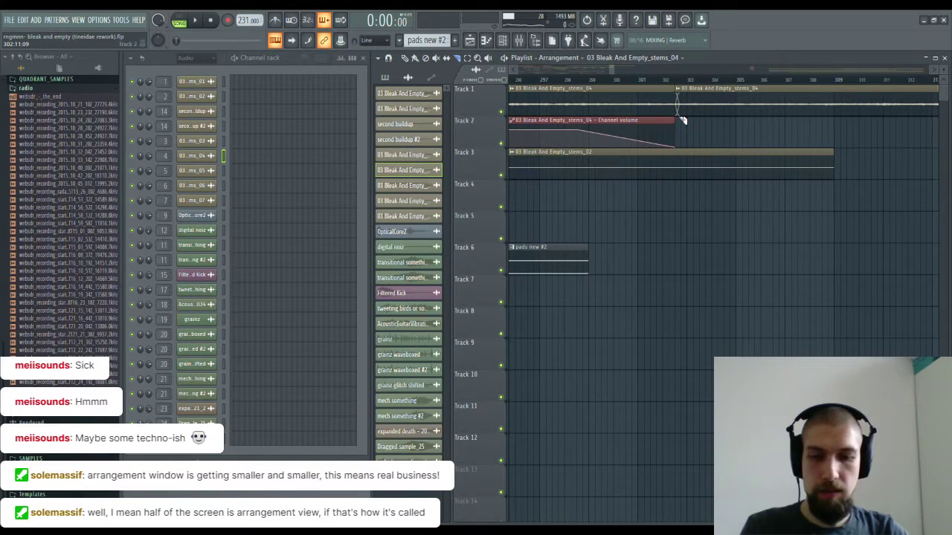
{"action": "right_click", "coordinate": [712, 110]}
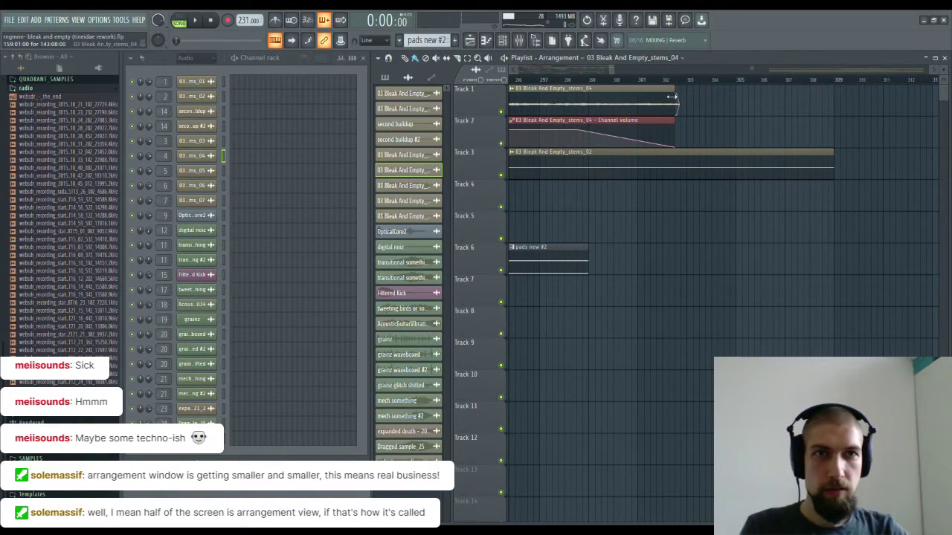
{"action": "scroll", "coordinate": [670, 87], "scroll_direction": "down", "scroll_amount": 7}
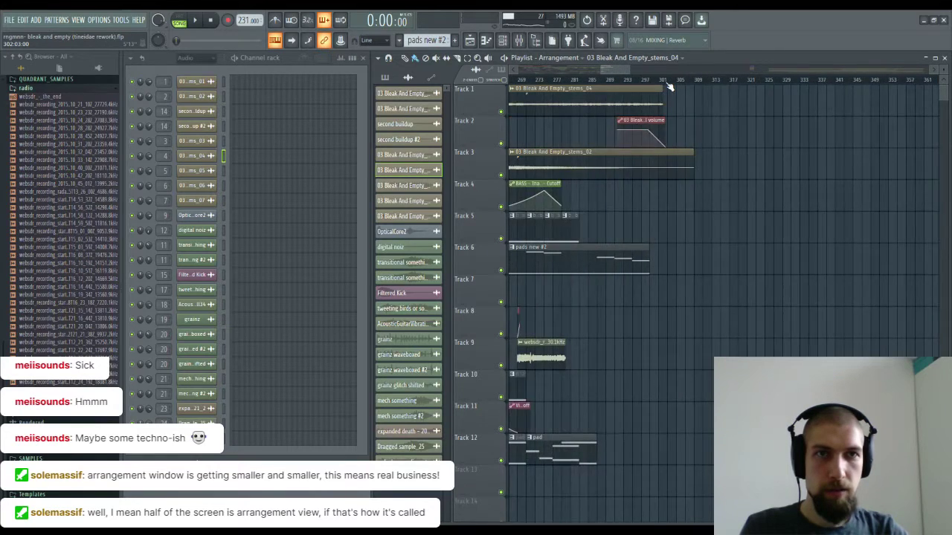
{"action": "scroll", "coordinate": [670, 87], "scroll_direction": "up", "scroll_amount": 9}
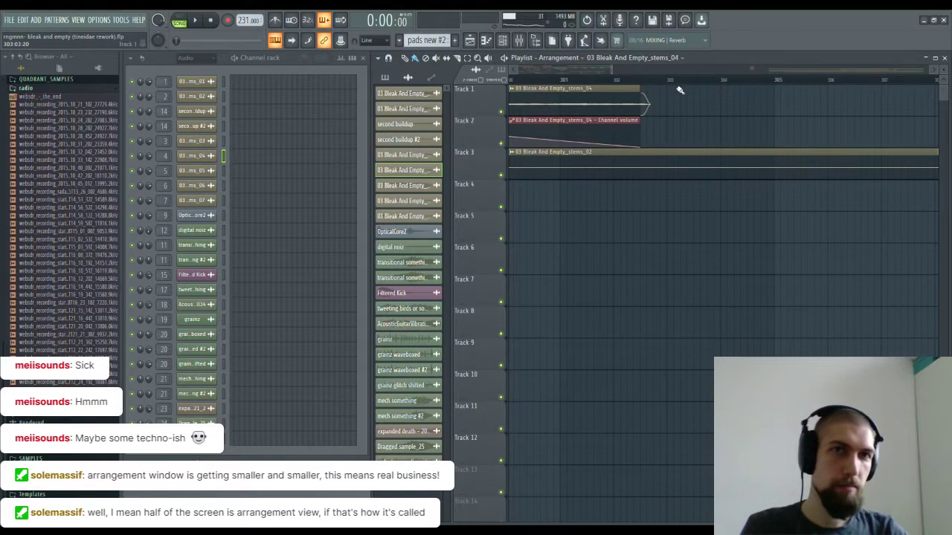
{"action": "scroll", "coordinate": [677, 87], "scroll_direction": "down", "scroll_amount": 6}
{"action": "scroll", "coordinate": [678, 83], "scroll_direction": "down", "scroll_amount": 3}
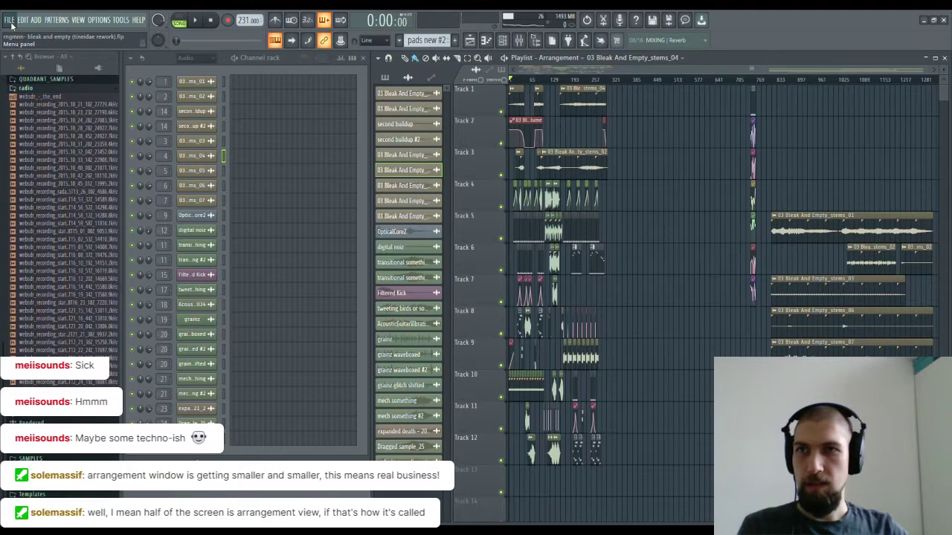
Step: Play the song from the beginning and maximize the playlist to show the arrangement from bar 1
{"action": "left_click", "coordinate": [194, 24]}
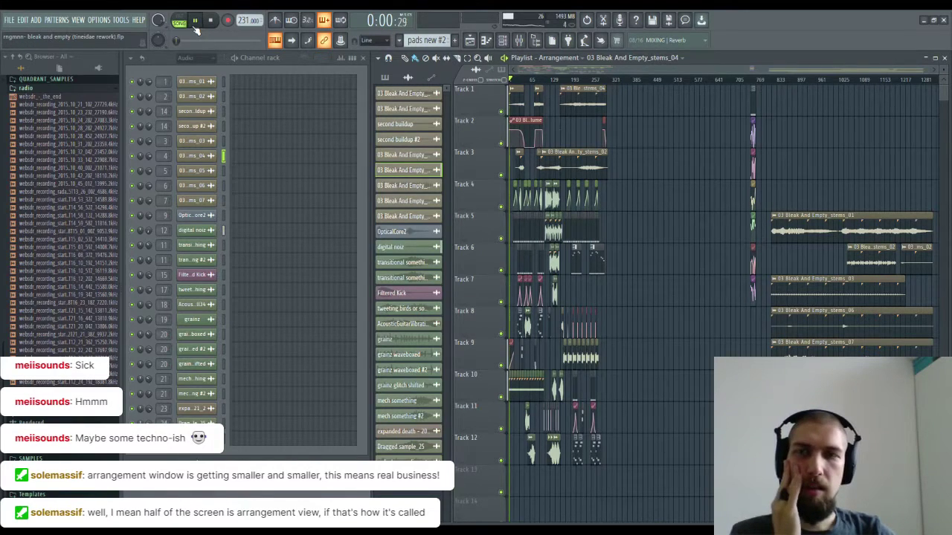
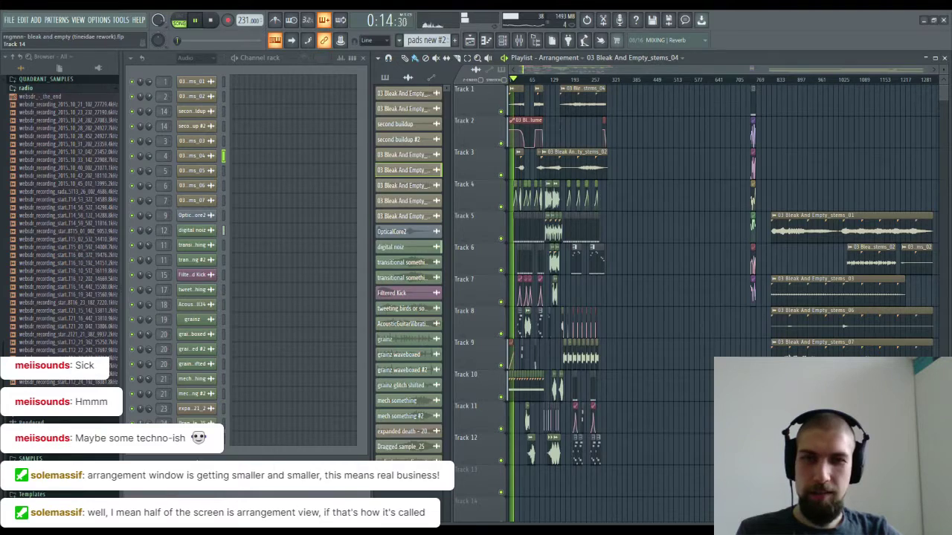
{"action": "double_click", "coordinate": [756, 56]}
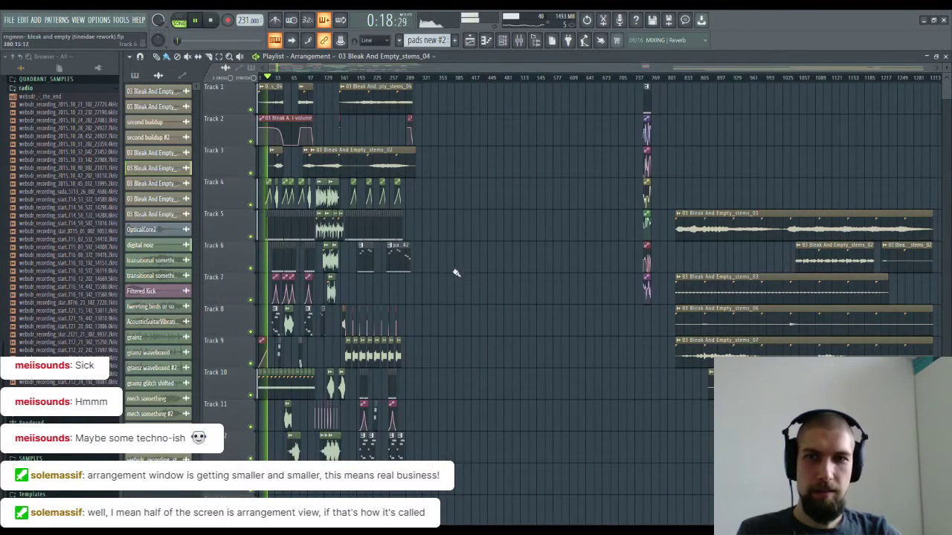
{"action": "scroll", "coordinate": [306, 84], "scroll_direction": "up", "scroll_amount": 4}
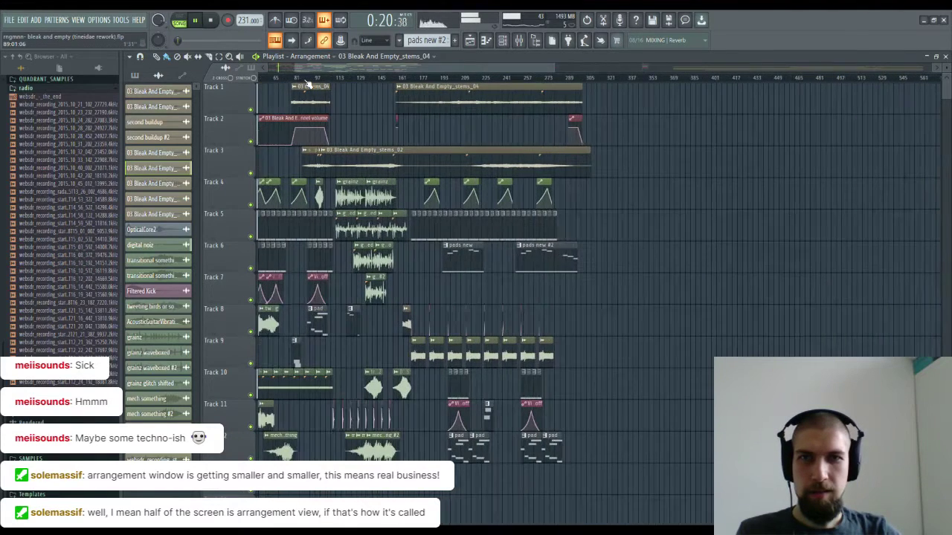
{"action": "left_click_drag", "start_coordinate": [453, 296], "coordinate": [699, 298]}
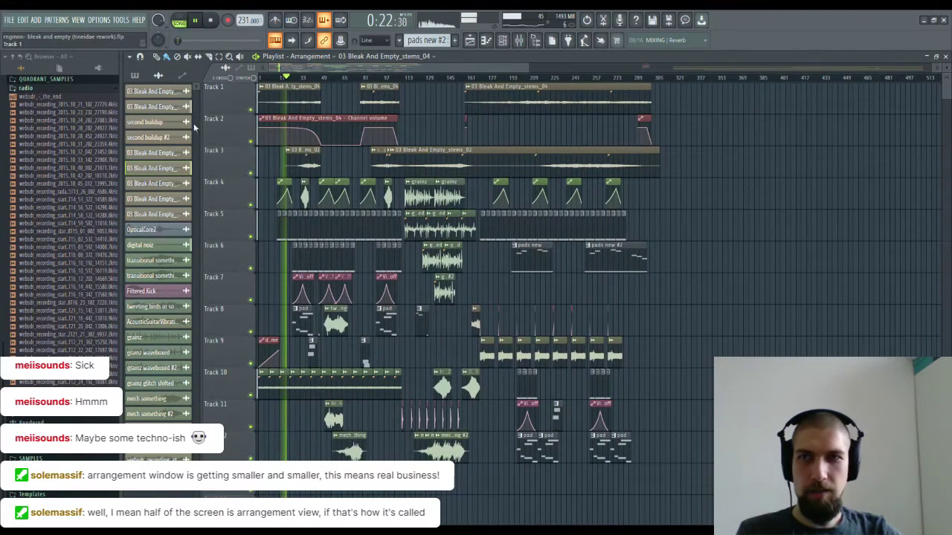
Step: Bring back the channel rack during playback and check the mech something channel's settings
{"action": "key", "text": "F6"}
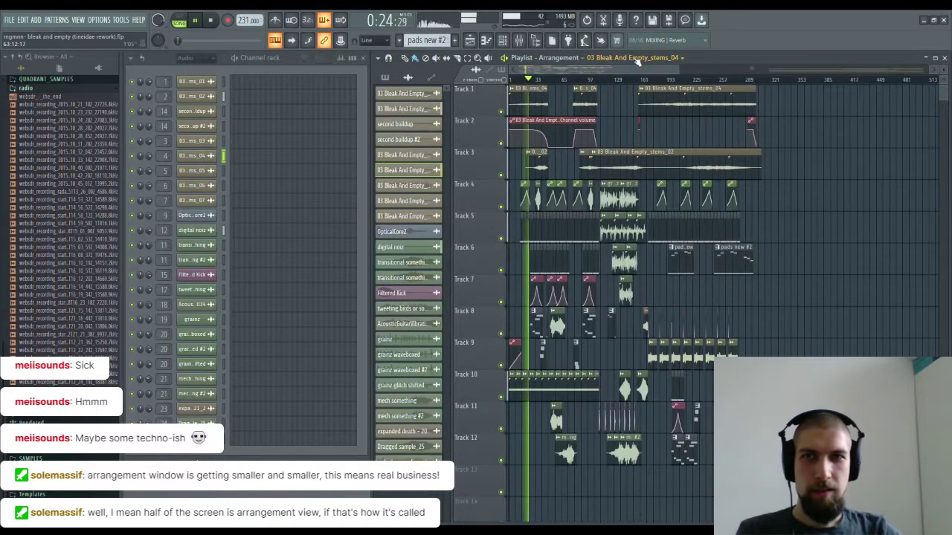
{"action": "left_click", "coordinate": [195, 380]}
{"action": "left_click", "coordinate": [195, 380]}
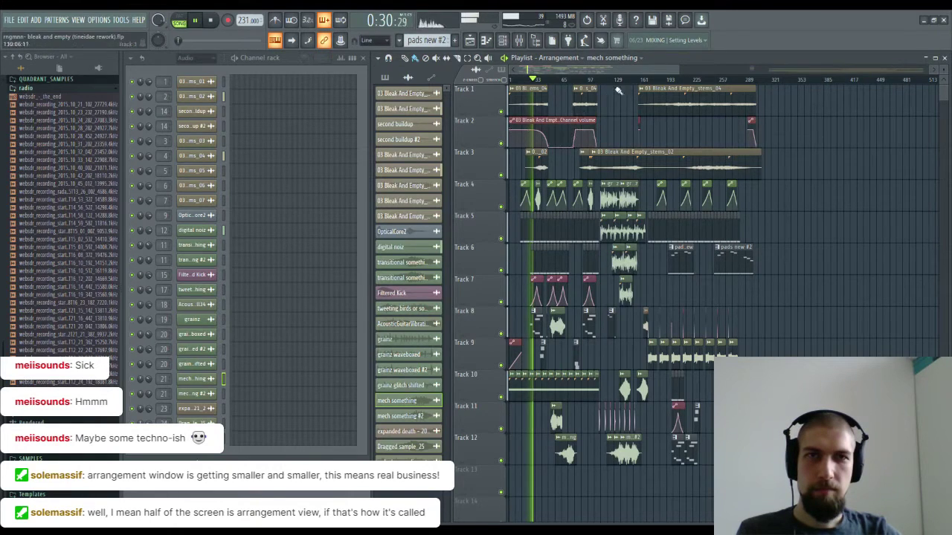
Step: Maximize the playlist again and look over the whole arrangement while the first section plays
{"action": "double_click", "coordinate": [704, 59]}
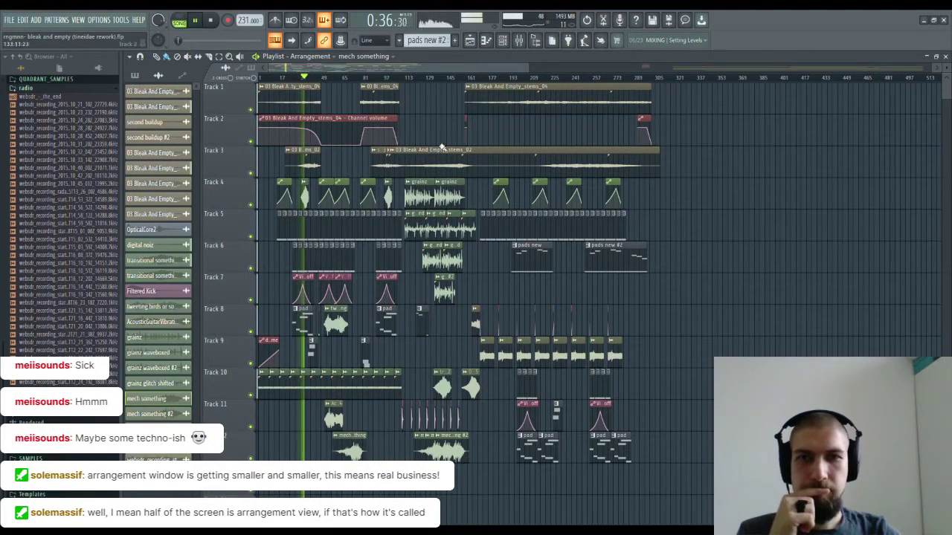
{"action": "scroll", "coordinate": [429, 80], "scroll_direction": "up", "scroll_amount": 1}
{"action": "scroll", "coordinate": [470, 113], "scroll_direction": "up", "scroll_amount": 1}
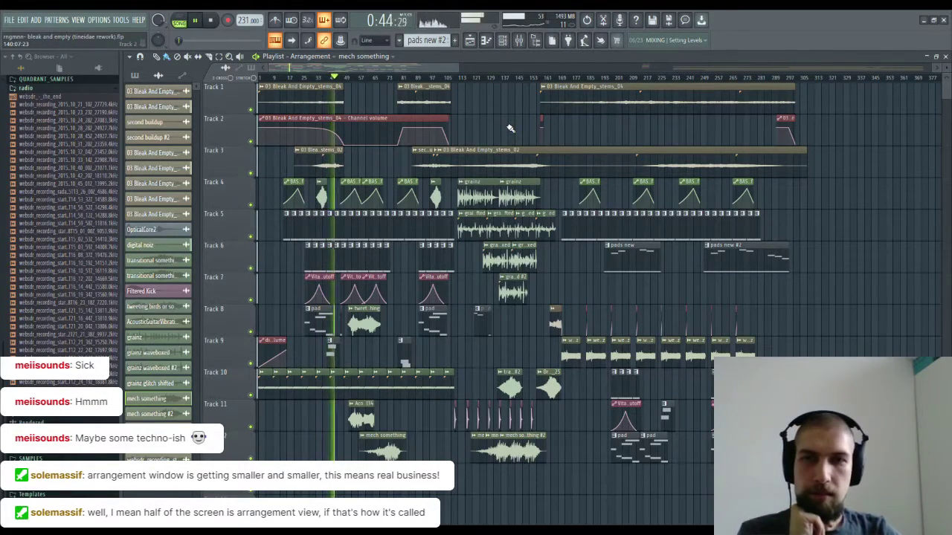
{"action": "scroll", "coordinate": [814, 81], "scroll_direction": "down", "scroll_amount": 5}
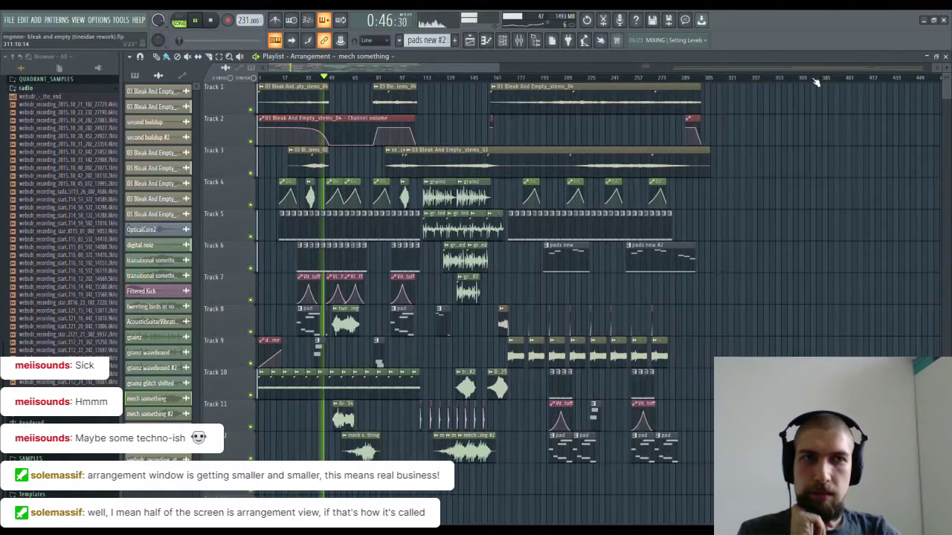
{"action": "scroll", "coordinate": [813, 81], "scroll_direction": "down", "scroll_amount": 3}
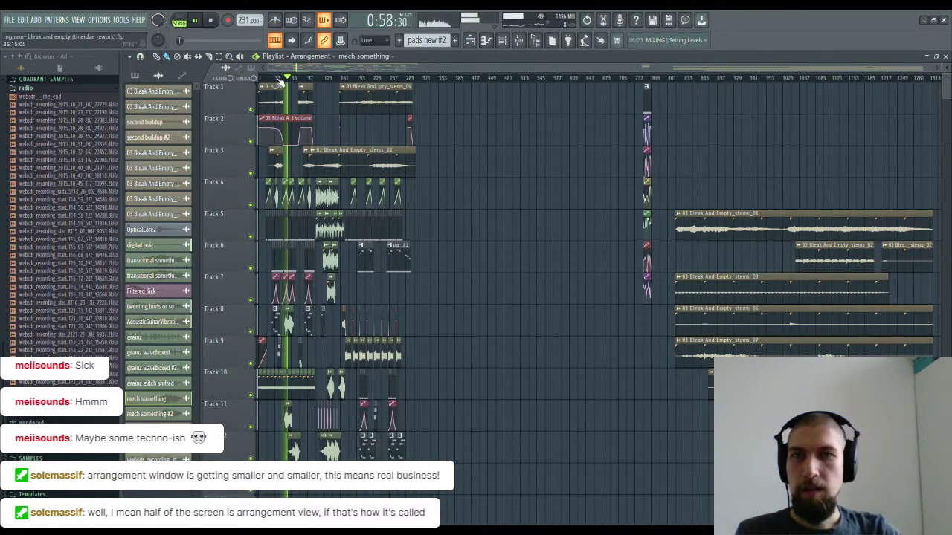
{"action": "scroll", "coordinate": [279, 78], "scroll_direction": "up", "scroll_amount": 5}
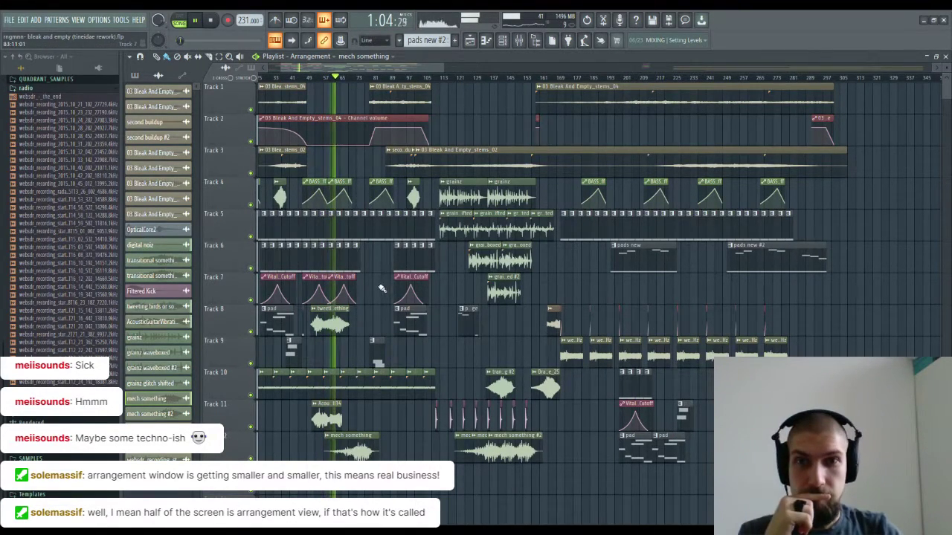
{"action": "scroll", "coordinate": [443, 293], "scroll_direction": "up", "scroll_amount": 3}
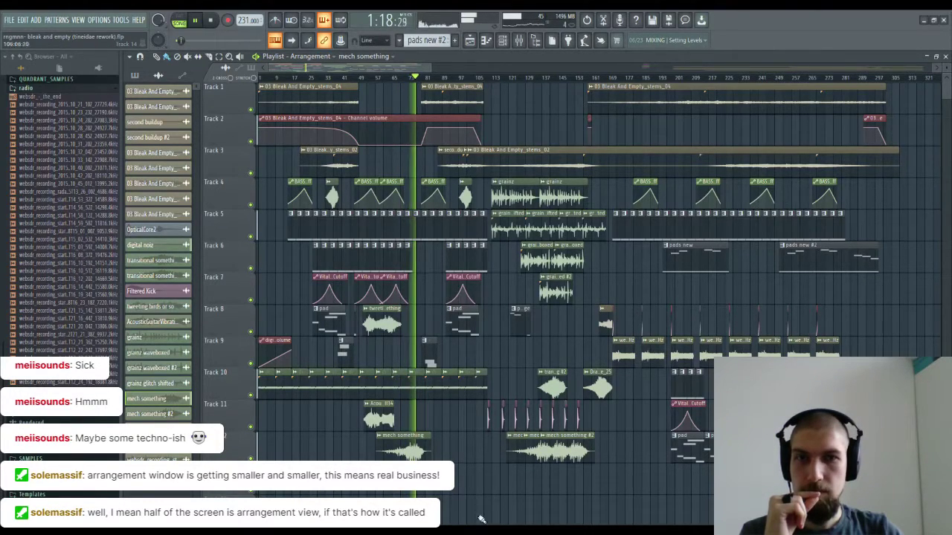
Step: Examine the clips around the playhead up close as playback runs from about bar 69 into the grainz section
{"action": "scroll", "coordinate": [409, 84], "scroll_direction": "up", "scroll_amount": 5}
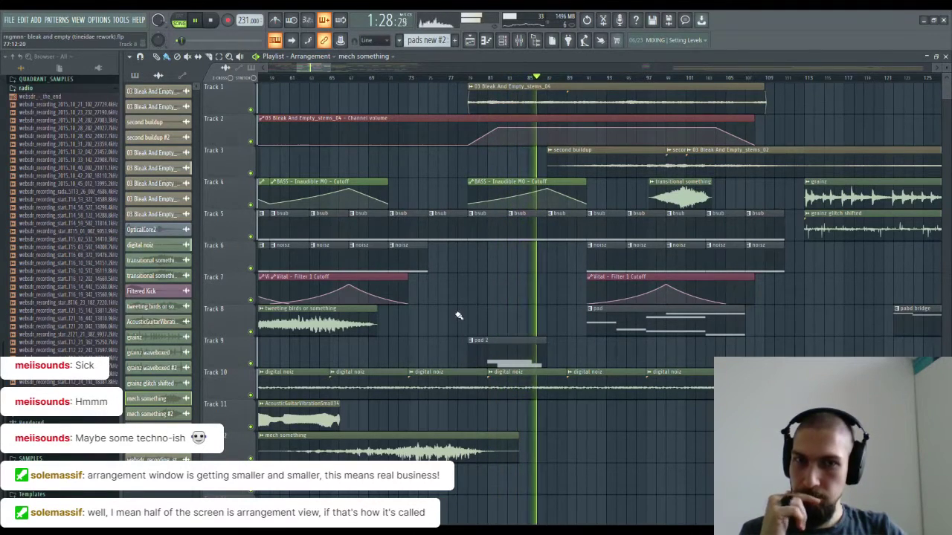
{"action": "scroll", "coordinate": [455, 314], "scroll_direction": "left", "scroll_amount": 5}
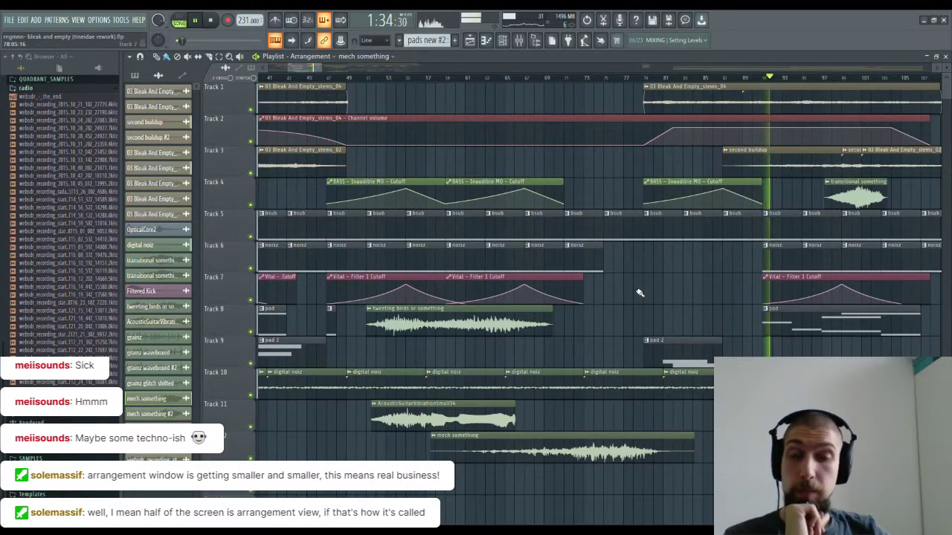
{"action": "scroll", "coordinate": [693, 290], "scroll_direction": "right", "scroll_amount": 5}
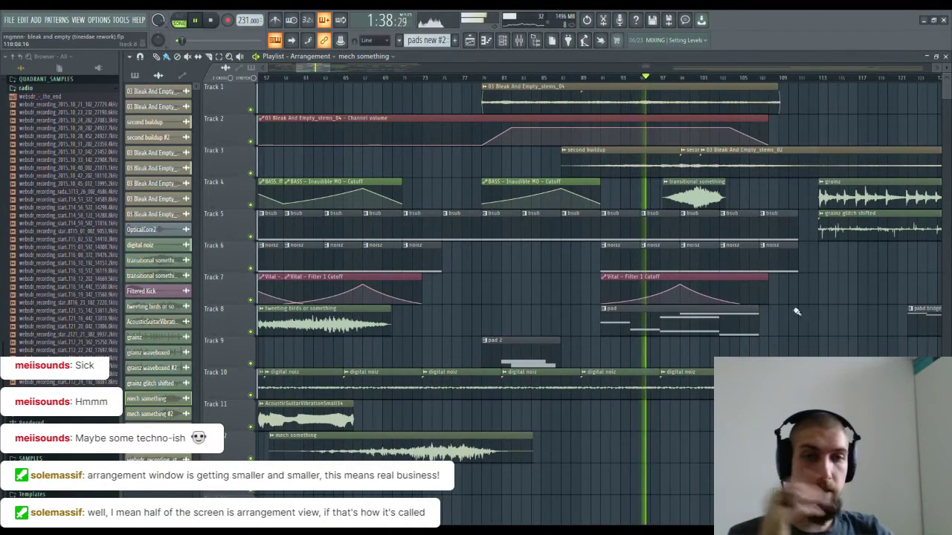
{"action": "left_click_drag", "start_coordinate": [867, 278], "coordinate": [560, 304]}
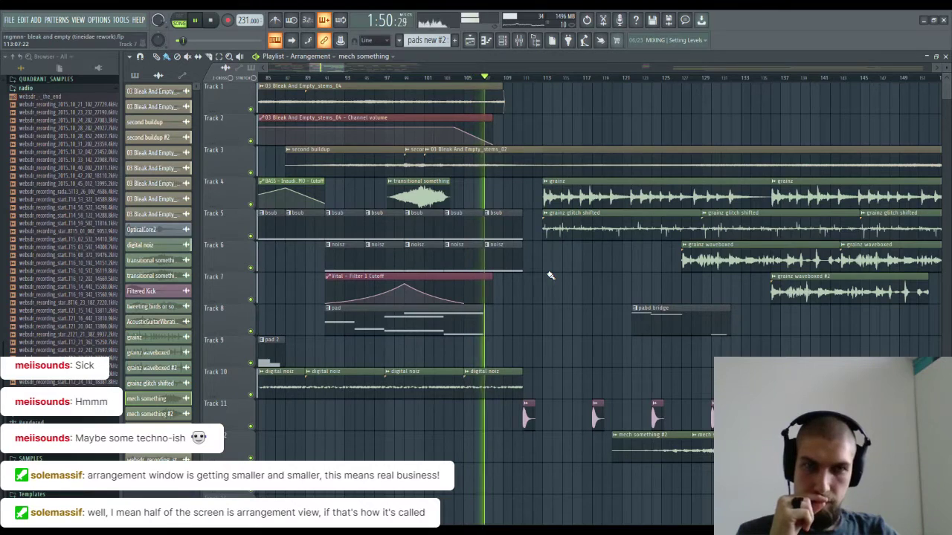
{"action": "scroll", "coordinate": [501, 287], "scroll_direction": "right", "scroll_amount": 3}
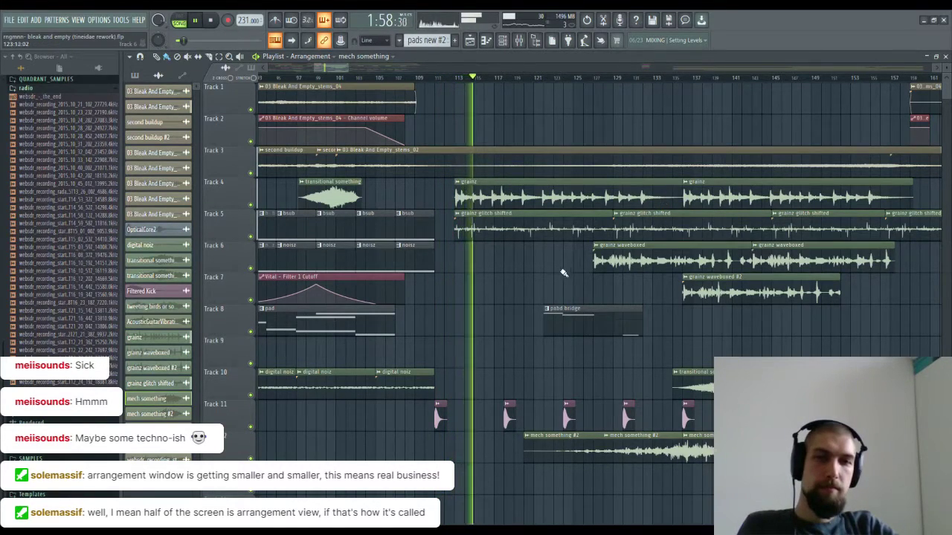
{"action": "scroll", "coordinate": [484, 291], "scroll_direction": "right", "scroll_amount": 3}
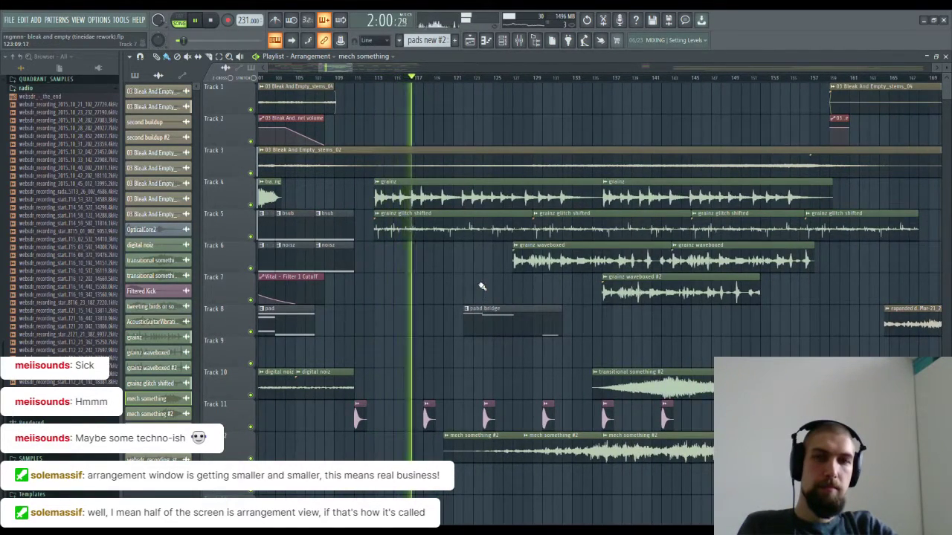
{"action": "left_click_drag", "start_coordinate": [460, 282], "coordinate": [424, 287]}
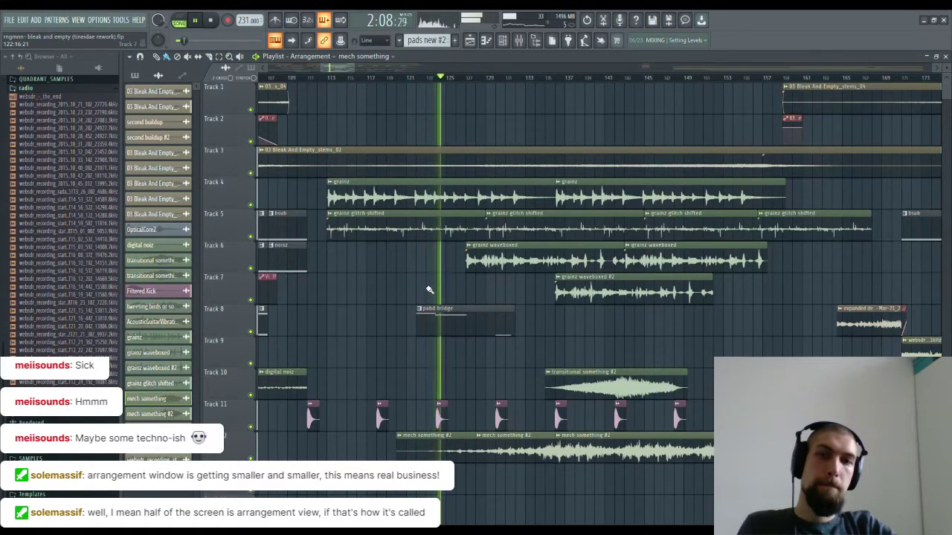
Step: Lower the velocity of the opening notes in the pabd bridge pattern to about 78% and return to the playlist
{"action": "double_click", "coordinate": [464, 316]}
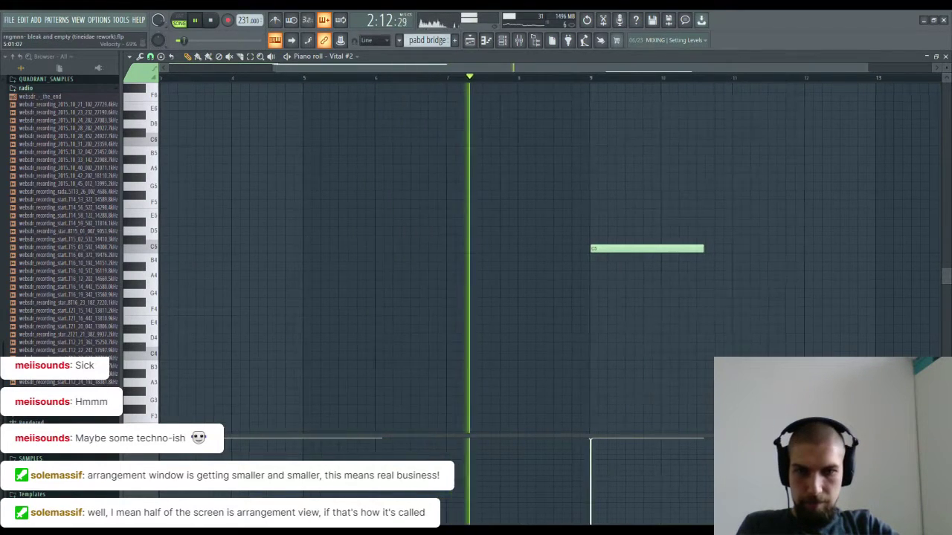
{"action": "left_click_drag", "start_coordinate": [403, 468], "coordinate": [548, 465]}
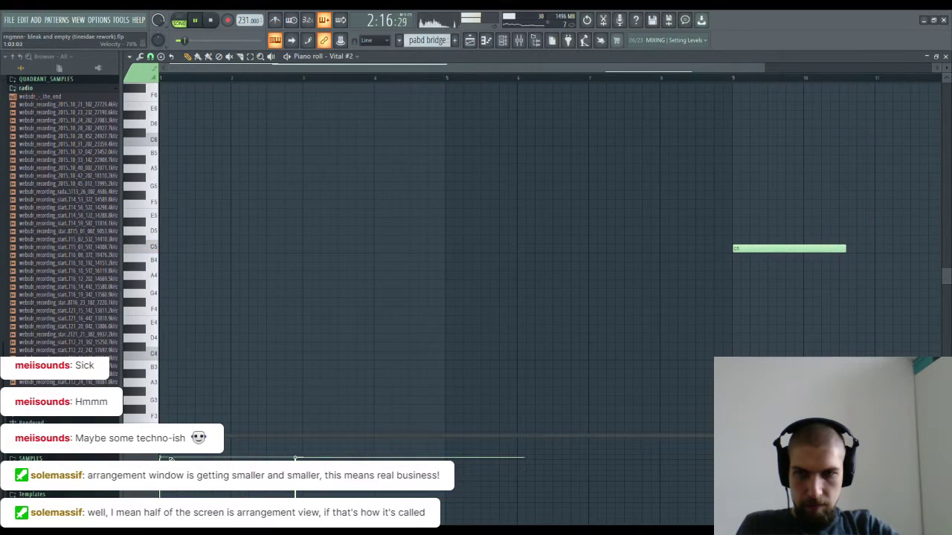
{"action": "left_click", "coordinate": [946, 55]}
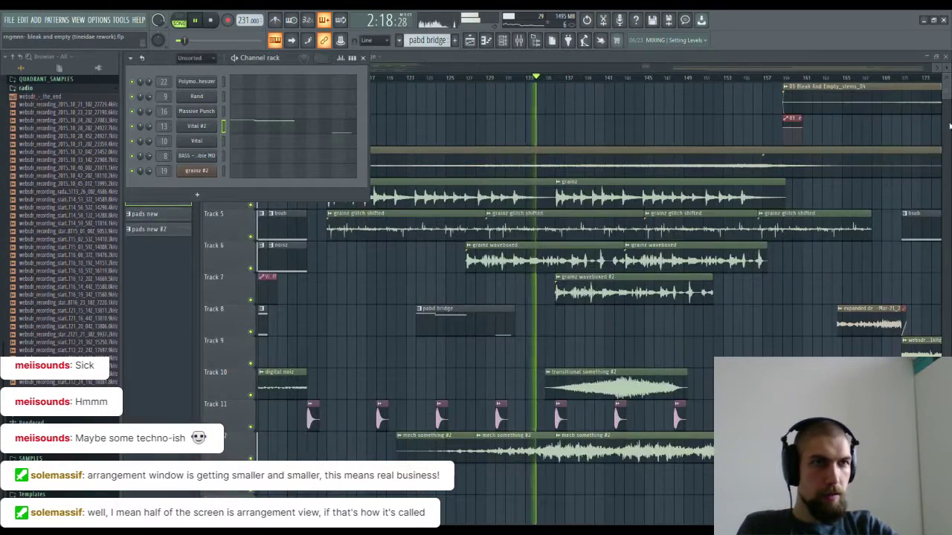
{"action": "left_click", "coordinate": [494, 58]}
{"action": "left_click_drag", "start_coordinate": [713, 325], "coordinate": [632, 339]}
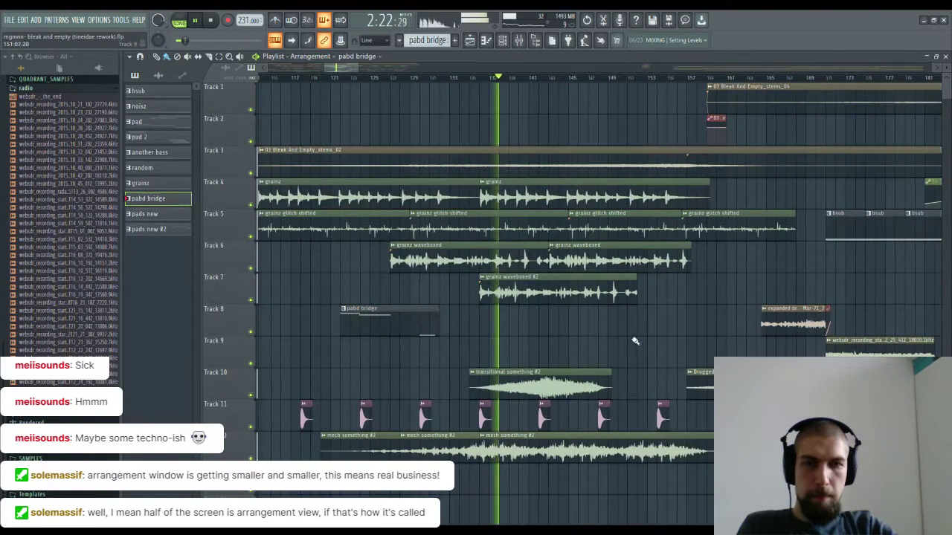
Step: Add a cut at about 213 Hz in Fruity Parametric EQ 2 on the grainz waveboxed #2 clip's mixer track
{"action": "left_click", "coordinate": [510, 41]}
{"action": "left_click", "coordinate": [518, 41]}
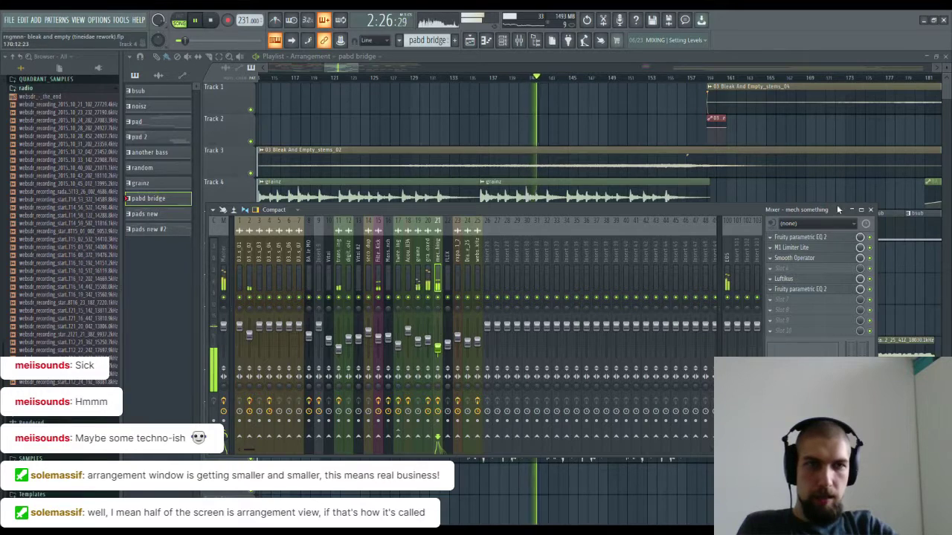
{"action": "left_click", "coordinate": [871, 210]}
{"action": "double_click", "coordinate": [562, 289]}
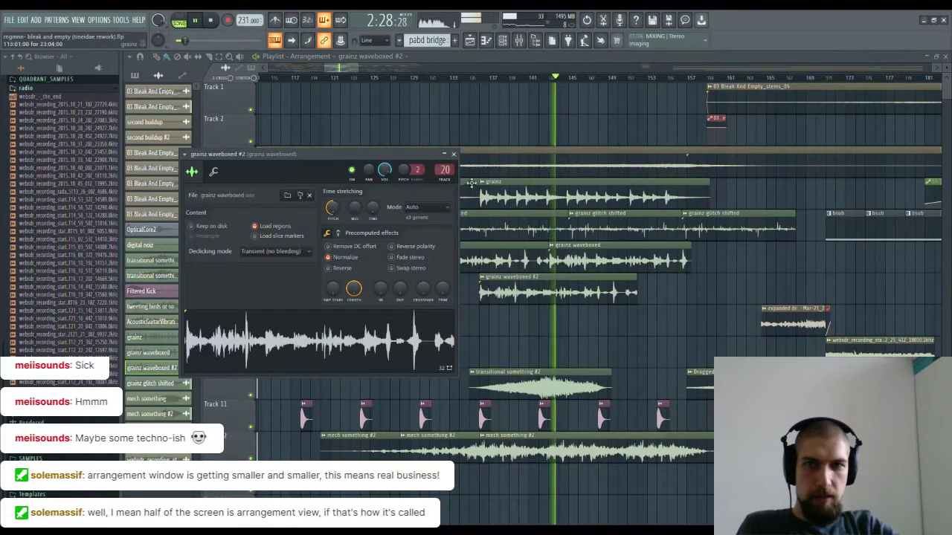
{"action": "left_click", "coordinate": [453, 155]}
{"action": "key", "text": "F9"}
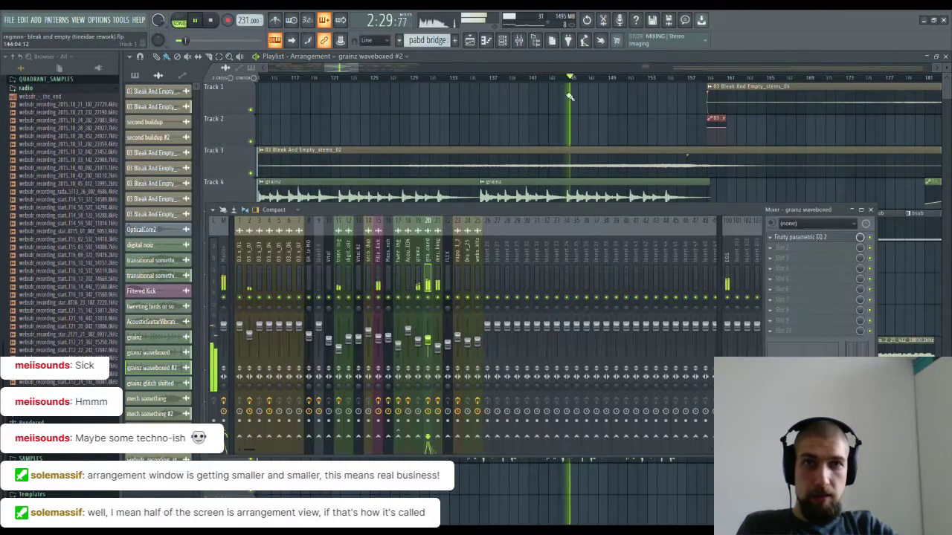
{"action": "left_click", "coordinate": [801, 238]}
{"action": "left_click_drag", "start_coordinate": [260, 212], "coordinate": [244, 247]}
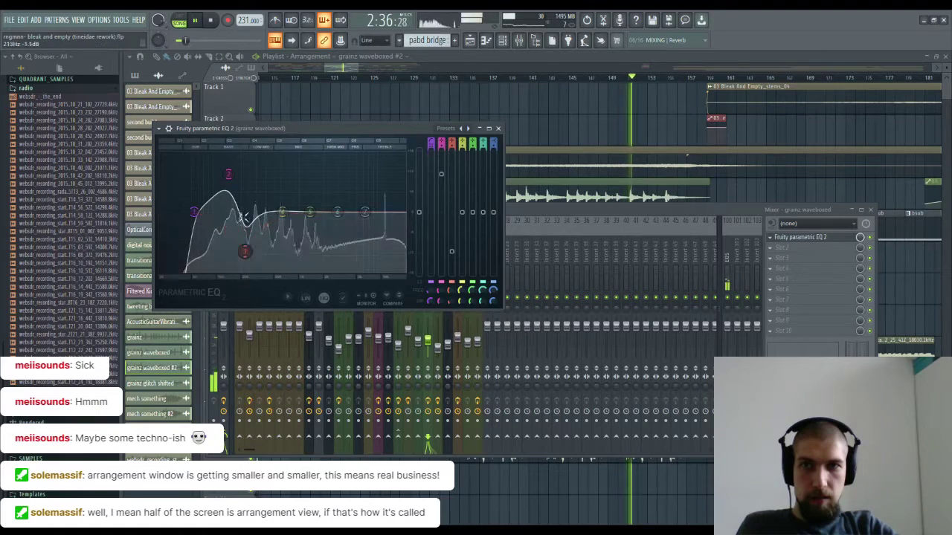
Step: Set the EQ's low peaking band 2 to 12.8 dB at 107 Hz and return to the playlist
{"action": "left_click_drag", "start_coordinate": [229, 174], "coordinate": [213, 174]}
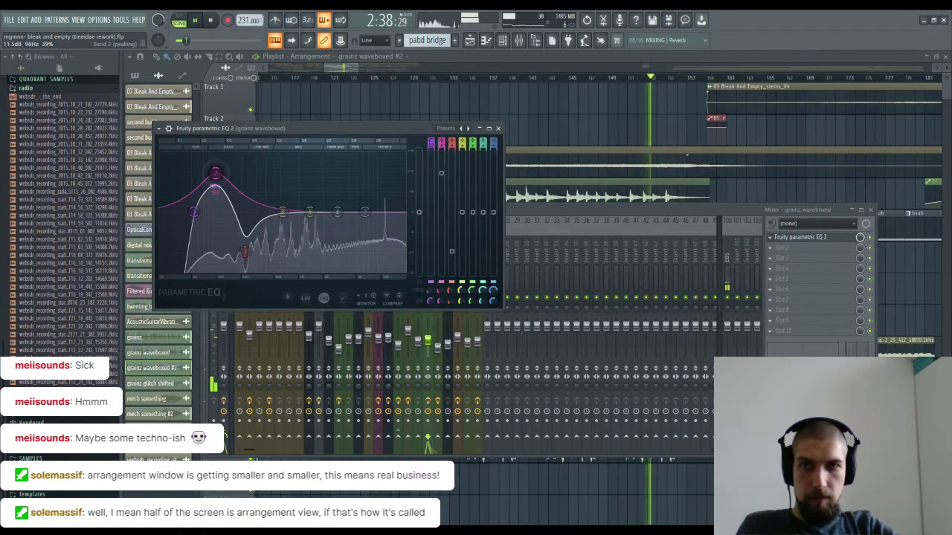
{"action": "left_click_drag", "start_coordinate": [215, 173], "coordinate": [218, 168]}
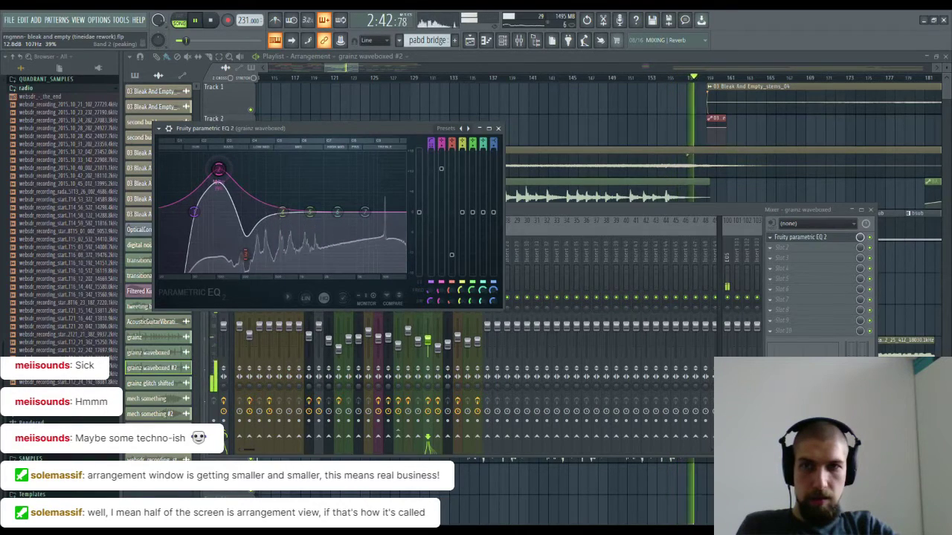
{"action": "left_click", "coordinate": [498, 129]}
{"action": "left_click", "coordinate": [871, 210]}
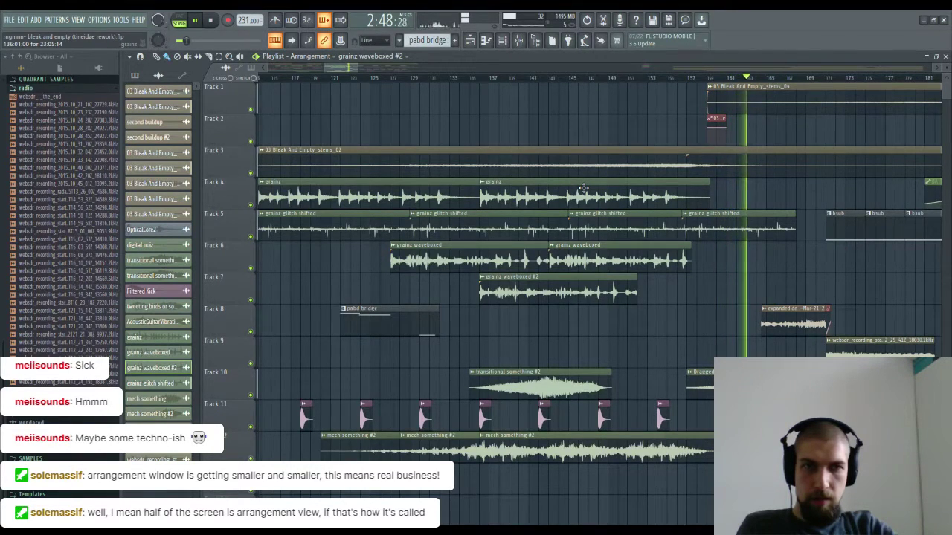
Step: Follow playback from the end of the grainz section to about bar 225, examining the bsub, websdr, pads new and pad clips
{"action": "left_click_drag", "start_coordinate": [804, 262], "coordinate": [604, 291]}
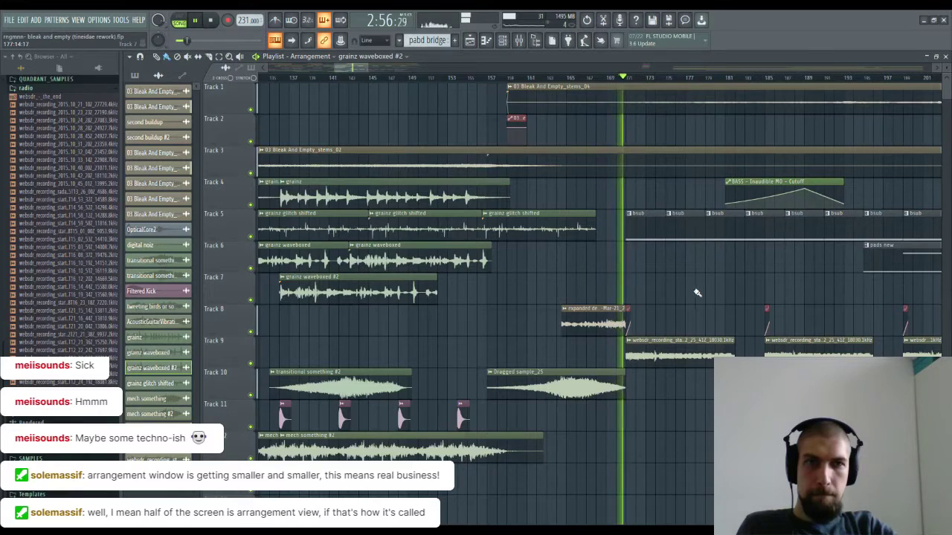
{"action": "left_click_drag", "start_coordinate": [739, 285], "coordinate": [705, 292]}
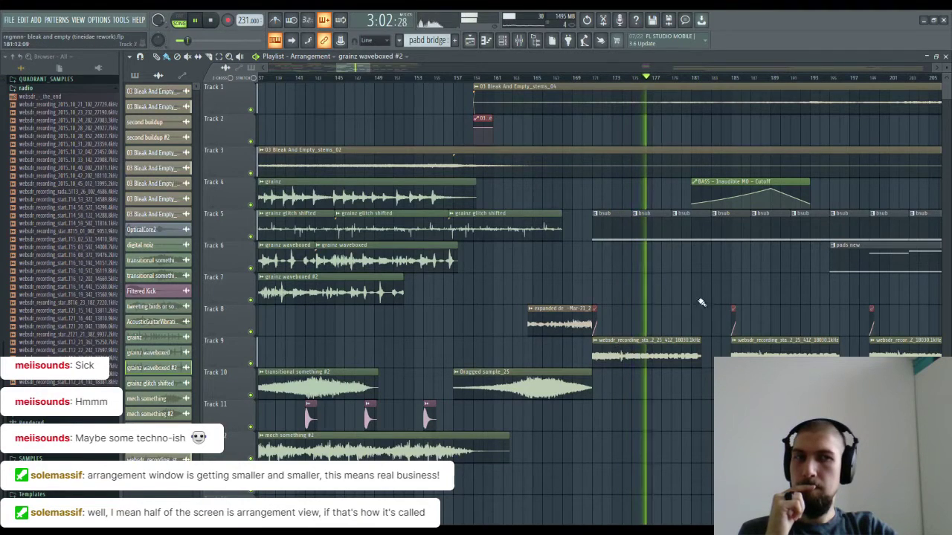
{"action": "left_click_drag", "start_coordinate": [719, 282], "coordinate": [658, 294]}
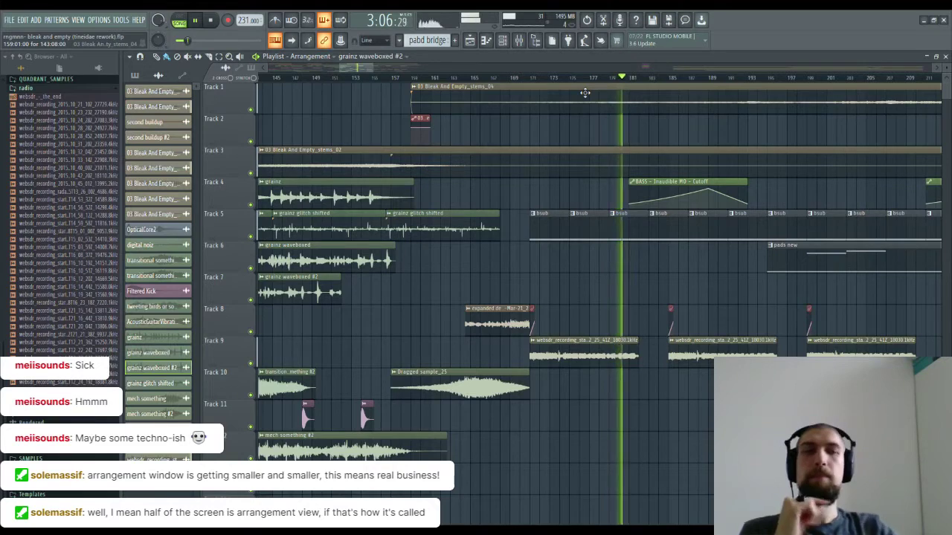
{"action": "left_click_drag", "start_coordinate": [691, 283], "coordinate": [595, 293]}
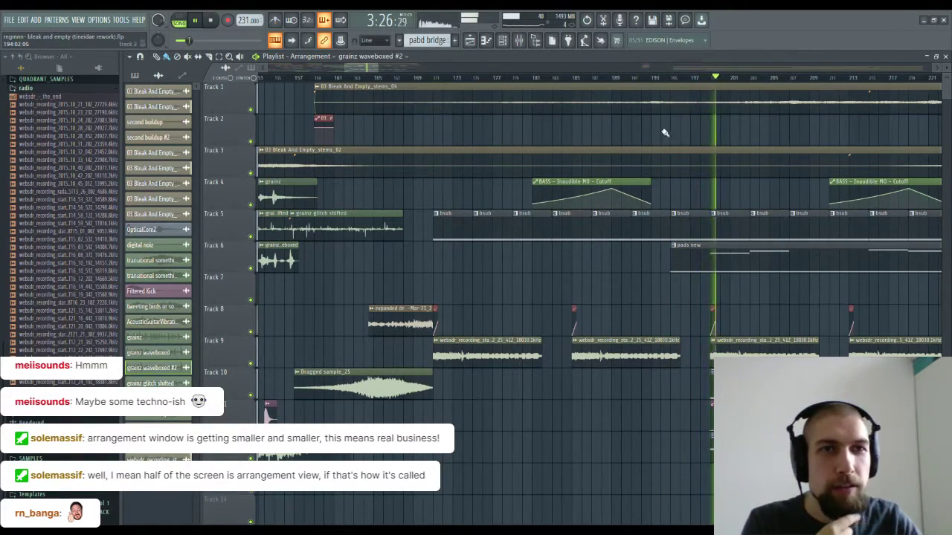
{"action": "left_click_drag", "start_coordinate": [672, 134], "coordinate": [563, 132]}
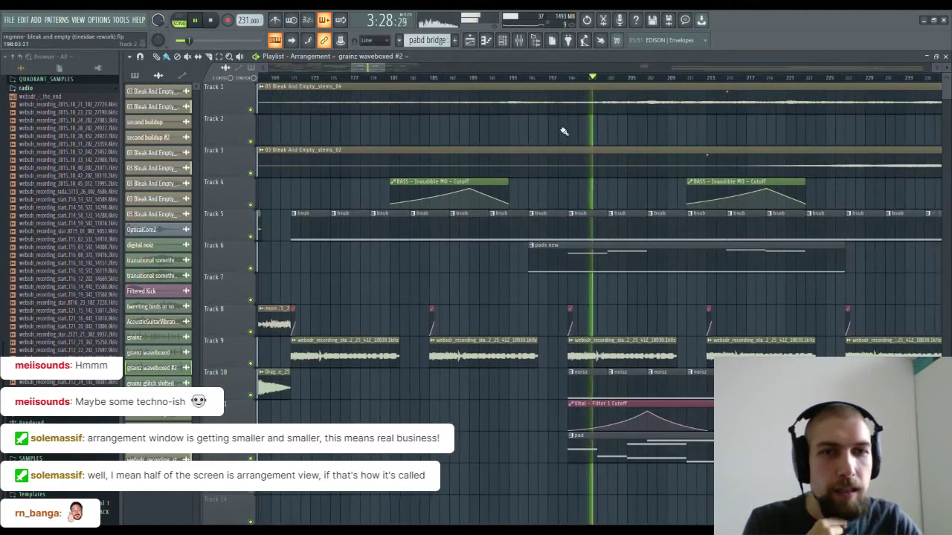
{"action": "left_click_drag", "start_coordinate": [648, 287], "coordinate": [597, 287]}
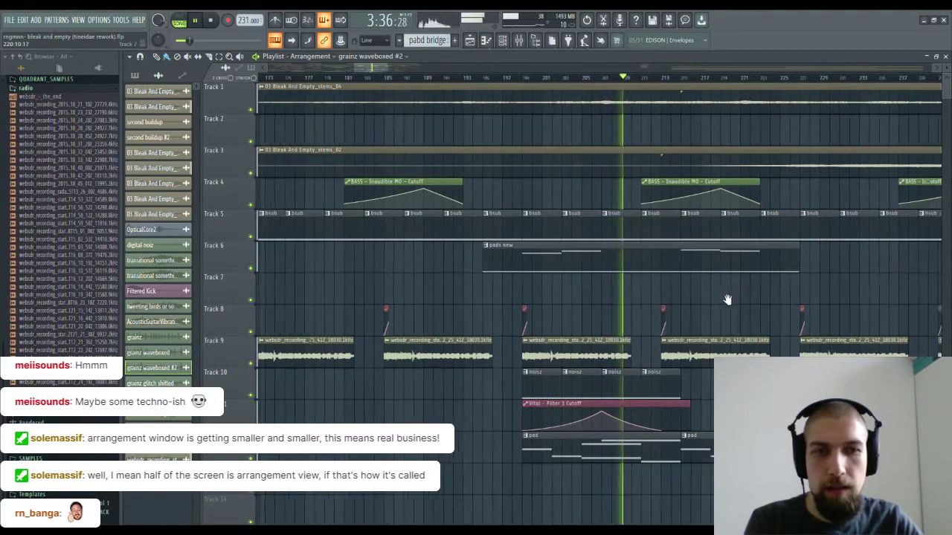
{"action": "scroll", "coordinate": [718, 304], "scroll_direction": "right", "scroll_amount": 1}
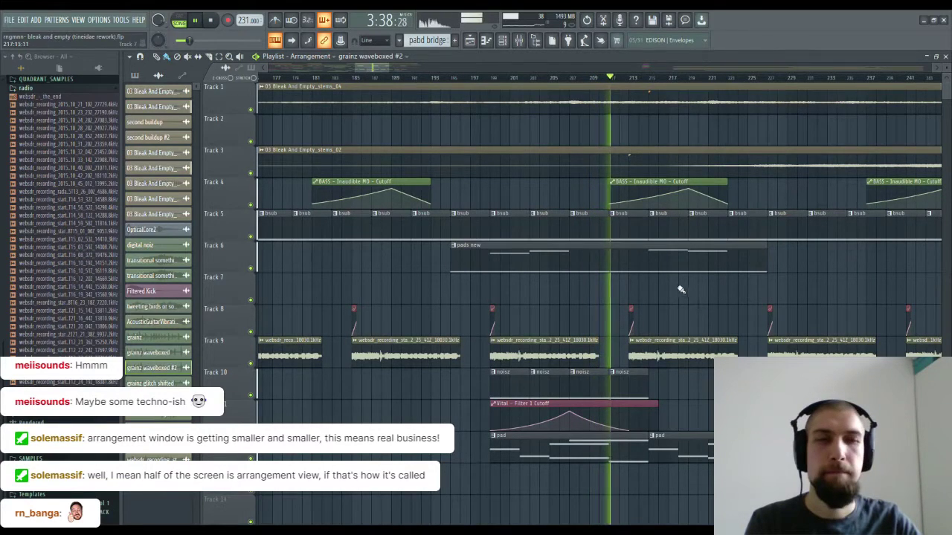
{"action": "left_click_drag", "start_coordinate": [749, 303], "coordinate": [622, 303]}
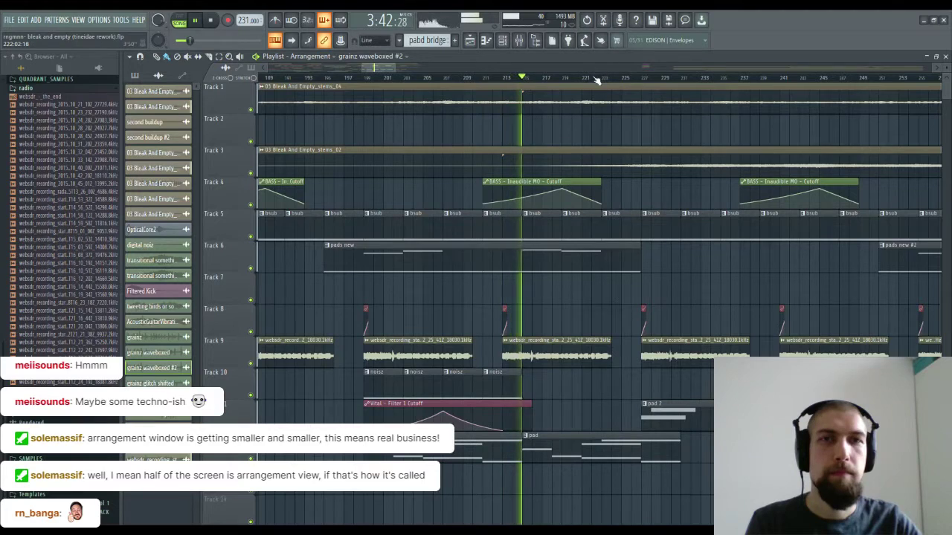
{"action": "scroll", "coordinate": [599, 82], "scroll_direction": "down", "scroll_amount": 5}
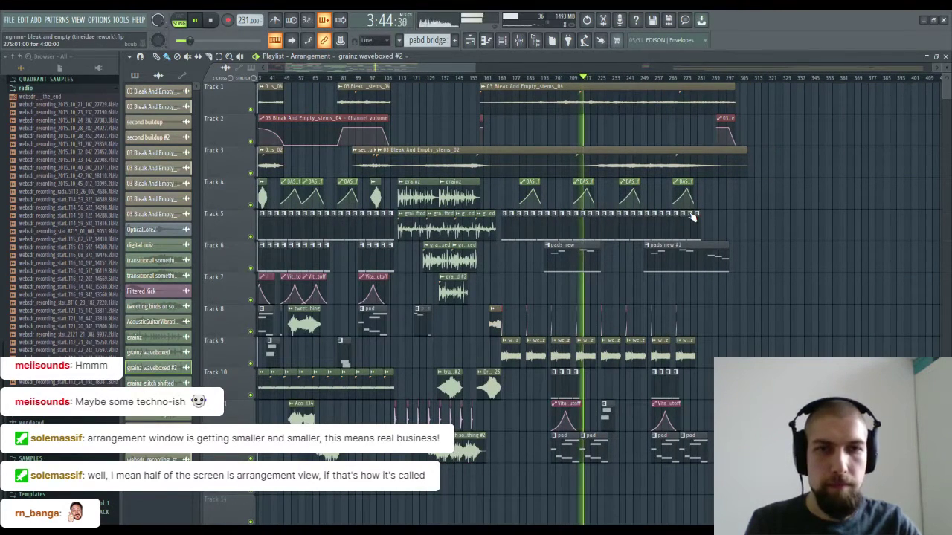
{"action": "left_click_drag", "start_coordinate": [618, 297], "coordinate": [569, 282]}
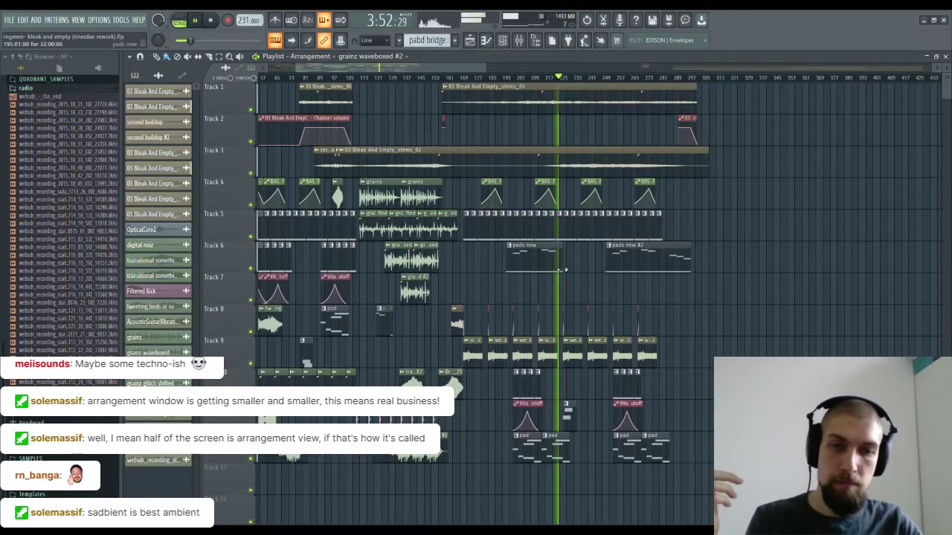
Step: Check the pad pattern's notes from its second clip on Track 12, then examine the playlist around pad 2
{"action": "double_click", "coordinate": [559, 450]}
{"action": "left_click", "coordinate": [945, 57]}
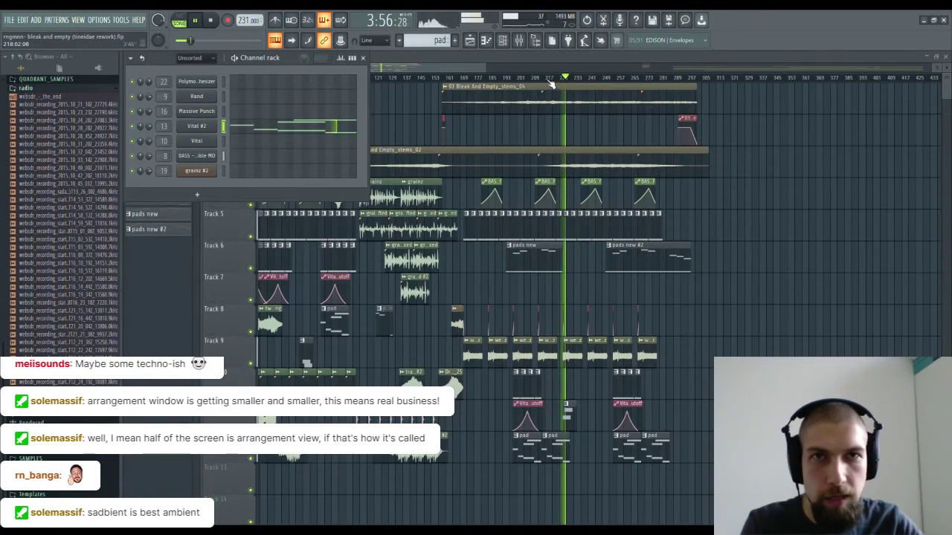
{"action": "key", "text": "F6"}
{"action": "scroll", "coordinate": [563, 78], "scroll_direction": "up", "scroll_amount": 6}
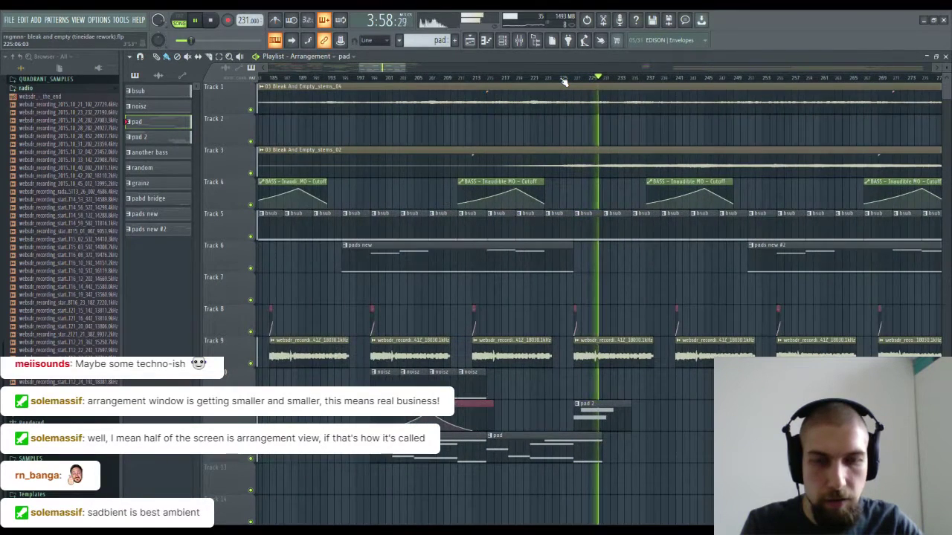
{"action": "scroll", "coordinate": [564, 80], "scroll_direction": "up", "scroll_amount": 1}
{"action": "scroll", "coordinate": [689, 412], "scroll_direction": "right", "scroll_amount": 3}
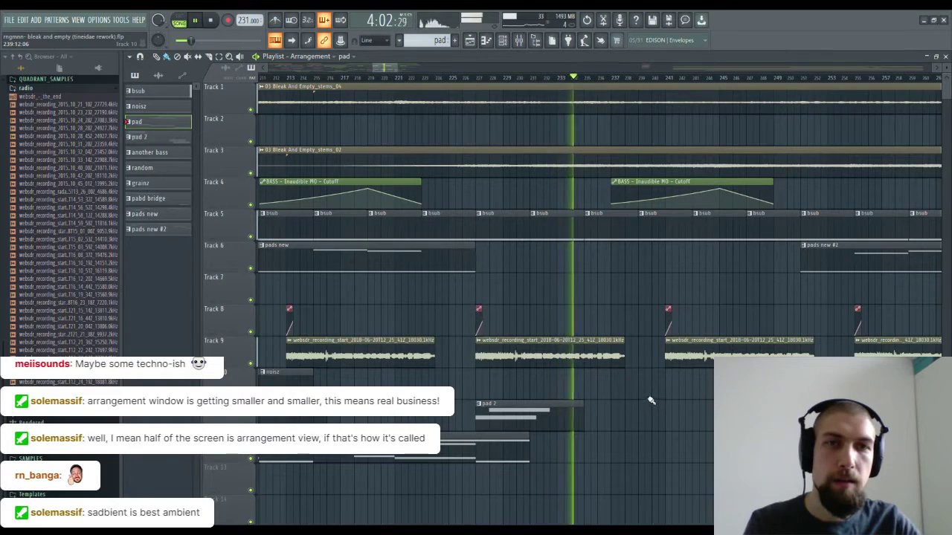
Step: Place the 03 Bleak And Empty_stems_04 channel volume automation on Track 7 from about bar 214, with its fade-out ending near bar 233
{"action": "key", "text": "space"}
{"action": "scroll", "coordinate": [629, 312], "scroll_direction": "left", "scroll_amount": 1}
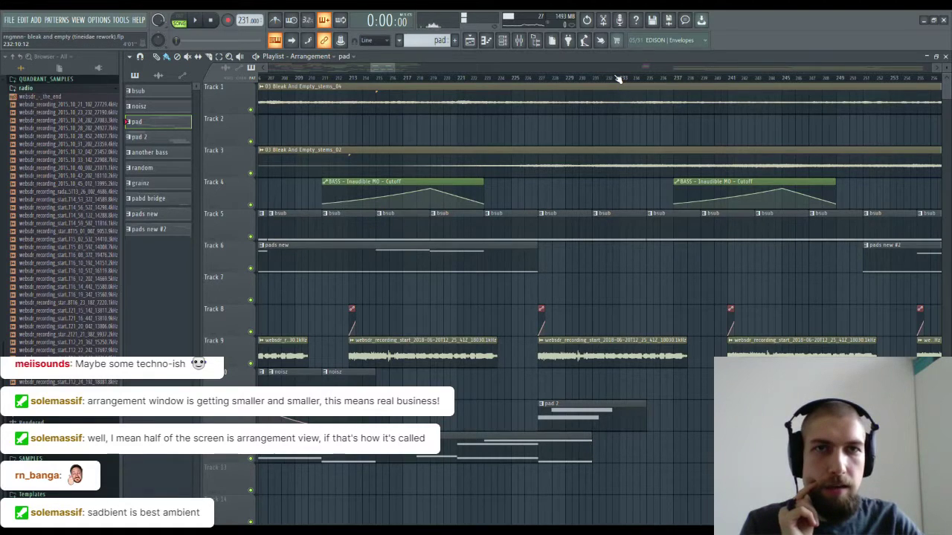
{"action": "scroll", "coordinate": [617, 79], "scroll_direction": "down", "scroll_amount": 3}
{"action": "scroll", "coordinate": [620, 80], "scroll_direction": "down", "scroll_amount": 6}
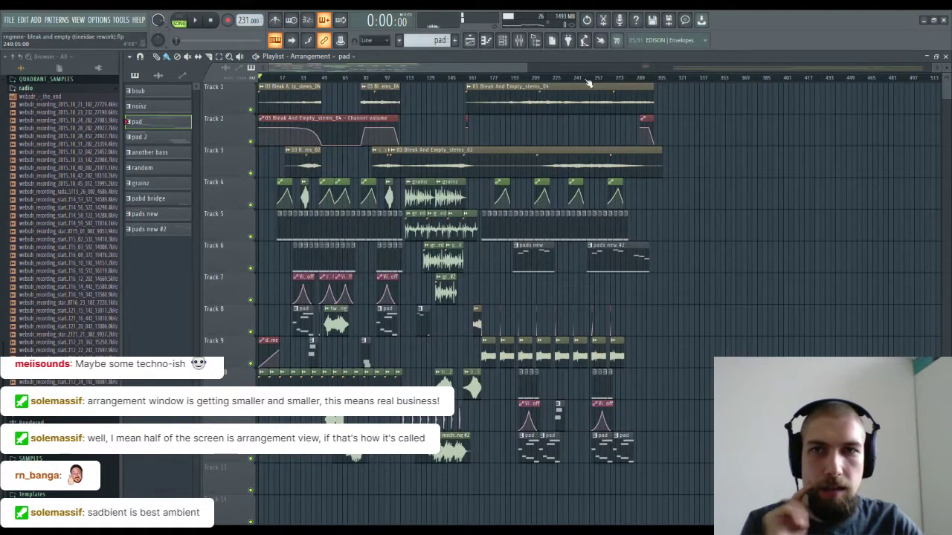
{"action": "left_click", "coordinate": [347, 118]}
{"action": "scroll", "coordinate": [543, 79], "scroll_direction": "up", "scroll_amount": 8}
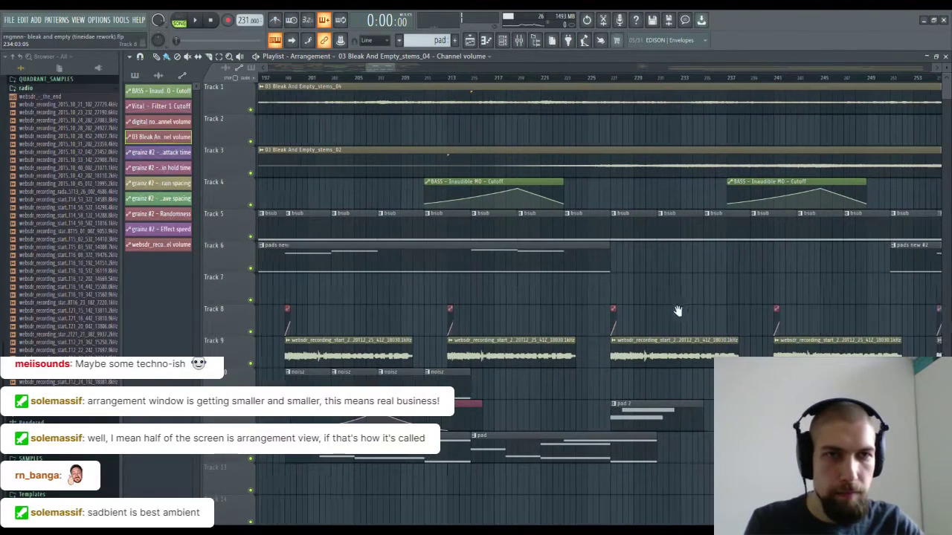
{"action": "scroll", "coordinate": [617, 264], "scroll_direction": "right", "scroll_amount": 2}
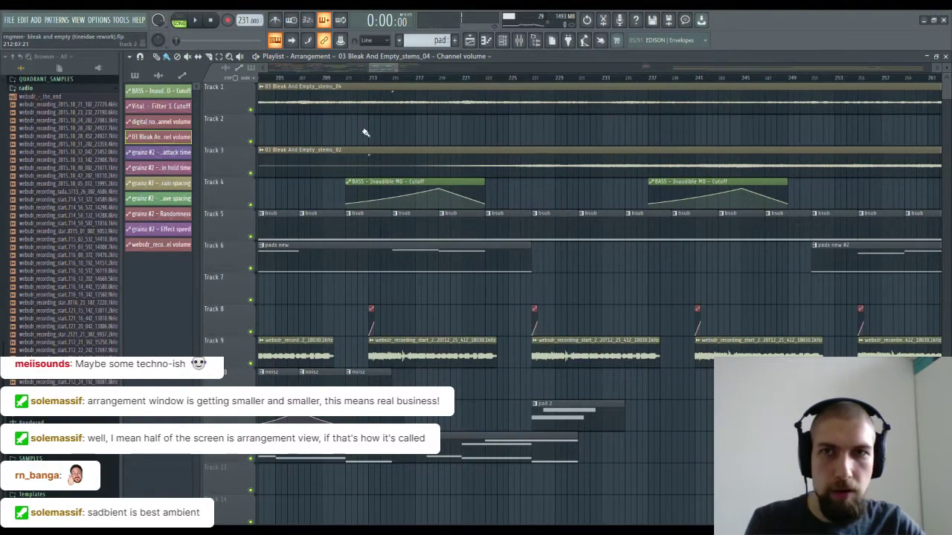
{"action": "scroll", "coordinate": [509, 449], "scroll_direction": "down", "scroll_amount": 3}
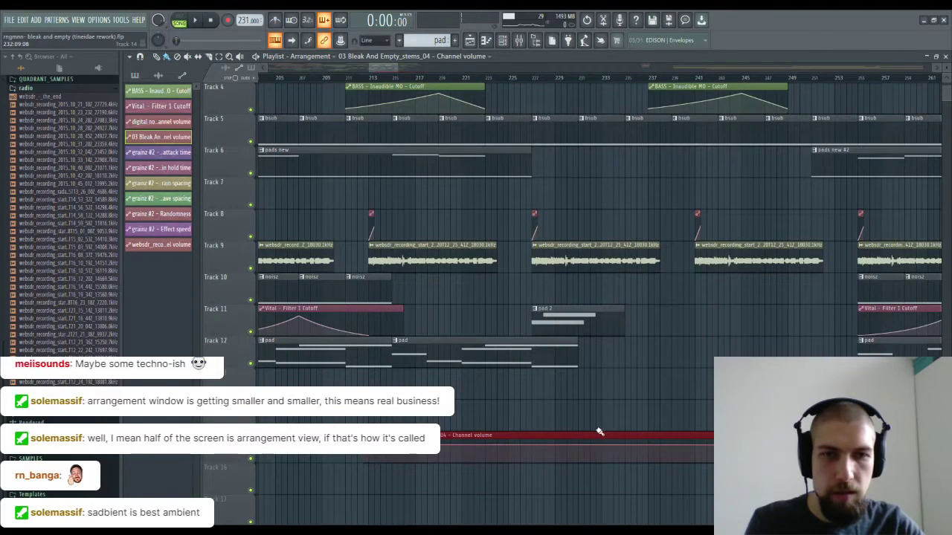
{"action": "right_click", "coordinate": [642, 445]}
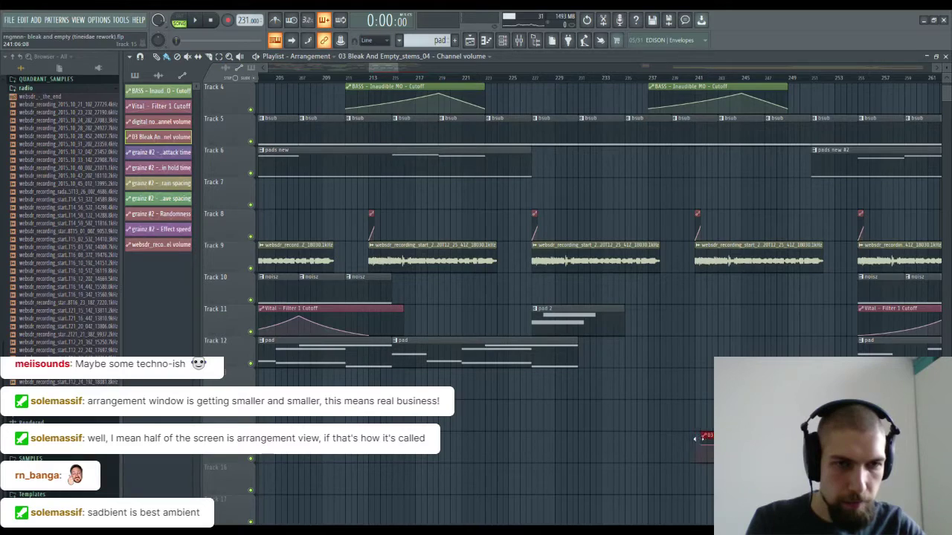
{"action": "left_click_drag", "start_coordinate": [804, 440], "coordinate": [495, 171]}
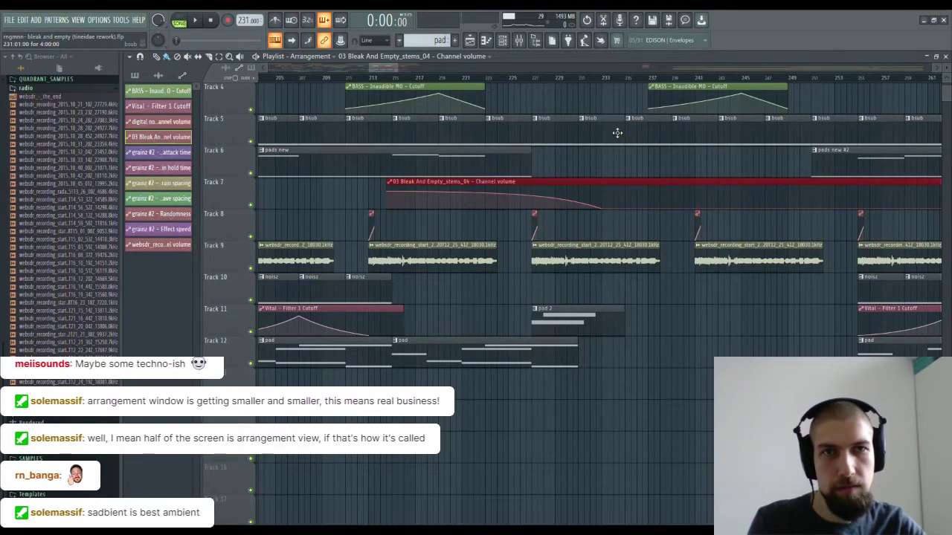
Step: Remove bsub between bars 233 and 235, and slice the Track 7 volume automation so its fade-in segment directly follows the fade-out
{"action": "left_click_drag", "start_coordinate": [623, 133], "coordinate": [615, 136]}
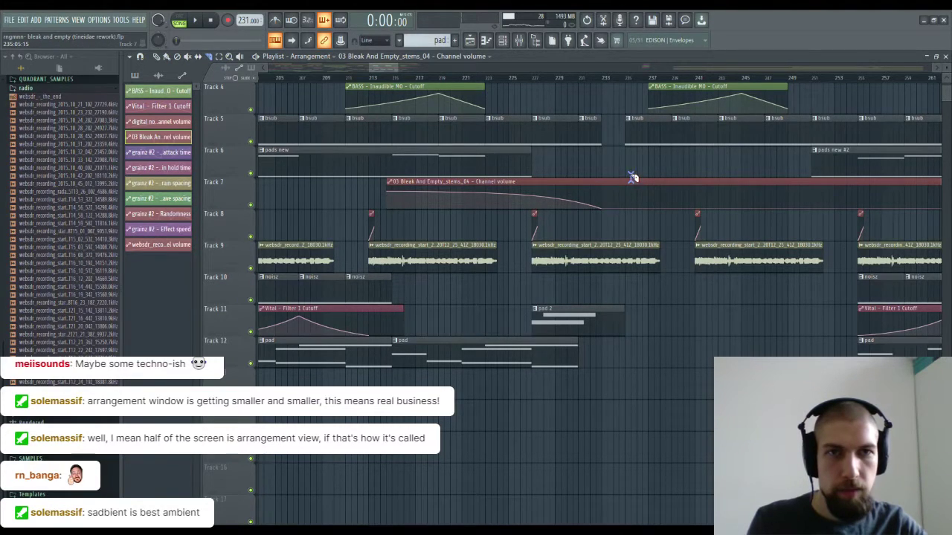
{"action": "scroll", "coordinate": [624, 139], "scroll_direction": "up", "scroll_amount": 3}
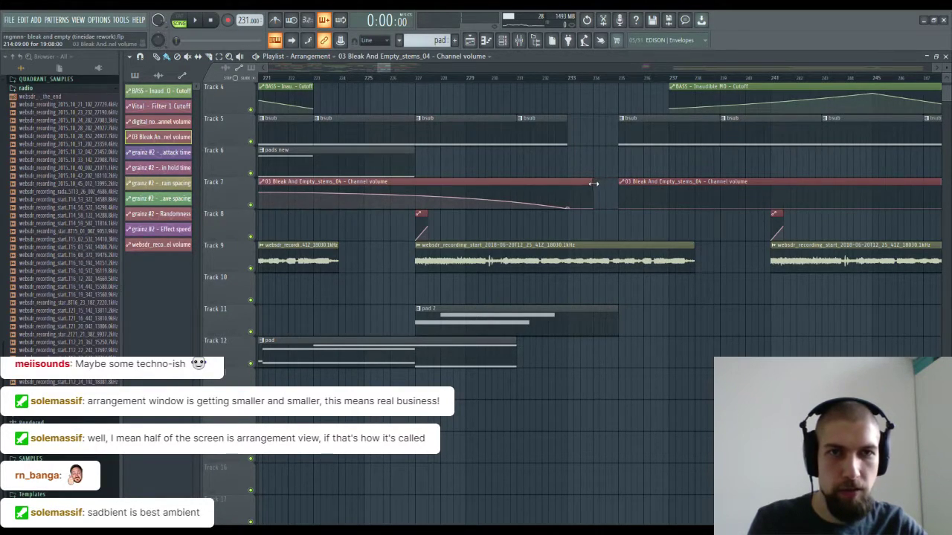
{"action": "scroll", "coordinate": [616, 90], "scroll_direction": "down", "scroll_amount": 5}
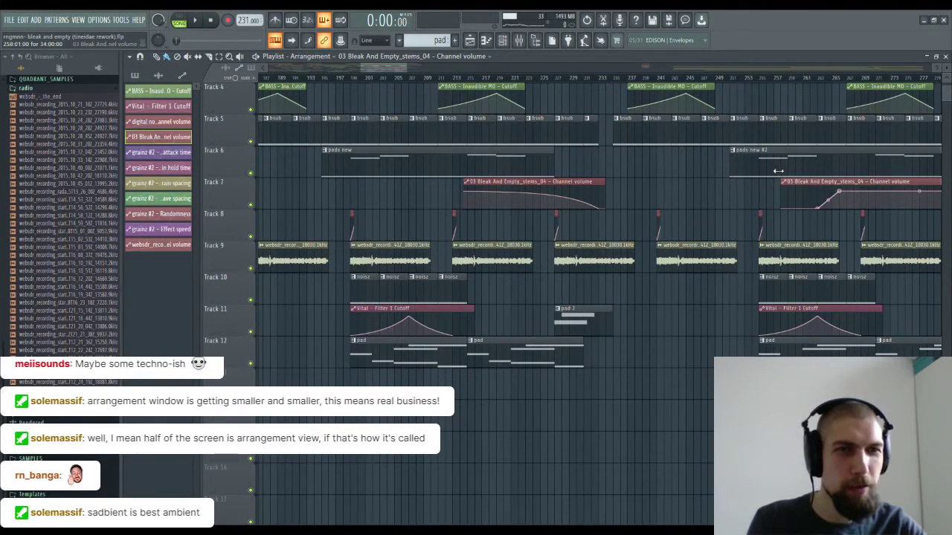
{"action": "left_click_drag", "start_coordinate": [839, 183], "coordinate": [667, 184]}
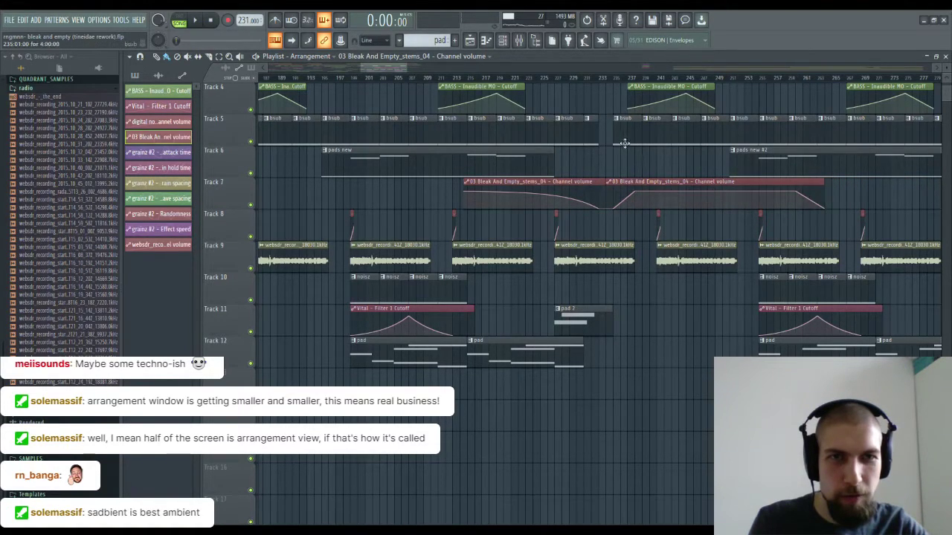
Step: Remove the remaining bsub section at bar 231 on Track 5, leaving the bass out until bar 235
{"action": "scroll", "coordinate": [628, 69], "scroll_direction": "up", "scroll_amount": 5}
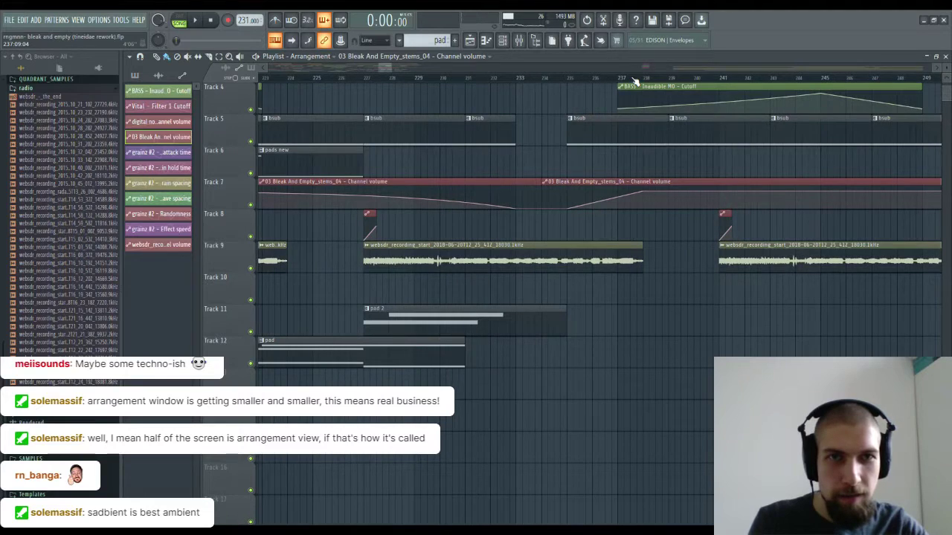
{"action": "scroll", "coordinate": [587, 181], "scroll_direction": "up", "scroll_amount": 3}
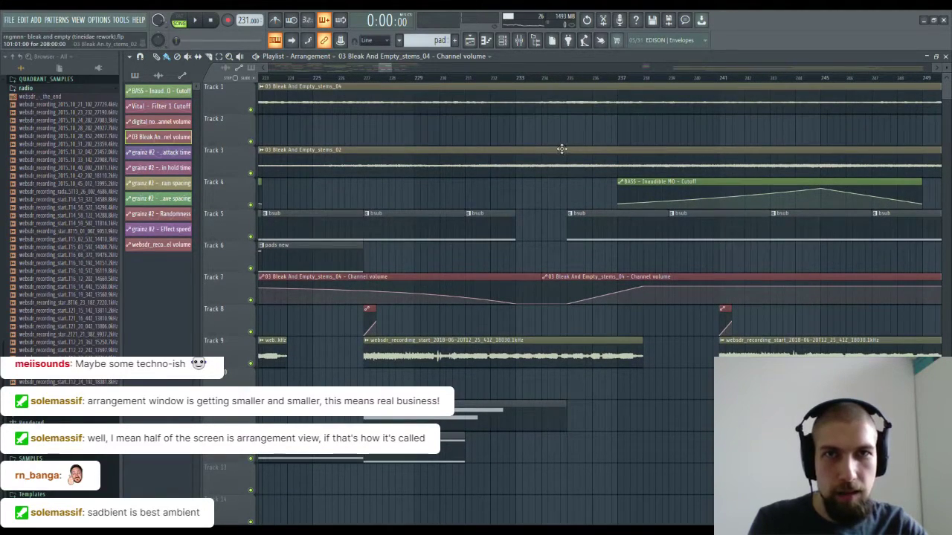
{"action": "scroll", "coordinate": [566, 223], "scroll_direction": "left", "scroll_amount": 2}
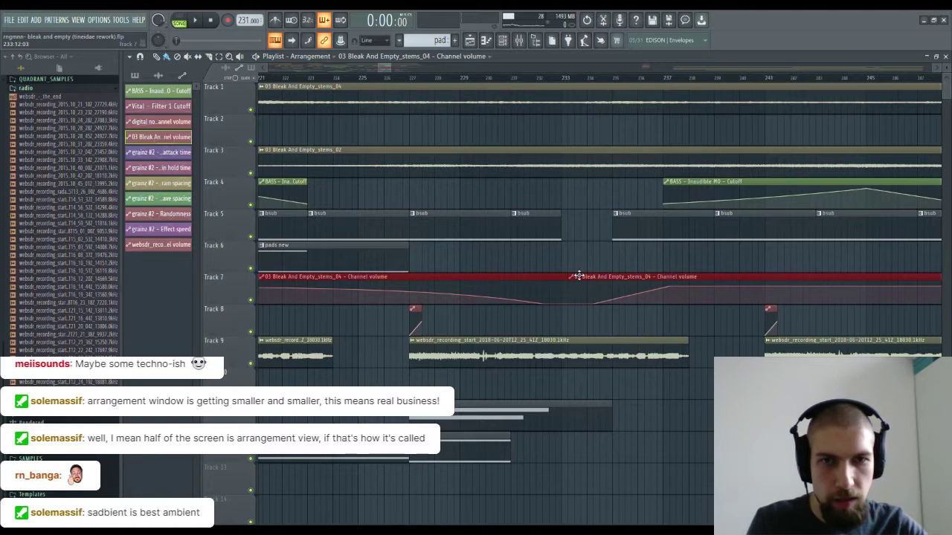
{"action": "left_click_drag", "start_coordinate": [557, 230], "coordinate": [548, 232]}
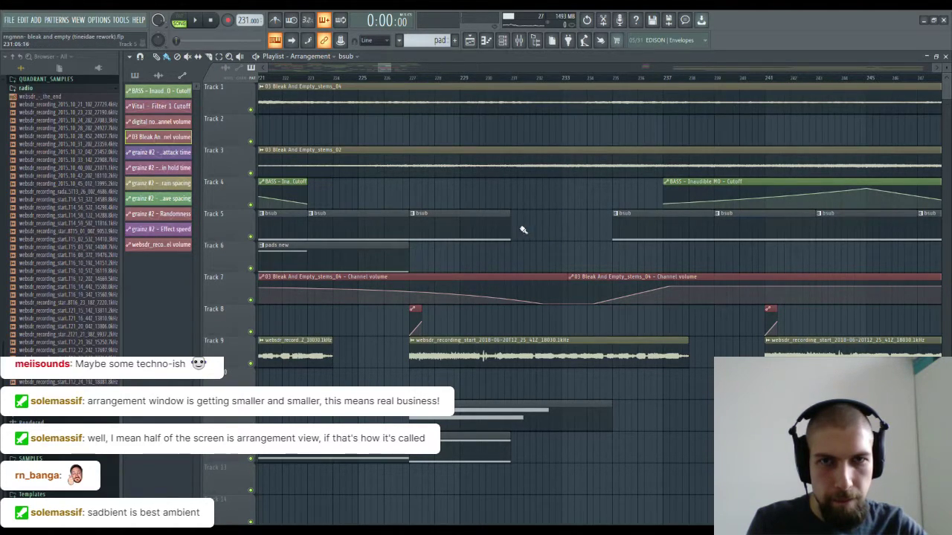
{"action": "left_click", "coordinate": [519, 229]}
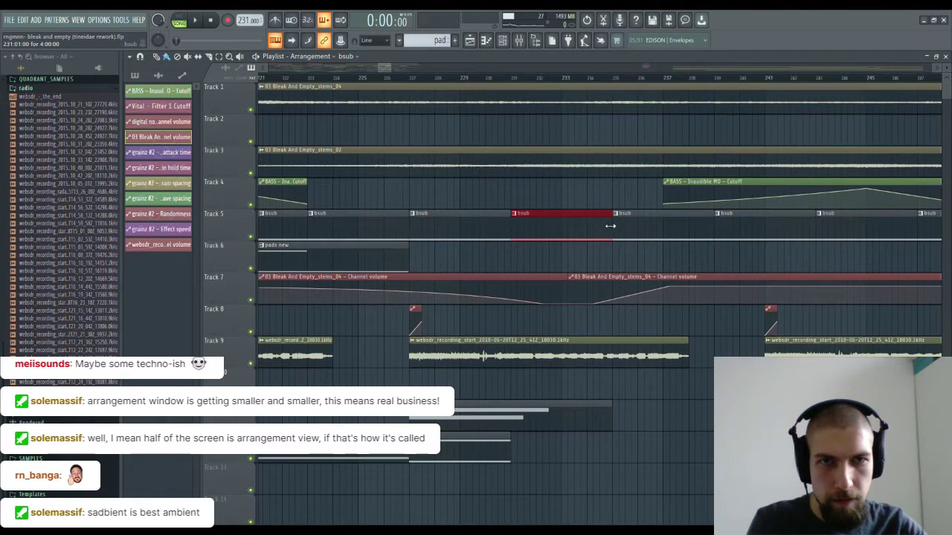
{"action": "right_click", "coordinate": [582, 233]}
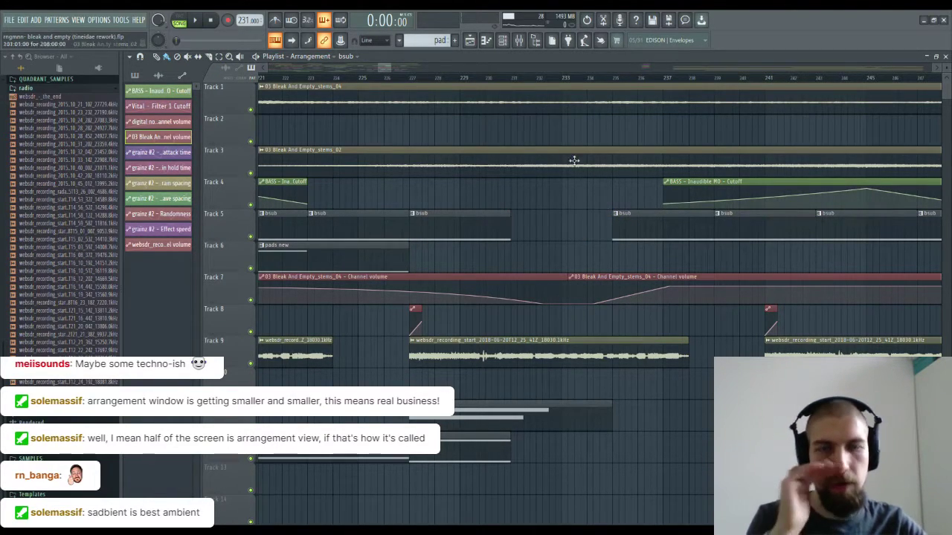
Step: Follow playback through the Track 7 volume dip and the bsub gap, stopping near bar 234
{"action": "scroll", "coordinate": [479, 84], "scroll_direction": "down", "scroll_amount": 6}
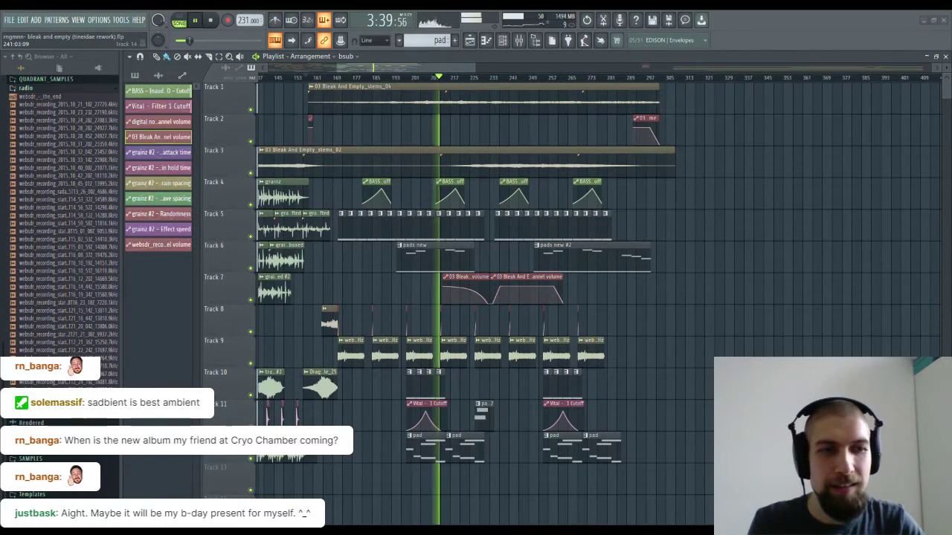
{"action": "scroll", "coordinate": [442, 71], "scroll_direction": "up", "scroll_amount": 2}
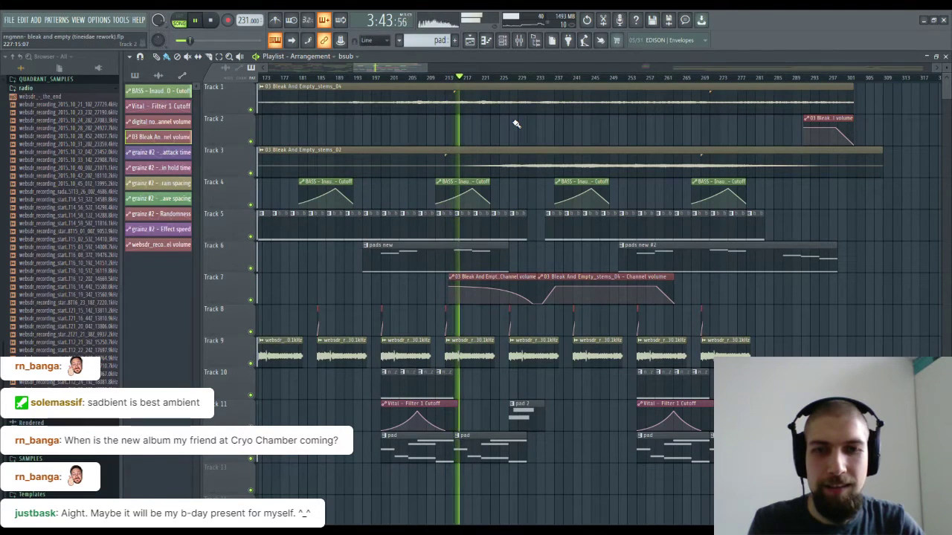
{"action": "scroll", "coordinate": [537, 130], "scroll_direction": "left", "scroll_amount": 4}
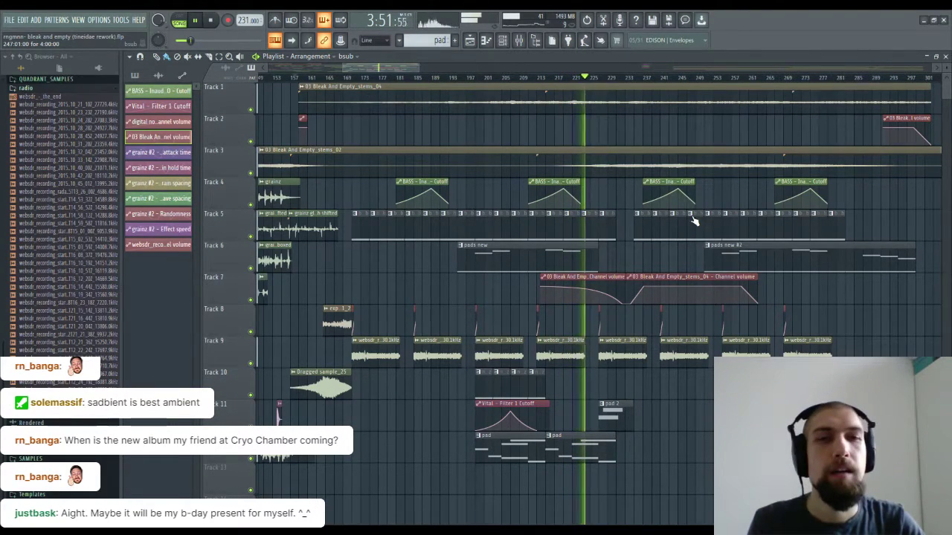
{"action": "scroll", "coordinate": [631, 80], "scroll_direction": "up", "scroll_amount": 3}
{"action": "scroll", "coordinate": [630, 79], "scroll_direction": "up", "scroll_amount": 2}
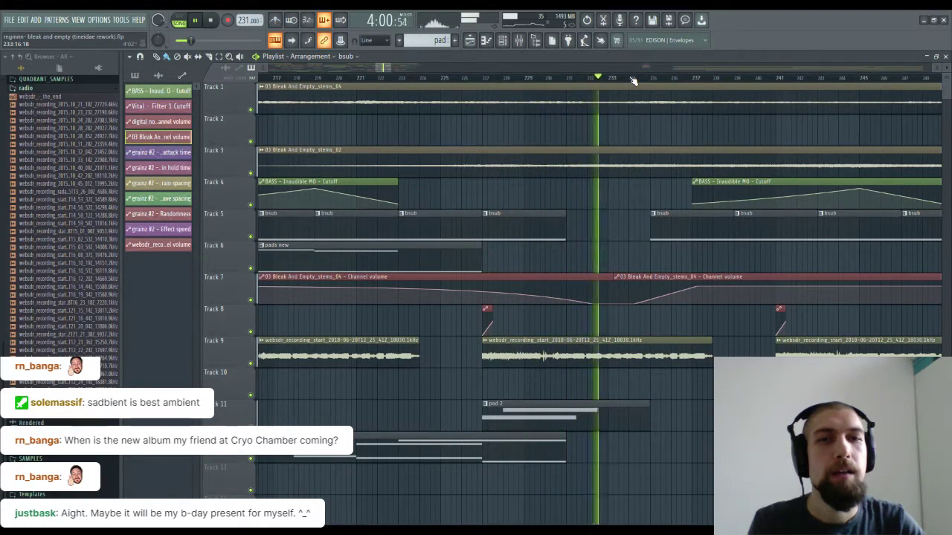
{"action": "left_click", "coordinate": [633, 78]}
{"action": "key", "text": "space"}
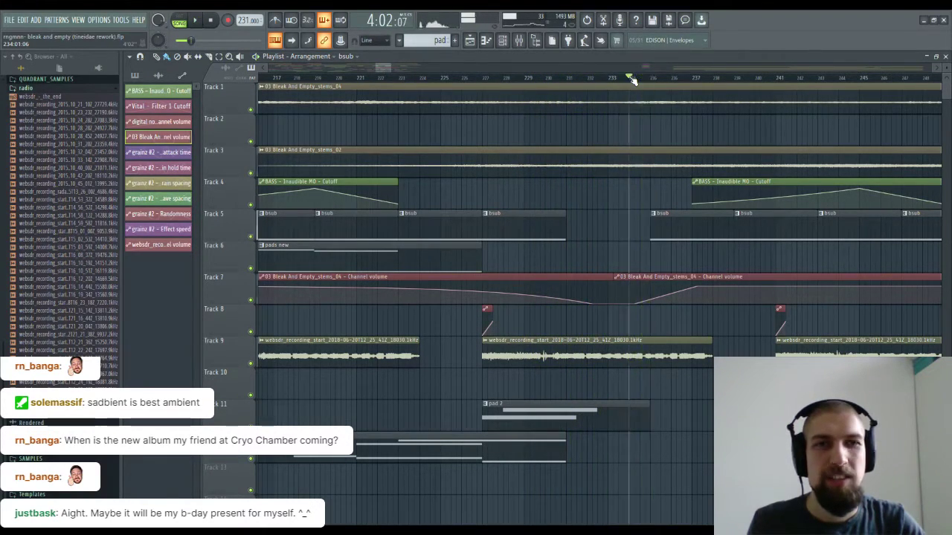
Step: Place a bsub clip at bar 231 on Track 5 and audition the transition from about bar 223
{"action": "left_click", "coordinate": [565, 217]}
{"action": "left_click", "coordinate": [409, 77]}
{"action": "key", "text": "space"}
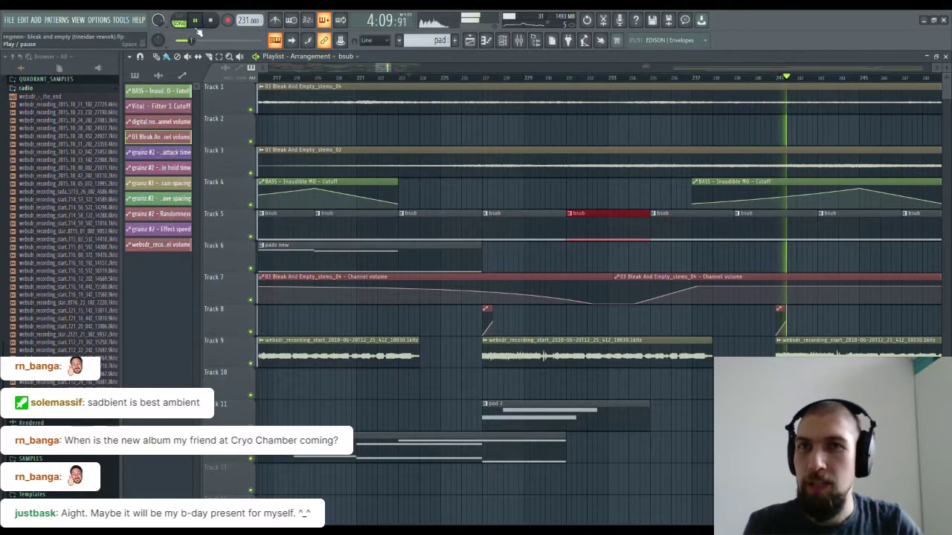
{"action": "left_click", "coordinate": [212, 21]}
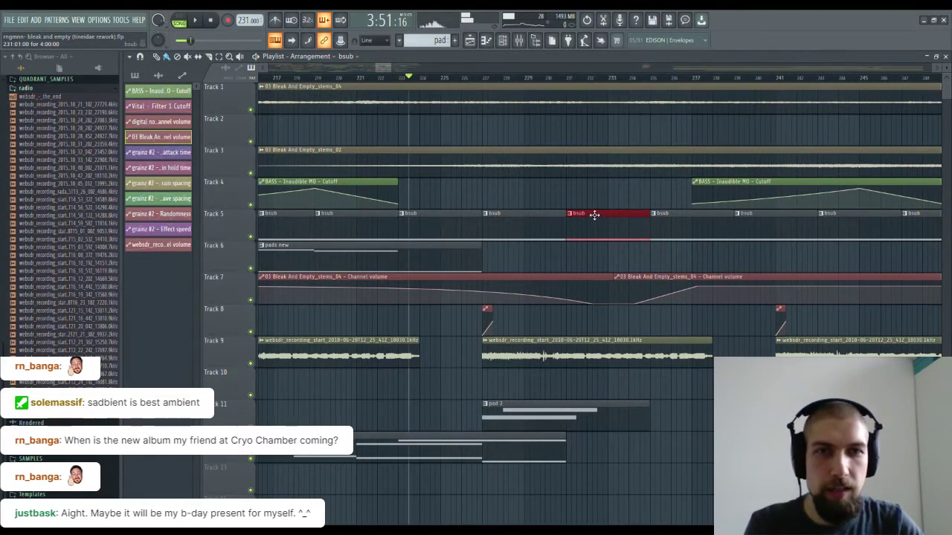
Step: Open the bsub pattern from its bar 231 clip, and return to the playlist to examine the whole arrangement
{"action": "double_click", "coordinate": [594, 215]}
{"action": "left_click", "coordinate": [945, 58]}
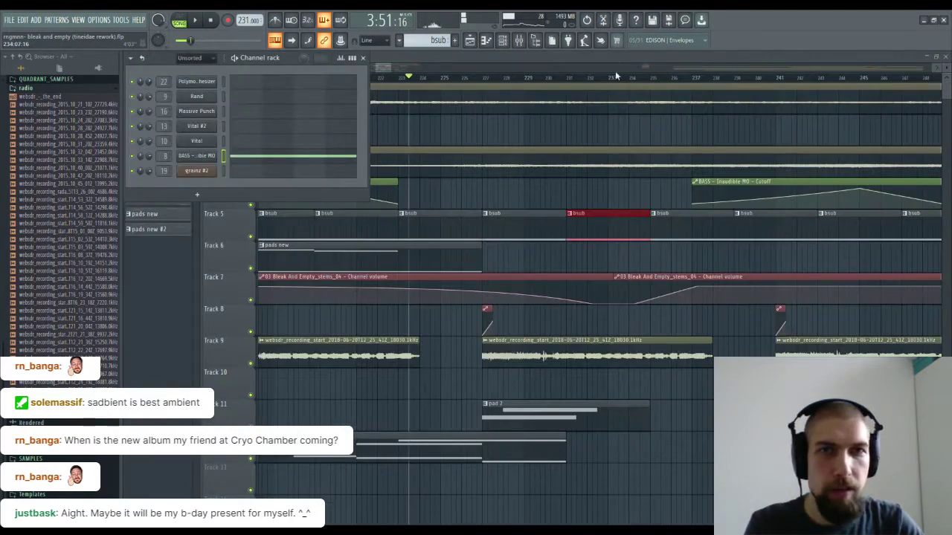
{"action": "scroll", "coordinate": [616, 72], "scroll_direction": "down", "scroll_amount": 2}
{"action": "left_click", "coordinate": [682, 58]}
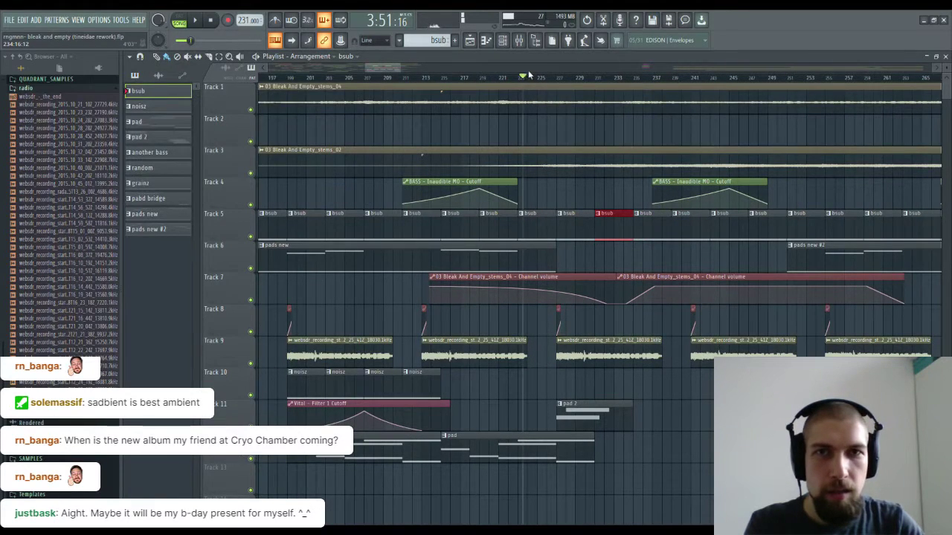
{"action": "scroll", "coordinate": [531, 74], "scroll_direction": "down", "scroll_amount": 6}
{"action": "scroll", "coordinate": [473, 260], "scroll_direction": "right", "scroll_amount": 5}
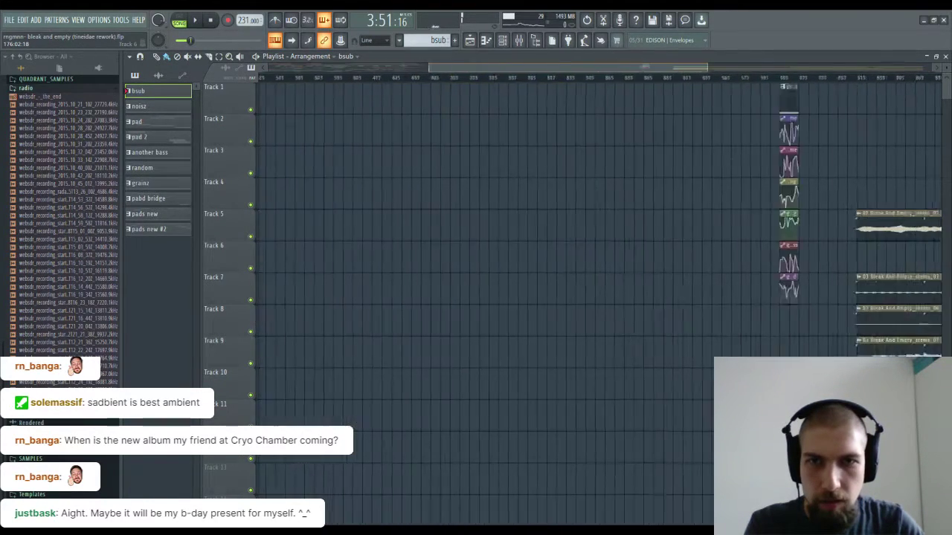
{"action": "left_click_drag", "start_coordinate": [640, 68], "coordinate": [504, 68]}
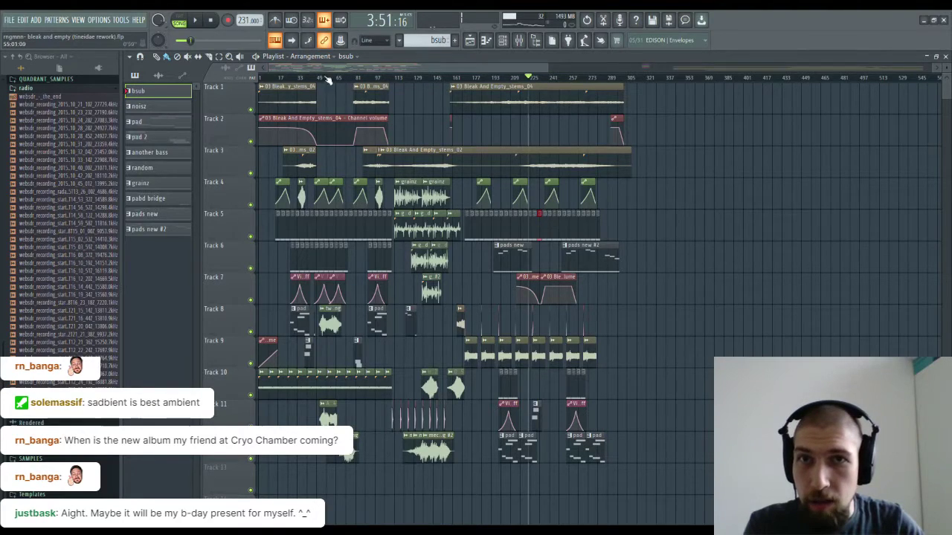
Step: Play the earlier stems_04 fade-out from about bar 47, compare it with the section around bar 231, and stop playback
{"action": "scroll", "coordinate": [320, 79], "scroll_direction": "up", "scroll_amount": 2}
{"action": "scroll", "coordinate": [335, 83], "scroll_direction": "up", "scroll_amount": 1}
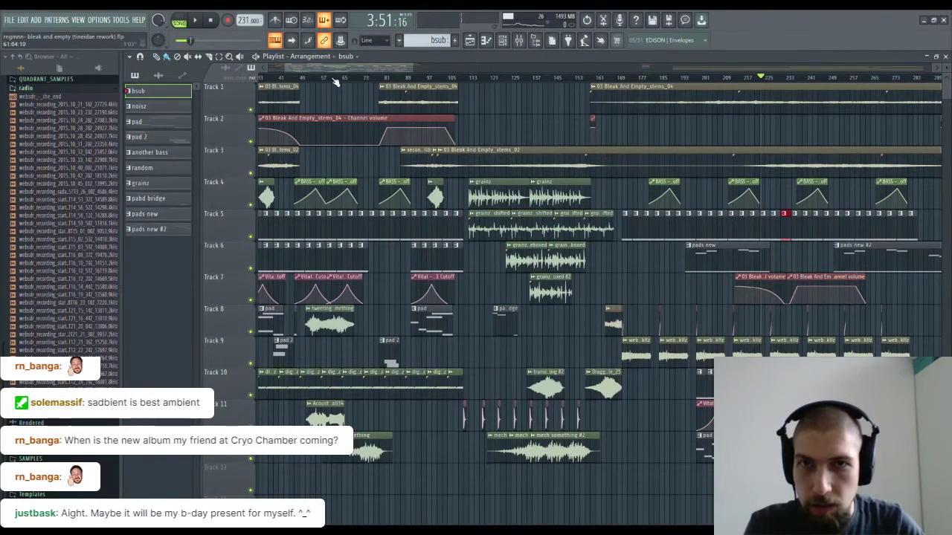
{"action": "scroll", "coordinate": [319, 97], "scroll_direction": "up", "scroll_amount": 1}
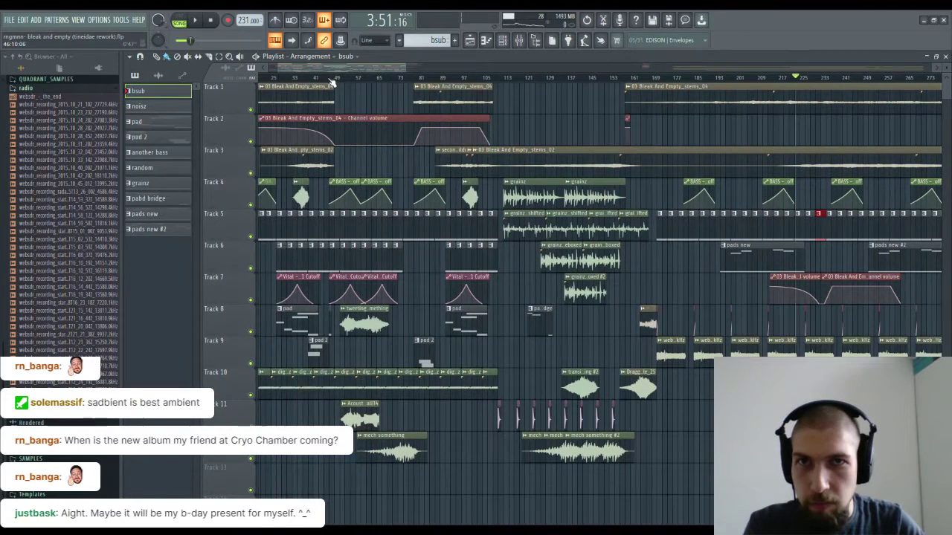
{"action": "left_click", "coordinate": [333, 80]}
{"action": "scroll", "coordinate": [338, 80], "scroll_direction": "up", "scroll_amount": 1}
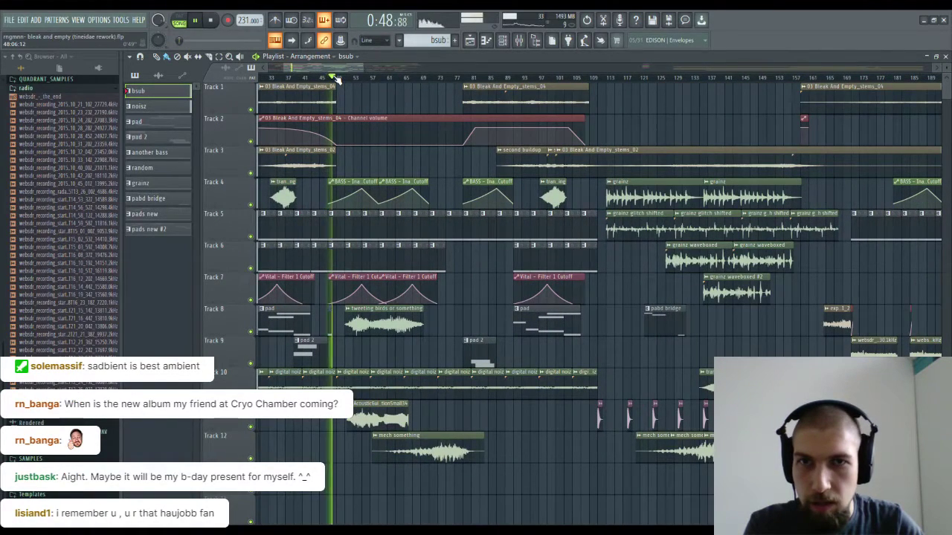
{"action": "scroll", "coordinate": [337, 79], "scroll_direction": "down", "scroll_amount": 2}
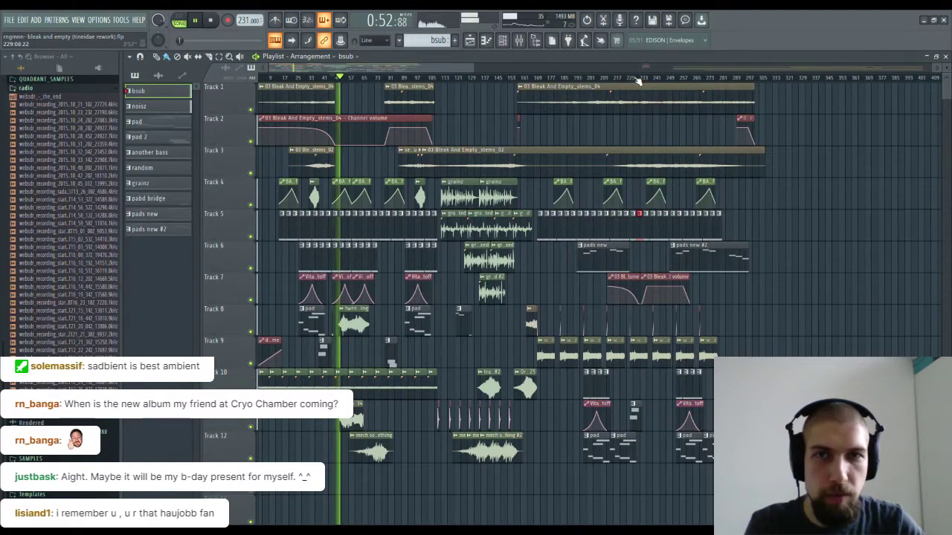
{"action": "scroll", "coordinate": [640, 80], "scroll_direction": "up", "scroll_amount": 3}
{"action": "left_click", "coordinate": [212, 23]}
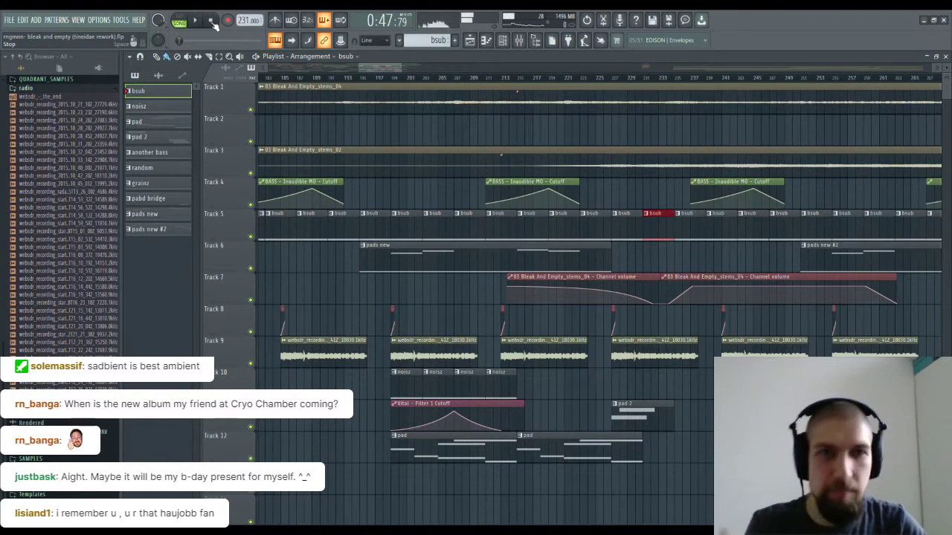
Step: Create a channel volume automation clip for BASS - Inaudible MO spanning bars 227 to 237
{"action": "scroll", "coordinate": [661, 80], "scroll_direction": "up", "scroll_amount": 3}
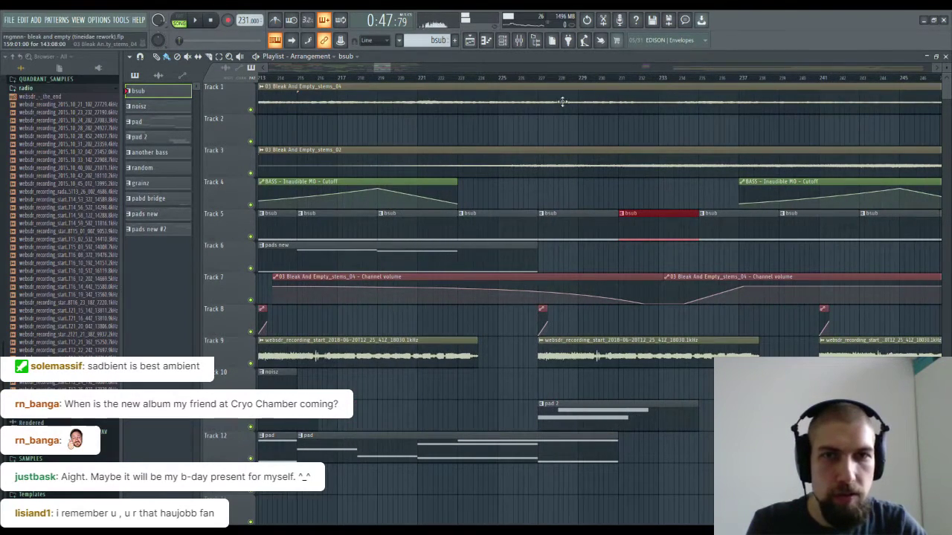
{"action": "left_click_drag", "start_coordinate": [540, 82], "coordinate": [747, 91]}
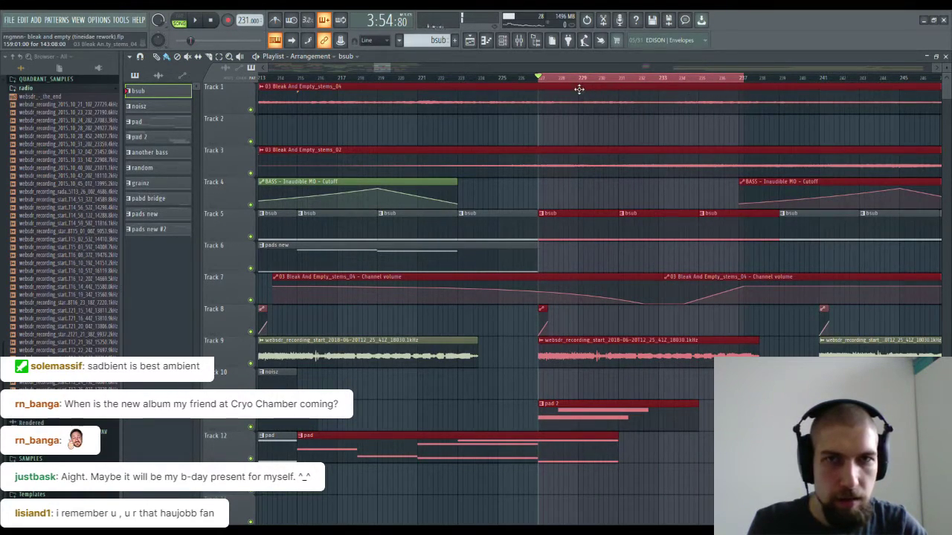
{"action": "double_click", "coordinate": [561, 214]}
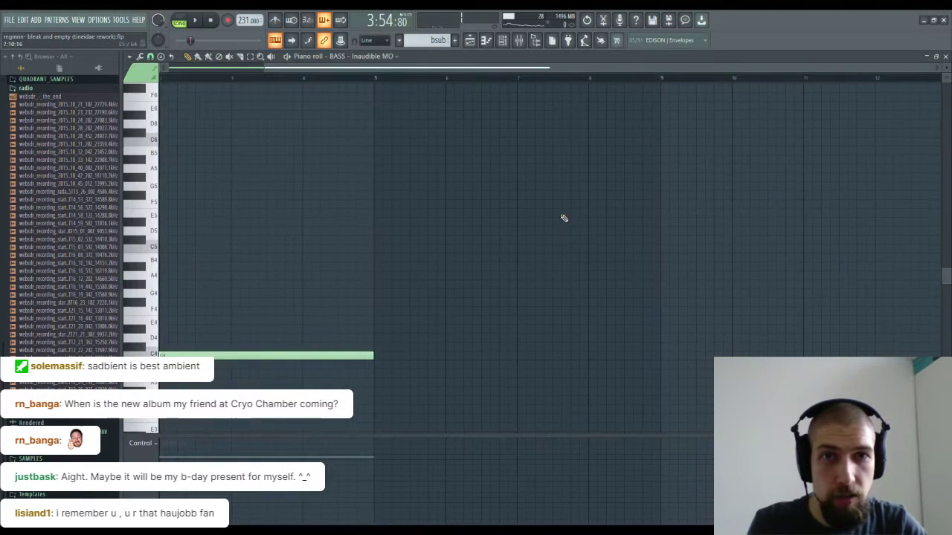
{"action": "left_click", "coordinate": [945, 57]}
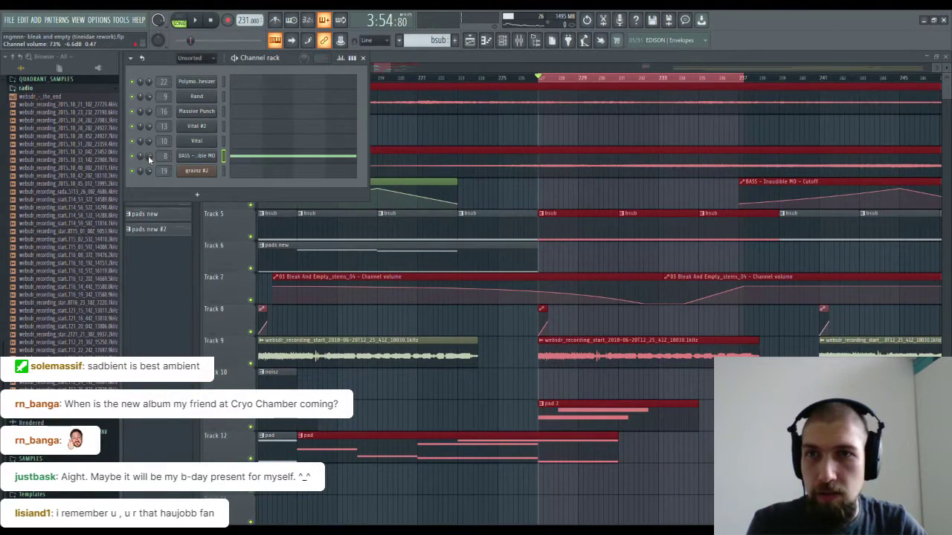
{"action": "left_click", "coordinate": [183, 231]}
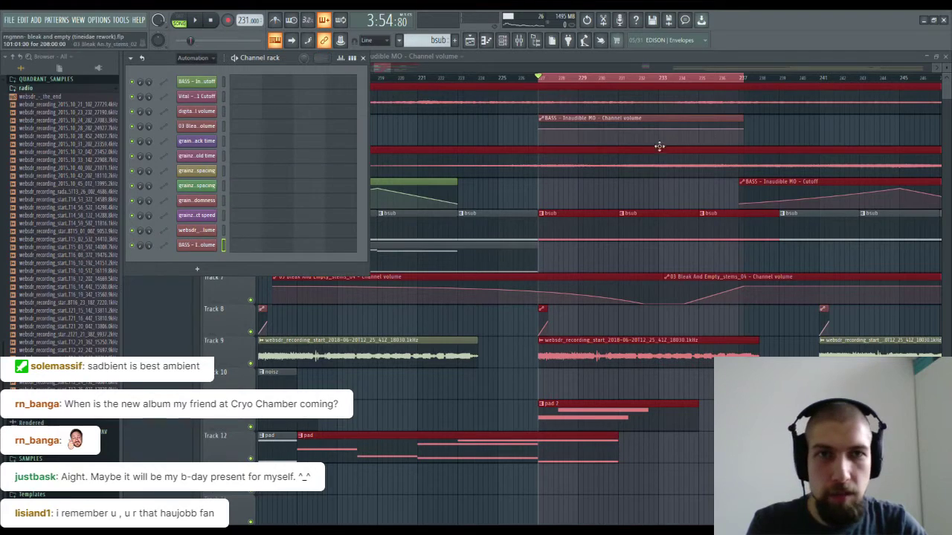
Step: Shape the bass volume clip into a fade down to 0% and back up, and audition it from about bar 222
{"action": "left_click_drag", "start_coordinate": [641, 130], "coordinate": [643, 147]}
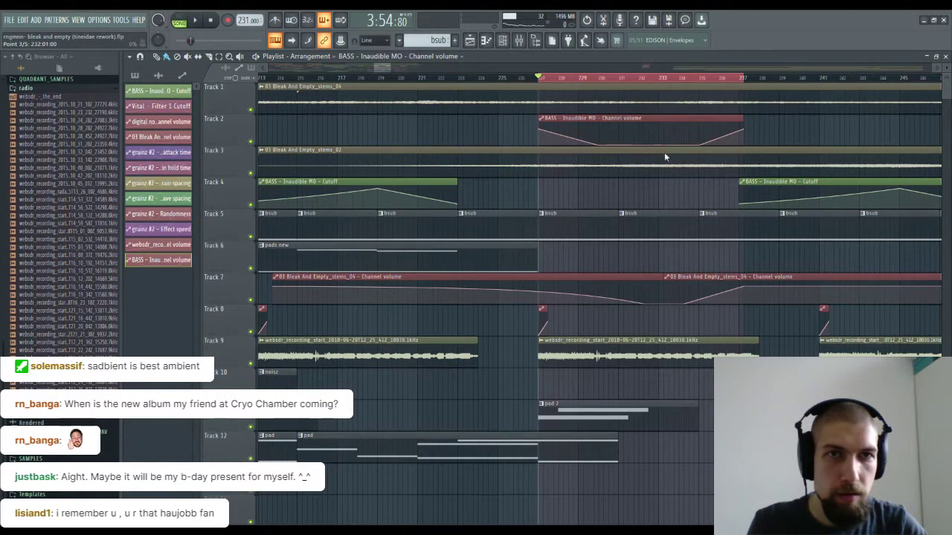
{"action": "left_click_drag", "start_coordinate": [637, 118], "coordinate": [637, 191]}
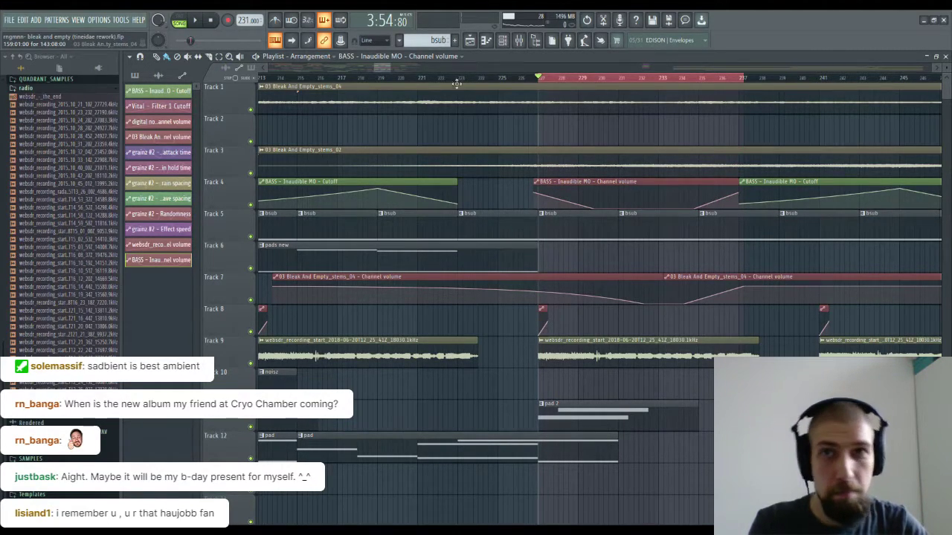
{"action": "key", "text": "space"}
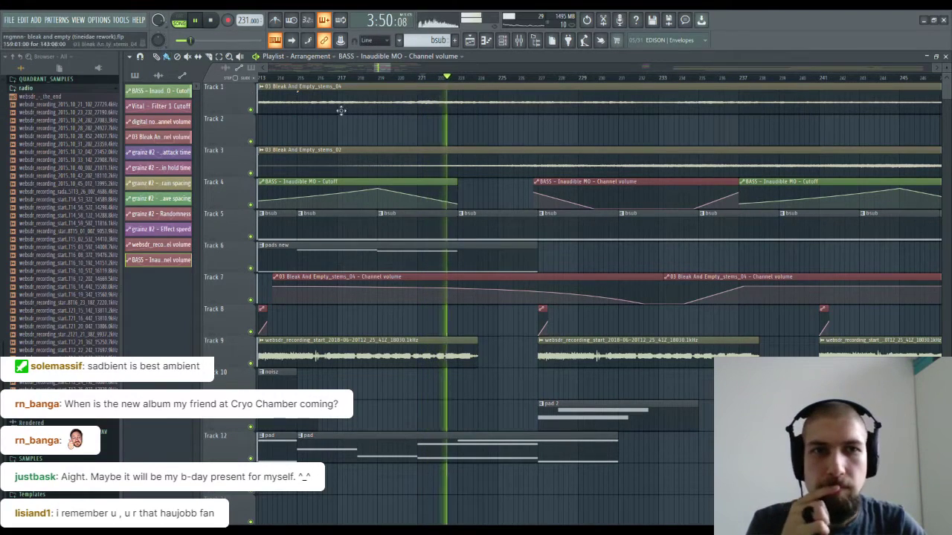
Step: Move the bass volume clip to Track 6 and curve its slopes, replay the dip, and save the project
{"action": "left_click", "coordinate": [617, 181], "text": "ctrl"}
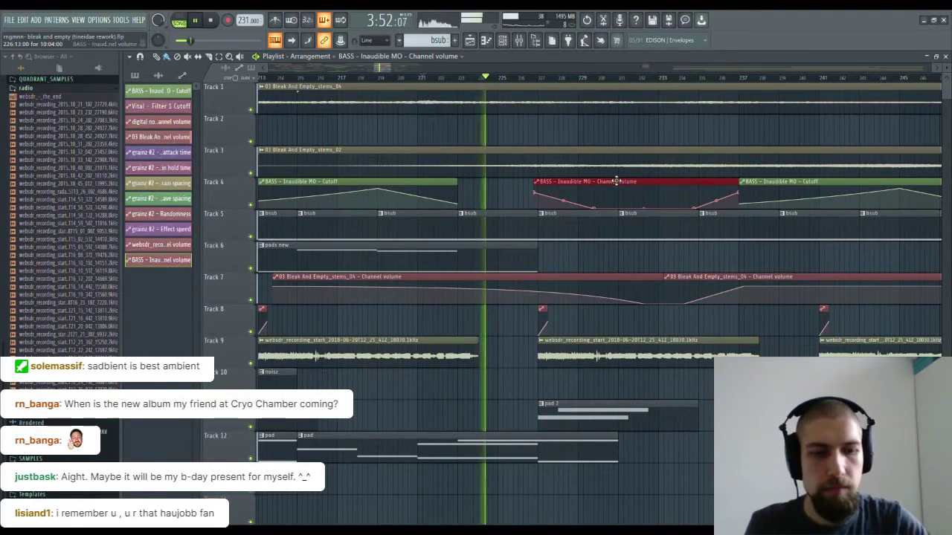
{"action": "key", "text": "shift+Down"}
{"action": "key", "text": "shift+Down"}
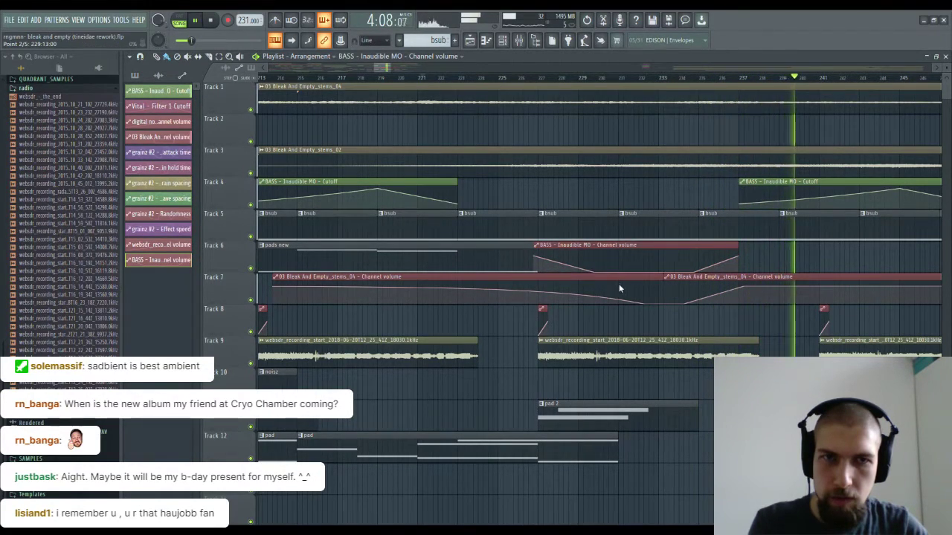
{"action": "left_click", "coordinate": [487, 77]}
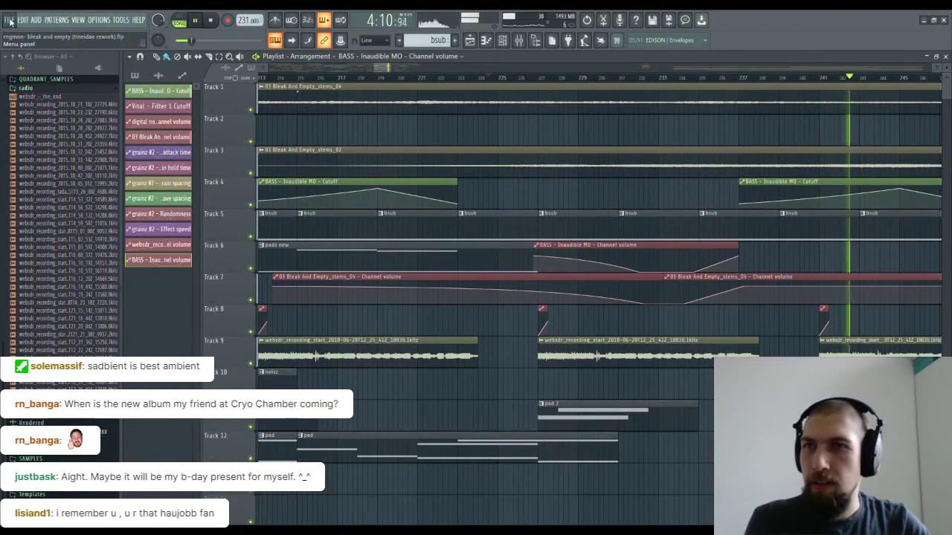
{"action": "key", "text": "ctrl+s"}
Step: Follow playback from about bar 243 to 273 while examining the rest of the arrangement up to its ending
{"action": "scroll", "coordinate": [713, 87], "scroll_direction": "down", "scroll_amount": 8}
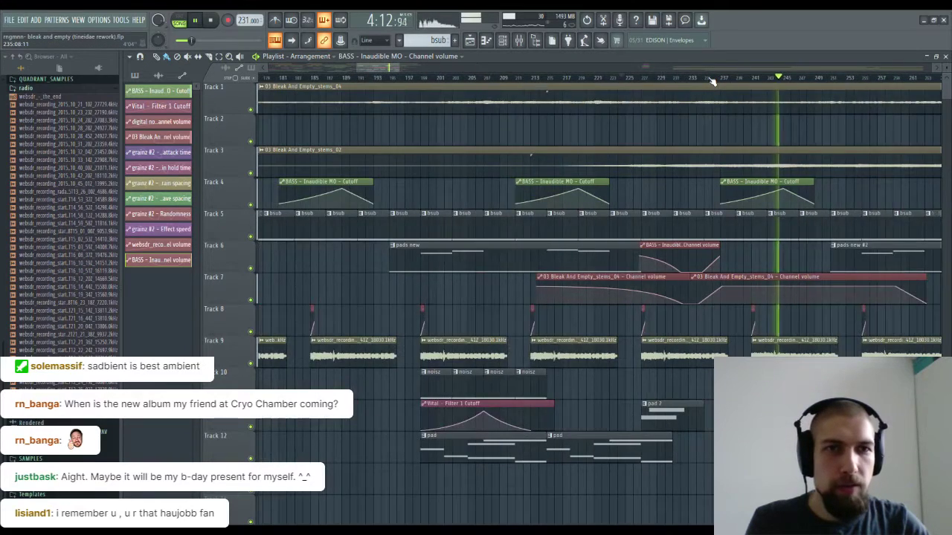
{"action": "left_click_drag", "start_coordinate": [844, 313], "coordinate": [786, 311]}
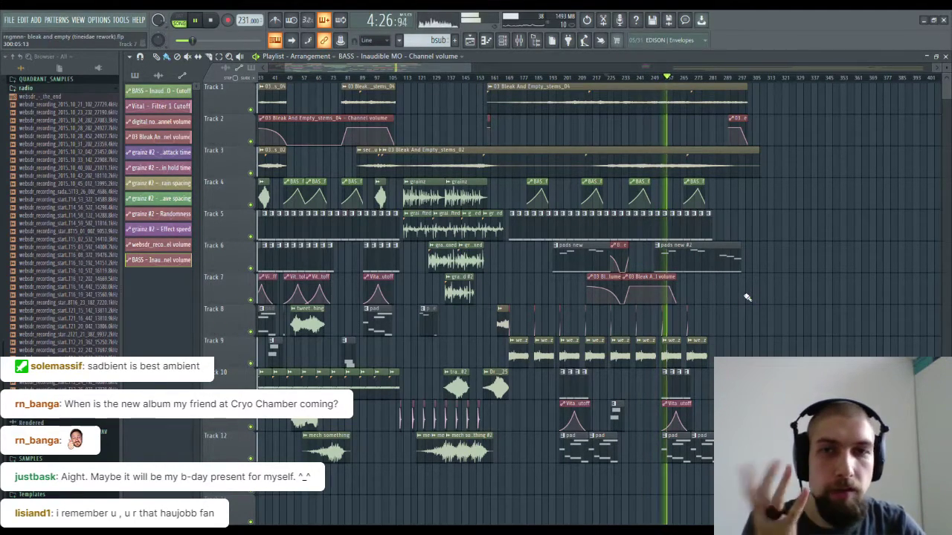
{"action": "left_click_drag", "start_coordinate": [748, 301], "coordinate": [647, 305]}
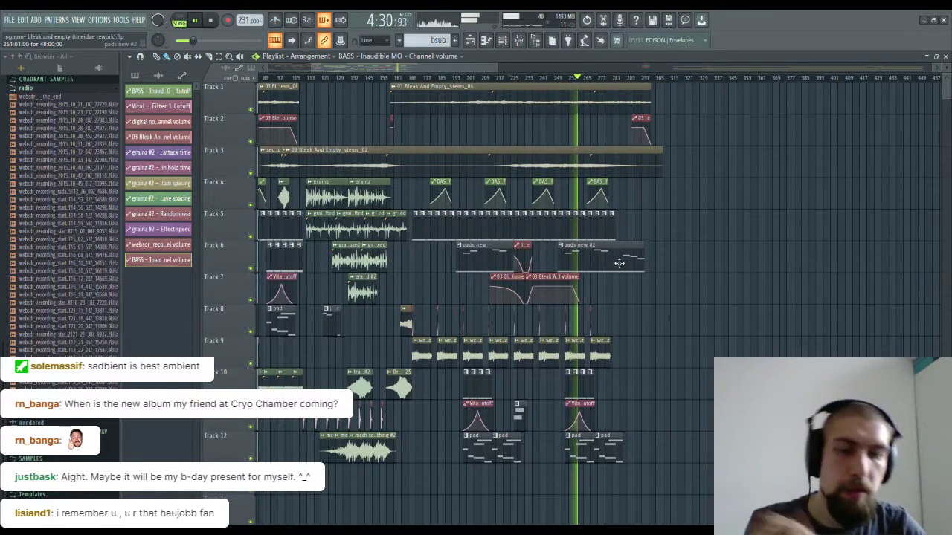
{"action": "left_click_drag", "start_coordinate": [657, 319], "coordinate": [626, 324]}
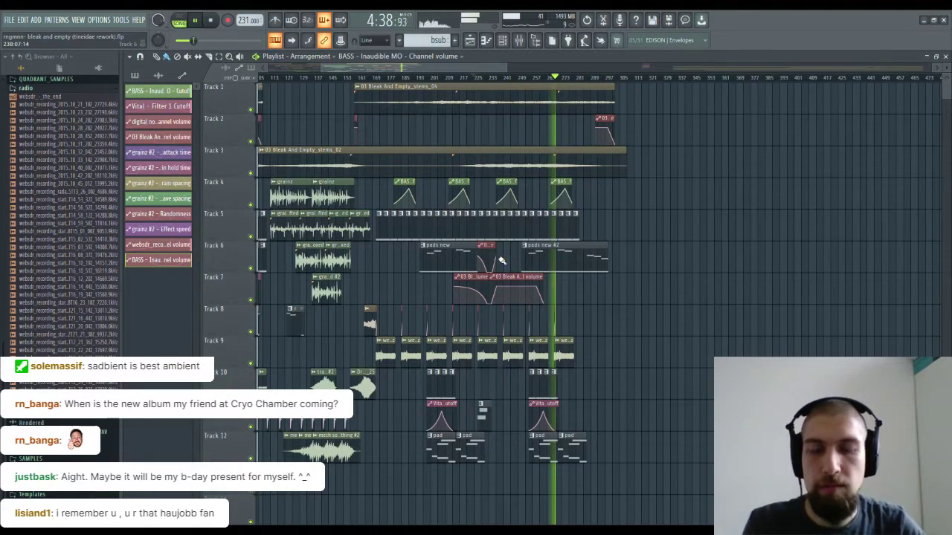
{"action": "scroll", "coordinate": [500, 85], "scroll_direction": "up", "scroll_amount": 5}
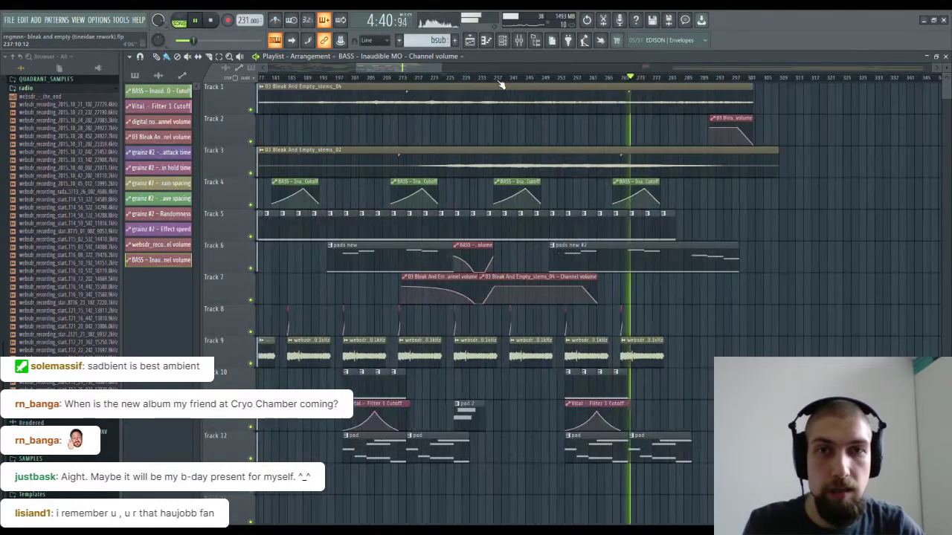
{"action": "scroll", "coordinate": [500, 85], "scroll_direction": "down", "scroll_amount": 3}
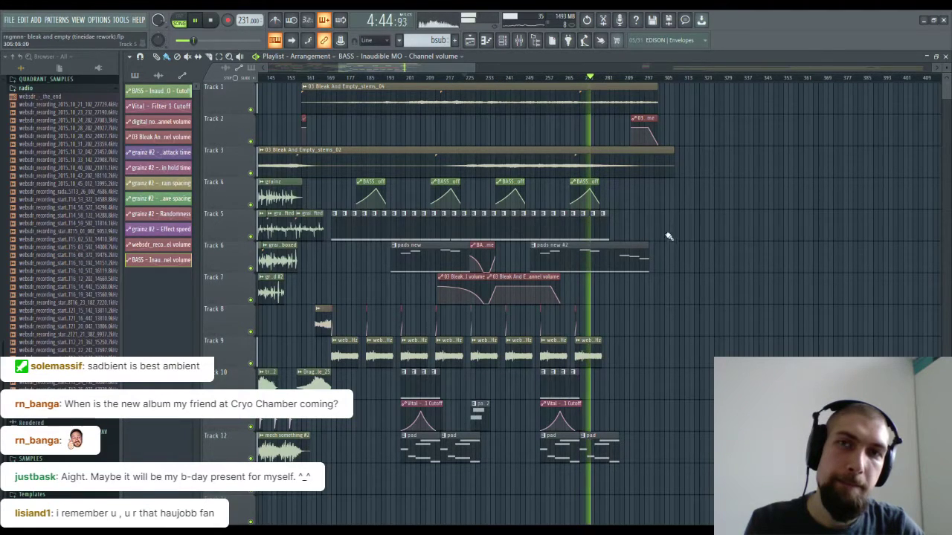
{"action": "scroll", "coordinate": [618, 334], "scroll_direction": "right", "scroll_amount": 3}
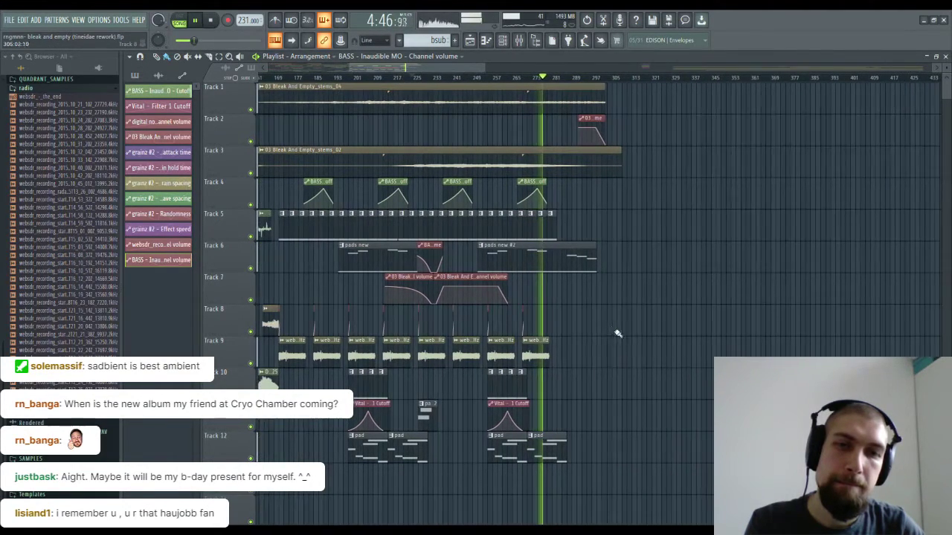
Step: Inspect the Track 9 websdr recording's channel settings and its Fruity parametric EQ 2 on the mixer insert
{"action": "double_click", "coordinate": [536, 352]}
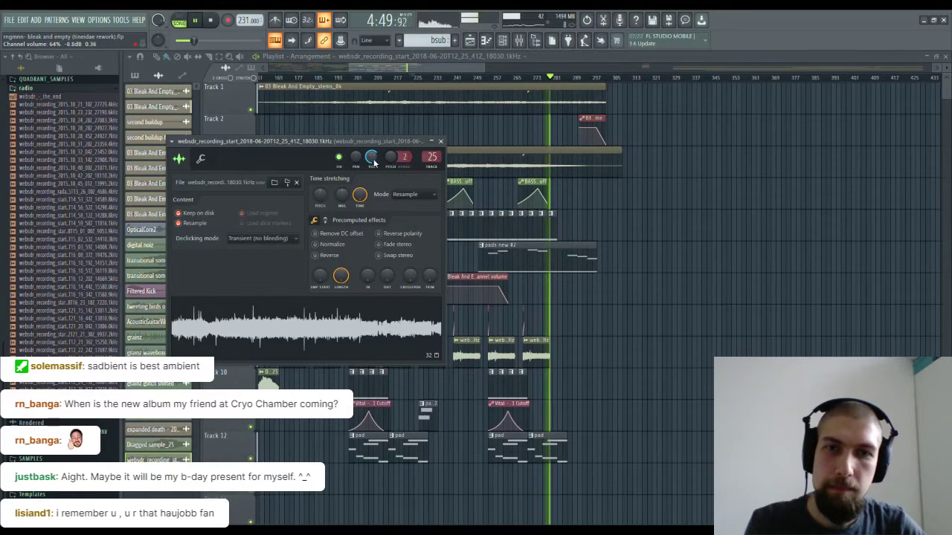
{"action": "left_click", "coordinate": [440, 141]}
{"action": "left_click", "coordinate": [506, 42]}
{"action": "left_click", "coordinate": [506, 43]}
{"action": "left_click", "coordinate": [519, 41]}
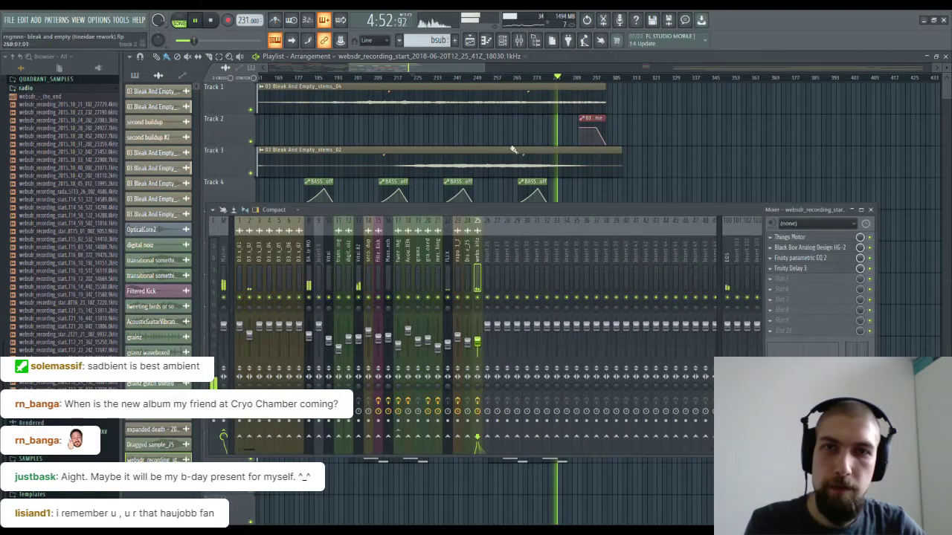
{"action": "left_click", "coordinate": [824, 260]}
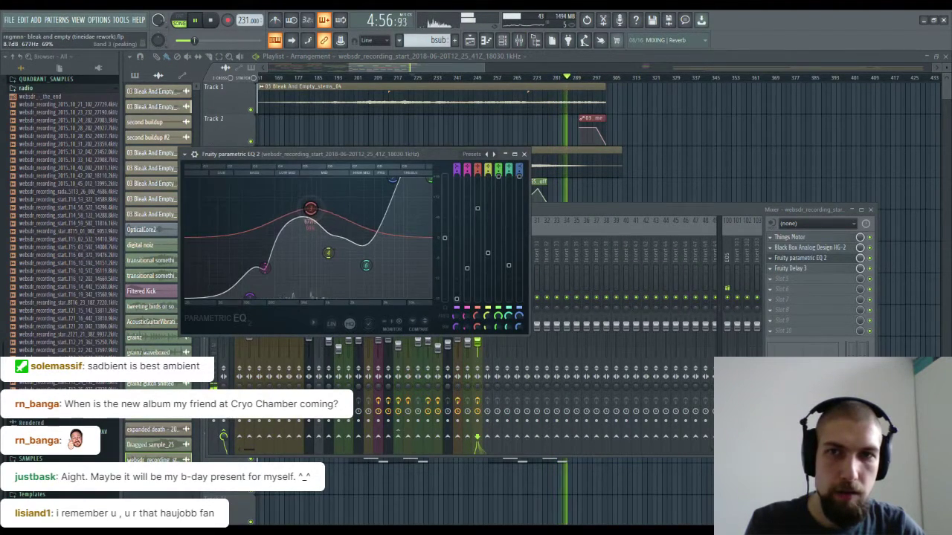
{"action": "left_click", "coordinate": [870, 209]}
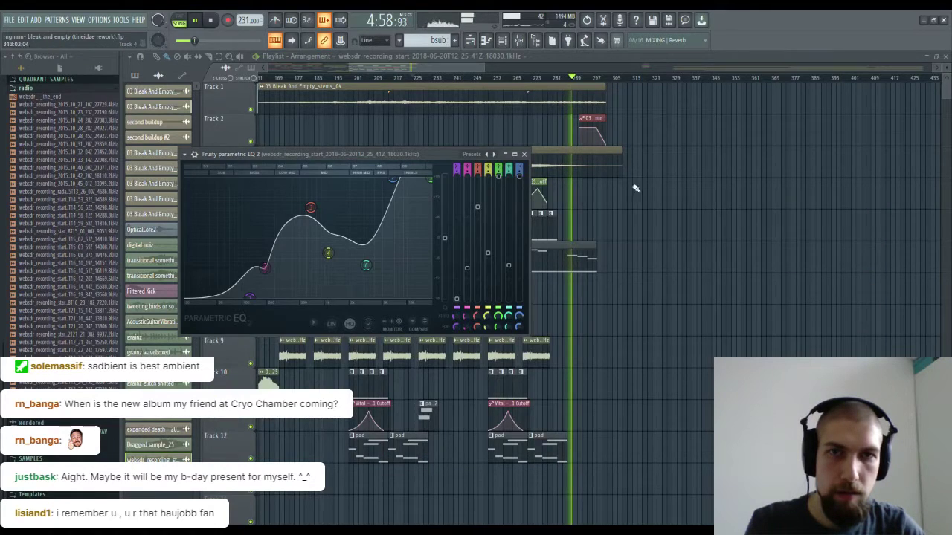
{"action": "left_click", "coordinate": [525, 155]}
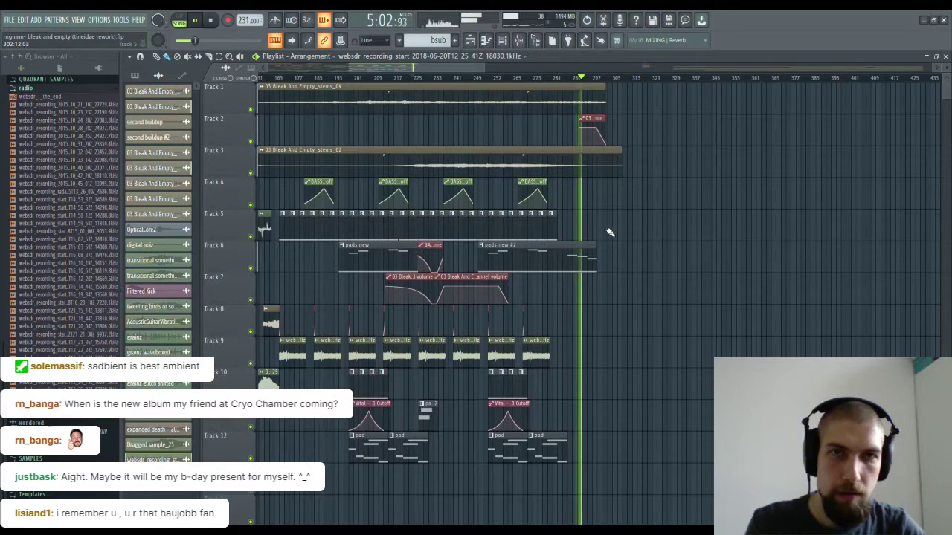
Step: Shorten the second stems_04 volume clip on Track 7 to end near bar 241, and replay from about bar 156
{"action": "left_click", "coordinate": [211, 21]}
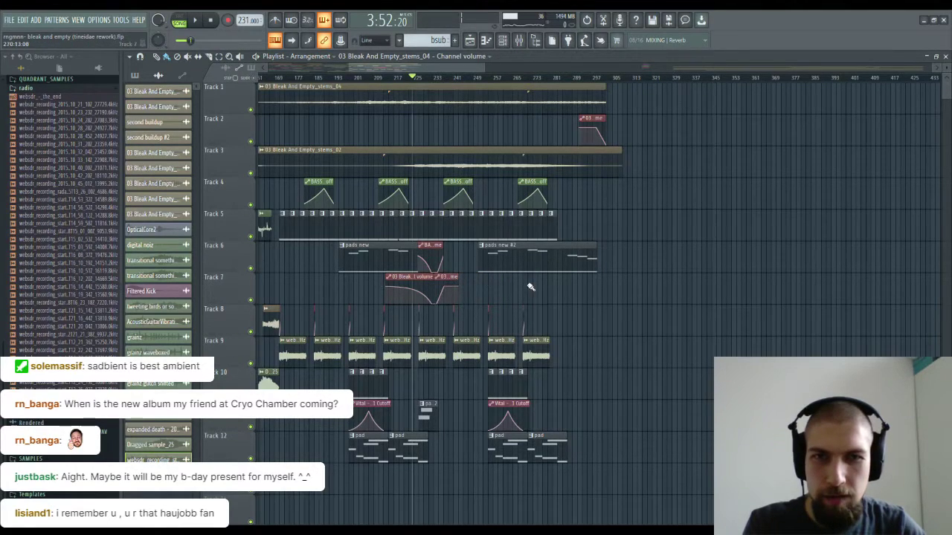
{"action": "scroll", "coordinate": [580, 292], "scroll_direction": "left", "scroll_amount": 6}
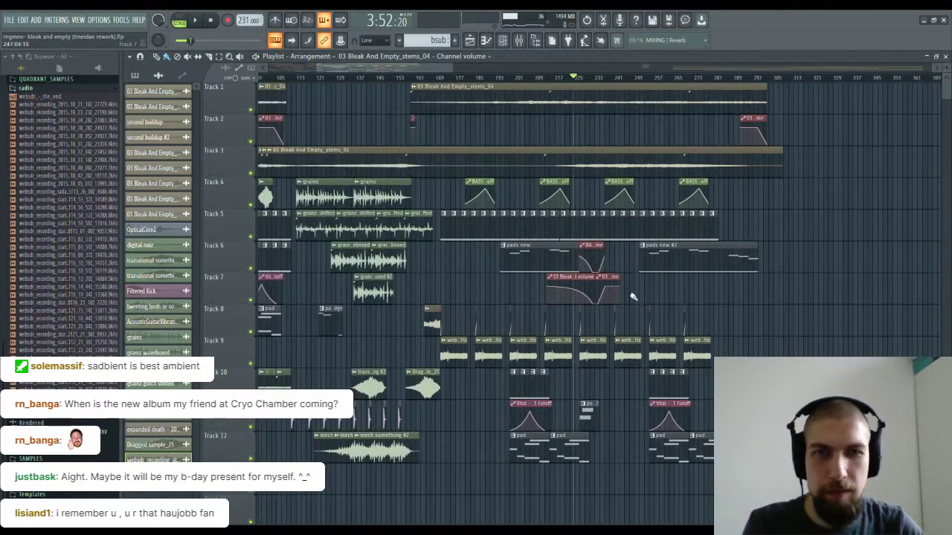
{"action": "left_click", "coordinate": [406, 79]}
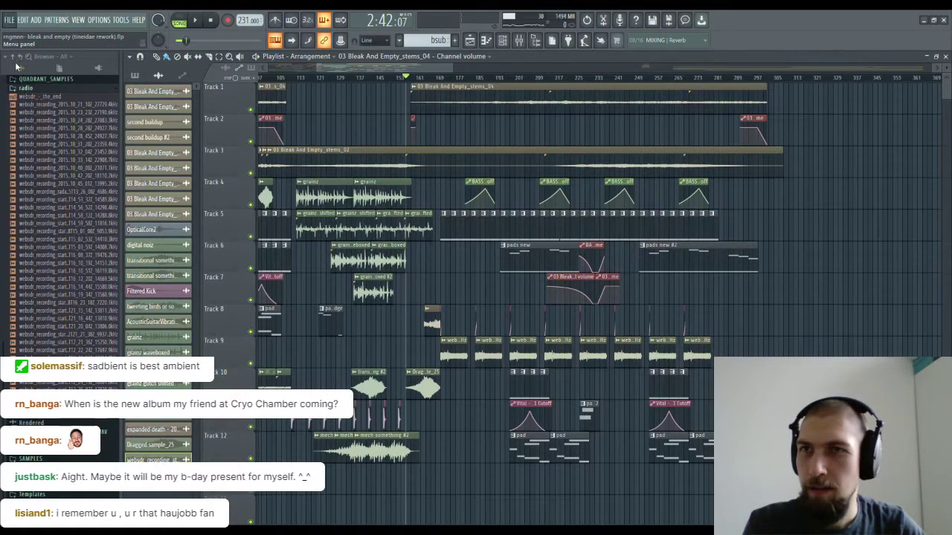
{"action": "key", "text": "space"}
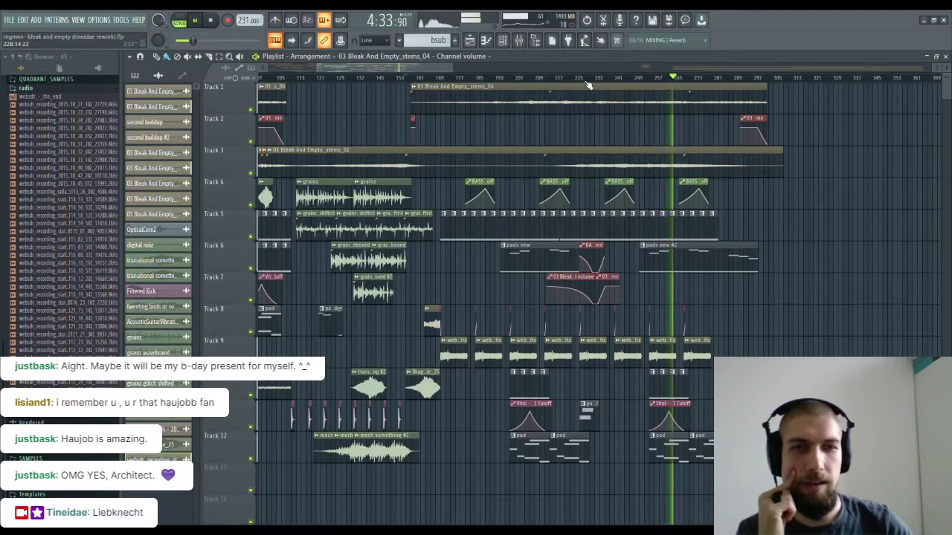
Step: Follow playback through the bass dip and the final section, stopping near bar 297
{"action": "scroll", "coordinate": [587, 85], "scroll_direction": "up", "scroll_amount": 3}
{"action": "scroll", "coordinate": [588, 85], "scroll_direction": "down", "scroll_amount": 2}
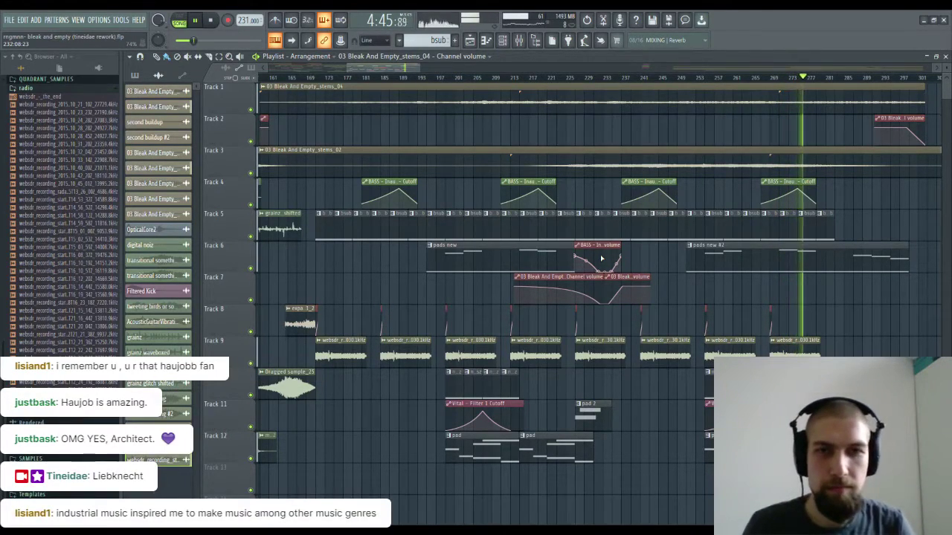
{"action": "left_click_drag", "start_coordinate": [799, 303], "coordinate": [648, 307]}
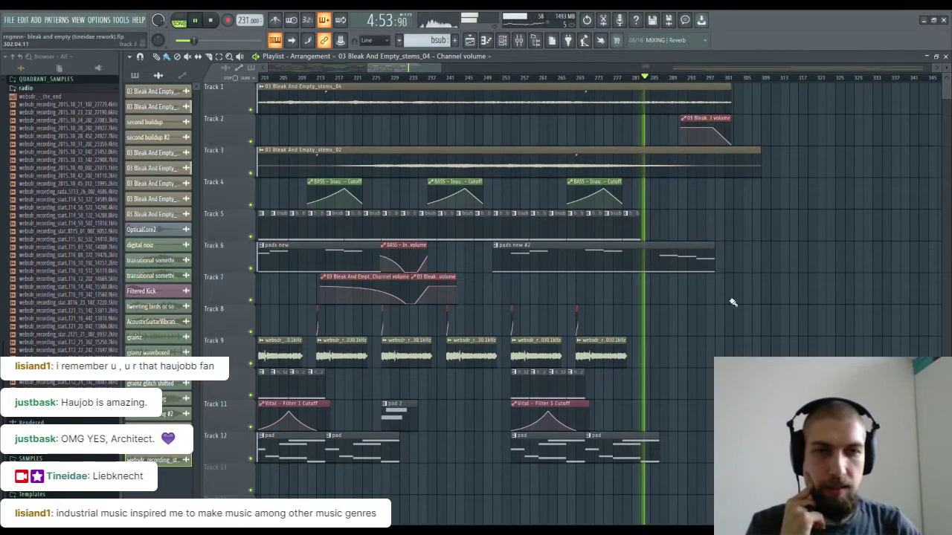
{"action": "left_click_drag", "start_coordinate": [729, 319], "coordinate": [625, 322]}
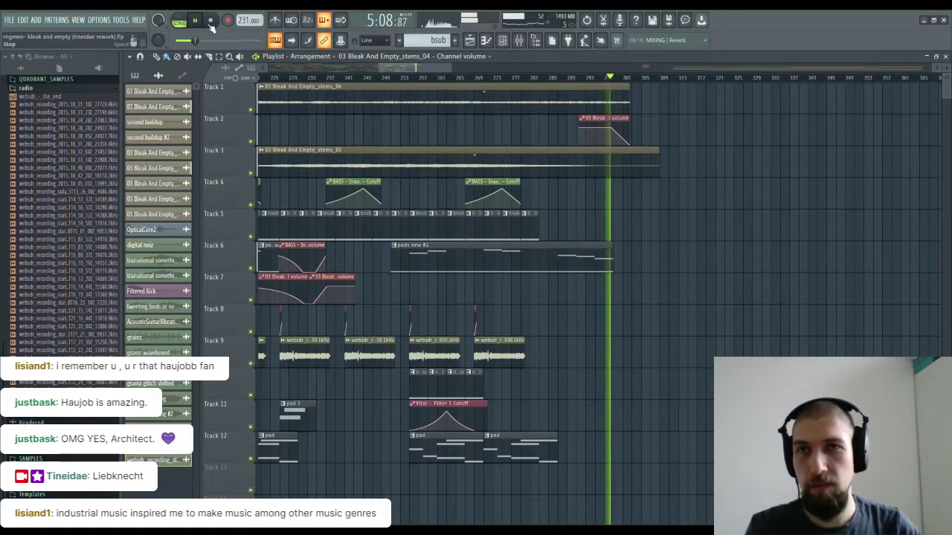
{"action": "key", "text": "space"}
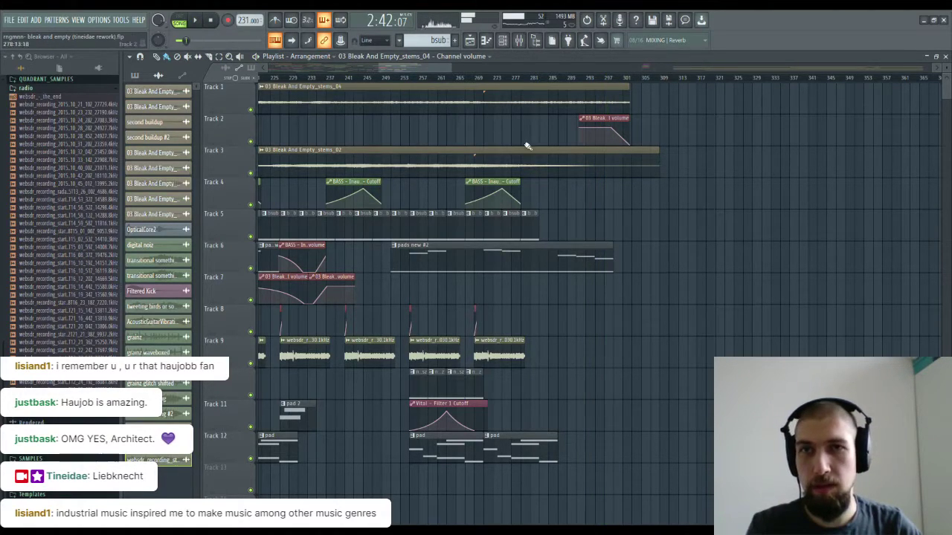
Step: Delete all notes from bar 33 onward in the pads new #2 pattern and return to the playlist
{"action": "left_click", "coordinate": [581, 249]}
{"action": "double_click", "coordinate": [587, 259]}
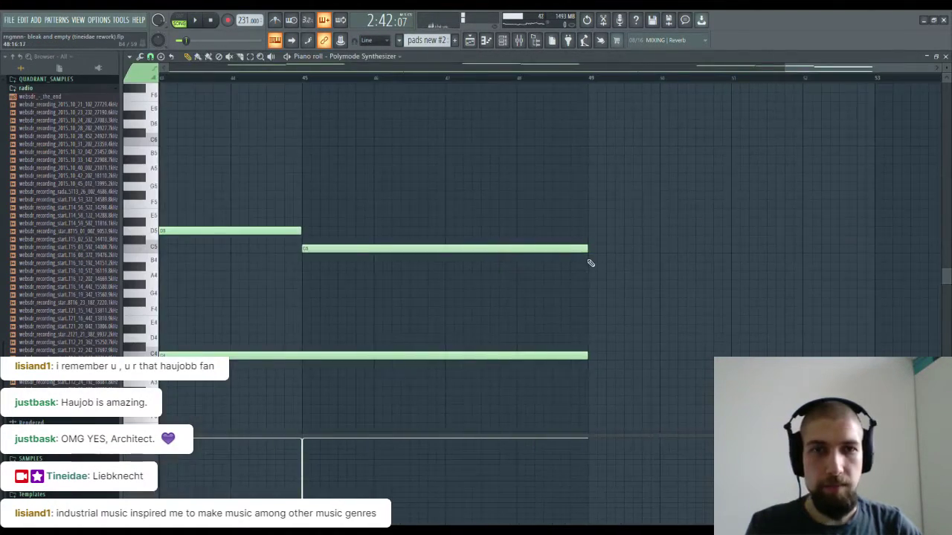
{"action": "scroll", "coordinate": [451, 78], "scroll_direction": "down", "scroll_amount": 5}
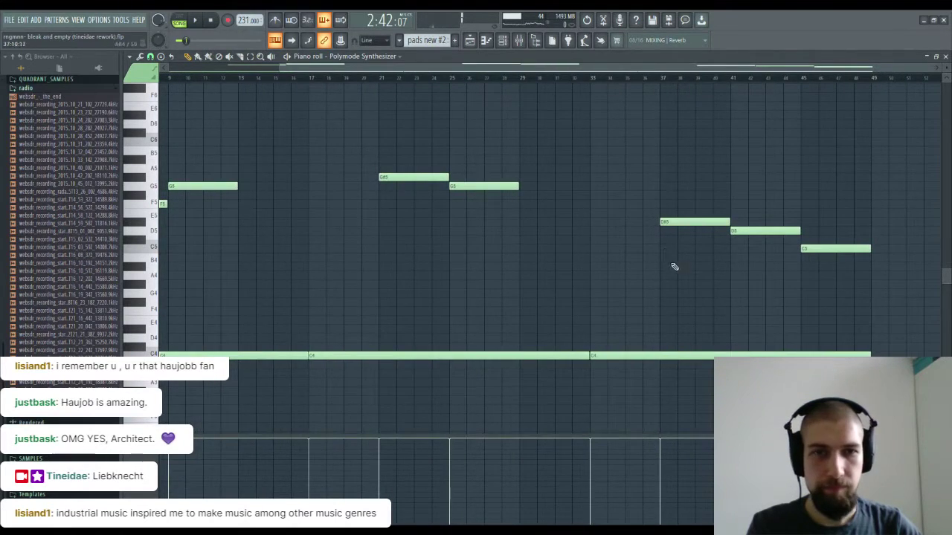
{"action": "left_click_drag", "start_coordinate": [903, 355], "coordinate": [605, 160]}
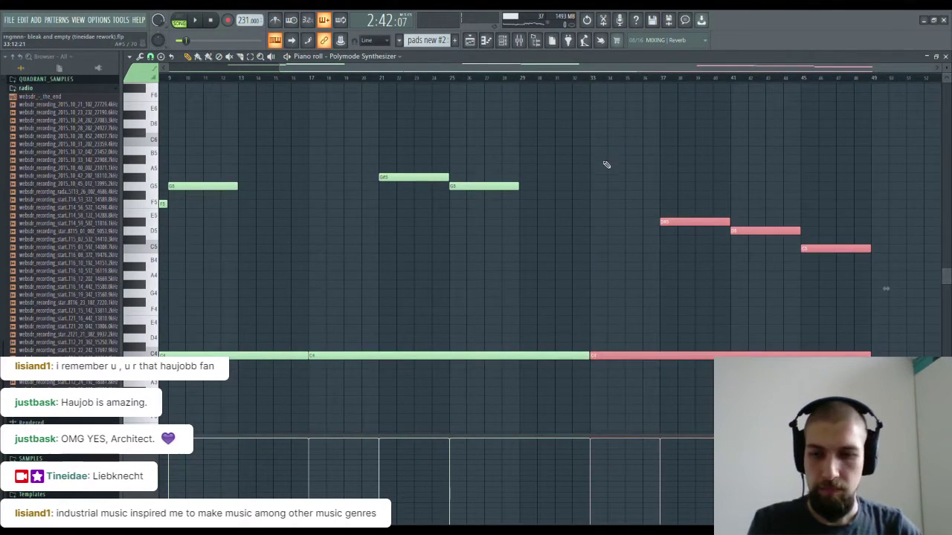
{"action": "key", "text": "Delete"}
{"action": "left_click", "coordinate": [944, 55]}
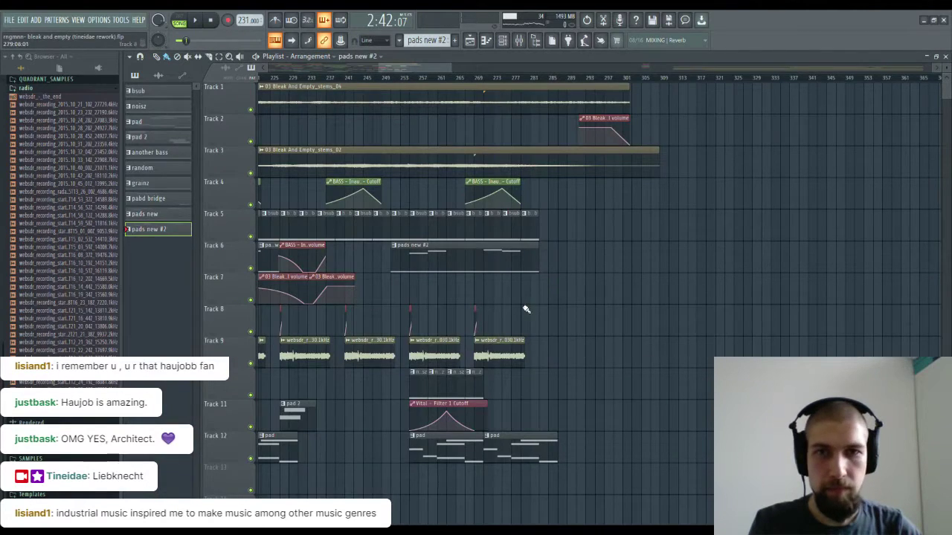
Step: Create a new pattern named "pad out" and paste the copied pad notes into the Vital #2 piano roll
{"action": "double_click", "coordinate": [168, 125]}
{"action": "left_click", "coordinate": [945, 57]}
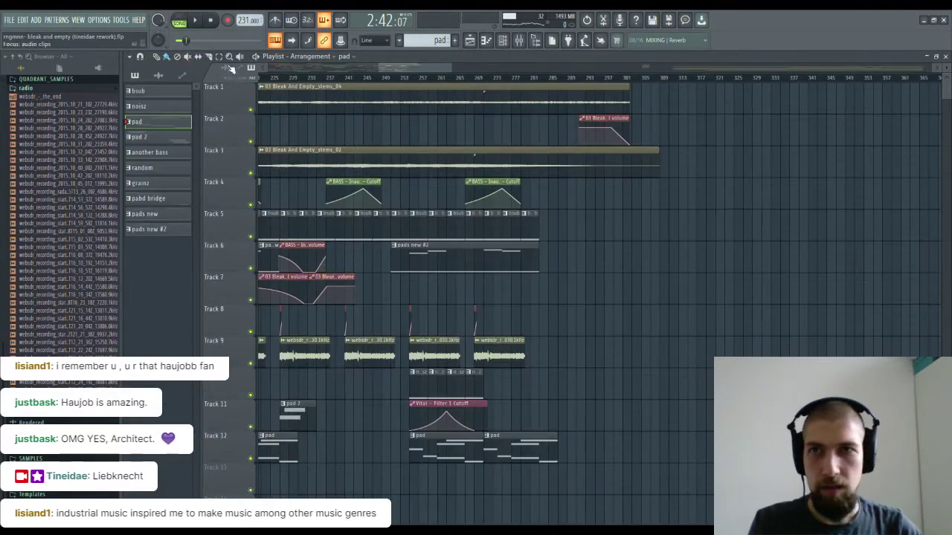
{"action": "double_click", "coordinate": [457, 56]}
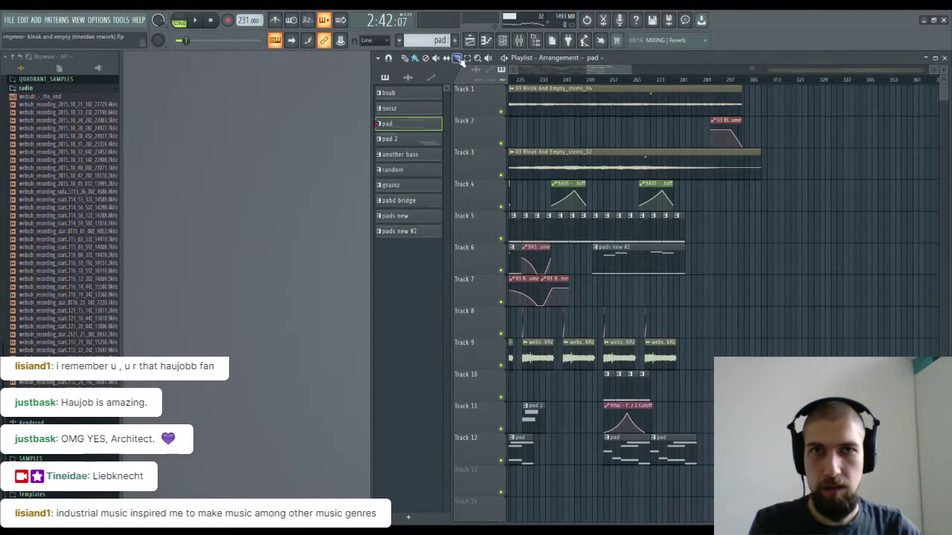
{"action": "left_click", "coordinate": [503, 41]}
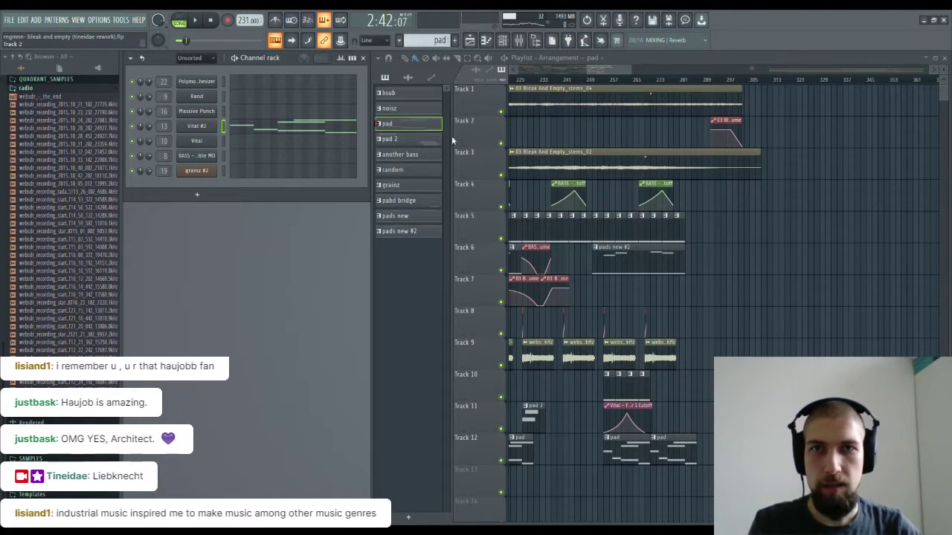
{"action": "left_click", "coordinate": [455, 41]}
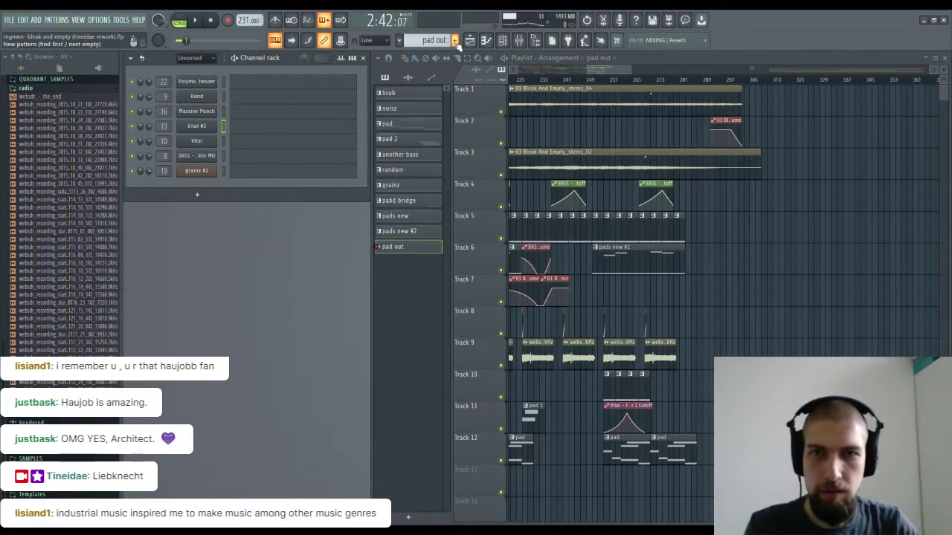
{"action": "left_click", "coordinate": [238, 132]}
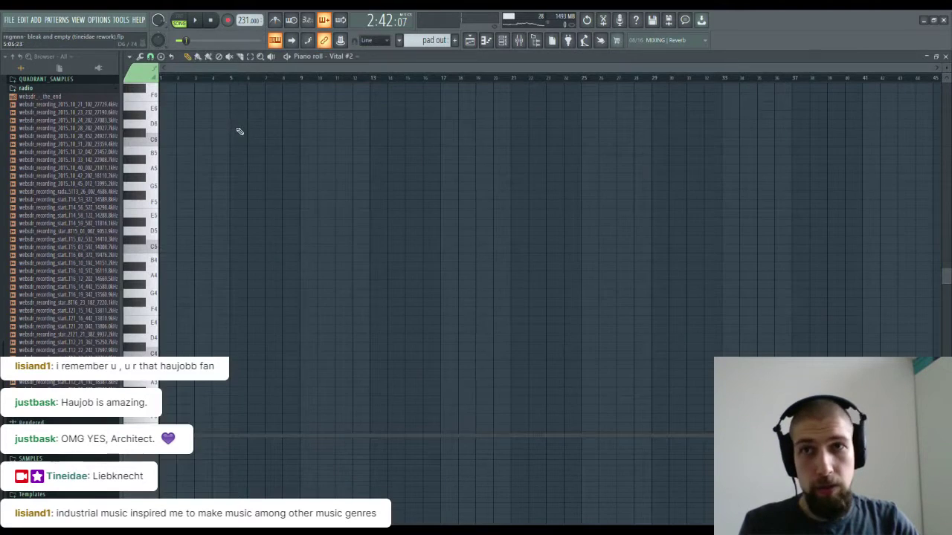
{"action": "key", "text": "ctrl+v"}
Step: Transpose all pad out notes up two octaves, putting the long note on C6, while auditioning the pattern
{"action": "left_click", "coordinate": [195, 21]}
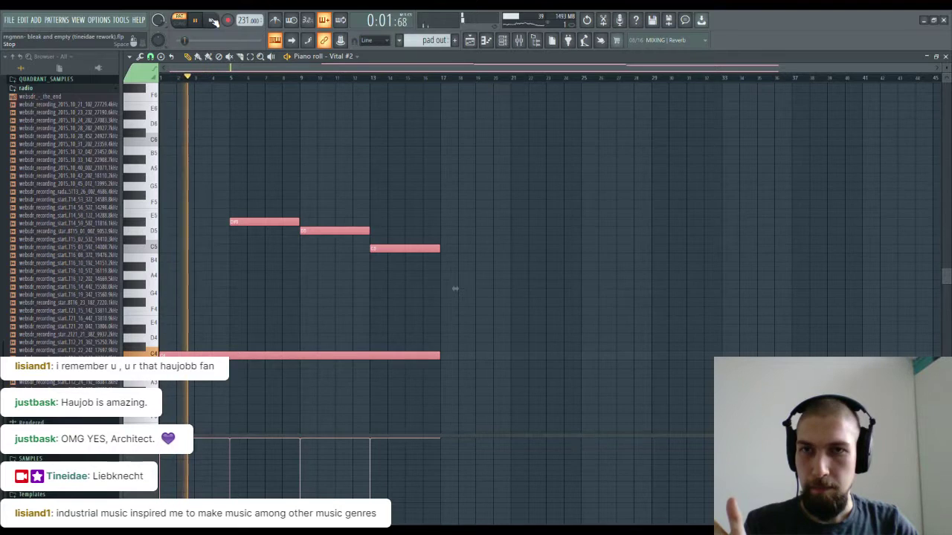
{"action": "key", "text": "ctrl+Up"}
{"action": "key", "text": "space"}
{"action": "key", "text": "space"}
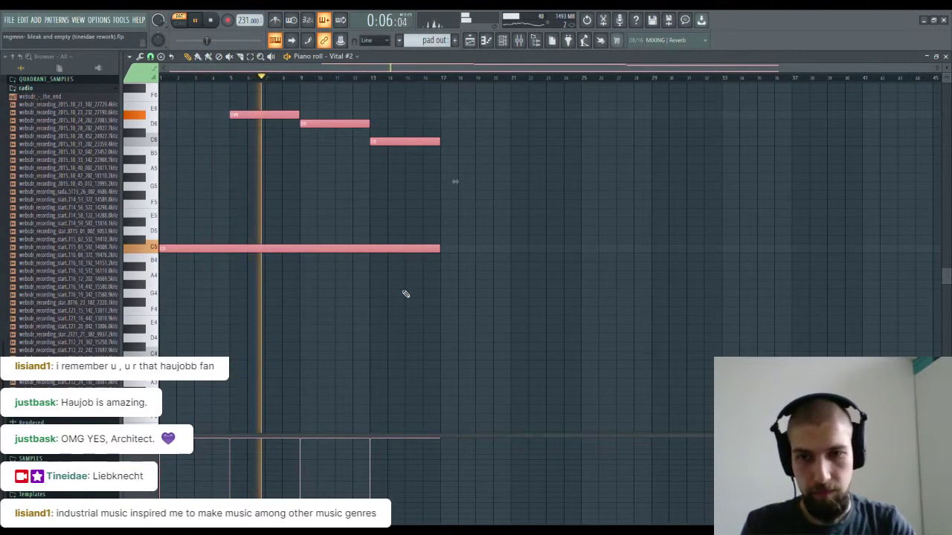
{"action": "key", "text": "space"}
{"action": "key", "text": "ctrl+z"}
{"action": "key", "text": "space"}
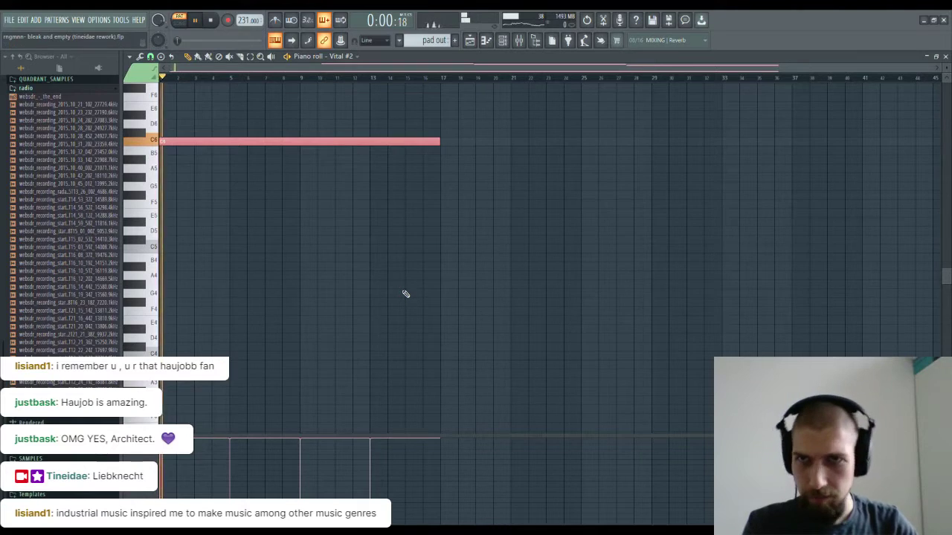
{"action": "scroll", "coordinate": [406, 294], "scroll_direction": "up", "scroll_amount": 4}
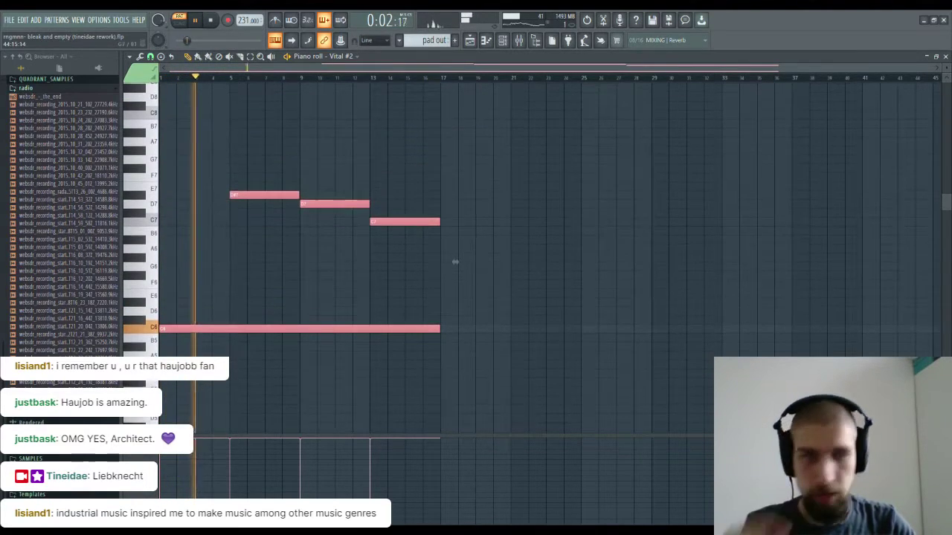
Step: Place a pad out clip on Track 6 directly after the pads new #2 clip, from about bar 281
{"action": "key", "text": "F7"}
{"action": "left_click", "coordinate": [707, 283]}
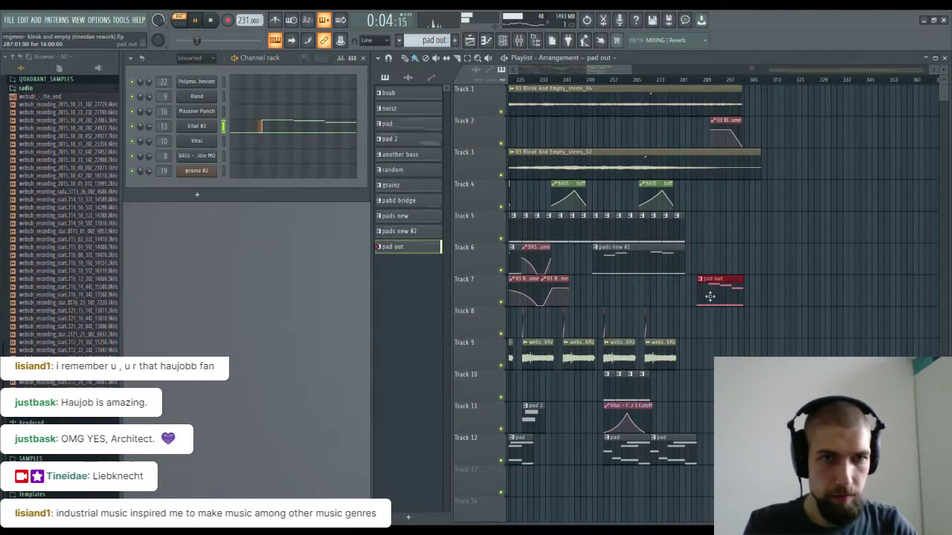
{"action": "left_click_drag", "start_coordinate": [714, 265], "coordinate": [709, 257]}
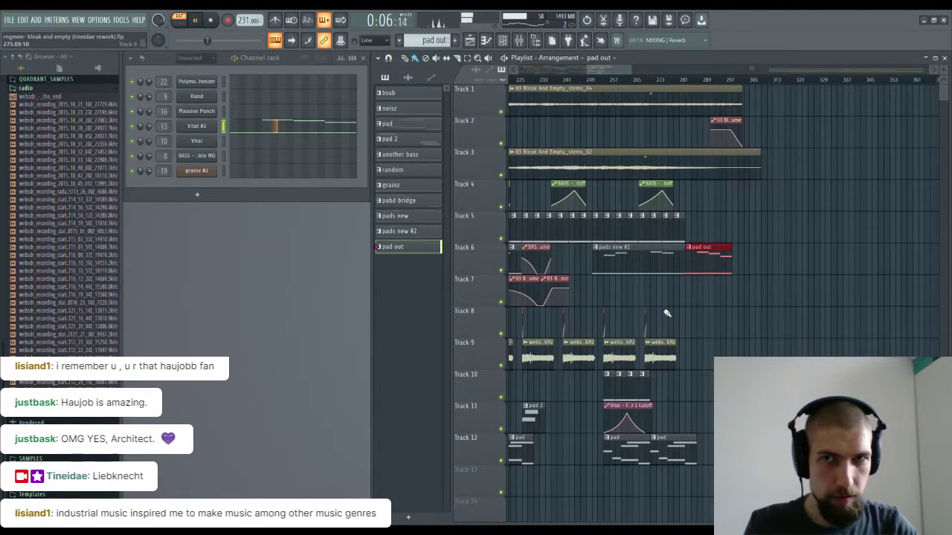
Step: Lower the three short upper notes of pad out by one octave, leaving out the long C6 note
{"action": "left_click", "coordinate": [304, 132]}
{"action": "left_click_drag", "start_coordinate": [223, 173], "coordinate": [429, 259]}
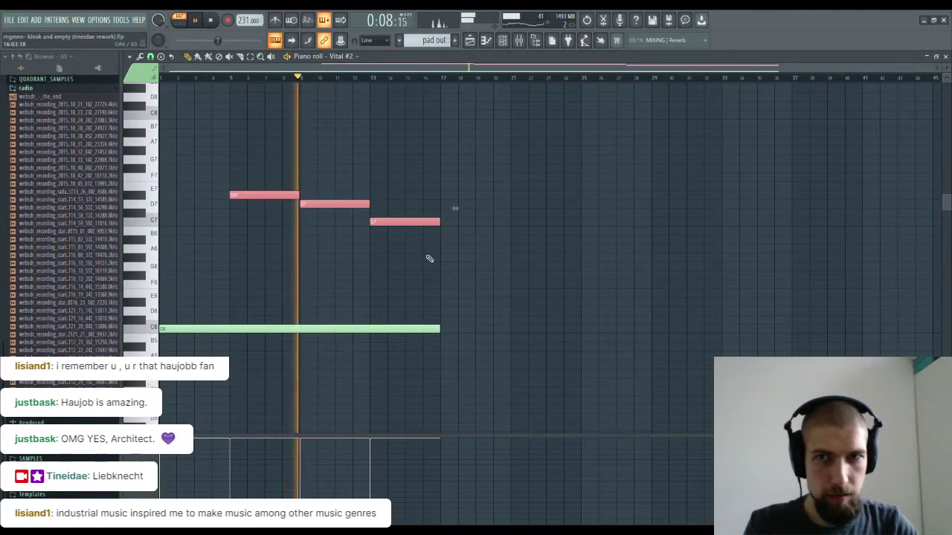
{"action": "key", "text": "ctrl+Down"}
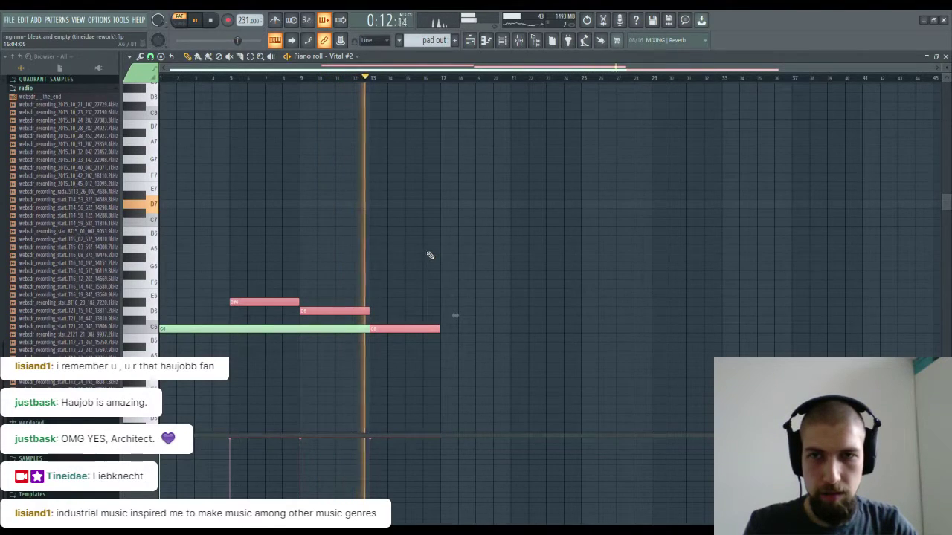
Step: Replay the song from about bar 249 through the new pad out clip and stop near bar 301
{"action": "left_click", "coordinate": [946, 56]}
{"action": "left_click", "coordinate": [587, 80]}
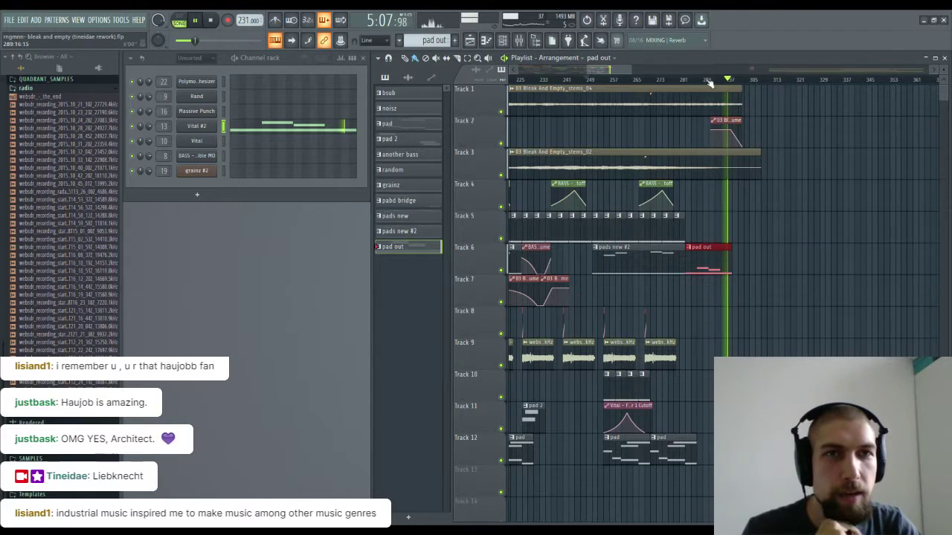
{"action": "scroll", "coordinate": [710, 82], "scroll_direction": "up", "scroll_amount": 4}
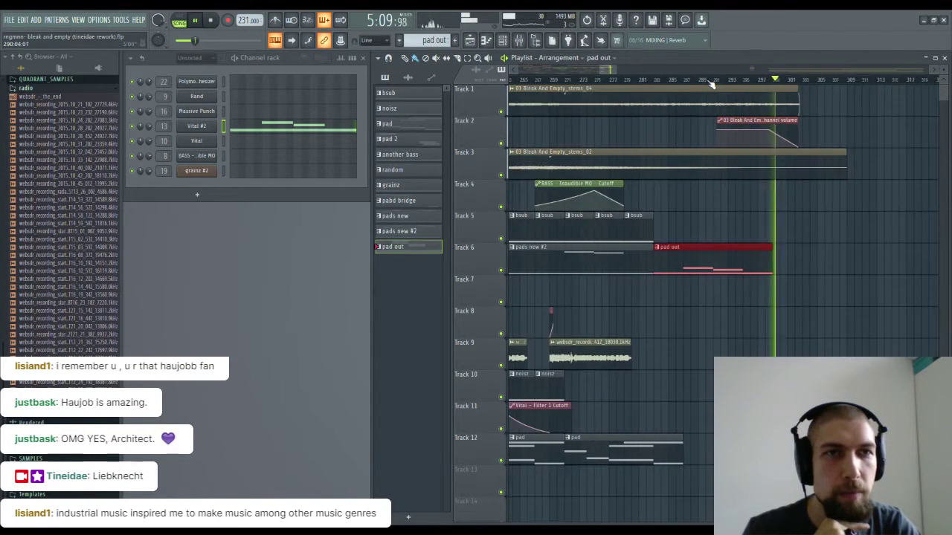
{"action": "scroll", "coordinate": [710, 83], "scroll_direction": "down", "scroll_amount": 1}
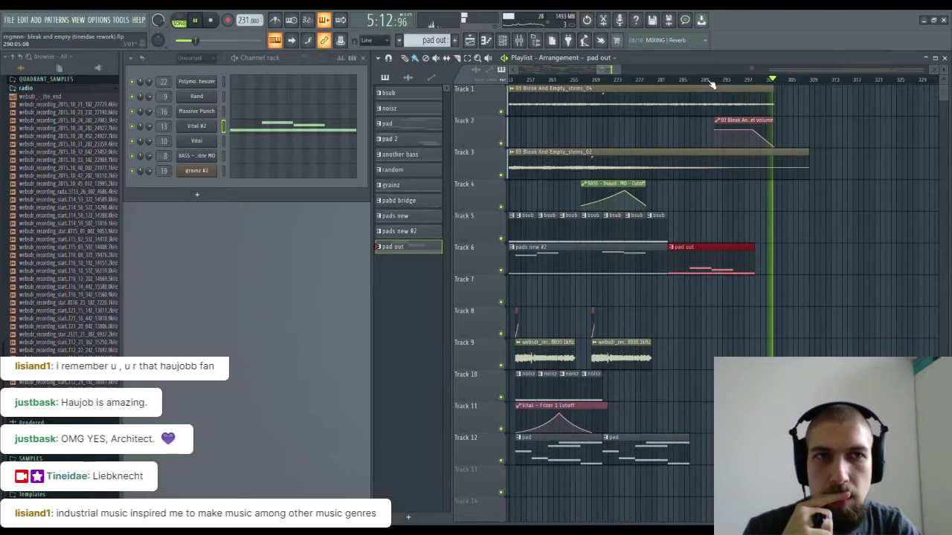
{"action": "key", "text": "space"}
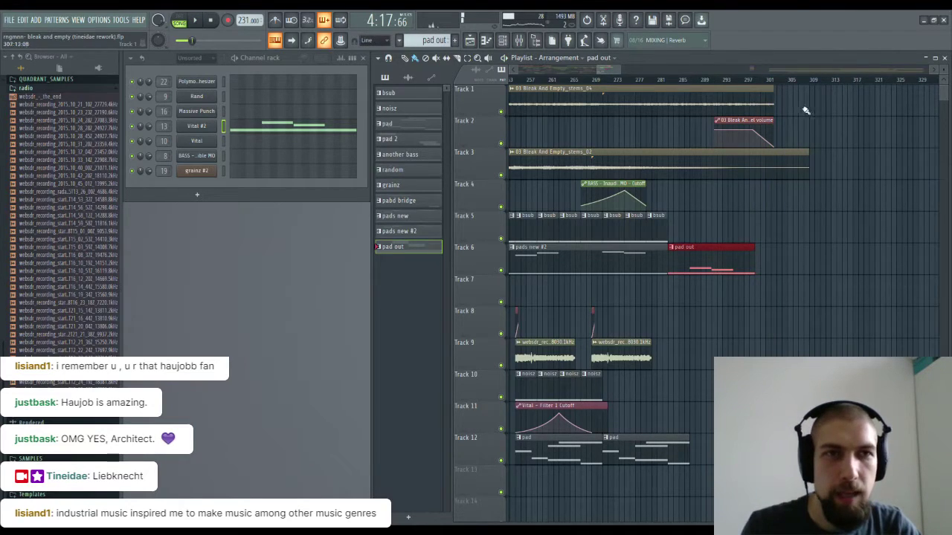
Step: Move the final stems_04 volume fade and extend the stems_04 clip to end near bar 305, and audition from about bar 268
{"action": "left_click_drag", "start_coordinate": [754, 120], "coordinate": [774, 119]}
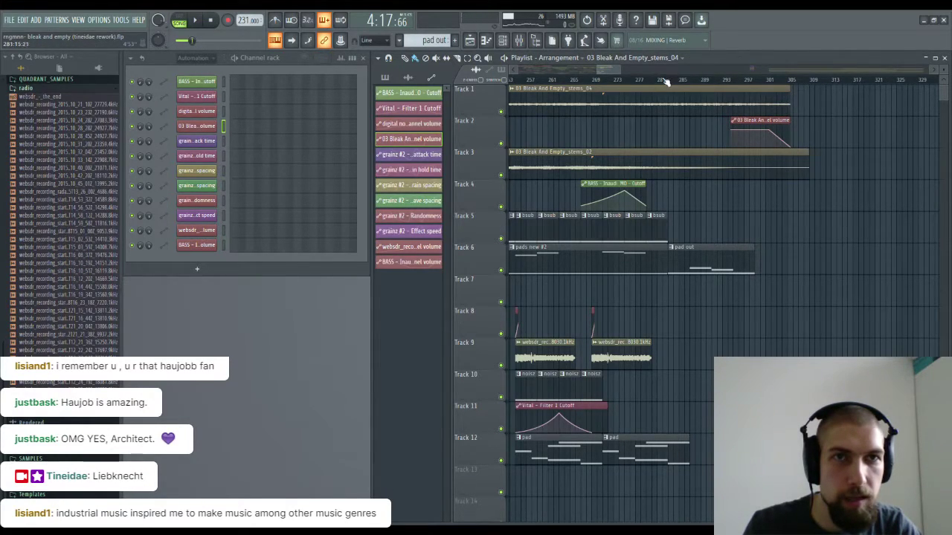
{"action": "left_click", "coordinate": [588, 80]}
{"action": "key", "text": "space"}
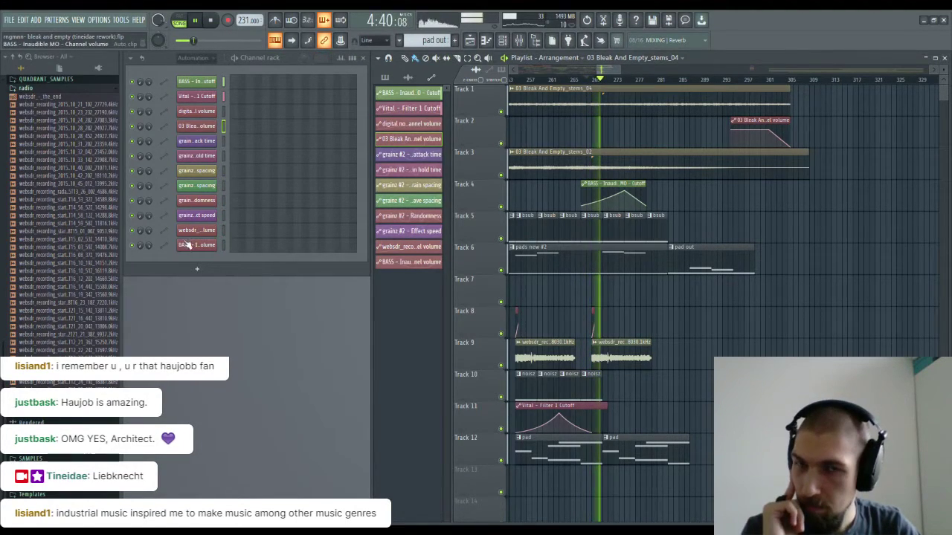
{"action": "scroll", "coordinate": [746, 81], "scroll_direction": "down", "scroll_amount": 10}
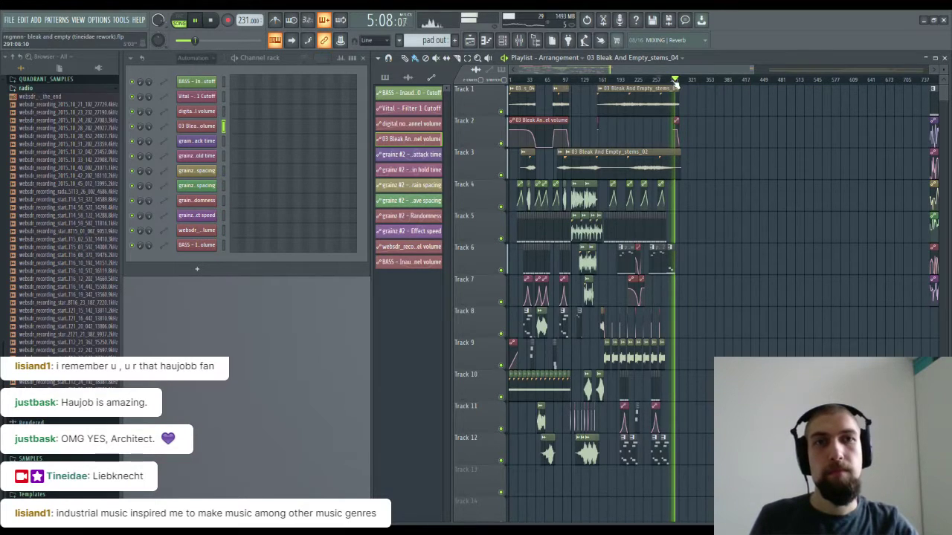
{"action": "scroll", "coordinate": [675, 85], "scroll_direction": "up", "scroll_amount": 8}
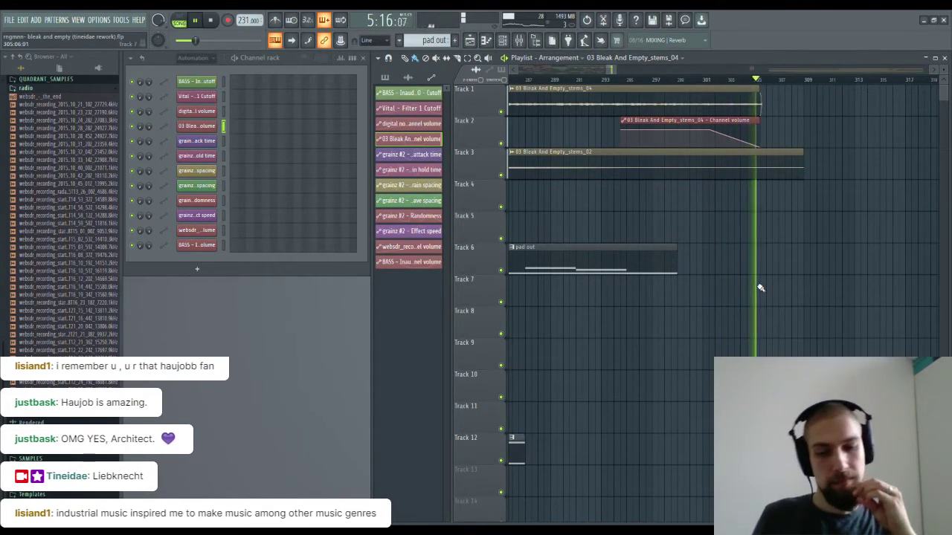
{"action": "key", "text": "space"}
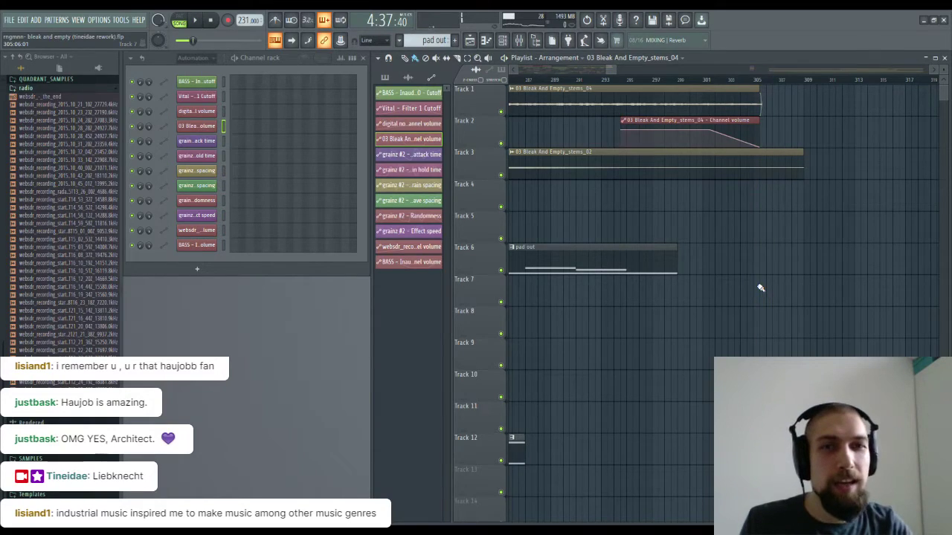
Step: Move the Track 2 volume fade to start near bar 291, audition it, and trim the stems_04 clip to the fade's end near bar 302
{"action": "left_click_drag", "start_coordinate": [706, 117], "coordinate": [675, 119]}
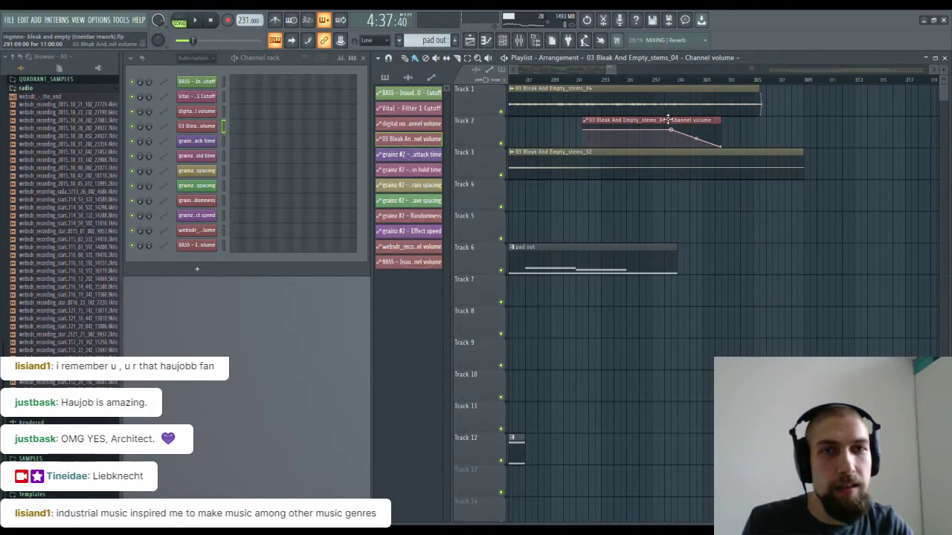
{"action": "key", "text": "space"}
{"action": "left_click", "coordinate": [571, 80]}
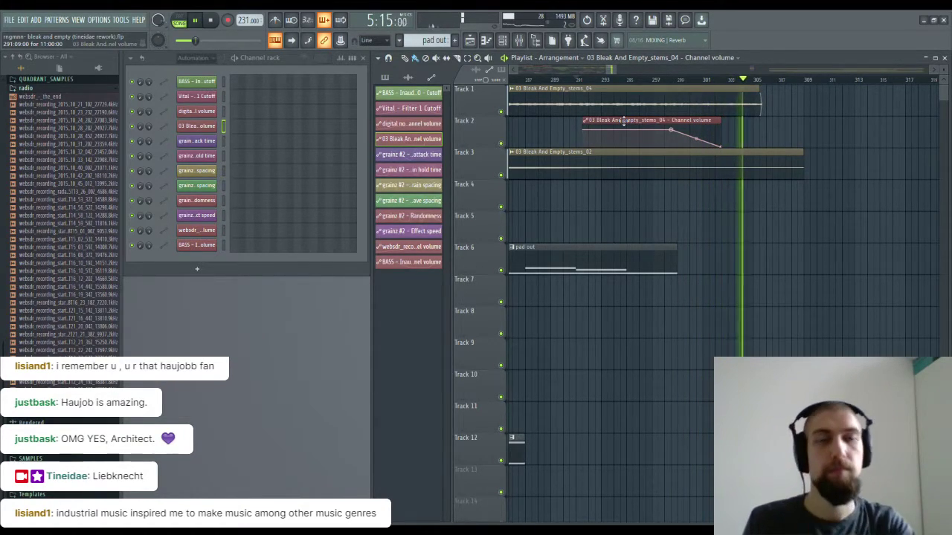
{"action": "key", "text": "space"}
{"action": "left_click_drag", "start_coordinate": [764, 100], "coordinate": [754, 98]}
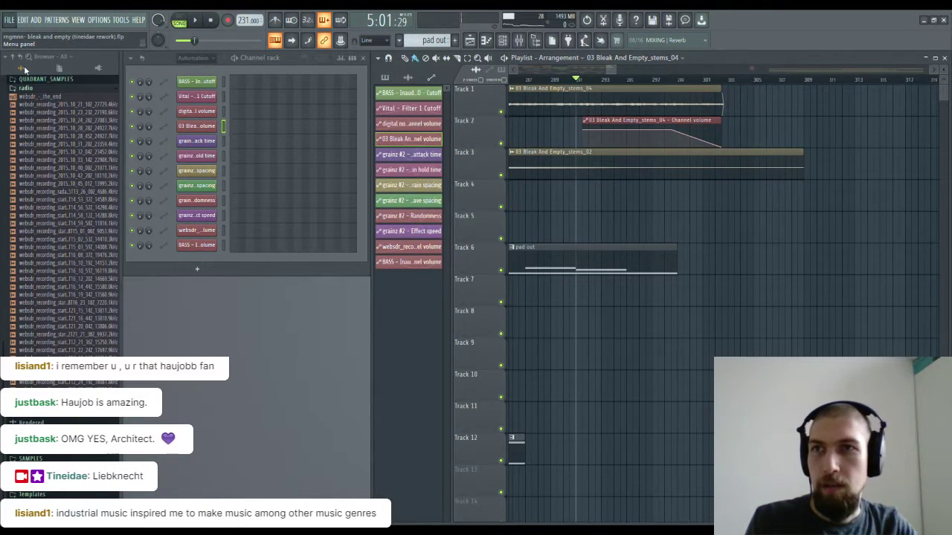
Step: Look over the whole arrangement and bring its beginning into view in the playlist
{"action": "scroll", "coordinate": [592, 82], "scroll_direction": "down", "scroll_amount": 10}
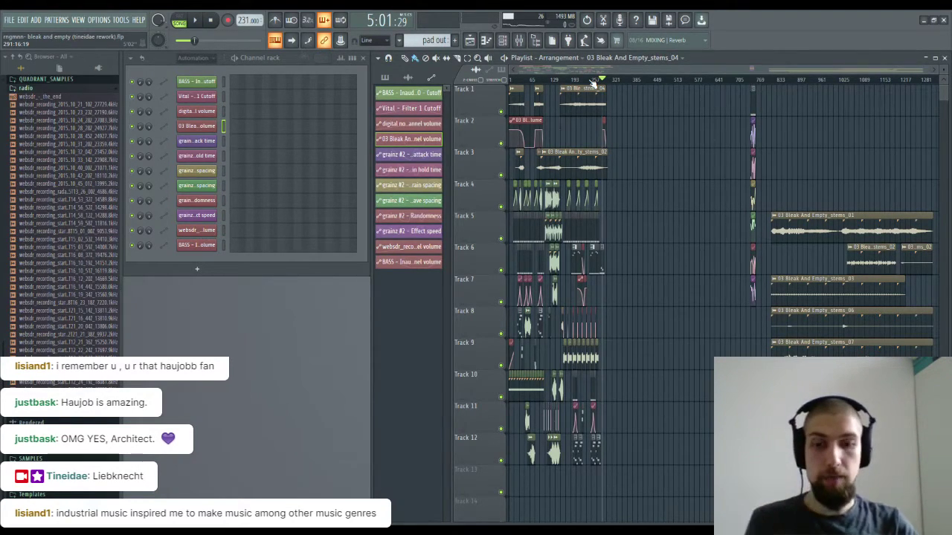
{"action": "scroll", "coordinate": [593, 80], "scroll_direction": "up", "scroll_amount": 2}
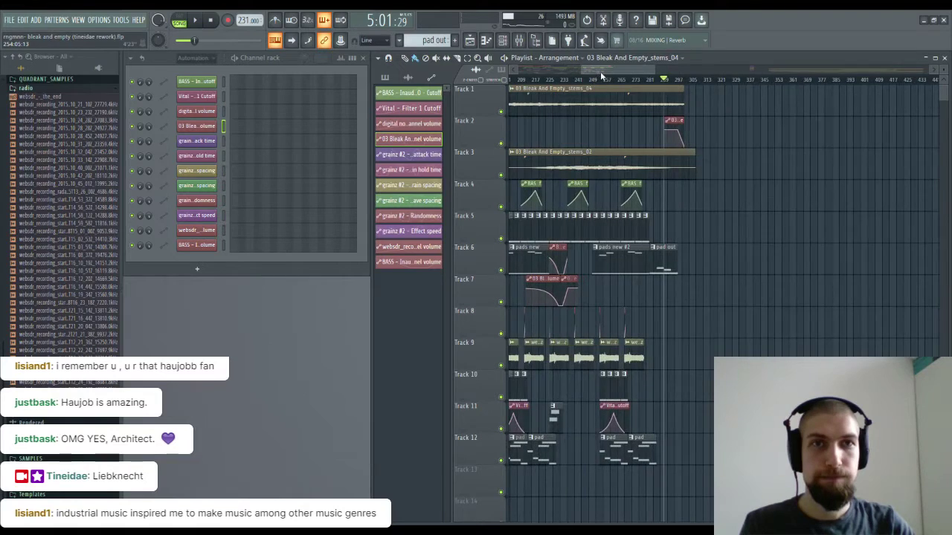
{"action": "left_click_drag", "start_coordinate": [600, 71], "coordinate": [531, 73]}
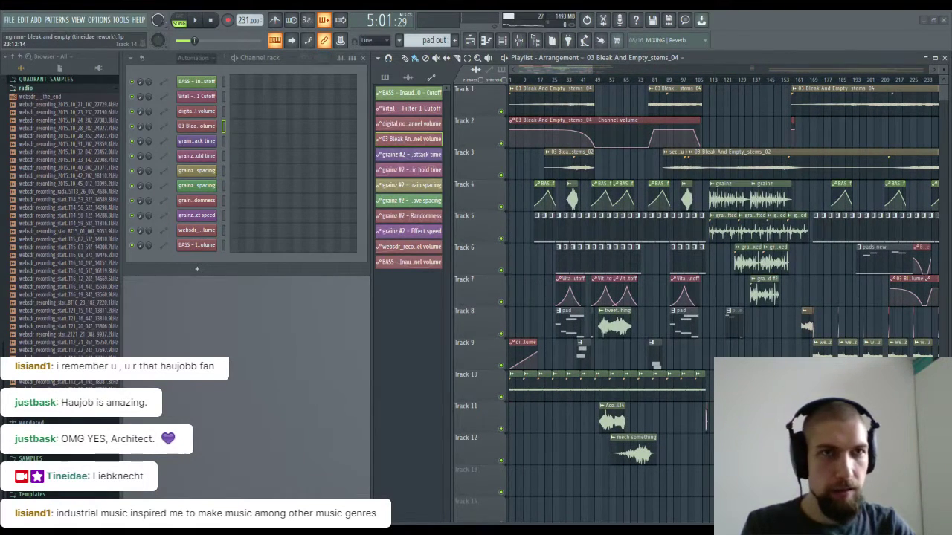